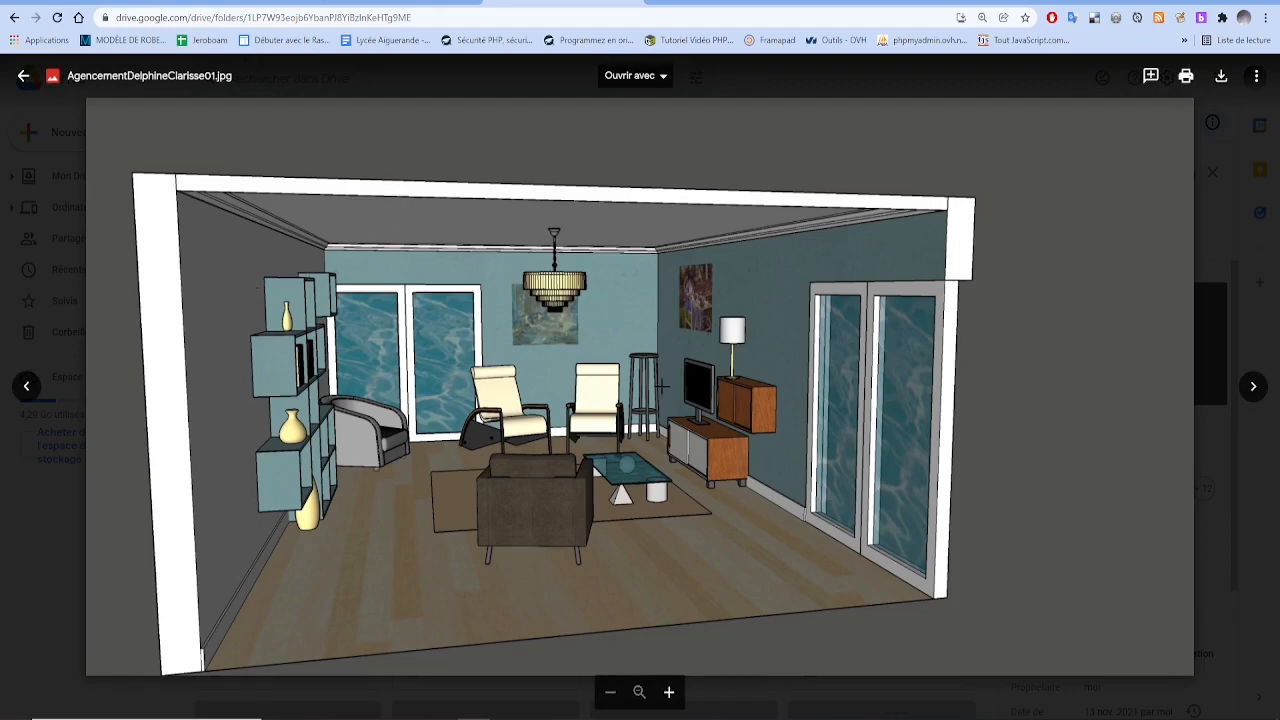
Step: View the next reference image of the furnished room in the Drive folder
{"action": "left_click", "coordinate": [1253, 386]}
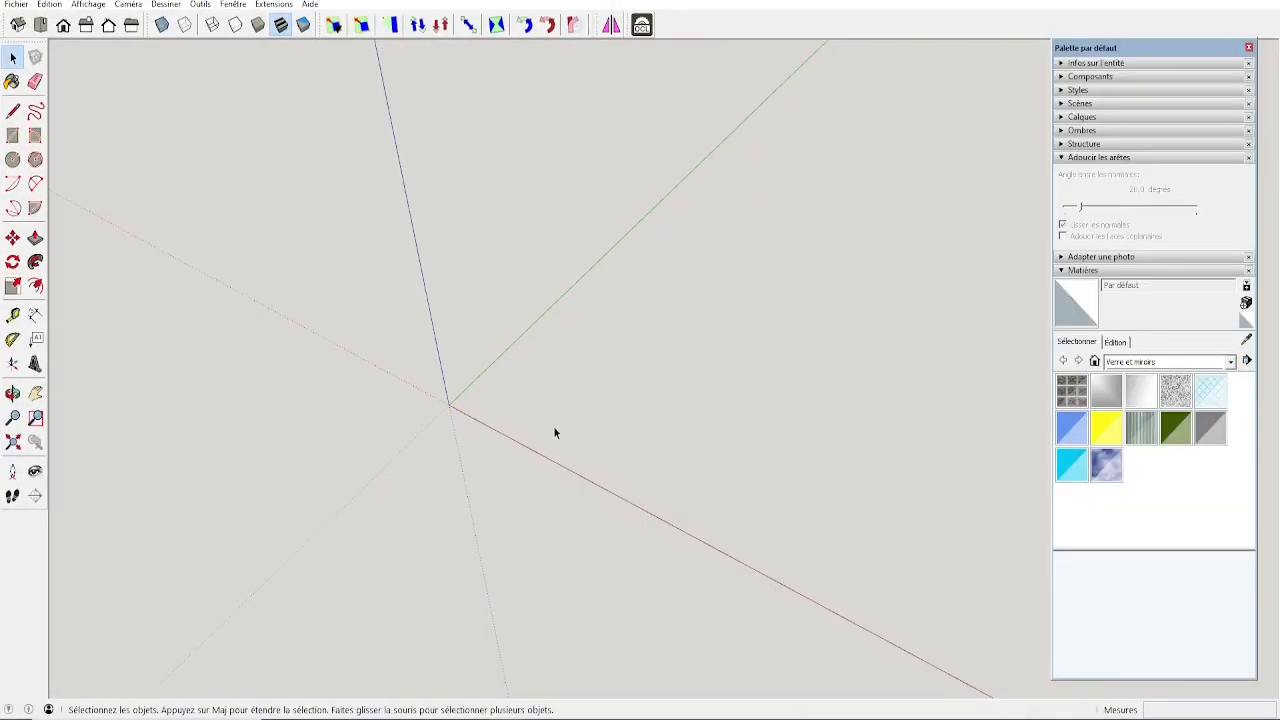
Step: In SketchUp, draw a 4500 by 7000 mm floor rectangle starting from the origin
{"action": "key", "text": "r"}
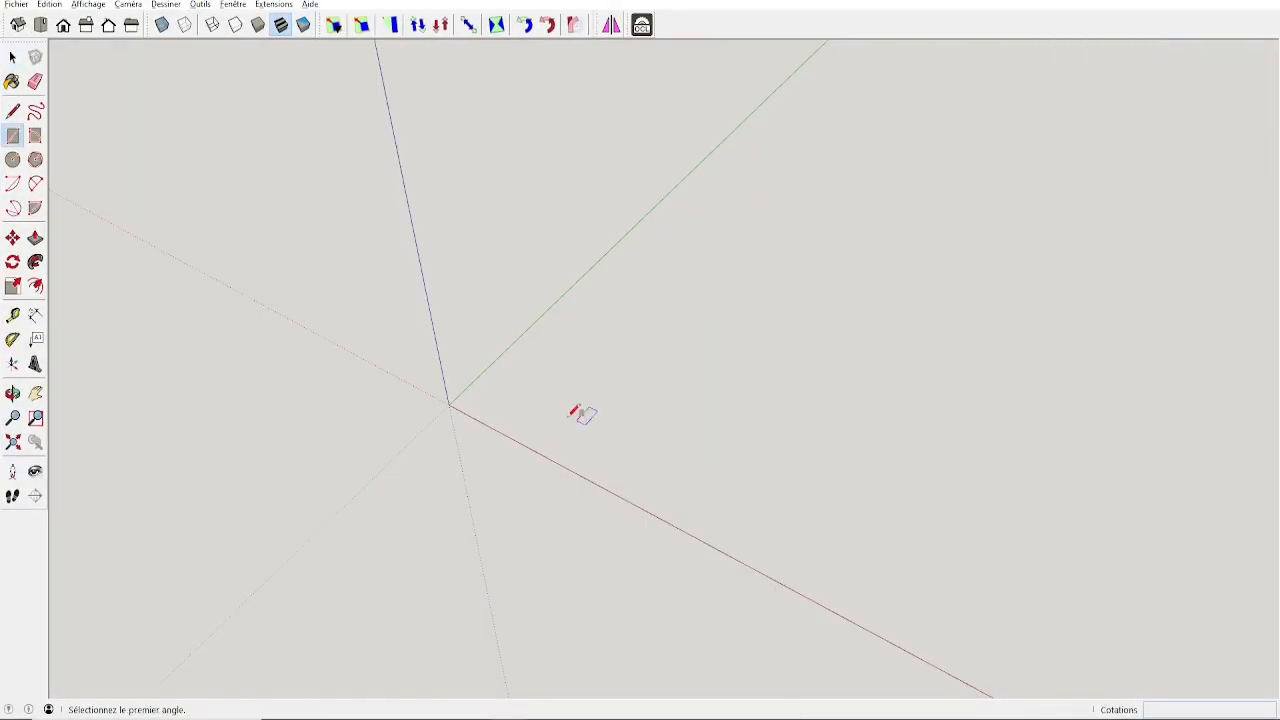
{"action": "left_click", "coordinate": [449, 405]}
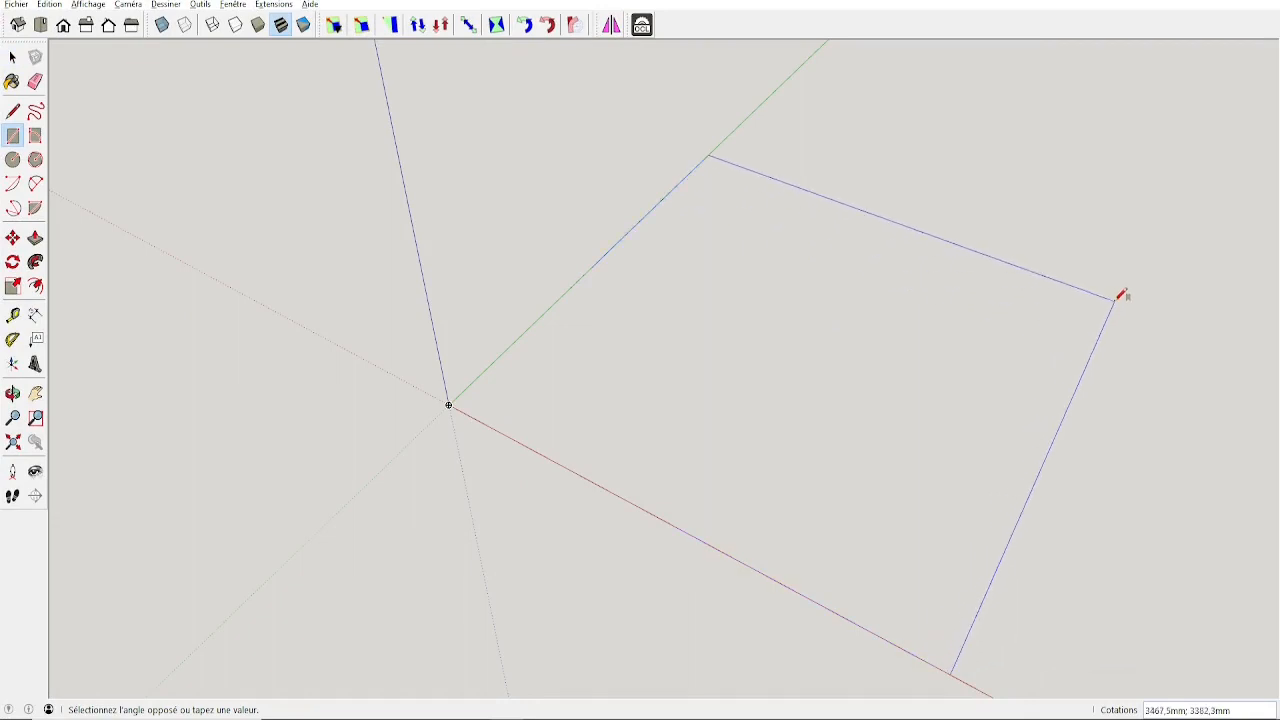
{"action": "type", "text": "4500;7000"}
{"action": "key", "text": "Return"}
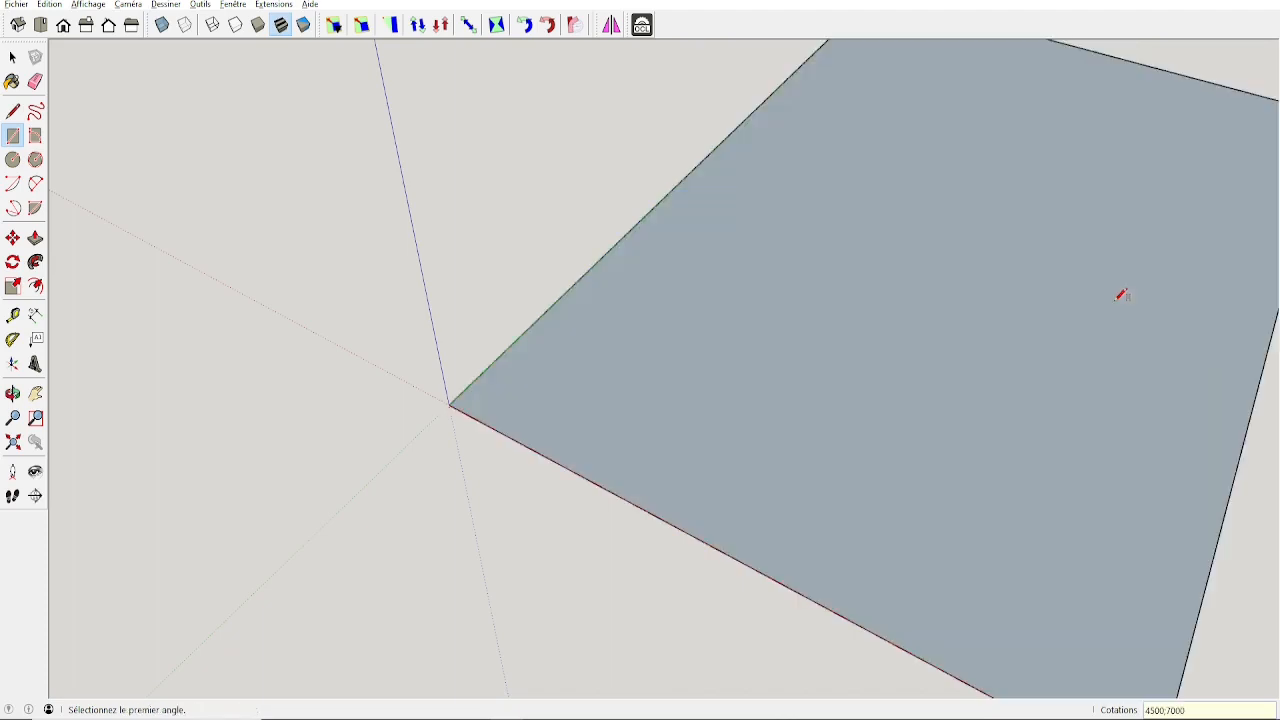
{"action": "scroll", "coordinate": [1122, 295], "scroll_direction": "down", "scroll_amount": 3}
{"action": "key", "text": "space"}
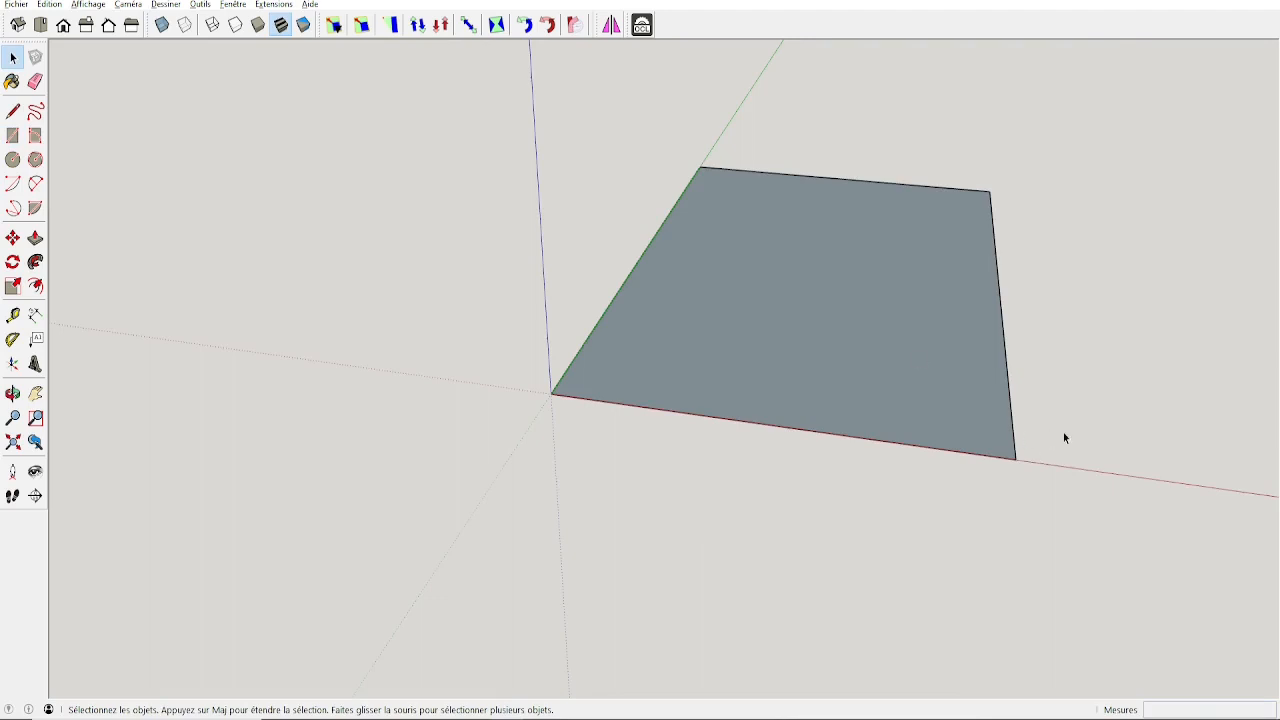
{"action": "left_click", "coordinate": [938, 380]}
{"action": "left_click", "coordinate": [35, 286]}
{"action": "left_click", "coordinate": [1001, 316]}
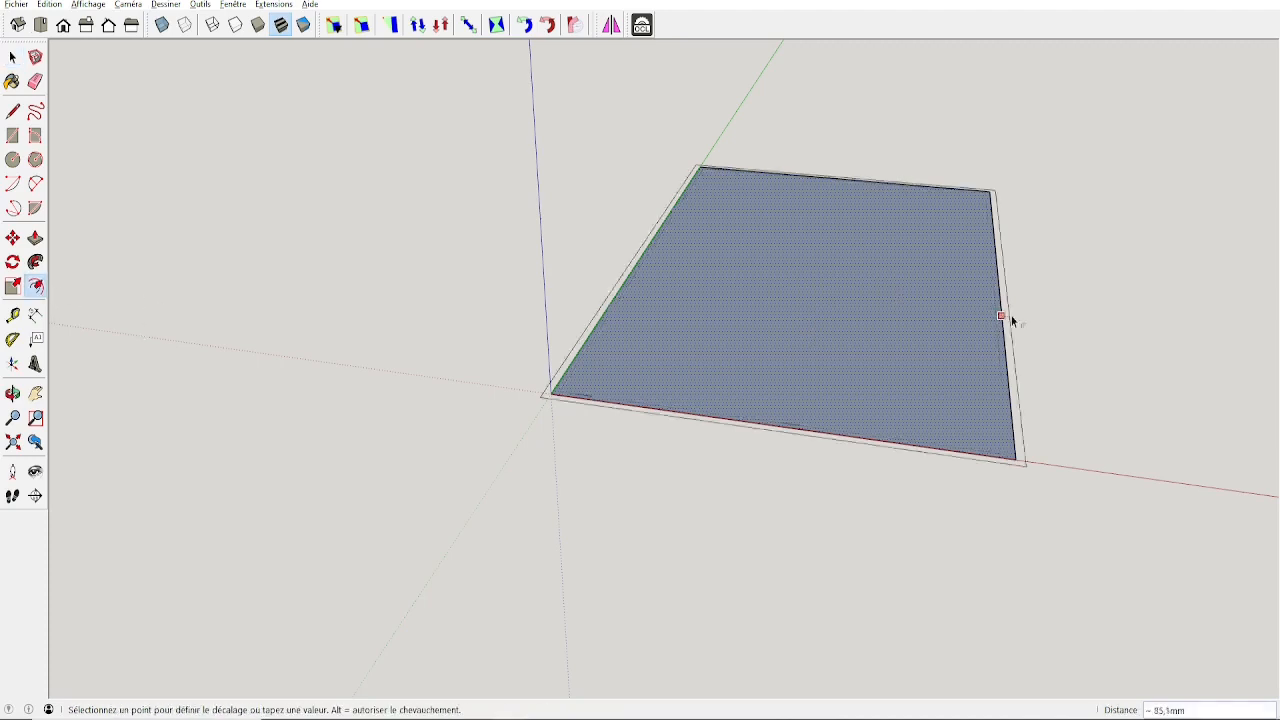
{"action": "left_click", "coordinate": [1050, 323]}
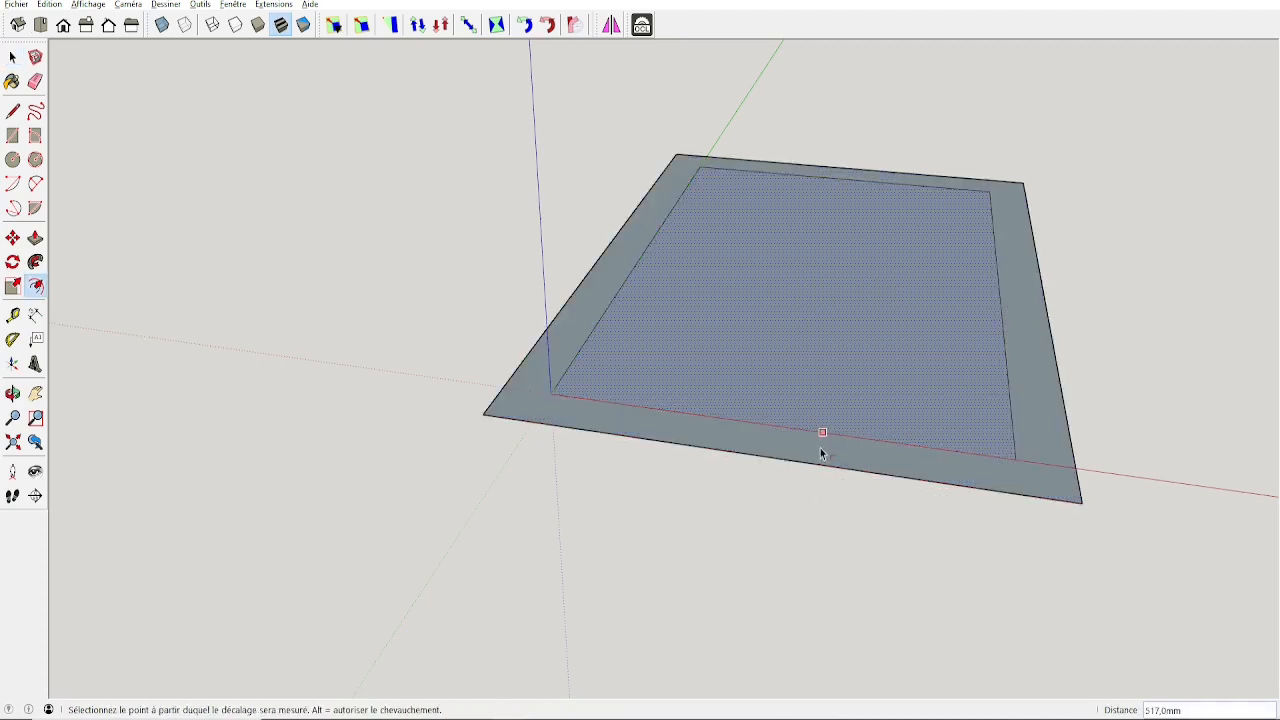
{"action": "key", "text": "ctrl+z"}
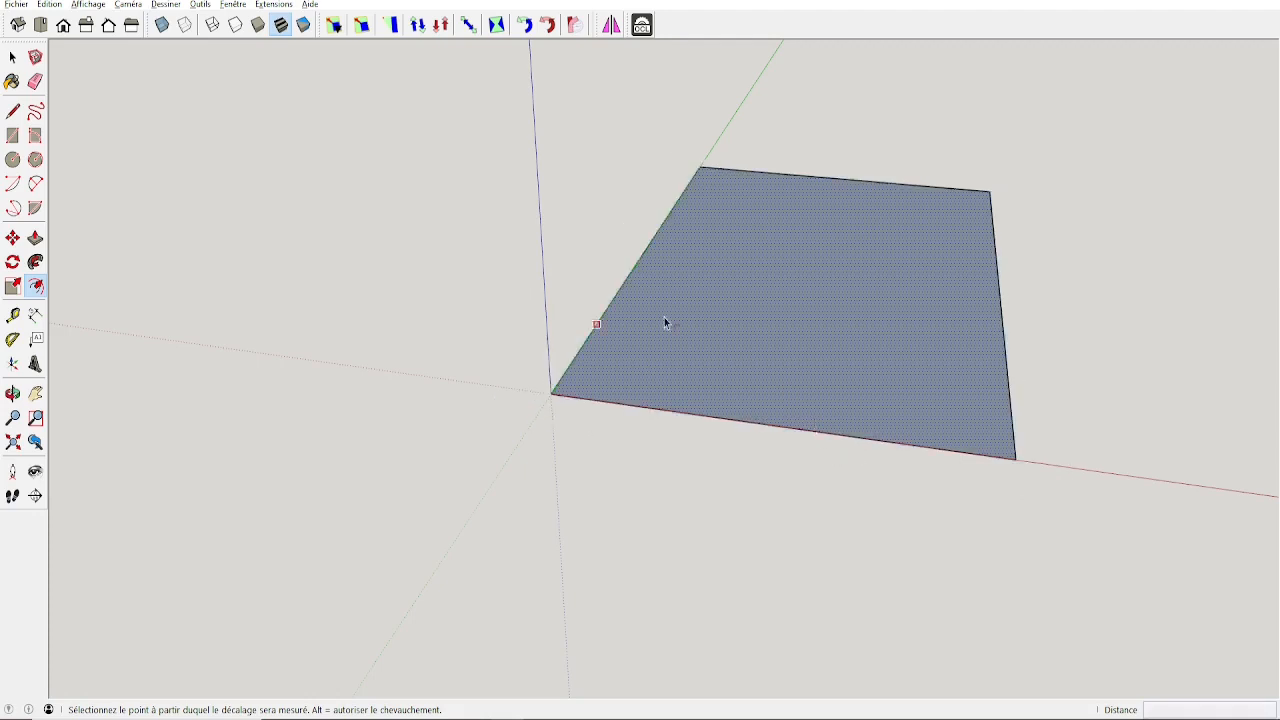
Step: Offset the floor's two long edges and back edge outward by 200 mm, leaving the front edge out
{"action": "key", "text": "space"}
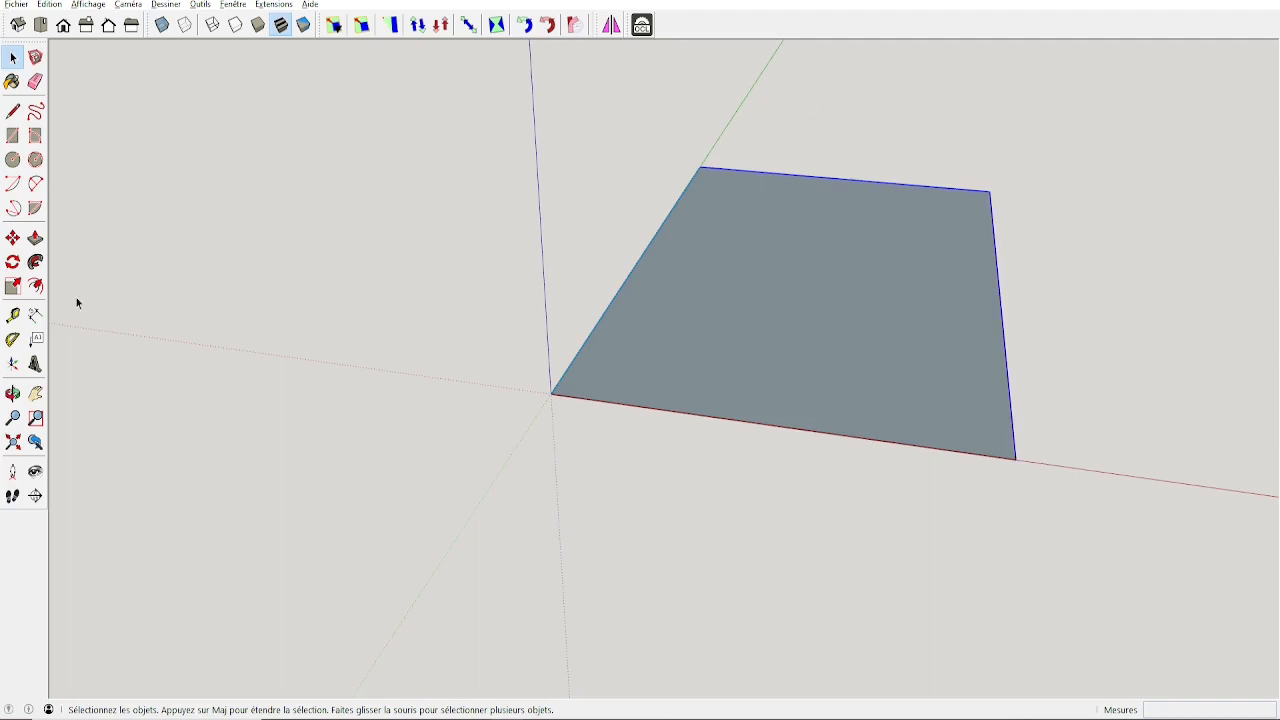
{"action": "left_click", "coordinate": [35, 286]}
{"action": "left_click", "coordinate": [623, 283]}
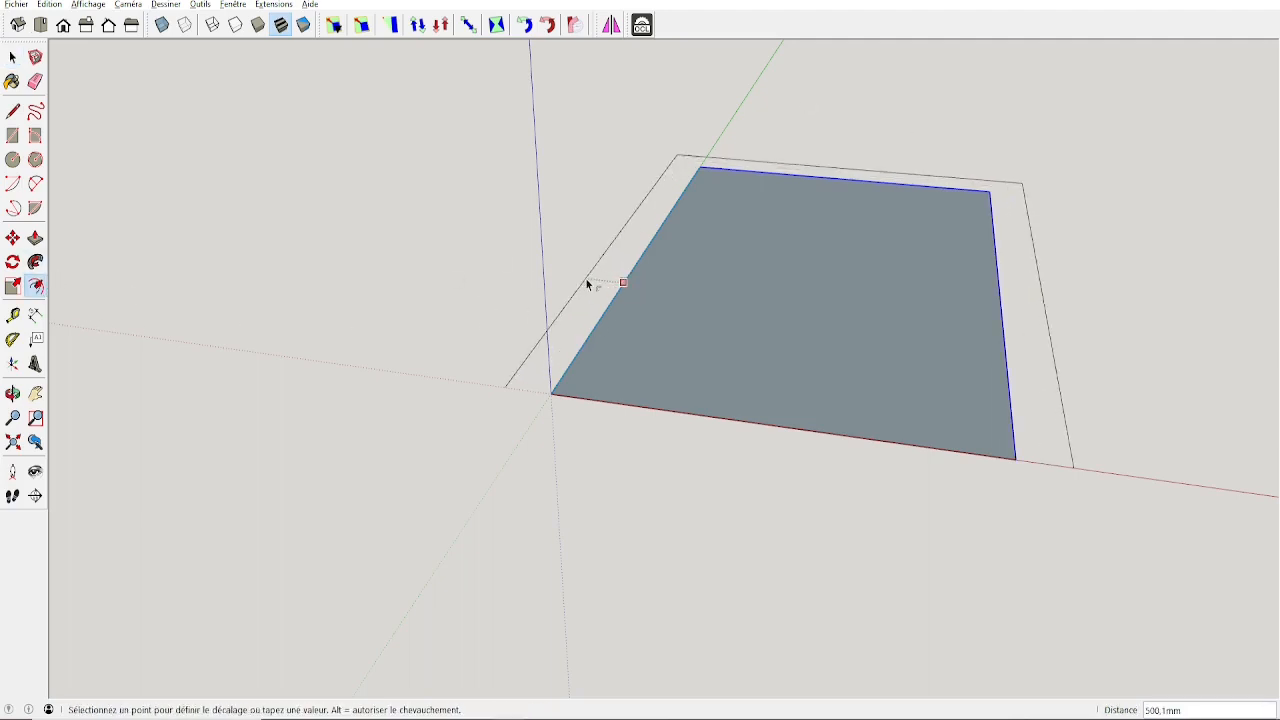
{"action": "left_click", "coordinate": [587, 284]}
{"action": "type", "text": "200"}
{"action": "key", "text": "Return"}
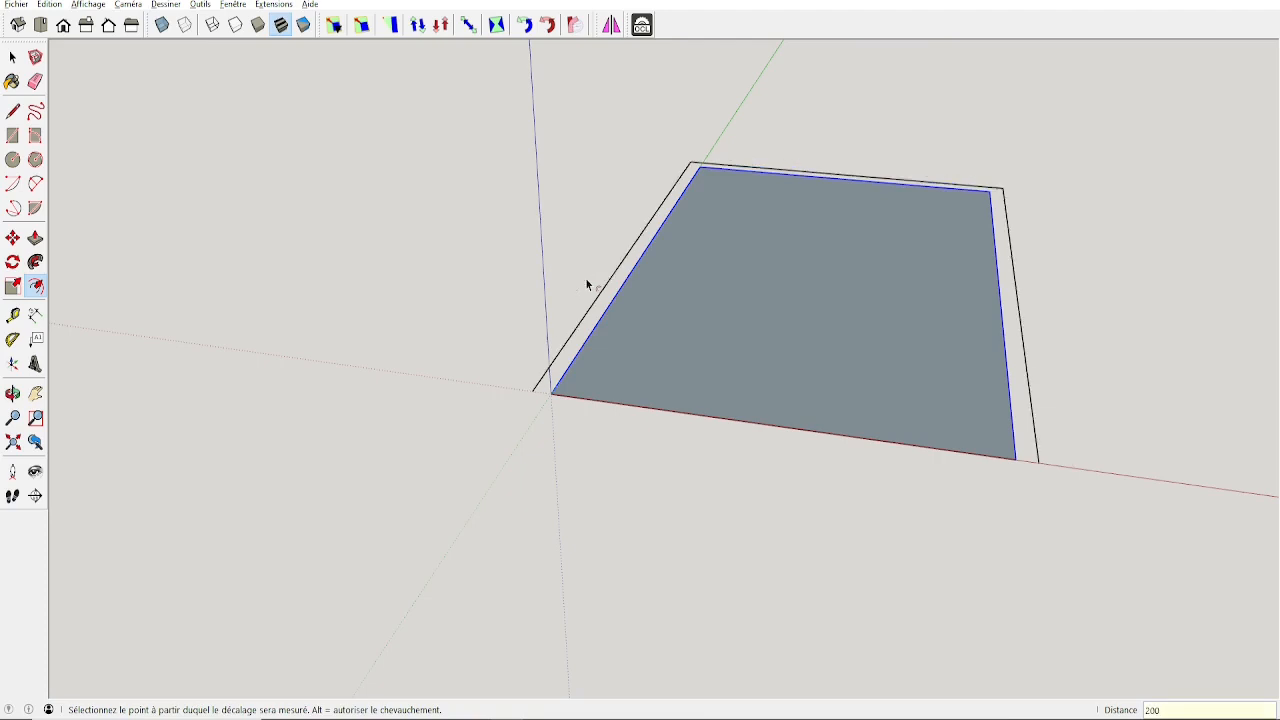
Step: Close the wall outline with a line along the front edge joining both ends of the offset
{"action": "key", "text": "l"}
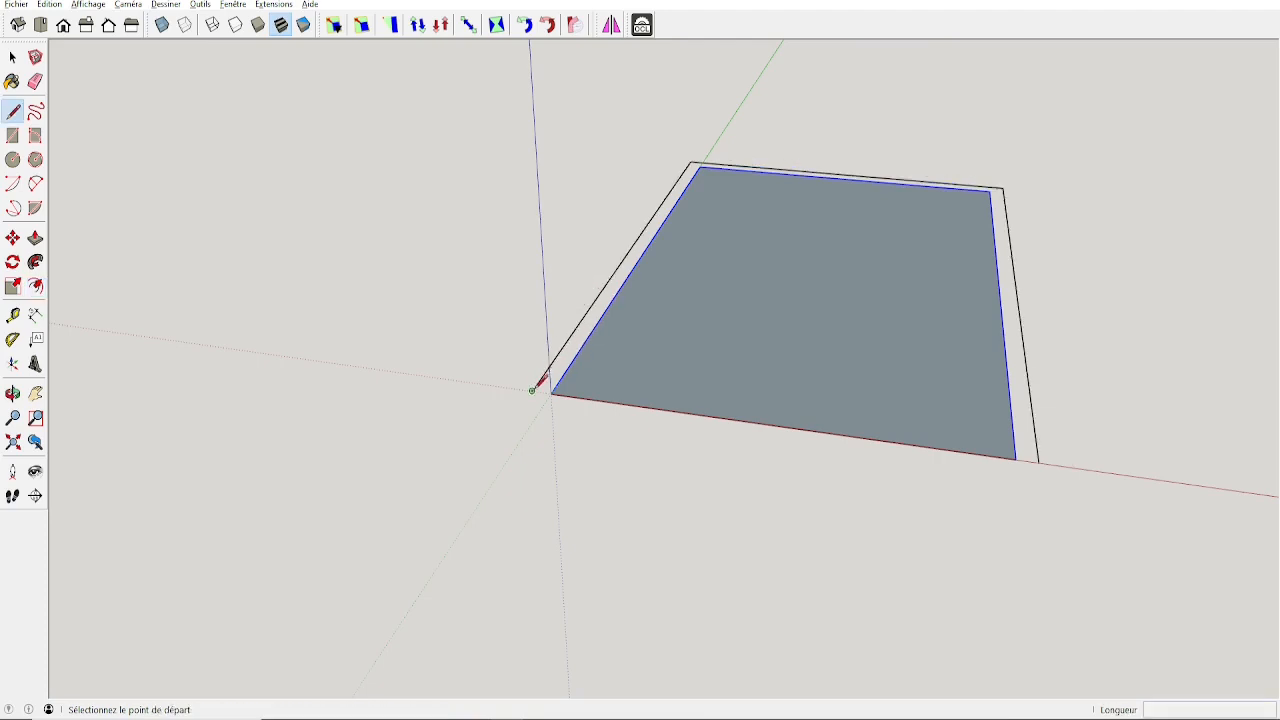
{"action": "left_click", "coordinate": [550, 393]}
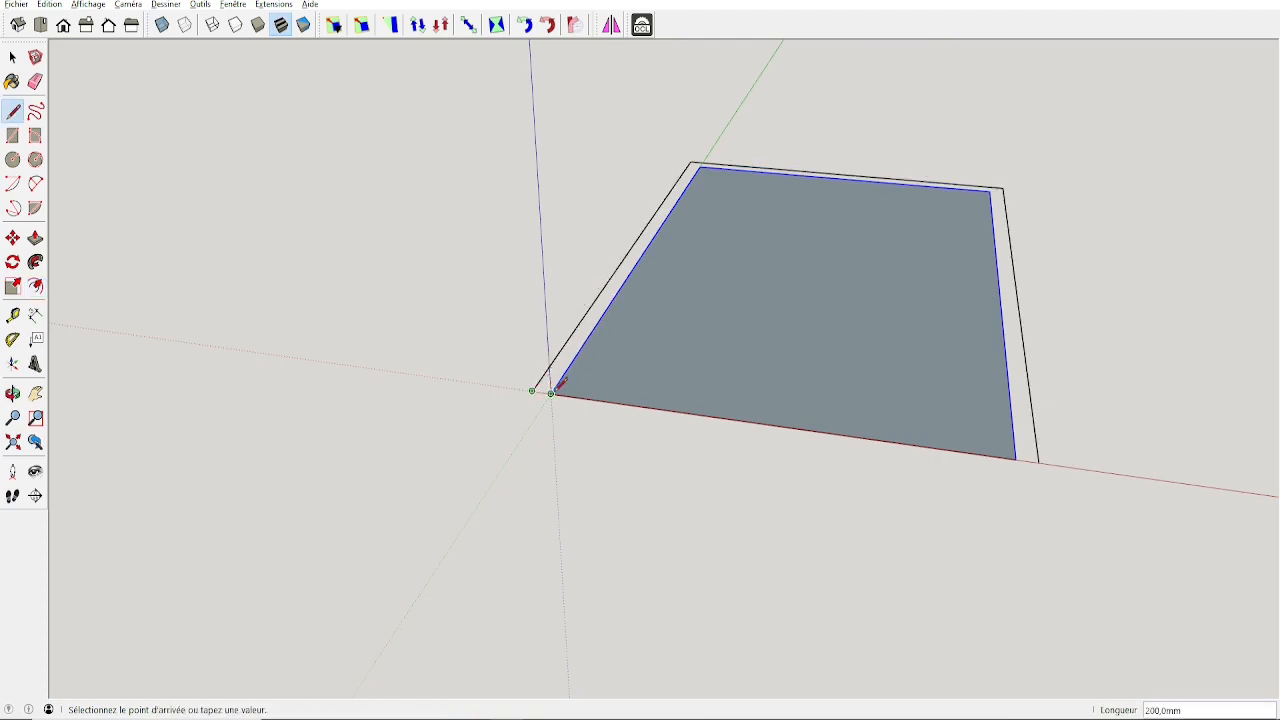
{"action": "left_click", "coordinate": [1039, 462]}
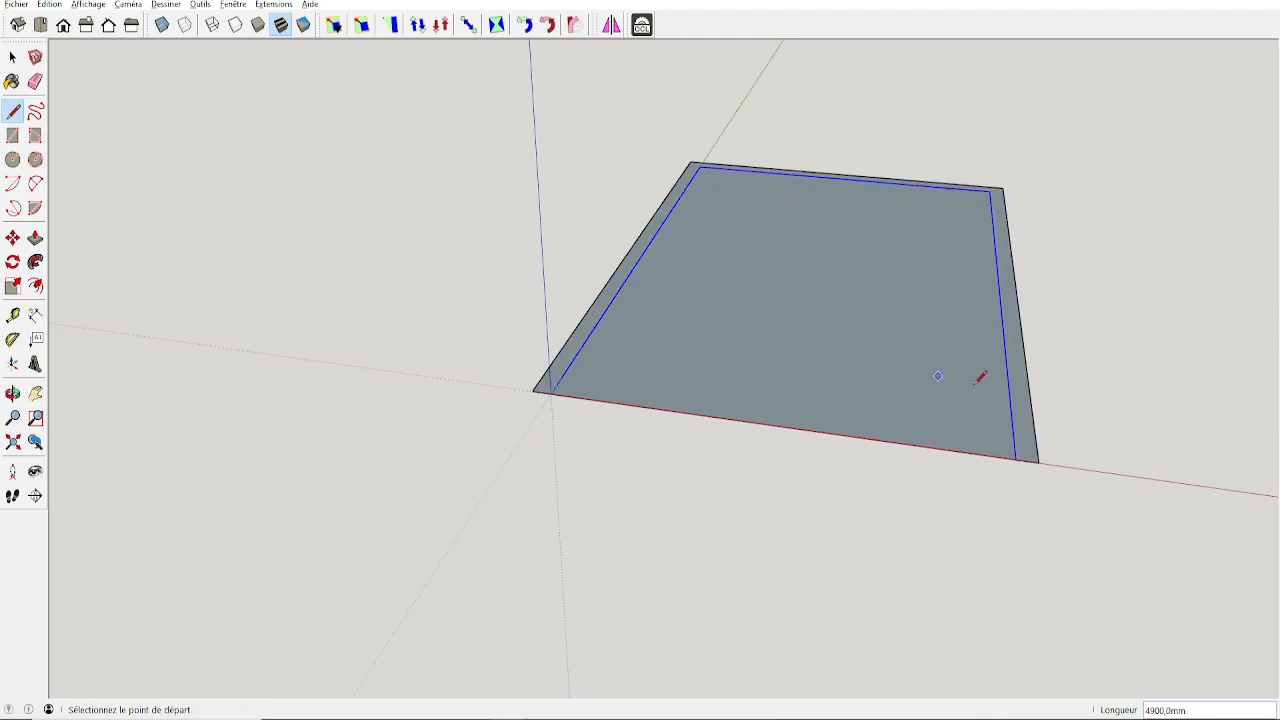
Step: Extrude the U-shaped wall strip around the floor upward by 2500 mm with Push/Pull
{"action": "mouse_move", "coordinate": [981, 376]}
{"action": "middle_mouse_down"}
{"action": "mouse_move", "coordinate": [968, 420]}
{"action": "mouse_move", "coordinate": [986, 380]}
{"action": "middle_mouse_up"}
{"action": "key", "text": "p"}
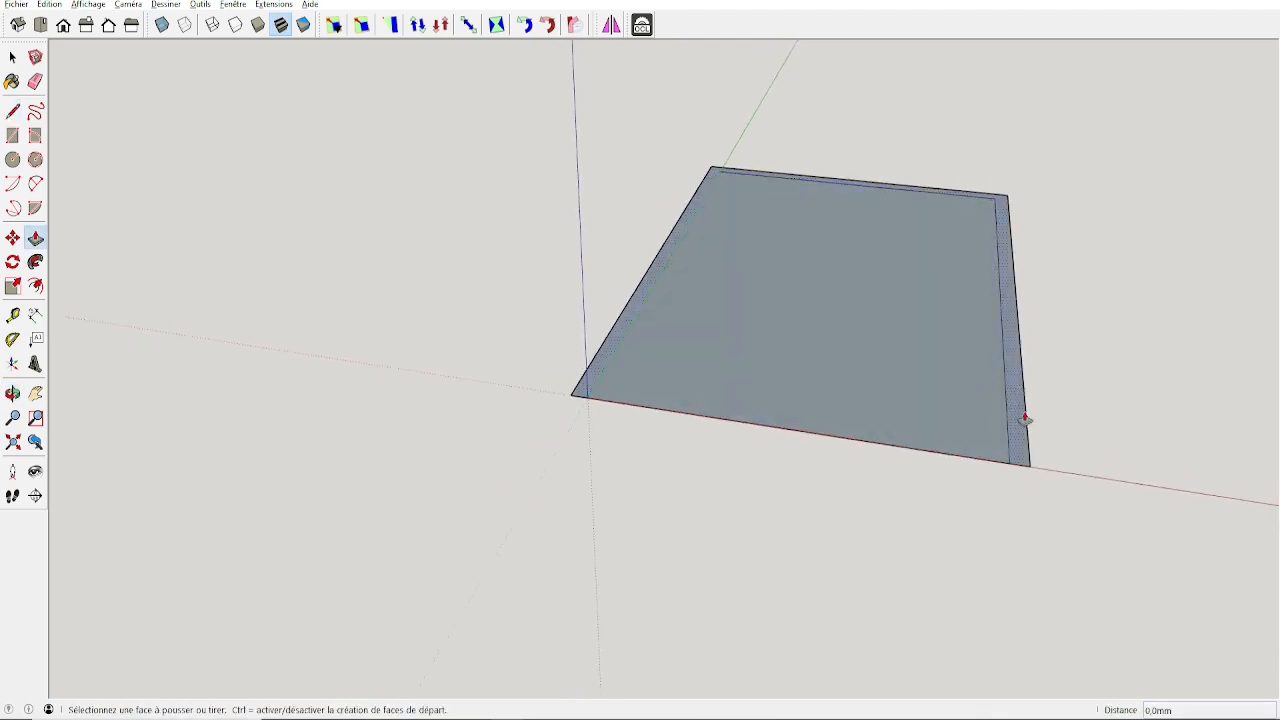
{"action": "left_click", "coordinate": [1024, 419]}
{"action": "left_click", "coordinate": [1057, 207]}
{"action": "type", "text": "2500"}
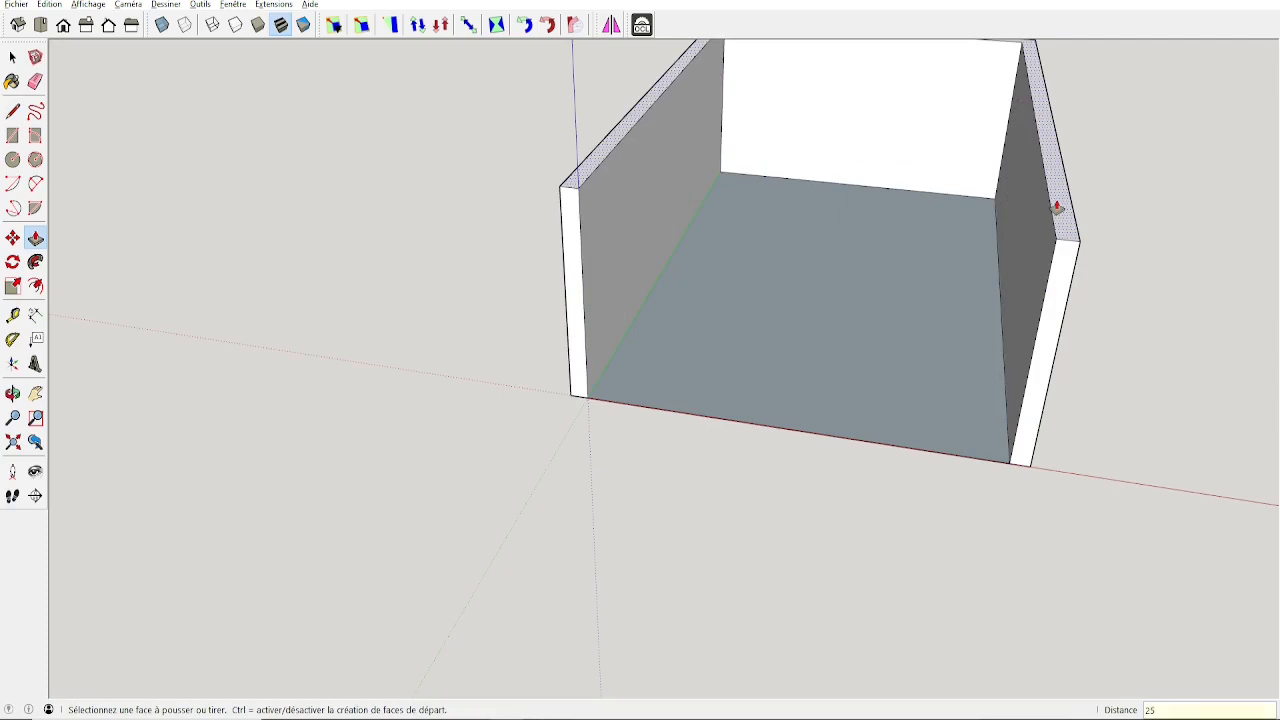
{"action": "key", "text": "Return"}
Step: Cover the room with a 7000 by 4500 mm ceiling rectangle drawn between opposite inner top corners of the walls
{"action": "middle_click_drag", "start_coordinate": [804, 112], "coordinate": [743, 263], "text": "shift"}
{"action": "middle_click_drag", "start_coordinate": [781, 335], "coordinate": [1080, 443]}
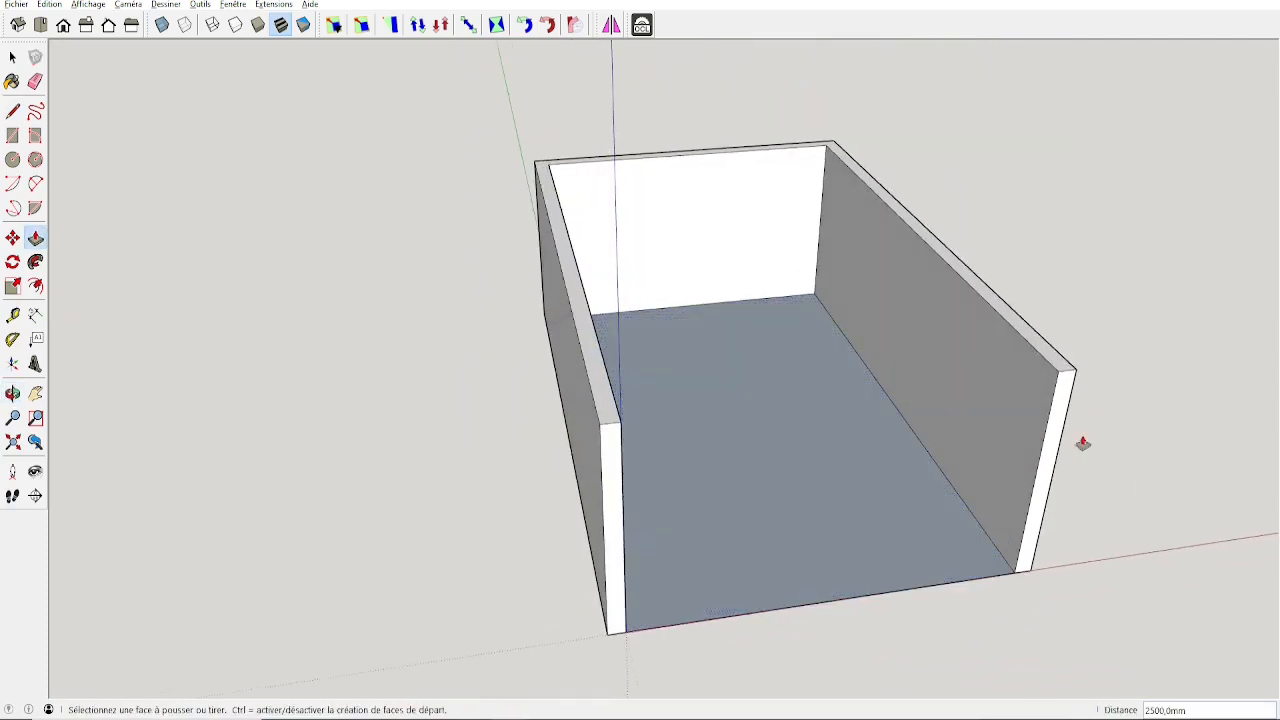
{"action": "middle_click_drag", "start_coordinate": [991, 414], "coordinate": [729, 299]}
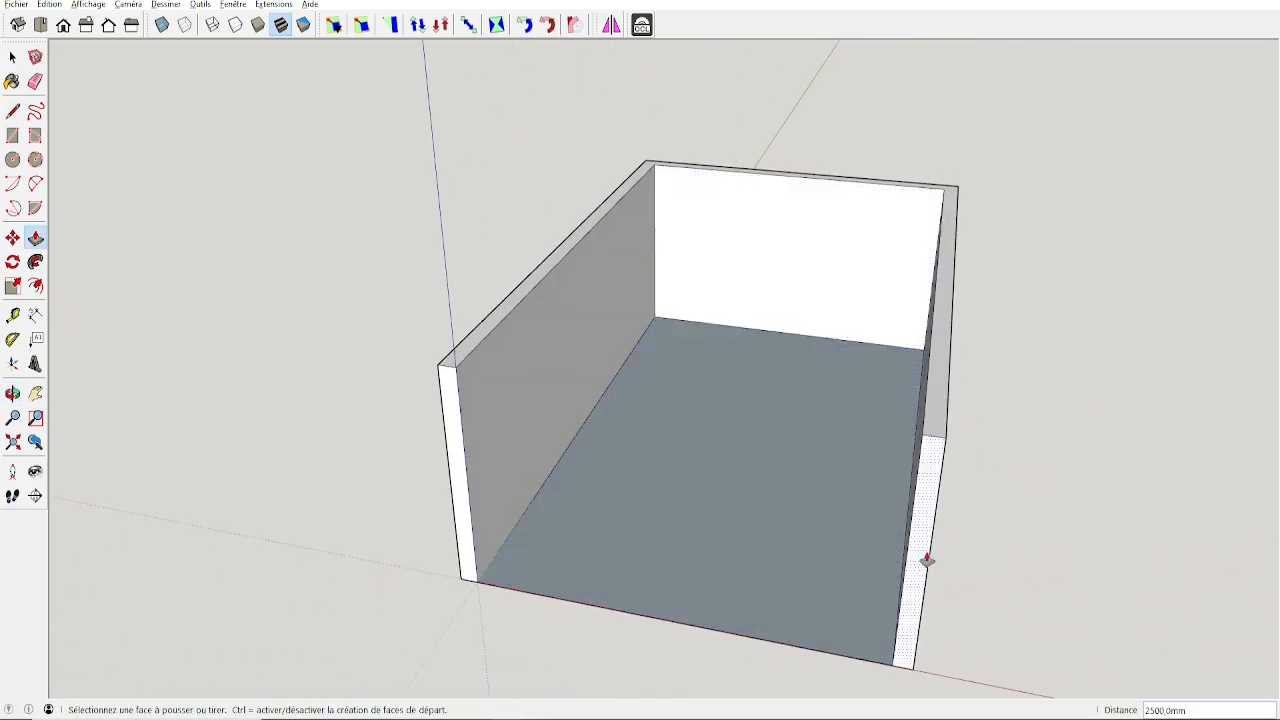
{"action": "middle_click_drag", "start_coordinate": [870, 500], "coordinate": [649, 263]}
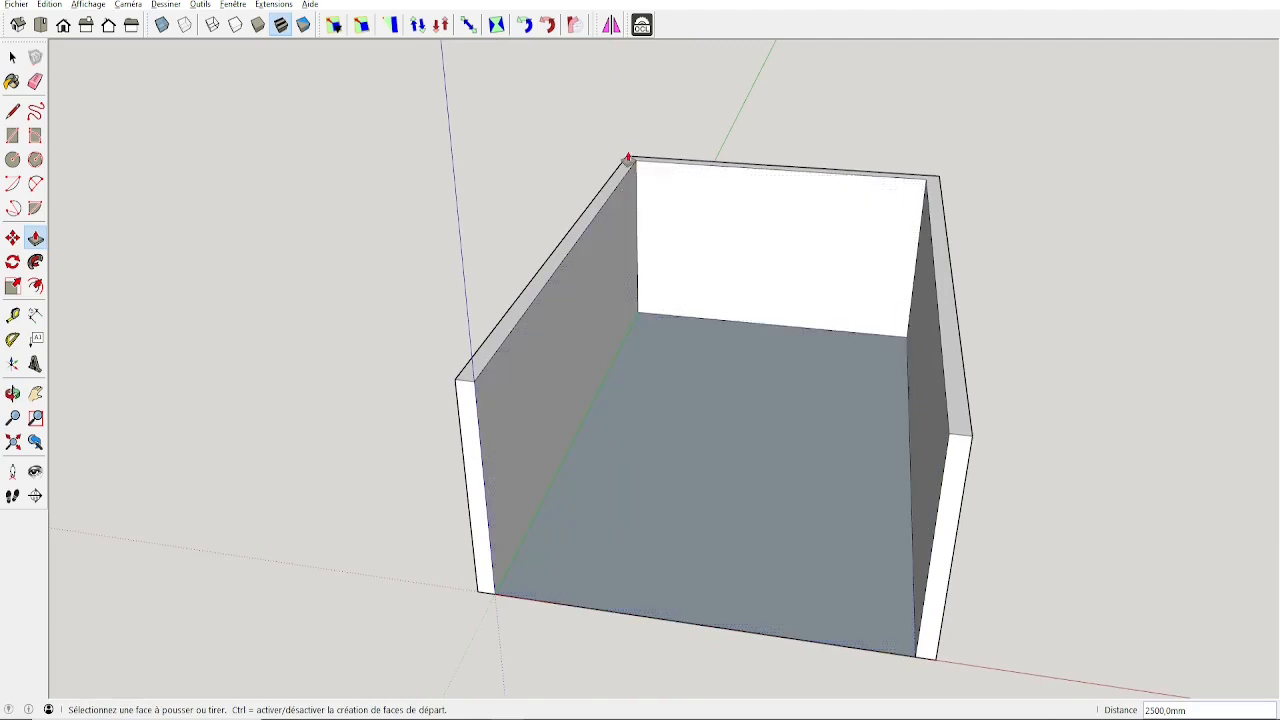
{"action": "key", "text": "r"}
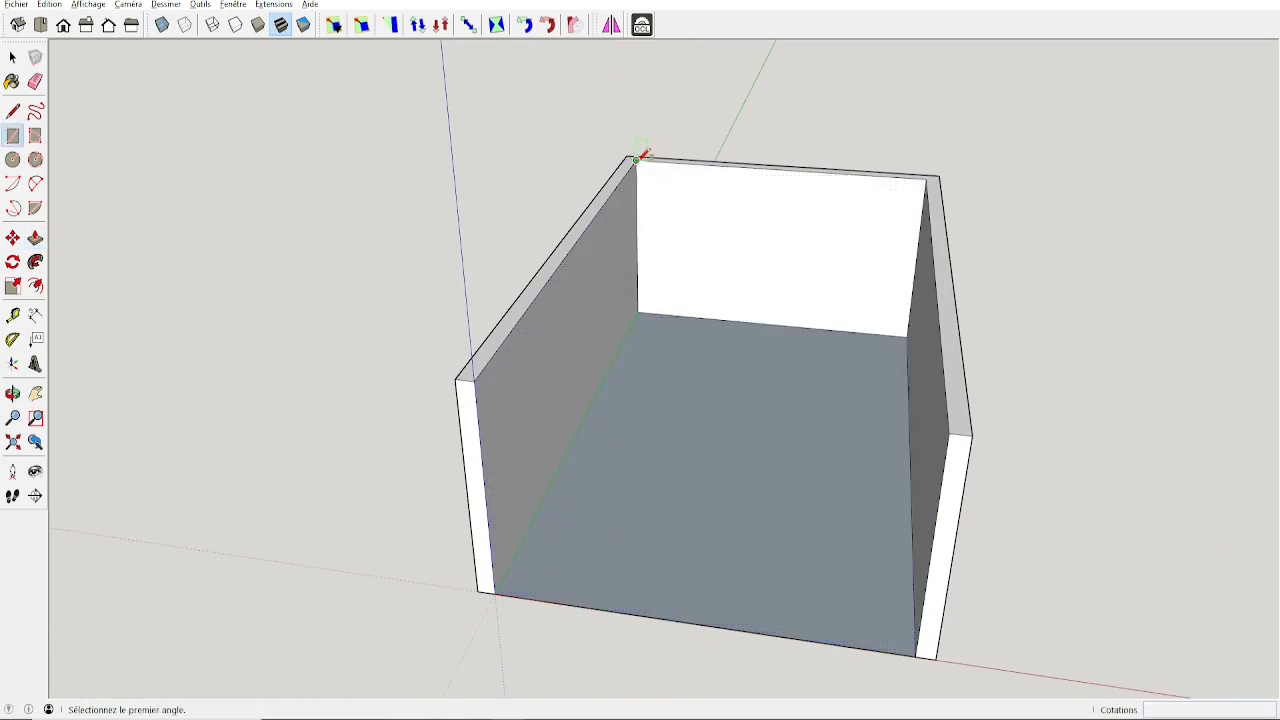
{"action": "left_click", "coordinate": [636, 158]}
{"action": "left_click", "coordinate": [948, 433]}
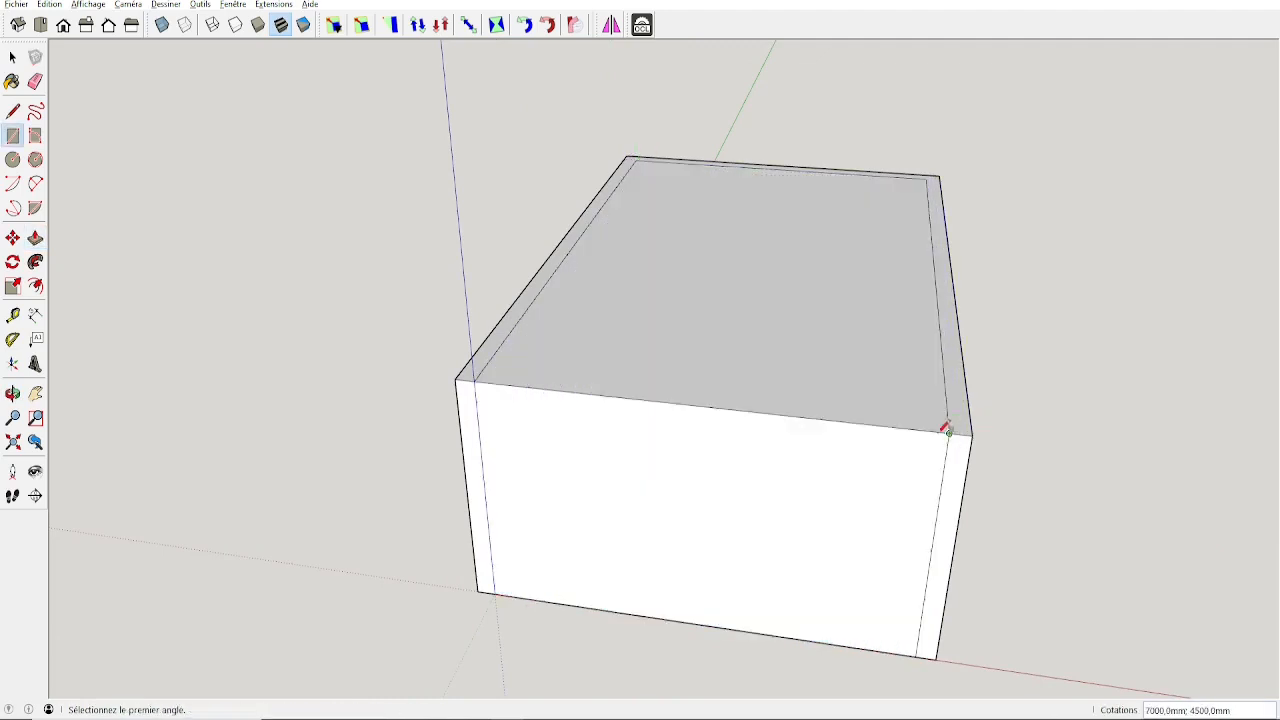
Step: Delete the front face between the two side walls to open up the room
{"action": "middle_click_drag", "start_coordinate": [832, 388], "coordinate": [769, 269]}
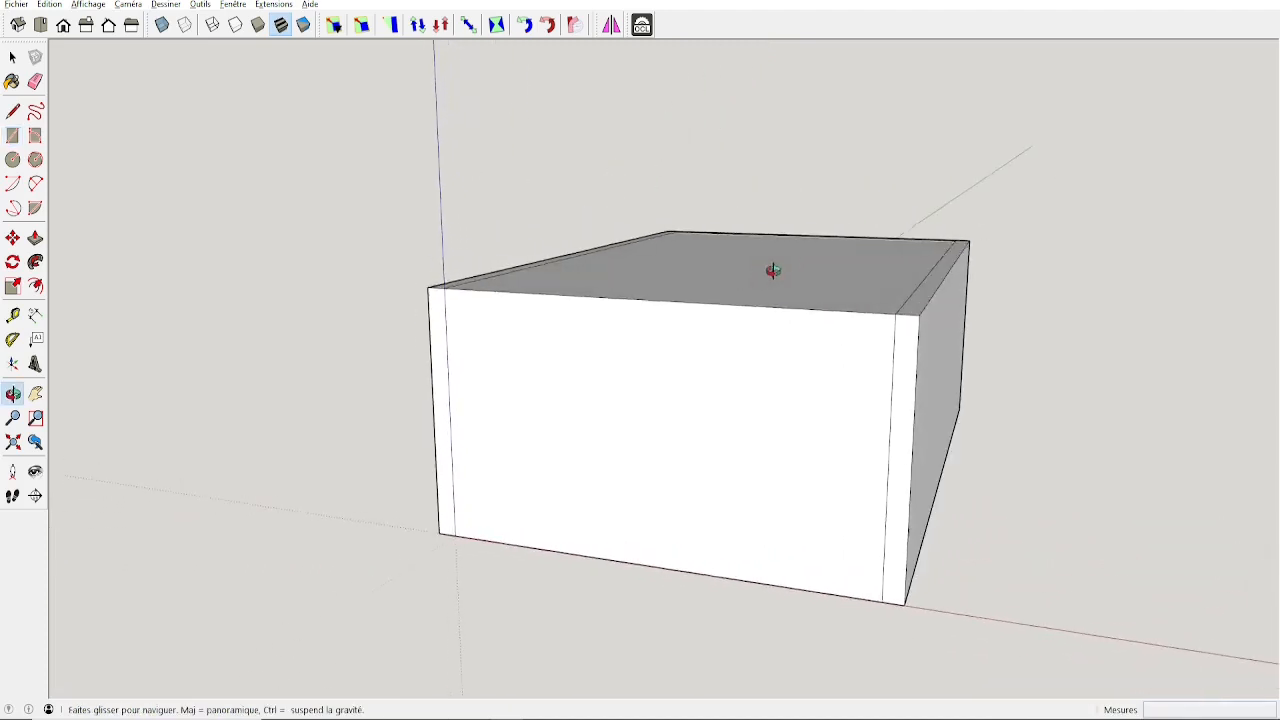
{"action": "key", "text": "space"}
{"action": "scroll", "coordinate": [706, 440], "scroll_direction": "up", "scroll_amount": 5}
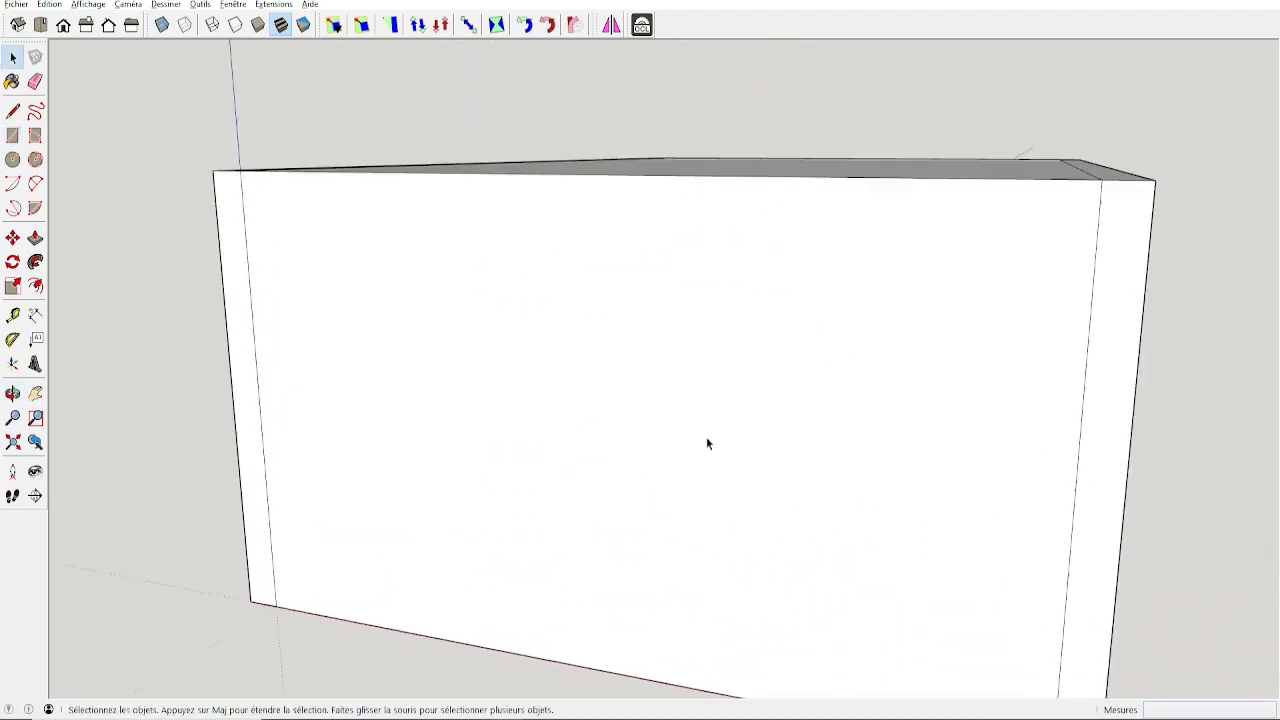
{"action": "scroll", "coordinate": [708, 443], "scroll_direction": "down", "scroll_amount": 5}
{"action": "left_click", "coordinate": [725, 419]}
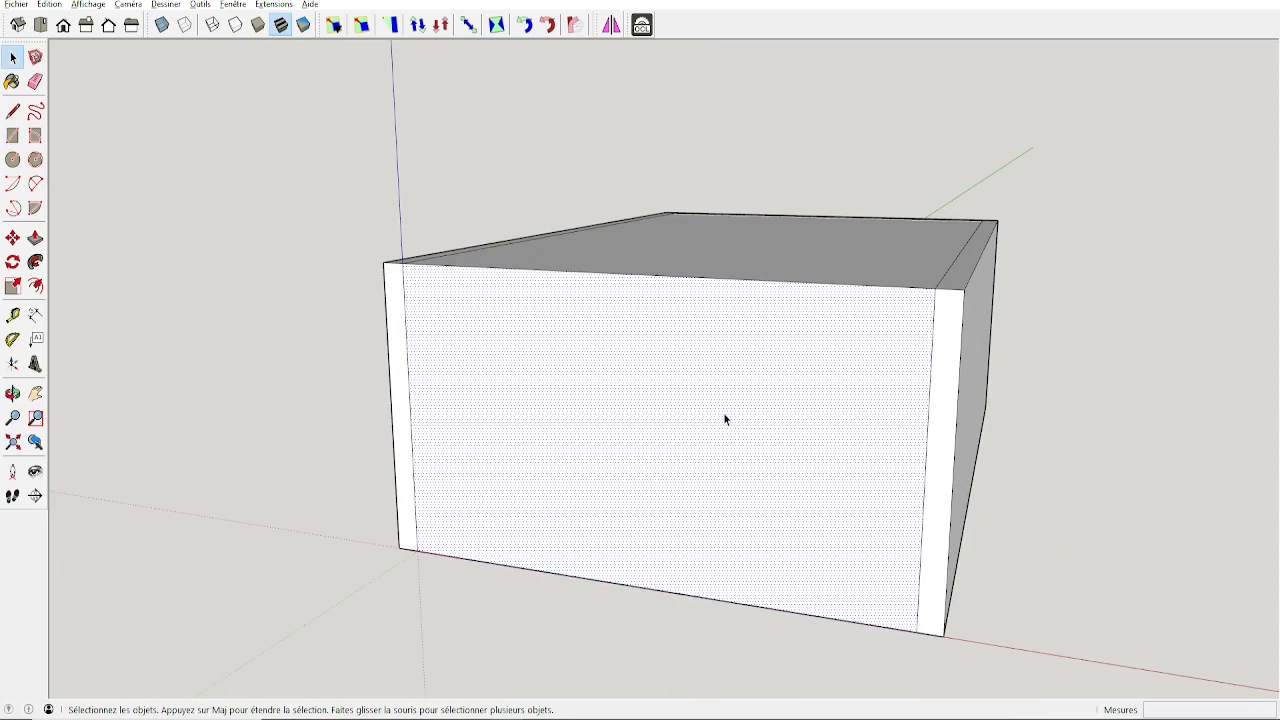
{"action": "key", "text": "Delete"}
{"action": "middle_click_drag", "start_coordinate": [723, 443], "coordinate": [767, 409]}
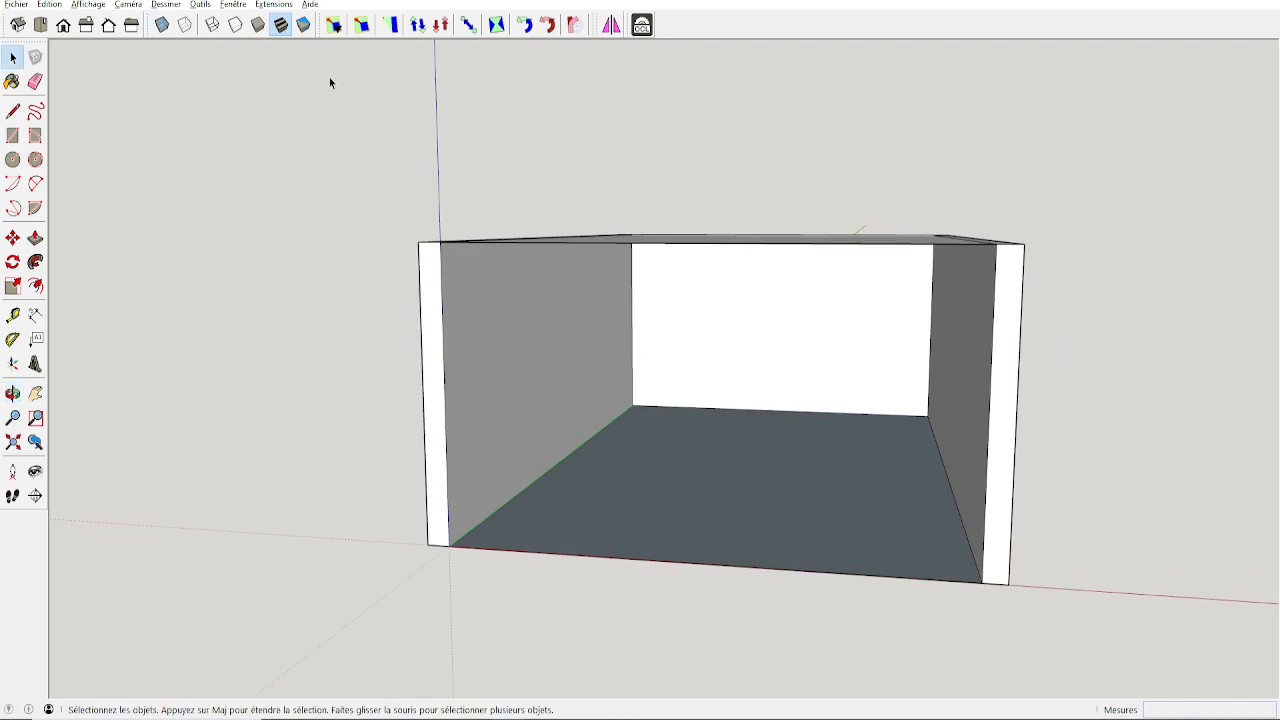
Step: Select the entire room and examine its geometry from above, from the side and from the front
{"action": "left_click_drag", "start_coordinate": [329, 72], "coordinate": [1081, 657]}
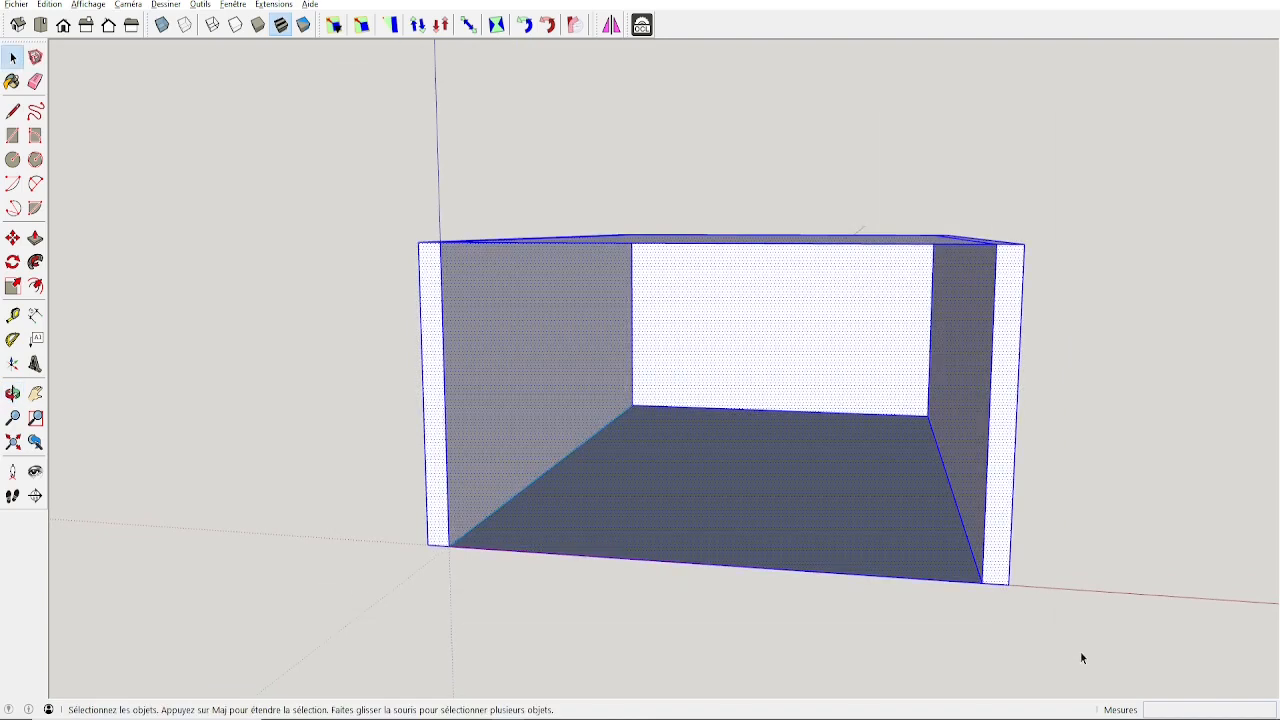
{"action": "middle_click_drag", "start_coordinate": [695, 378], "coordinate": [568, 240]}
{"action": "scroll", "coordinate": [568, 240], "scroll_direction": "up", "scroll_amount": 3}
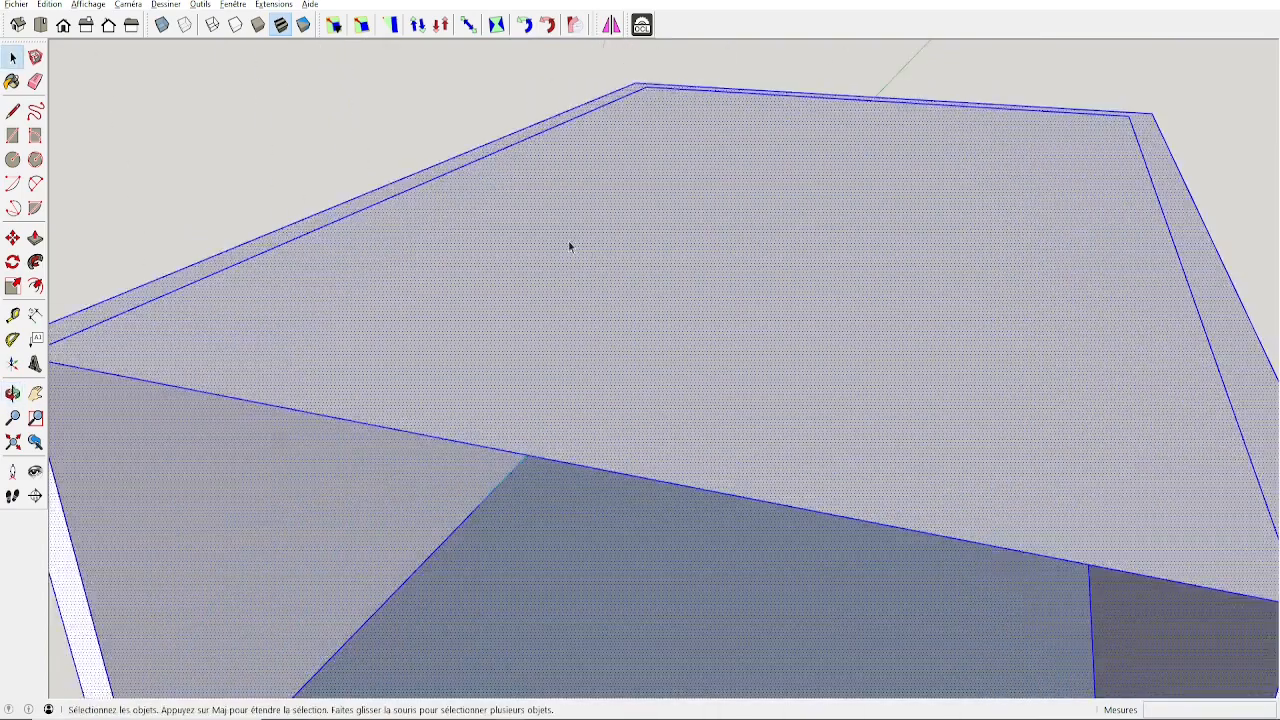
{"action": "scroll", "coordinate": [692, 330], "scroll_direction": "up", "scroll_amount": 3}
{"action": "middle_click_drag", "start_coordinate": [692, 330], "coordinate": [803, 394]}
{"action": "scroll", "coordinate": [810, 424], "scroll_direction": "up", "scroll_amount": 2}
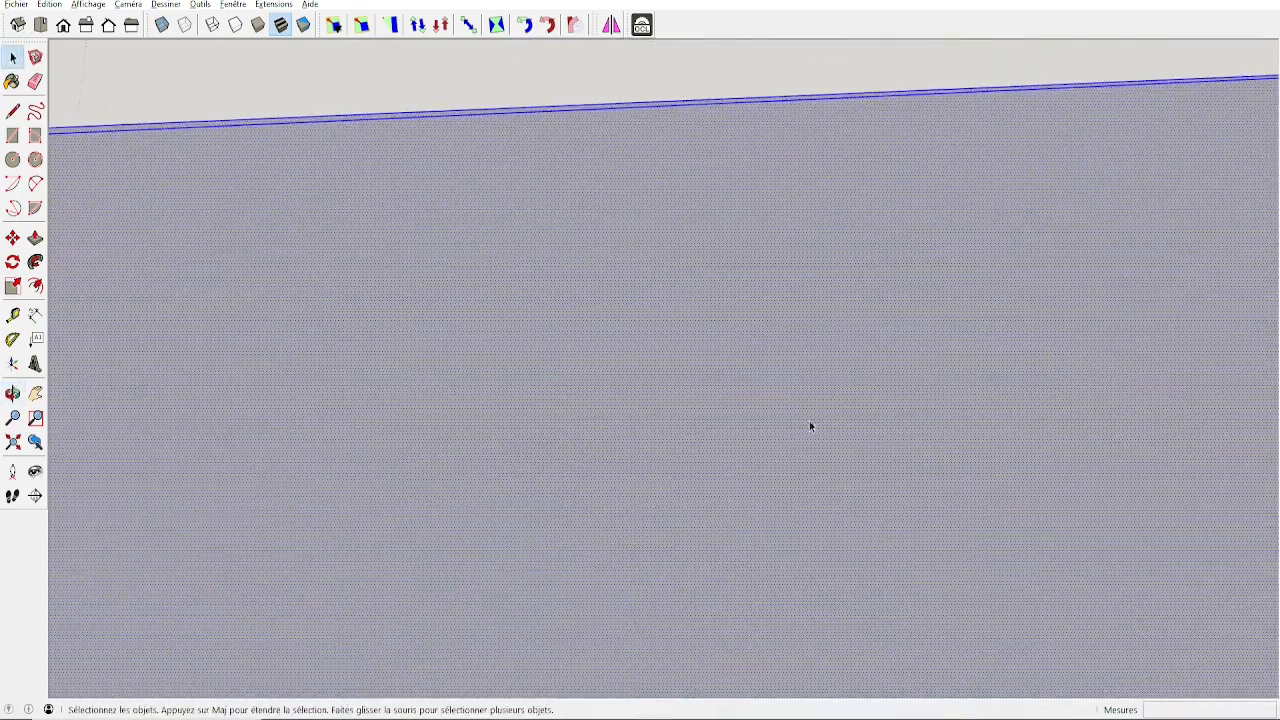
{"action": "scroll", "coordinate": [730, 325], "scroll_direction": "down", "scroll_amount": 6}
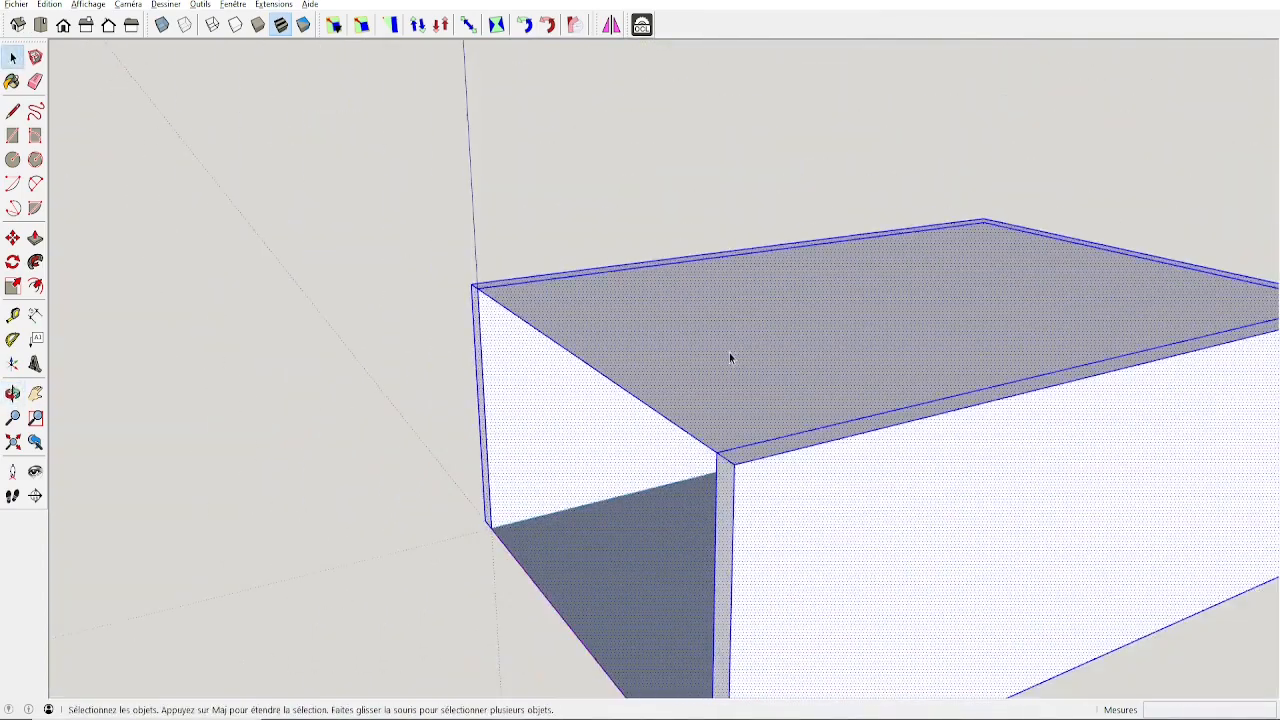
{"action": "middle_click_drag", "start_coordinate": [720, 355], "coordinate": [741, 313]}
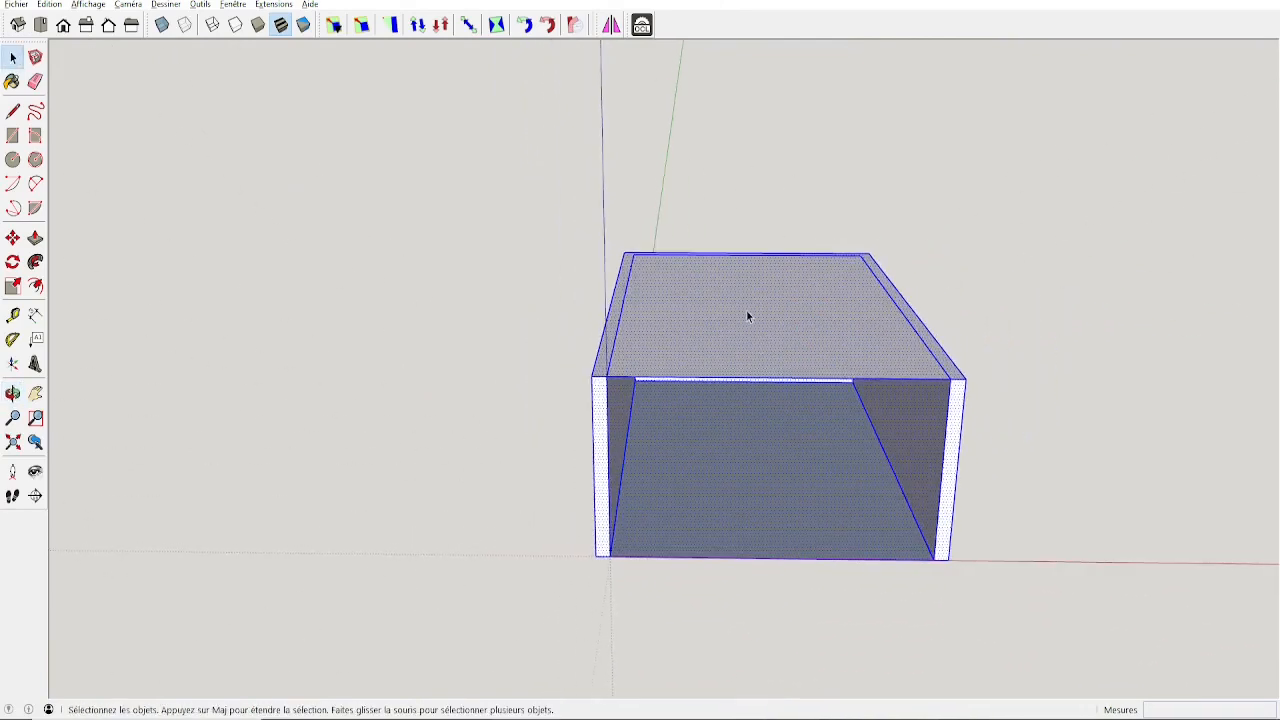
{"action": "middle_click_drag", "start_coordinate": [844, 491], "coordinate": [904, 290]}
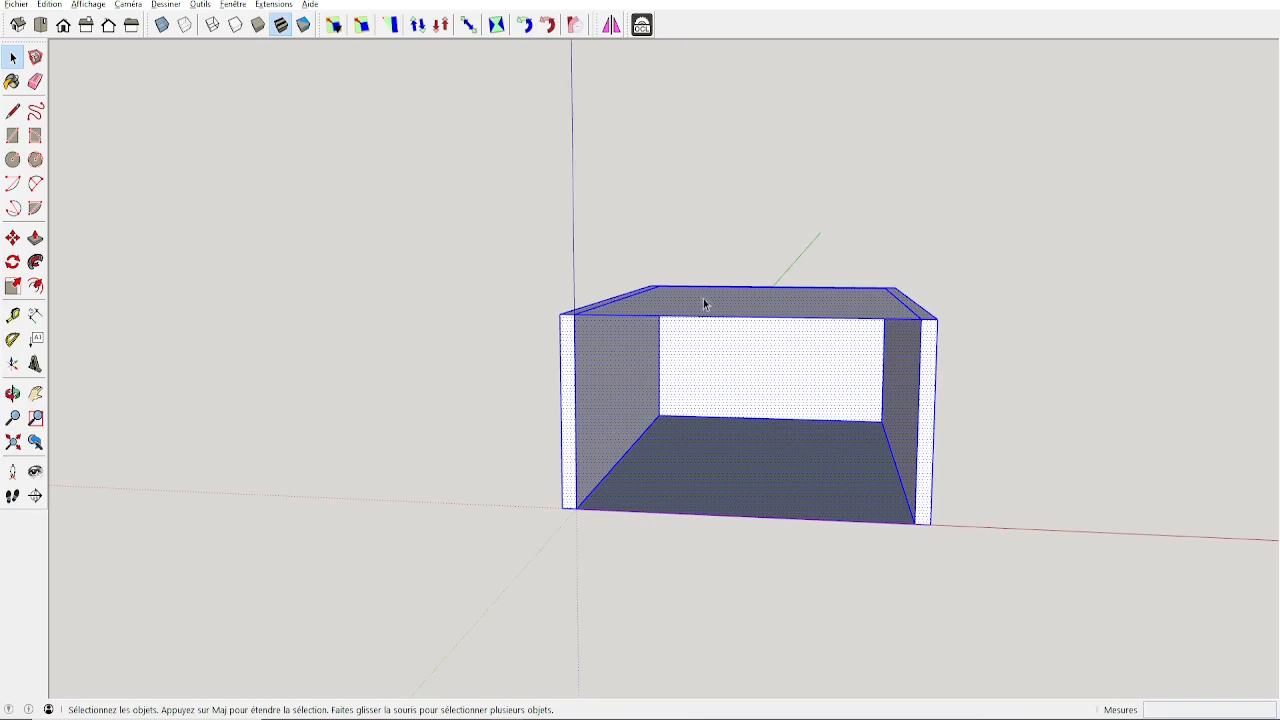
Step: Turn the ceiling face and its edges into a component named "Plafond"
{"action": "left_click", "coordinate": [751, 309]}
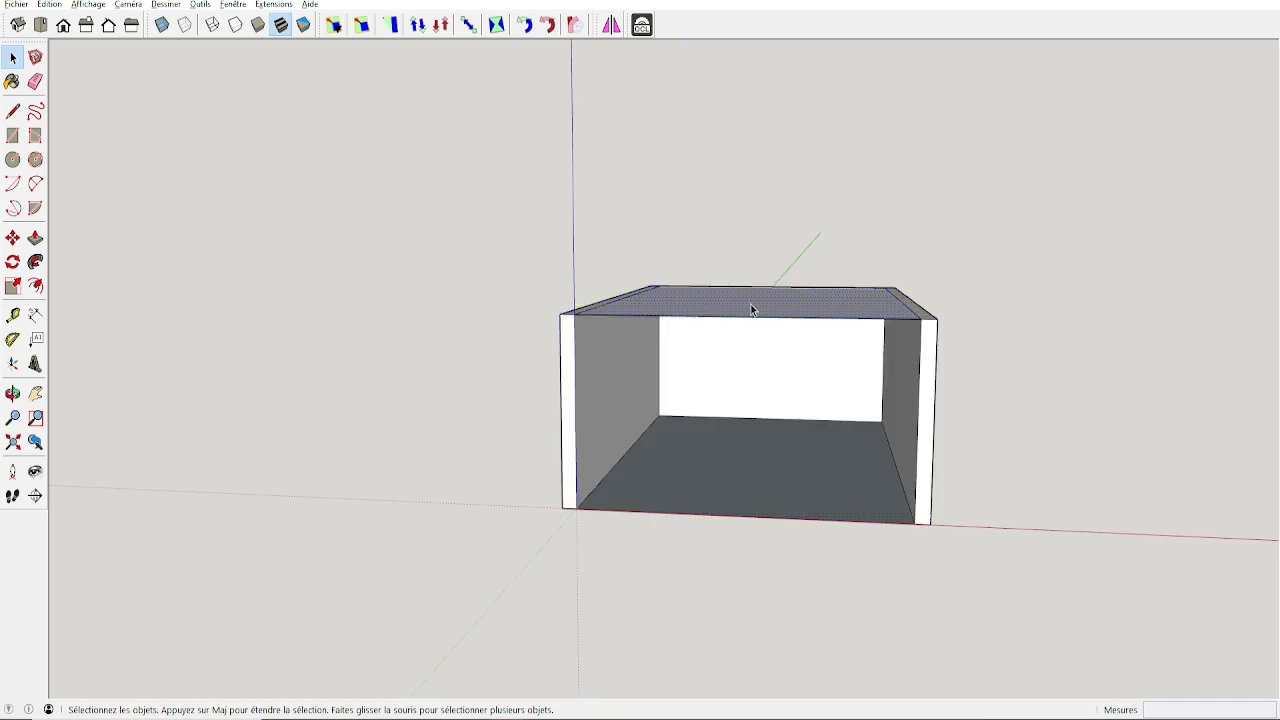
{"action": "double_click", "coordinate": [751, 305]}
{"action": "left_click", "coordinate": [769, 298]}
{"action": "left_click", "coordinate": [767, 299]}
{"action": "type", "text": "g"}
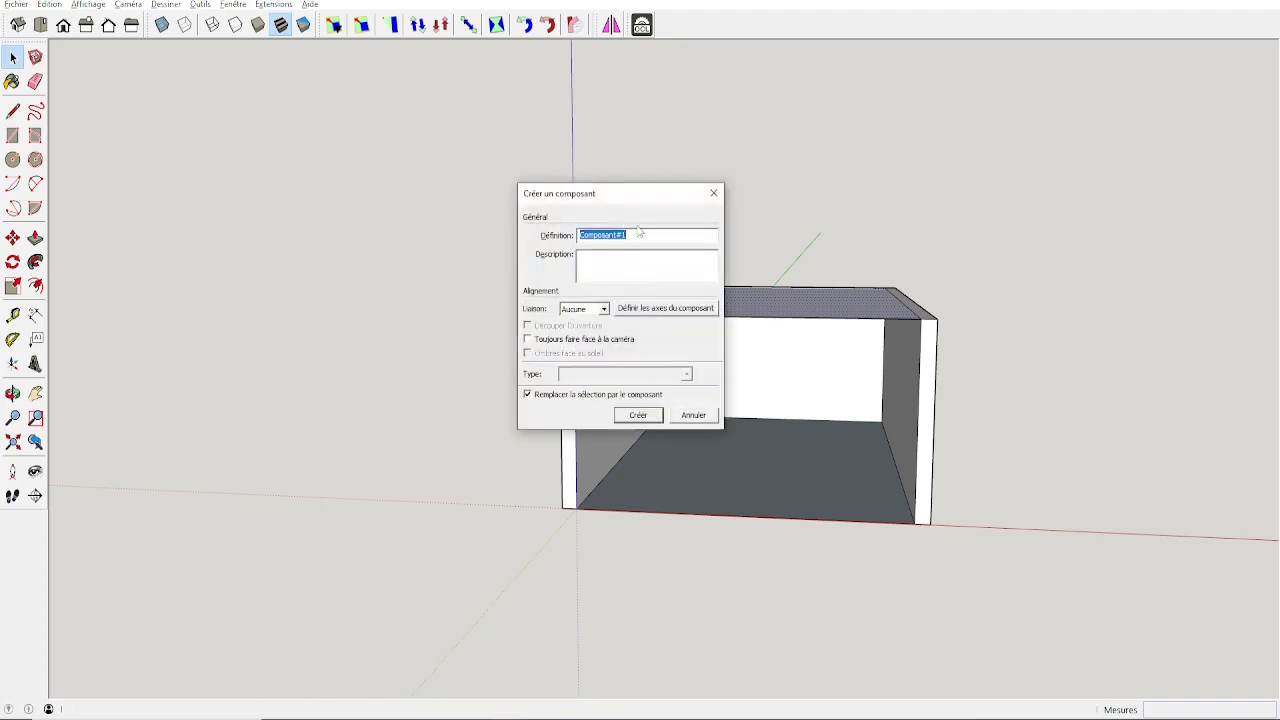
{"action": "type", "text": "Plafond"}
{"action": "key", "text": "Return"}
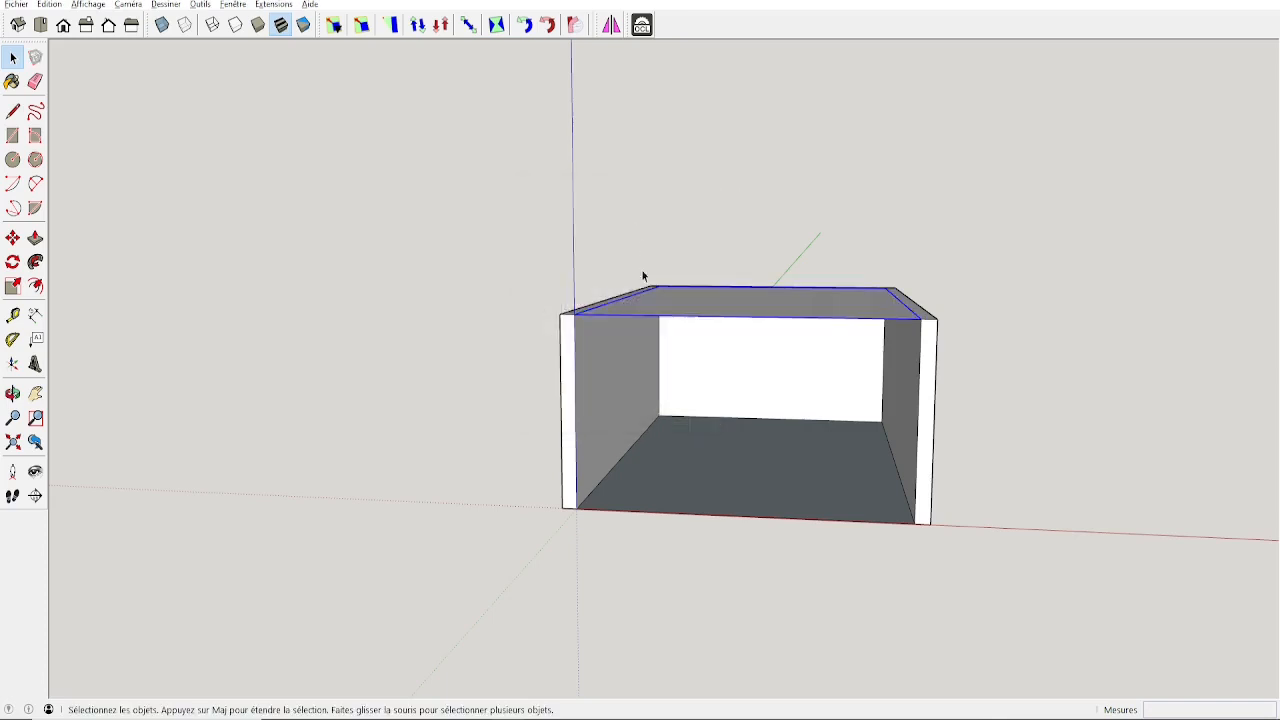
{"action": "middle_click_drag", "start_coordinate": [643, 277], "coordinate": [650, 385]}
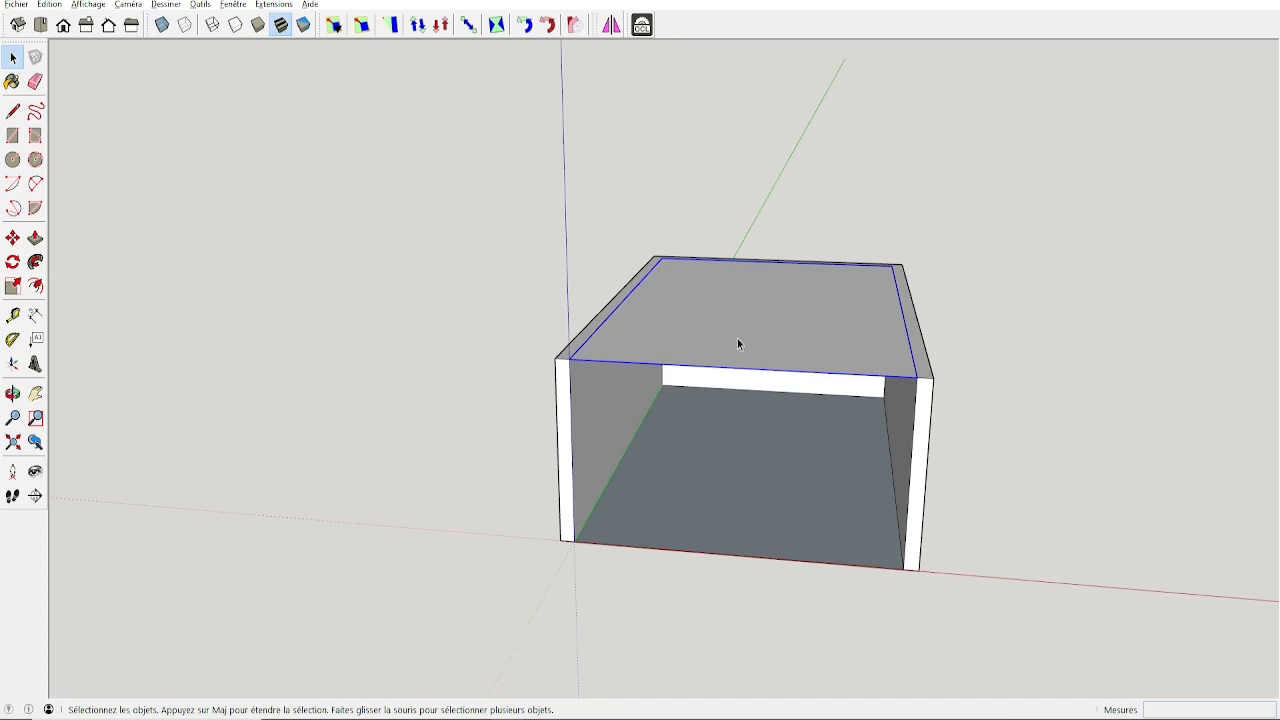
Step: Examine the room in X-ray display from above, checking how the ceiling component sits on the walls, and restore the opaque display
{"action": "left_click", "coordinate": [594, 460]}
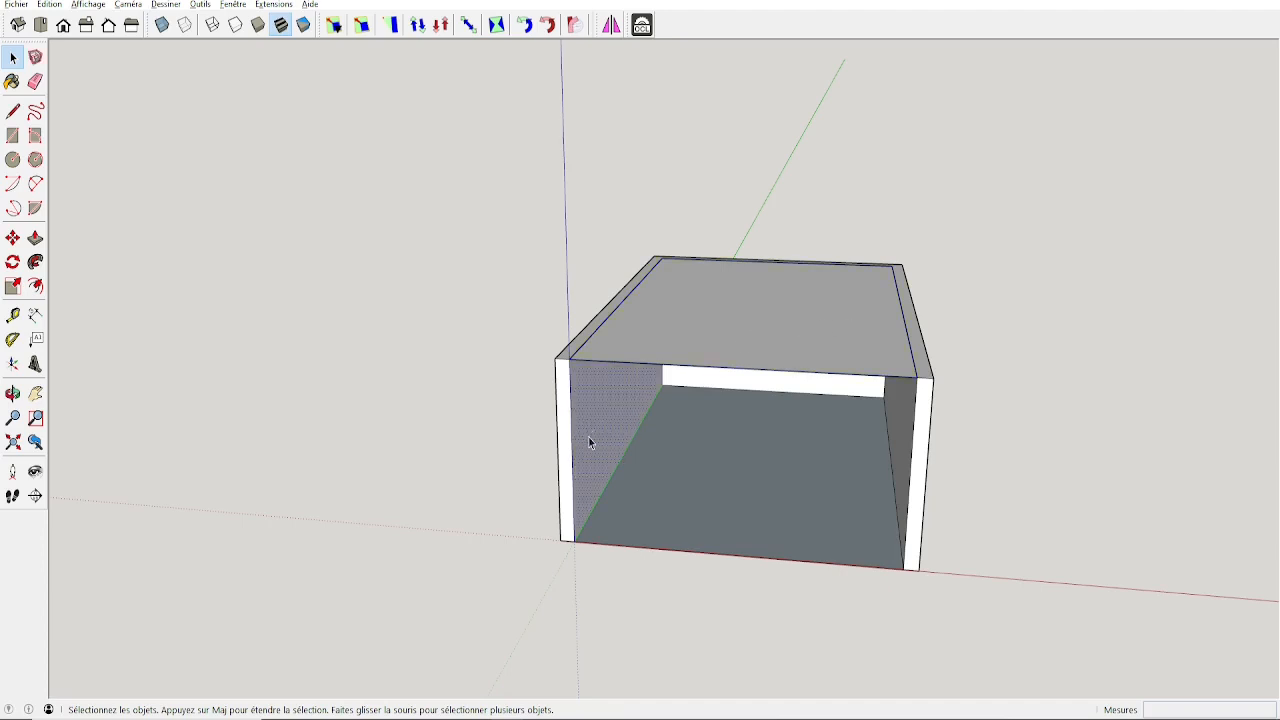
{"action": "left_click", "coordinate": [744, 308]}
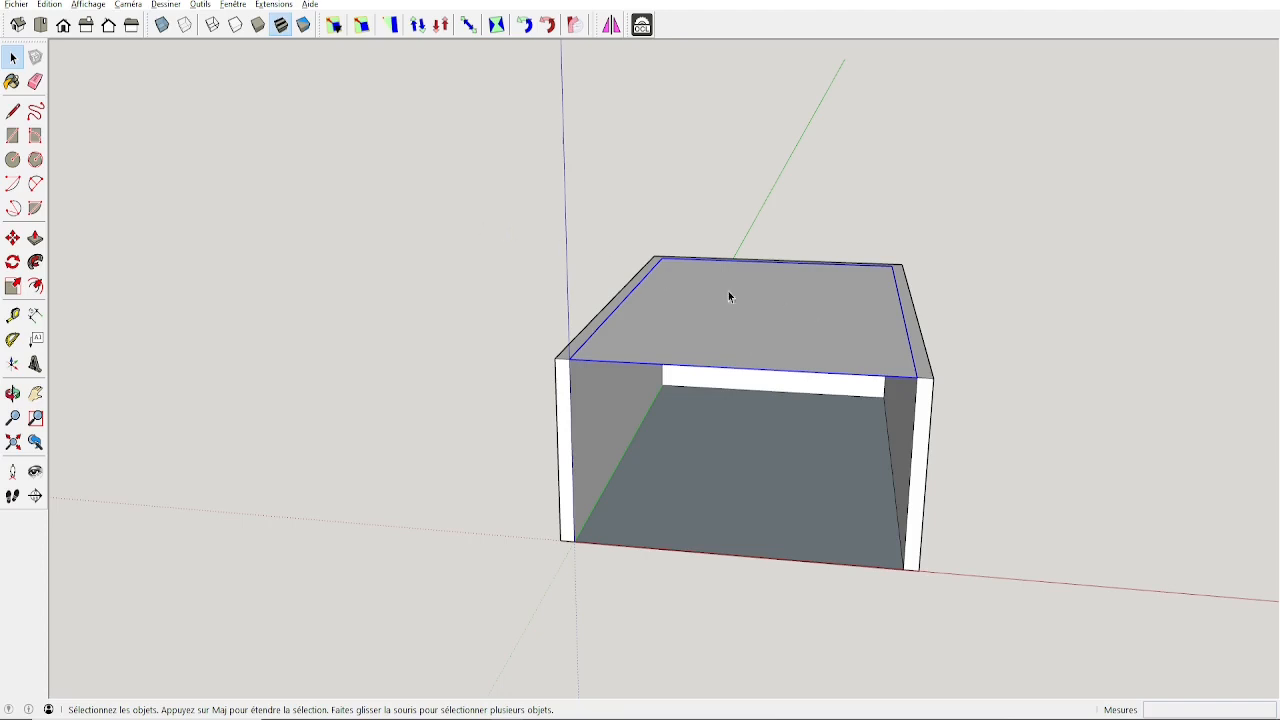
{"action": "left_click", "coordinate": [161, 24]}
{"action": "middle_click_drag", "start_coordinate": [723, 353], "coordinate": [649, 410]}
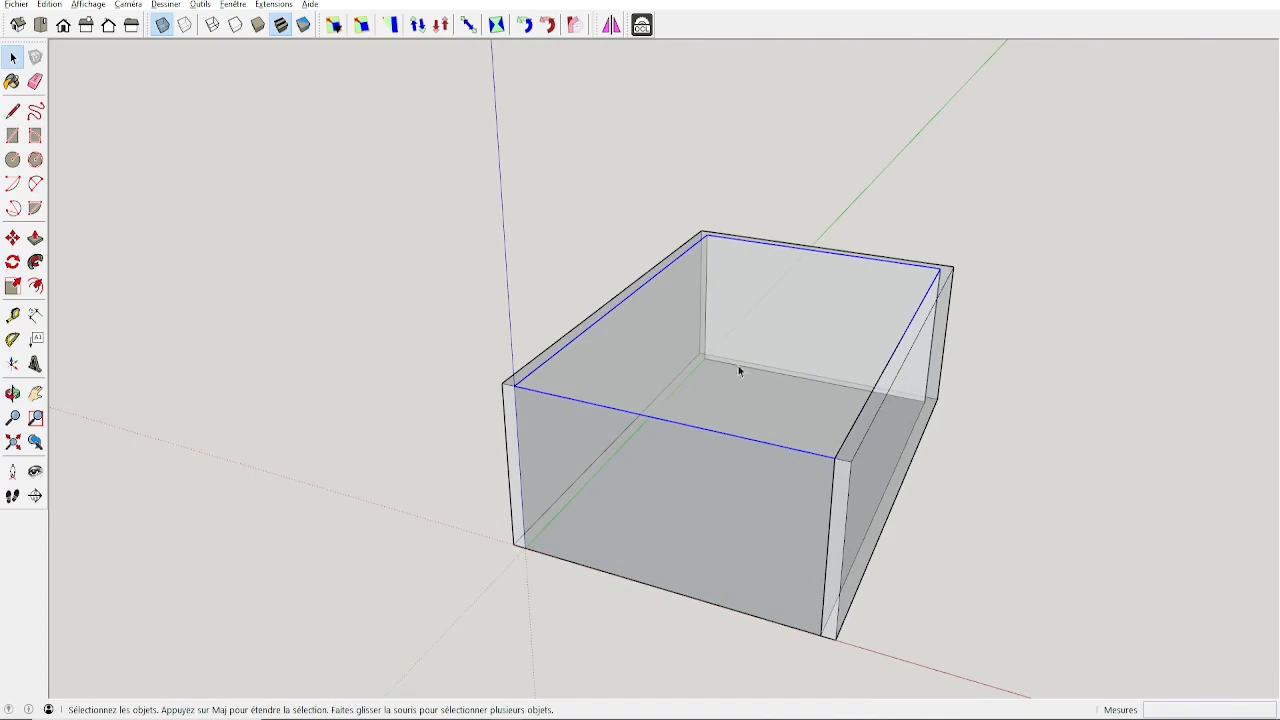
{"action": "mouse_move", "coordinate": [717, 349]}
{"action": "middle_mouse_down"}
{"action": "mouse_move", "coordinate": [694, 363]}
{"action": "mouse_move", "coordinate": [763, 315]}
{"action": "mouse_move", "coordinate": [707, 372]}
{"action": "middle_mouse_up"}
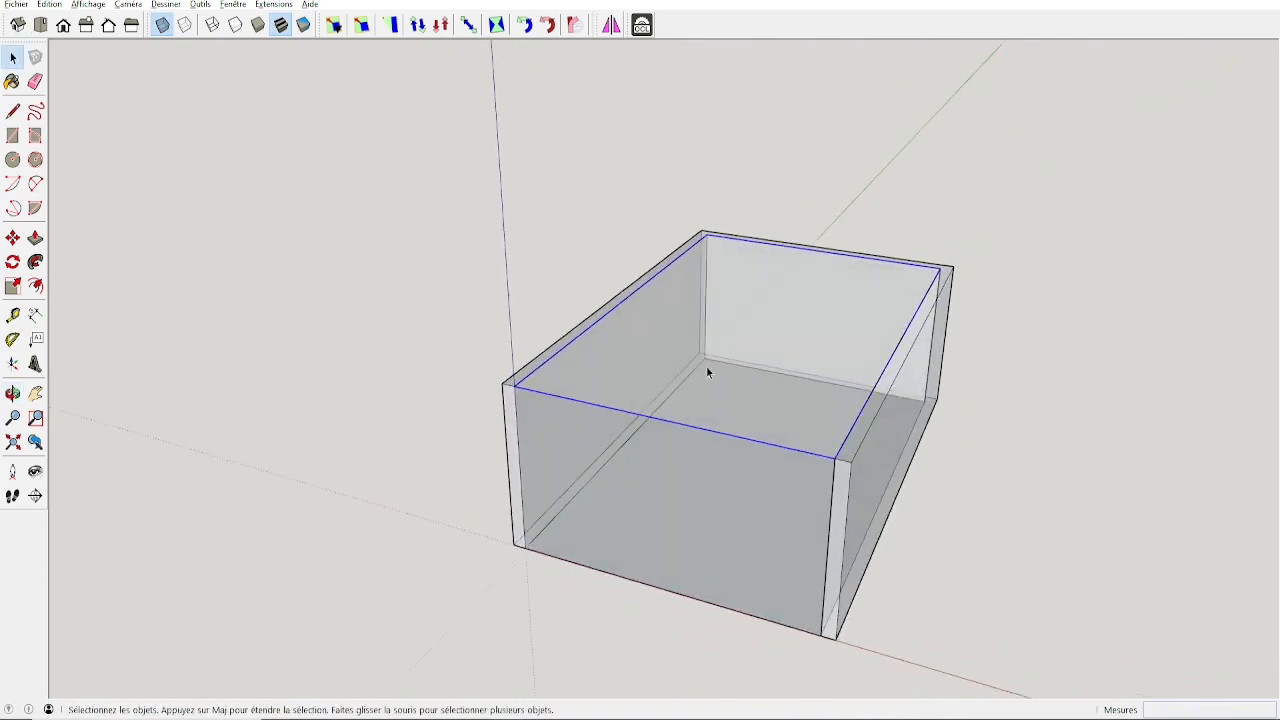
{"action": "left_click", "coordinate": [162, 25]}
{"action": "scroll", "coordinate": [803, 361], "scroll_direction": "up", "scroll_amount": 4}
{"action": "middle_click_drag", "start_coordinate": [771, 352], "coordinate": [753, 400]}
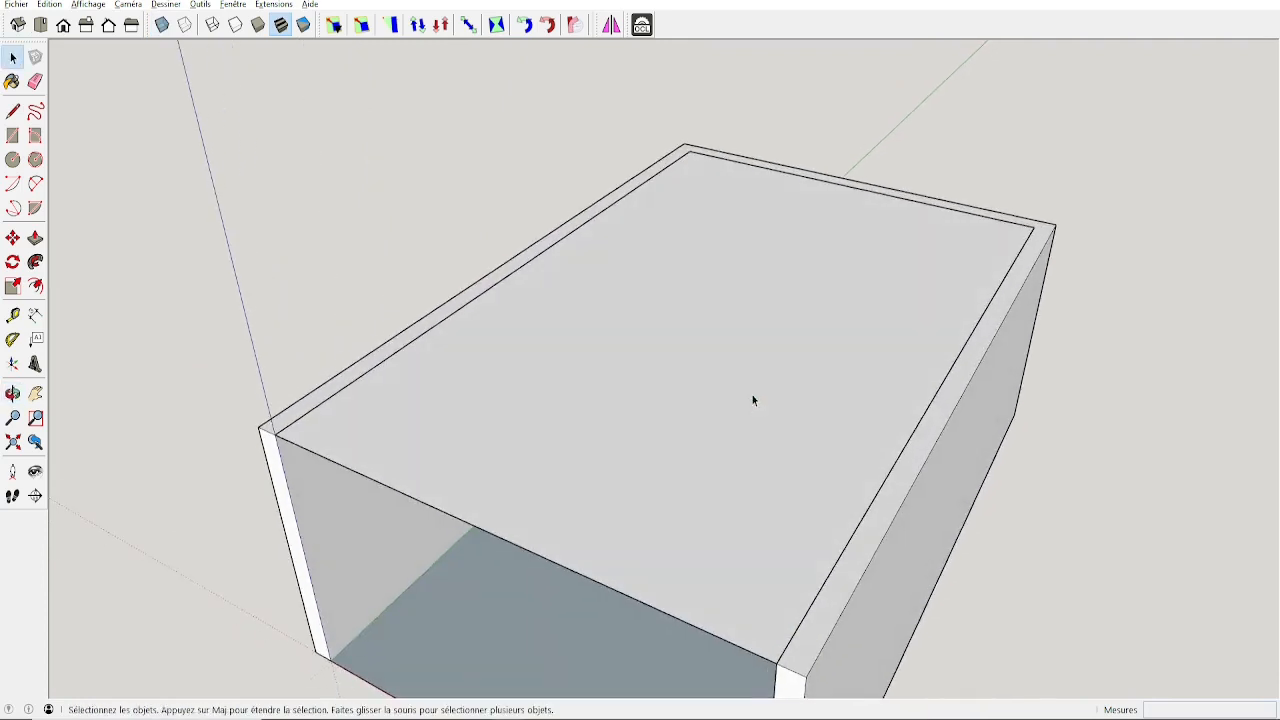
Step: Hide the ceiling component "Plafond" to expose the inside of the room
{"action": "left_click", "coordinate": [50, 5]}
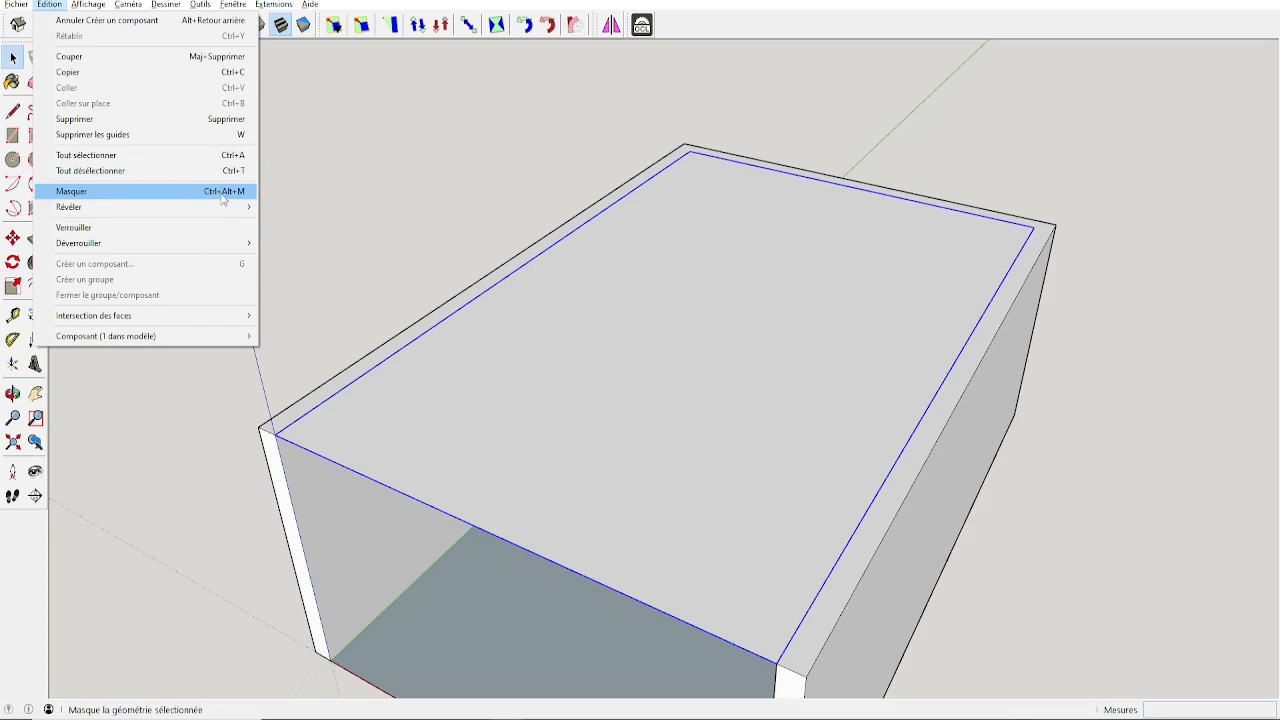
{"action": "left_click", "coordinate": [471, 246]}
{"action": "left_click", "coordinate": [588, 290]}
{"action": "key", "text": "ctrl+alt+m"}
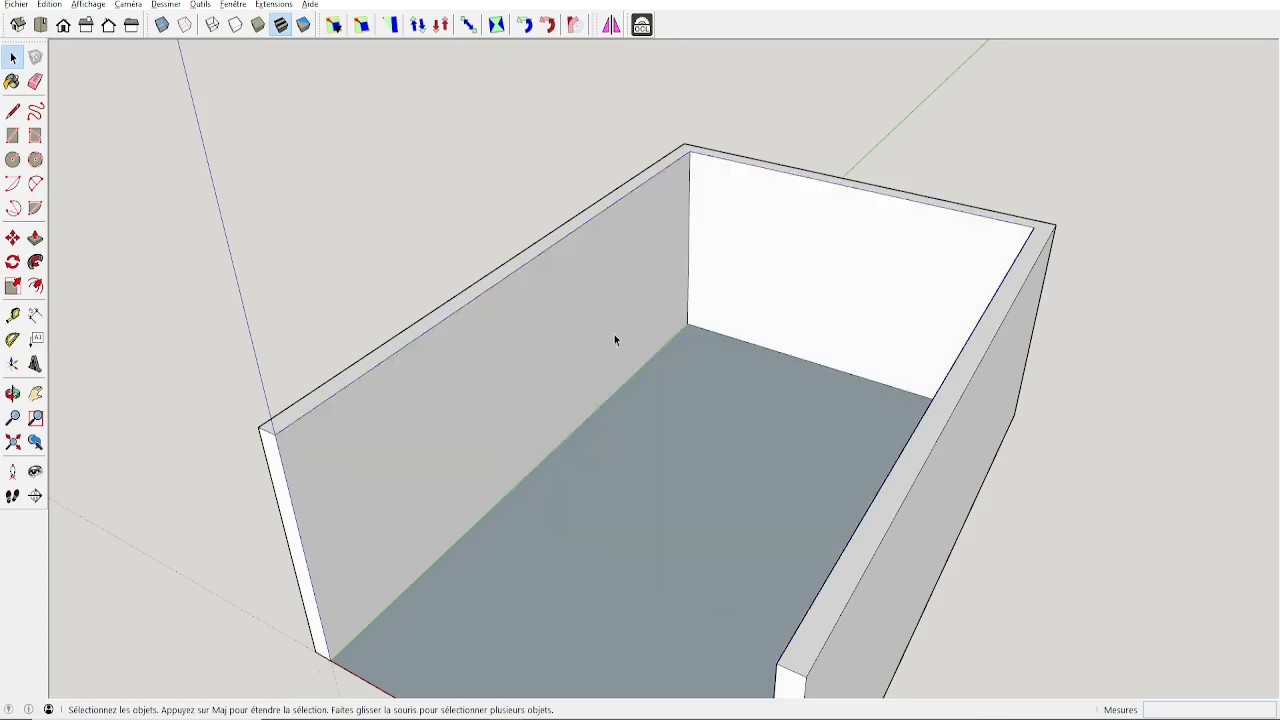
Step: Turn the floor face and its edges into a component named "Sol" and hide it
{"action": "scroll", "coordinate": [762, 300], "scroll_direction": "down", "scroll_amount": 3}
{"action": "middle_click_drag", "start_coordinate": [750, 298], "coordinate": [660, 374]}
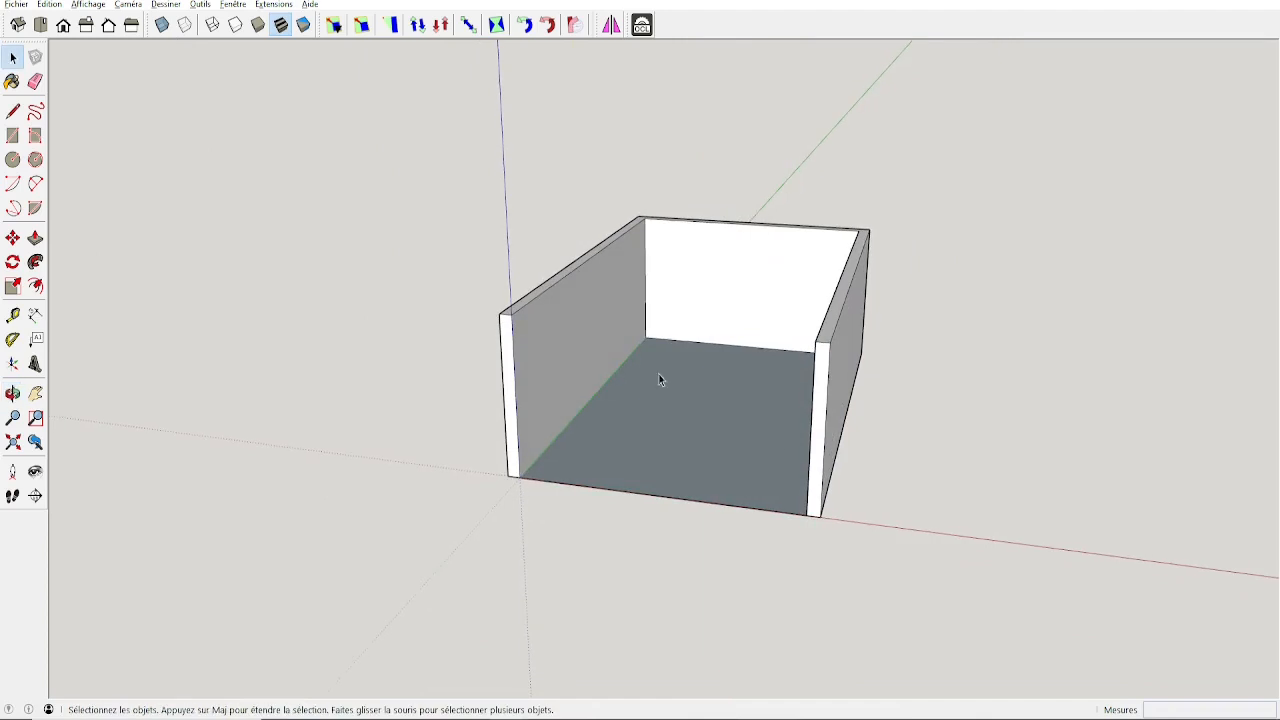
{"action": "left_click", "coordinate": [707, 434]}
{"action": "key", "text": "g"}
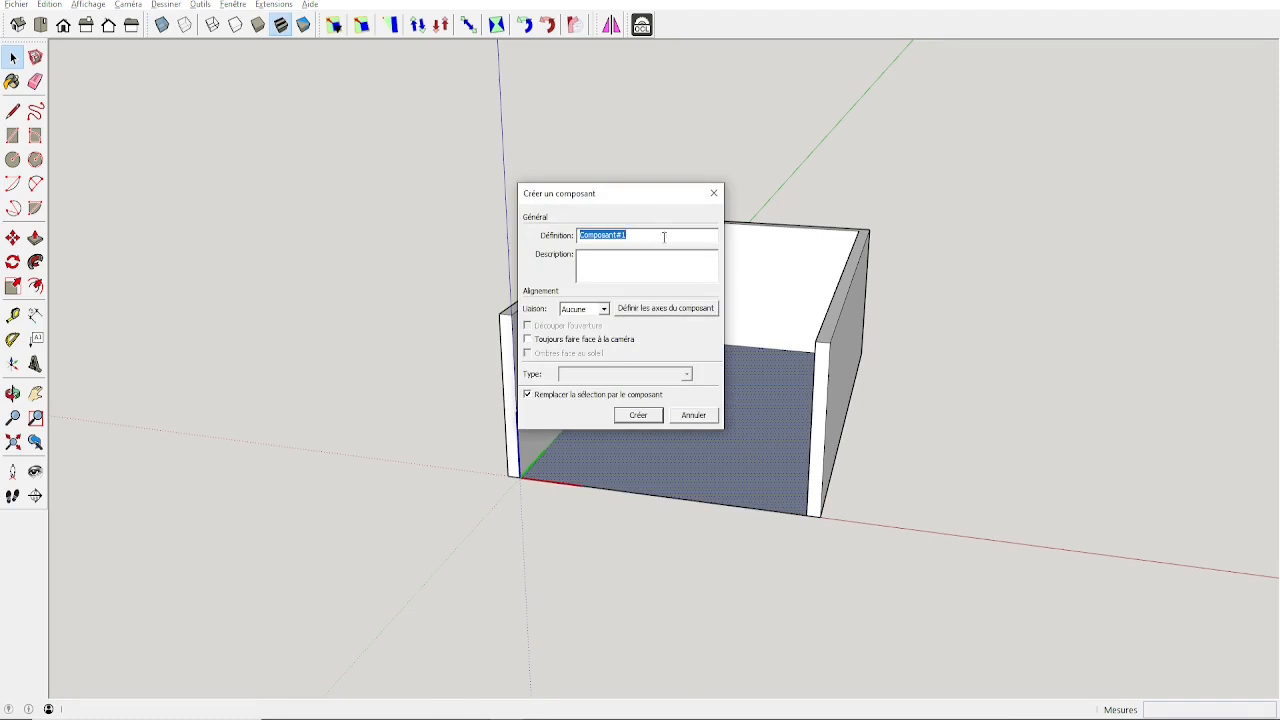
{"action": "type", "text": "Sol"}
{"action": "key", "text": "Return"}
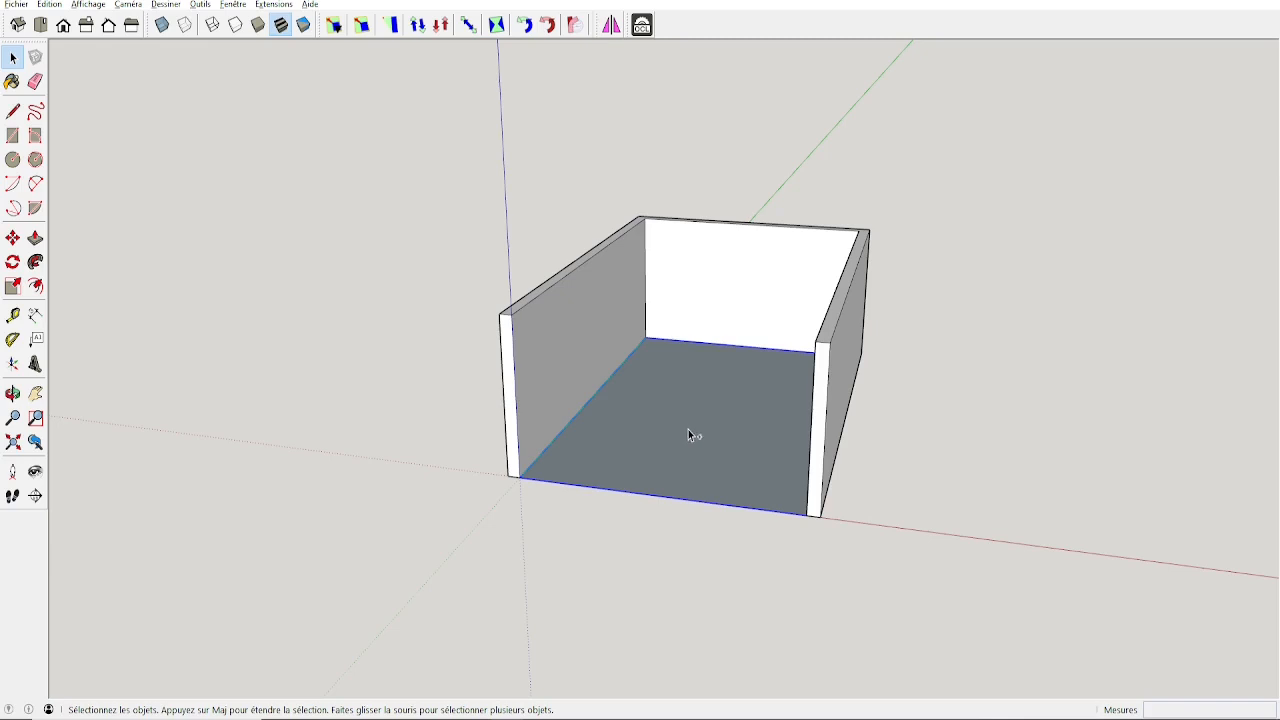
{"action": "key", "text": "Delete"}
Step: Turn all the connected wall geometry into a component named "Mur" and hide it
{"action": "triple_click", "coordinate": [600, 311]}
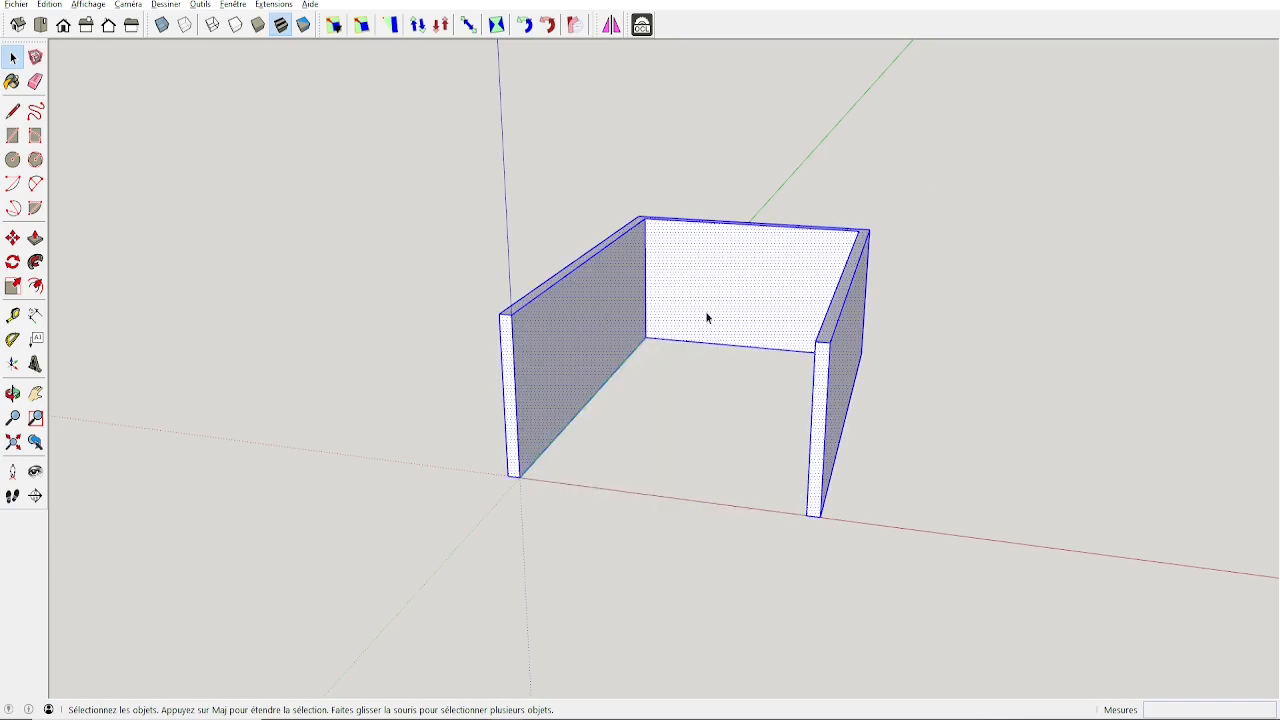
{"action": "key", "text": "g"}
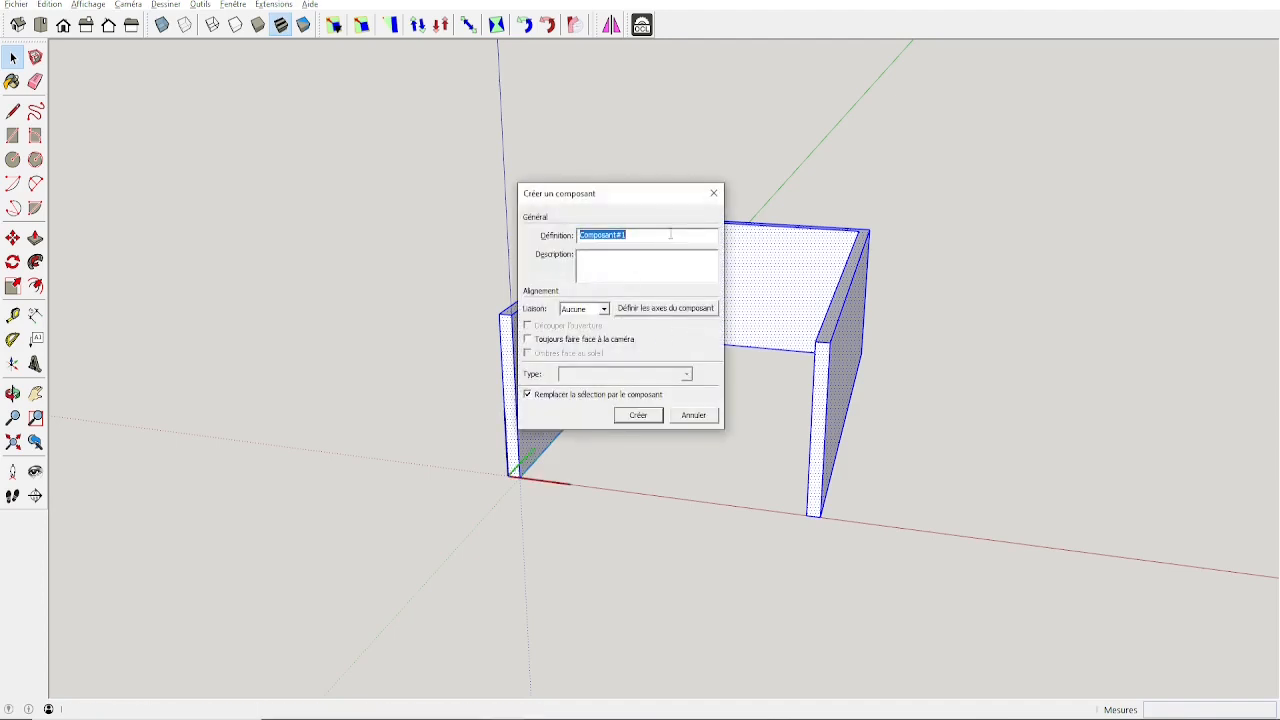
{"action": "type", "text": "Mur"}
{"action": "key", "text": "Return"}
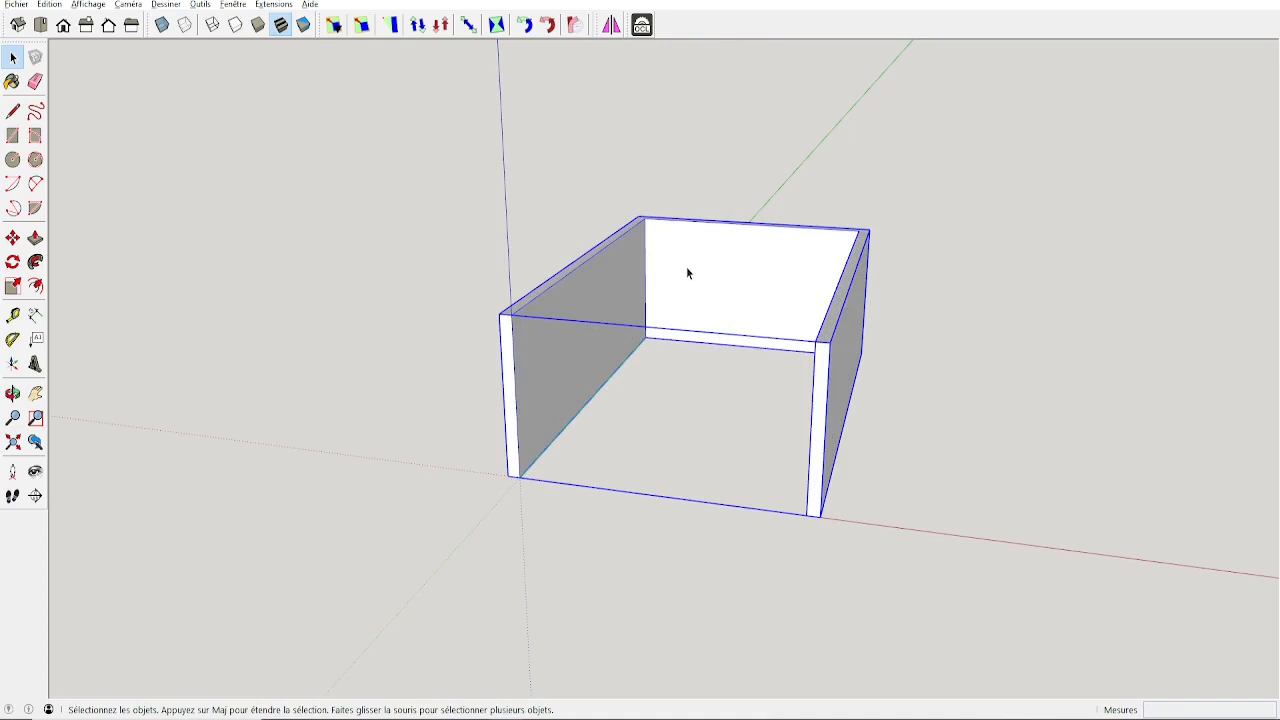
{"action": "key", "text": "Delete"}
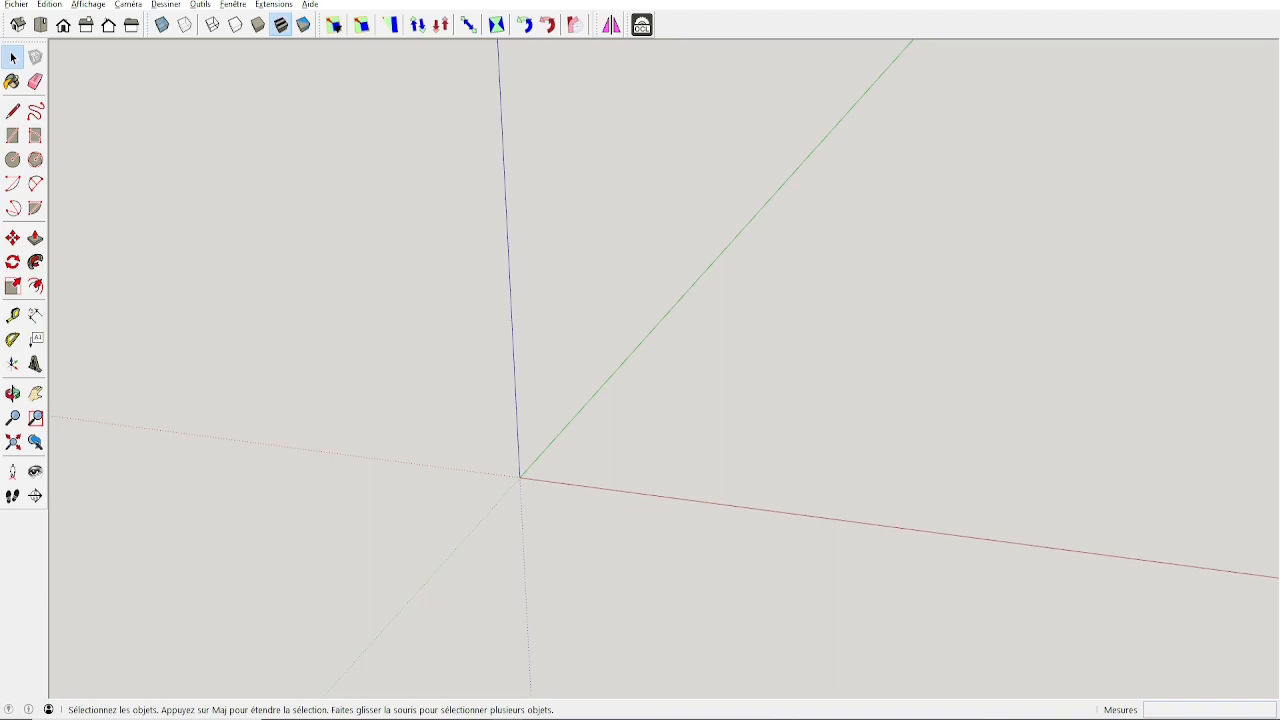
Step: Reveal all the hidden components of the room at once
{"action": "left_click", "coordinate": [49, 4]}
{"action": "mouse_move", "coordinate": [75, 207]}
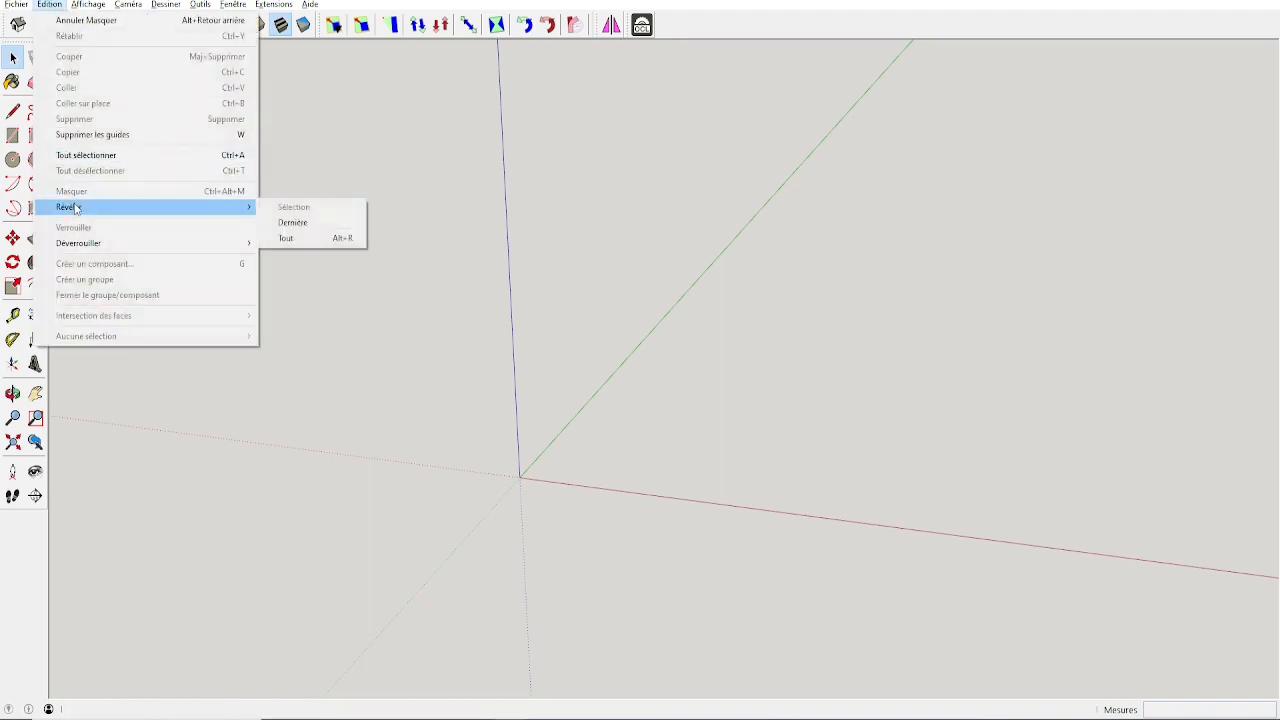
{"action": "left_click", "coordinate": [286, 240]}
{"action": "middle_click_drag", "start_coordinate": [643, 234], "coordinate": [608, 234]}
{"action": "middle_click_drag", "start_coordinate": [597, 323], "coordinate": [729, 200]}
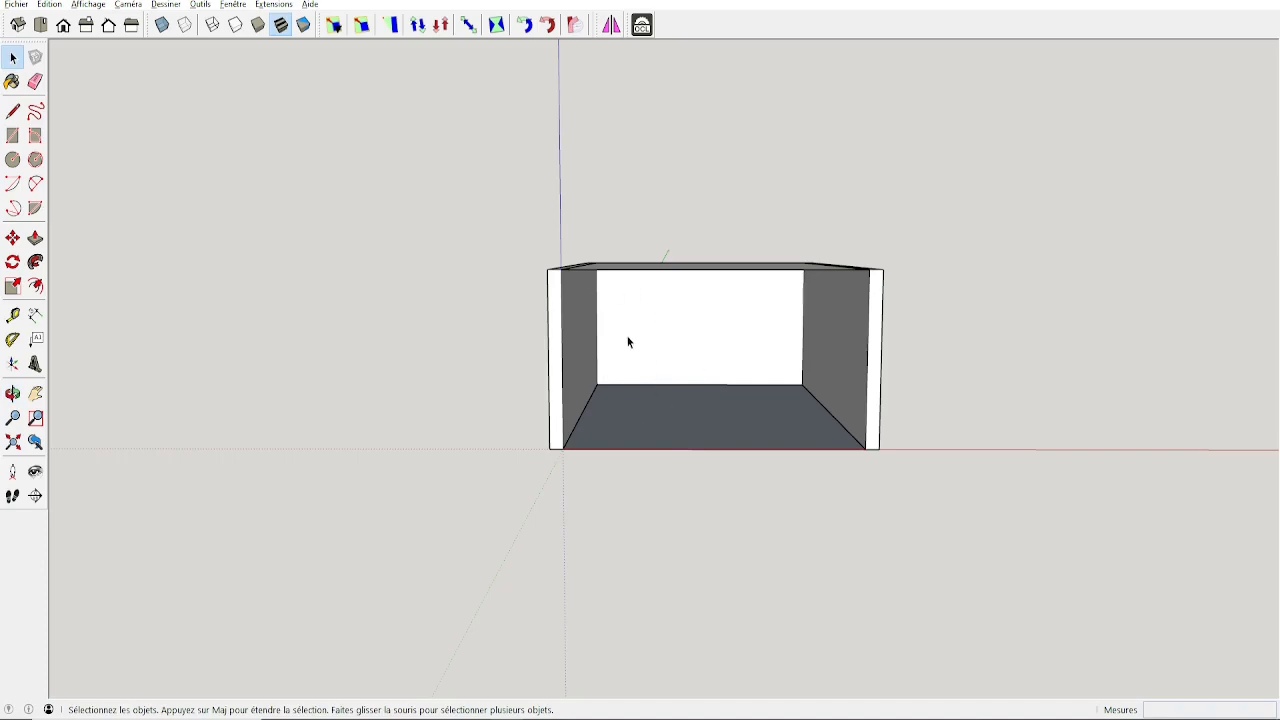
Step: Check the reference image and, inside the "Mur" component, draw a 2000 by 2000 mm rectangle from the back wall's lower left corner
{"action": "key", "text": "alt+Tab"}
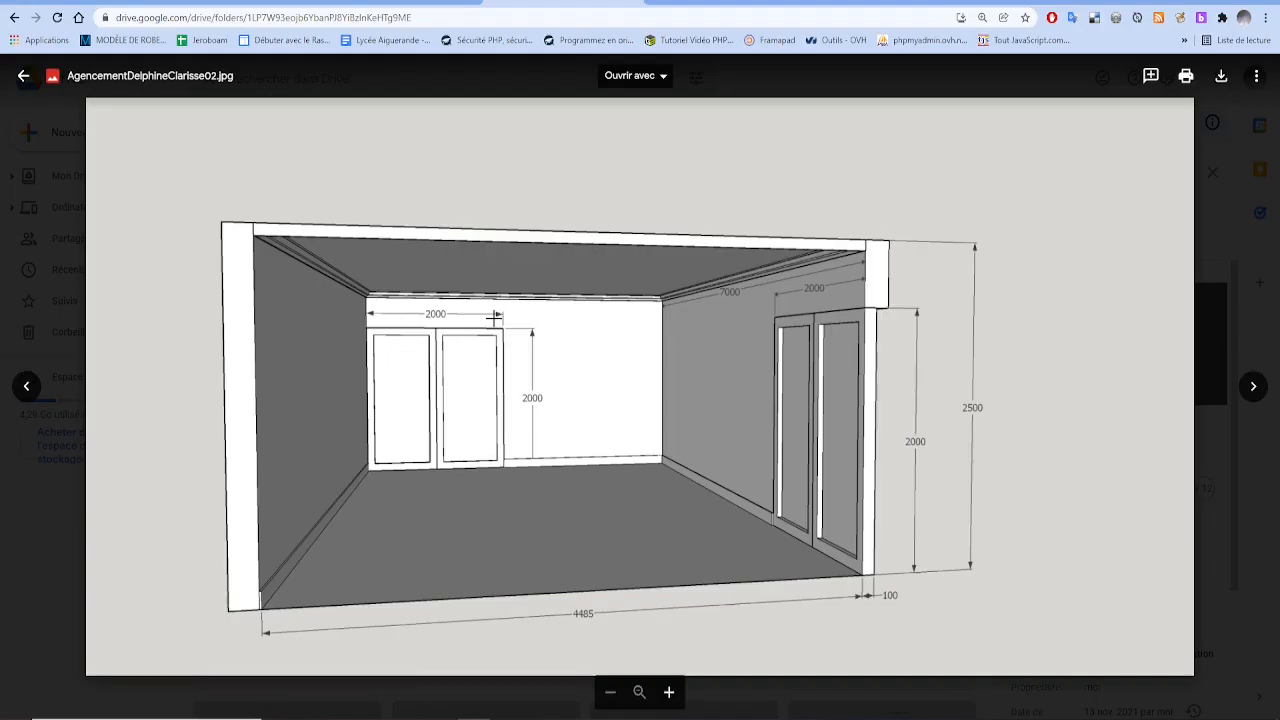
{"action": "key", "text": "alt+Tab"}
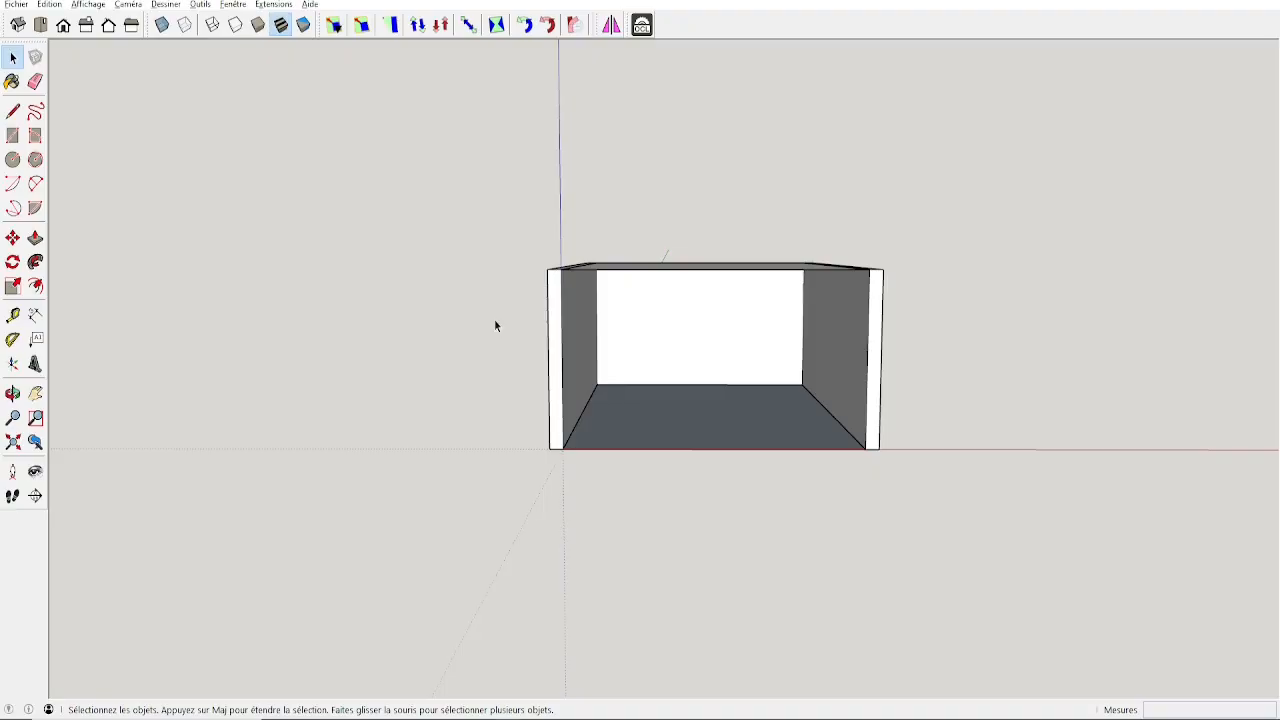
{"action": "left_click", "coordinate": [646, 342]}
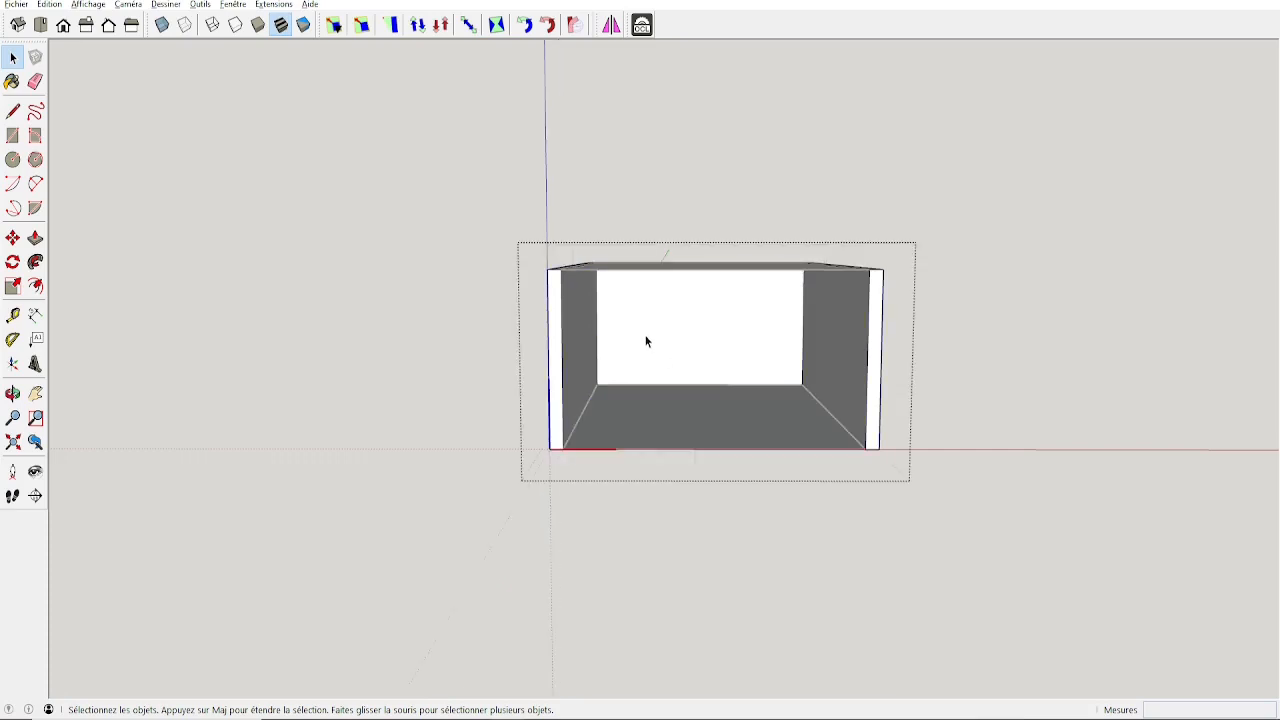
{"action": "scroll", "coordinate": [646, 342], "scroll_direction": "up", "scroll_amount": 2}
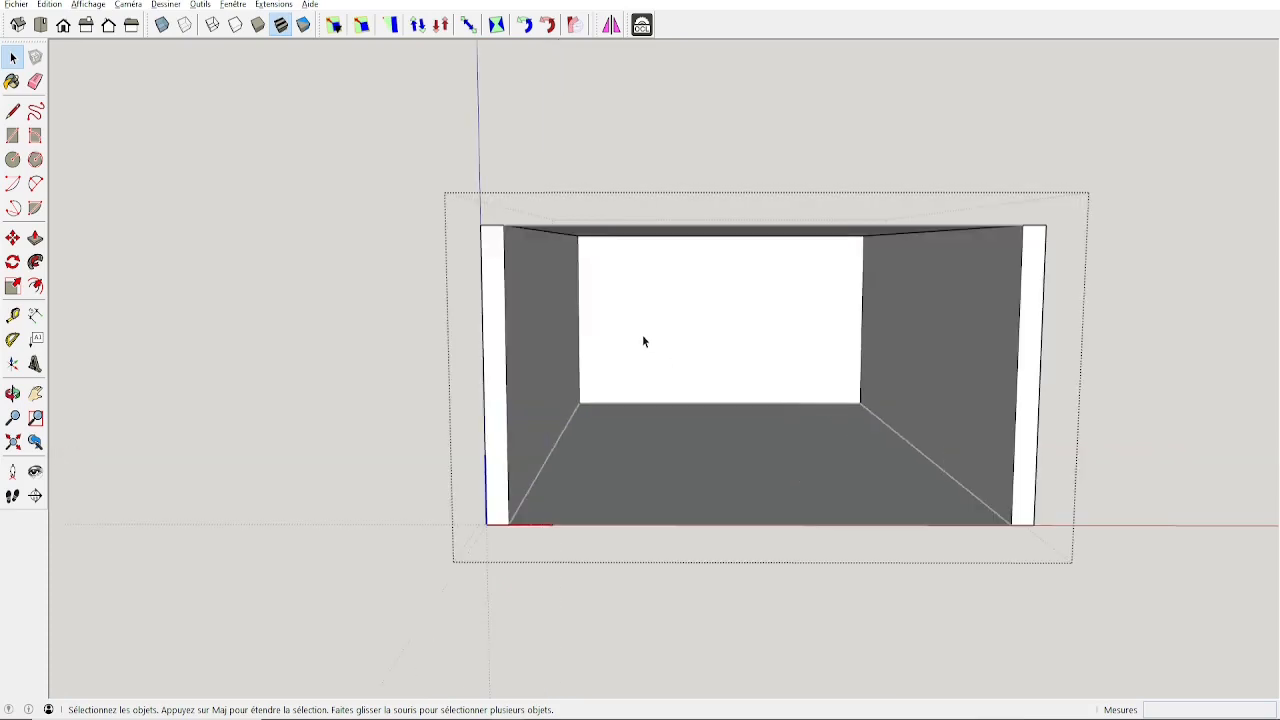
{"action": "key", "text": "r"}
{"action": "left_click", "coordinate": [579, 403]}
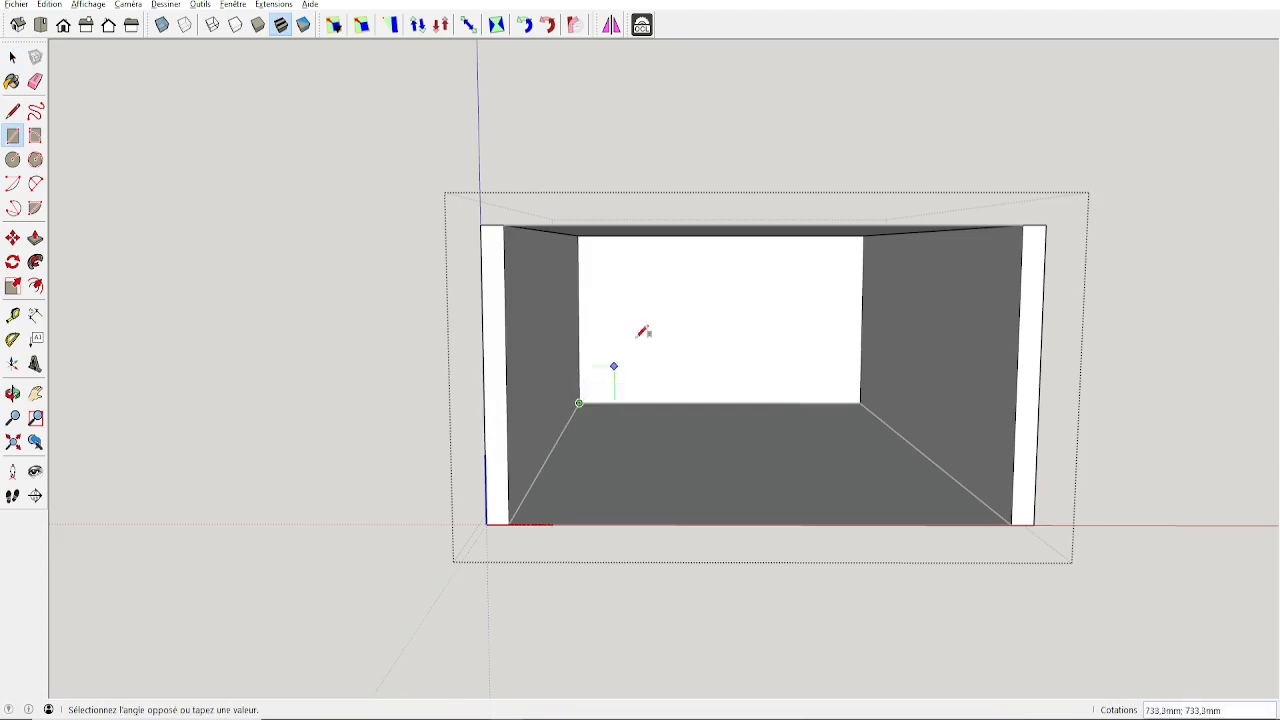
{"action": "left_click", "coordinate": [689, 292]}
{"action": "type", "text": "2000"}
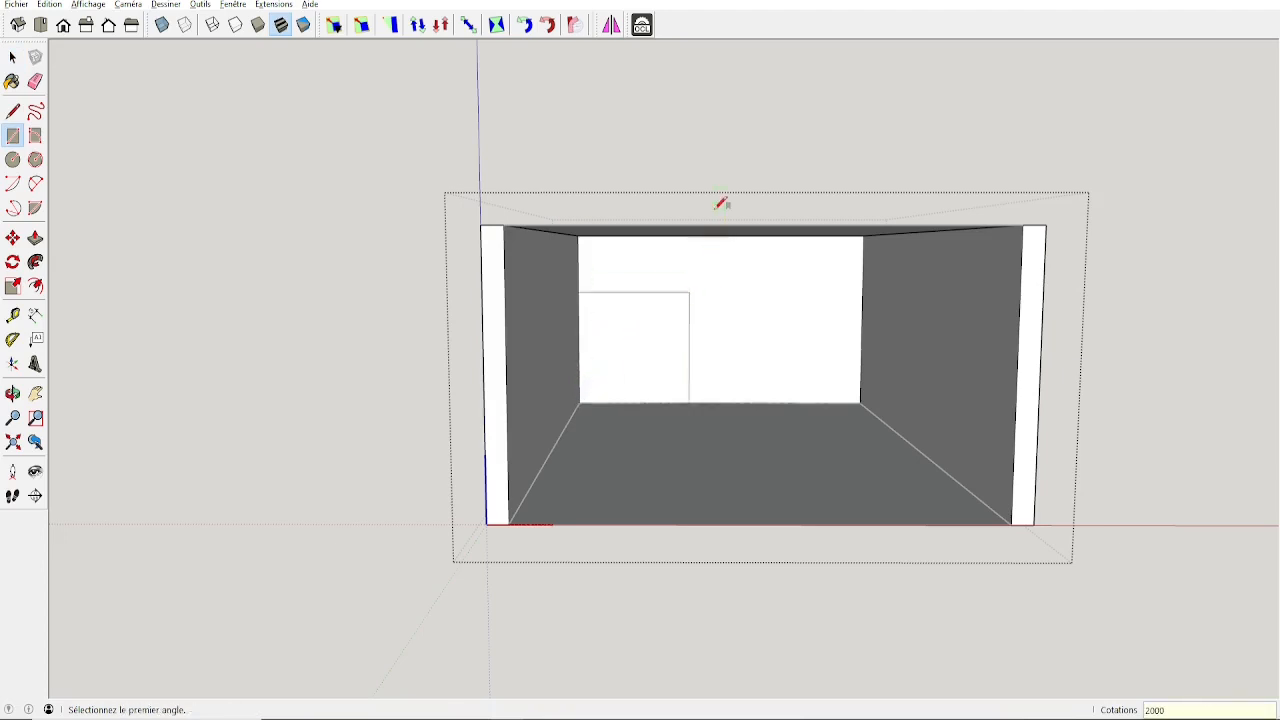
{"action": "type", "text": ";2150"}
{"action": "key", "text": "Return"}
Step: Push the rectangle 200 mm through the back wall to cut the opening
{"action": "middle_click_drag", "start_coordinate": [680, 252], "coordinate": [716, 319]}
{"action": "key", "text": "p"}
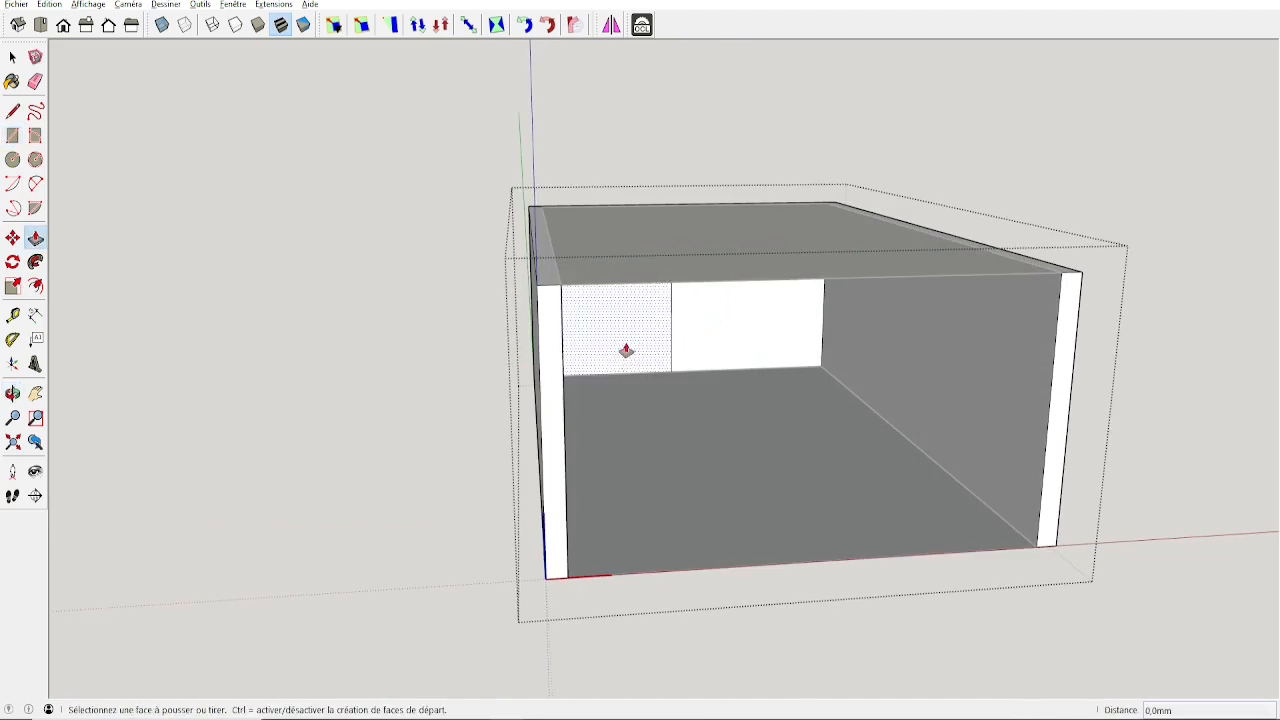
{"action": "left_click", "coordinate": [626, 350]}
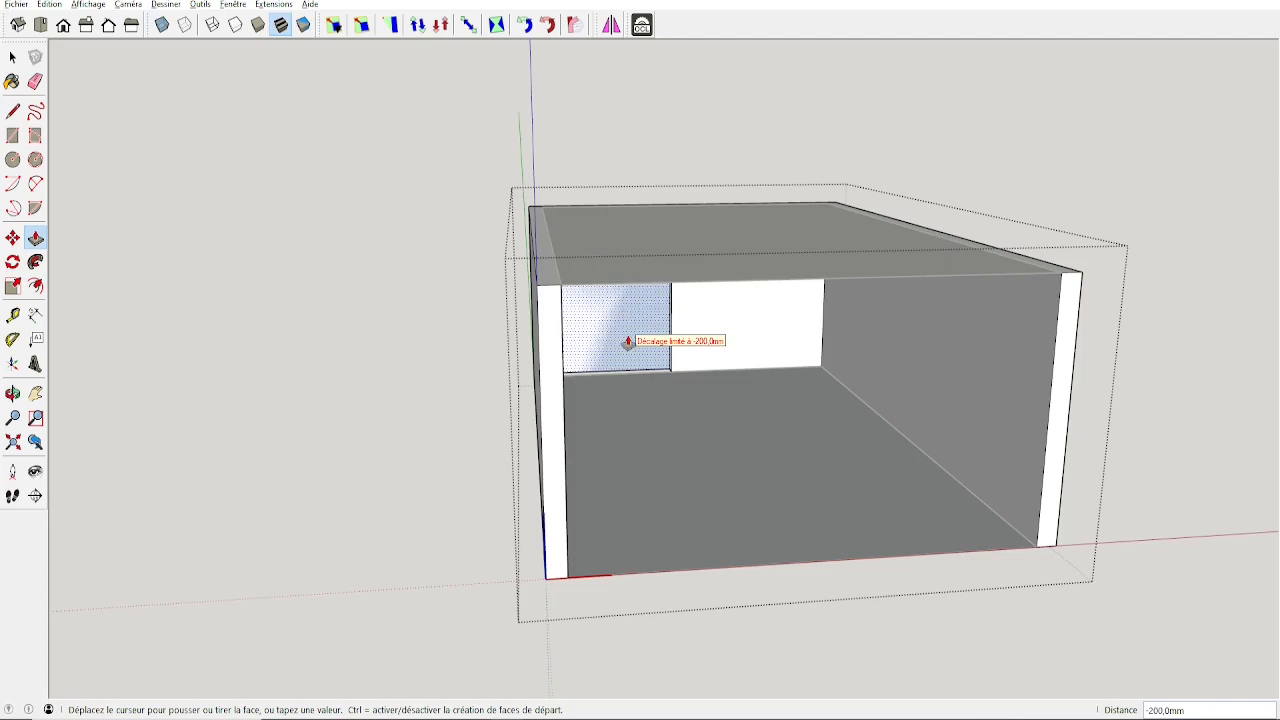
{"action": "left_click", "coordinate": [622, 316]}
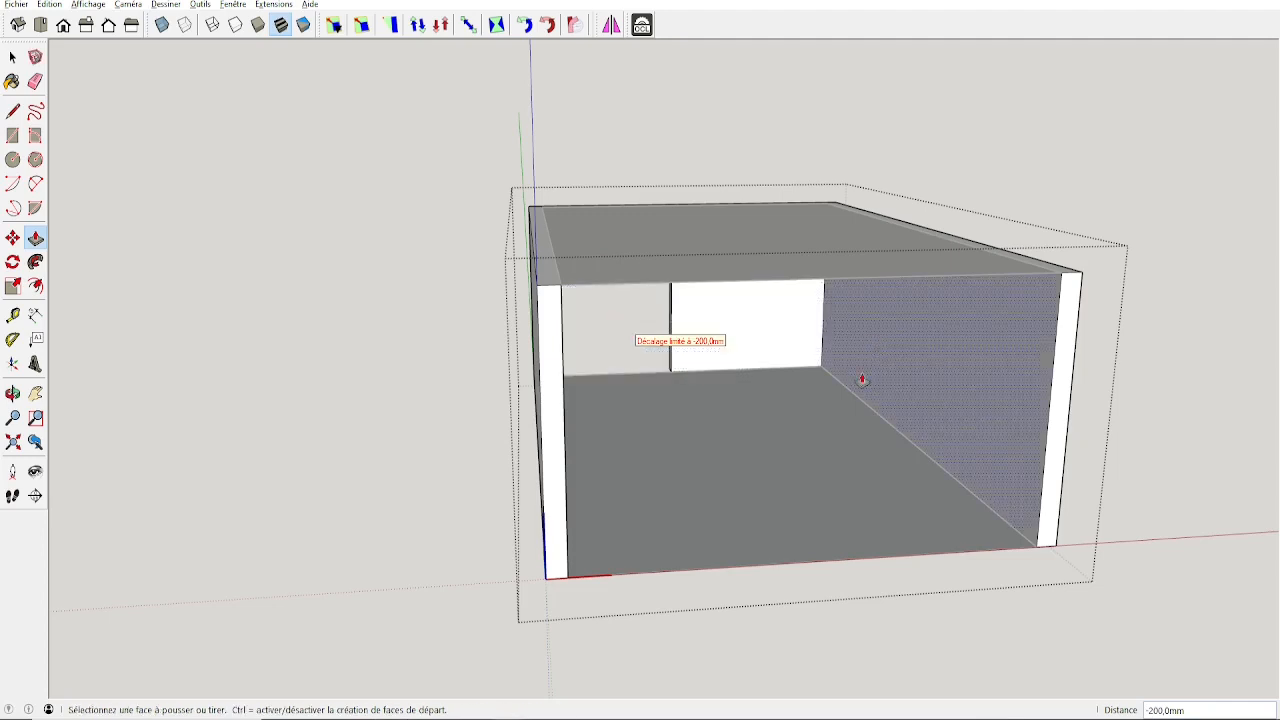
Step: Draw a 2000 by 2000 mm rectangle on the right wall's inner face, starting at its front lower corner
{"action": "middle_click_drag", "start_coordinate": [860, 374], "coordinate": [935, 403]}
{"action": "key", "text": "r"}
{"action": "left_click", "coordinate": [1038, 498]}
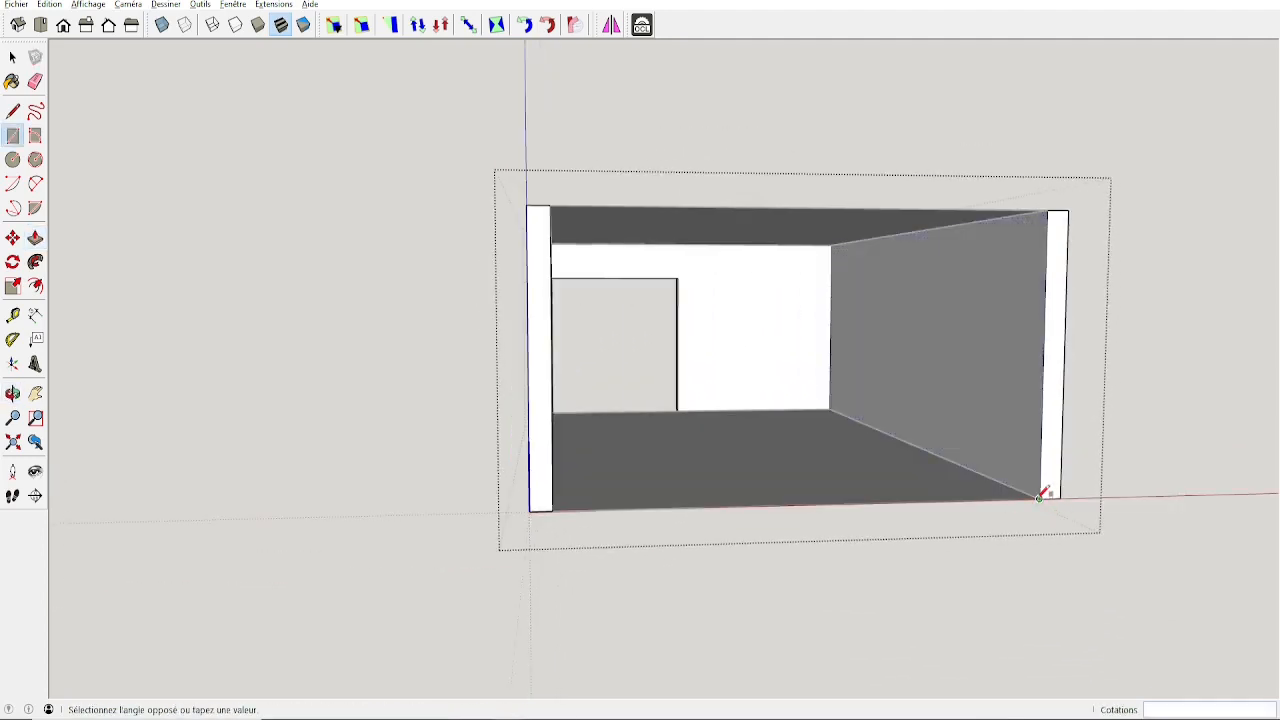
{"action": "type", "text": "2000;1000"}
{"action": "key", "text": "Return"}
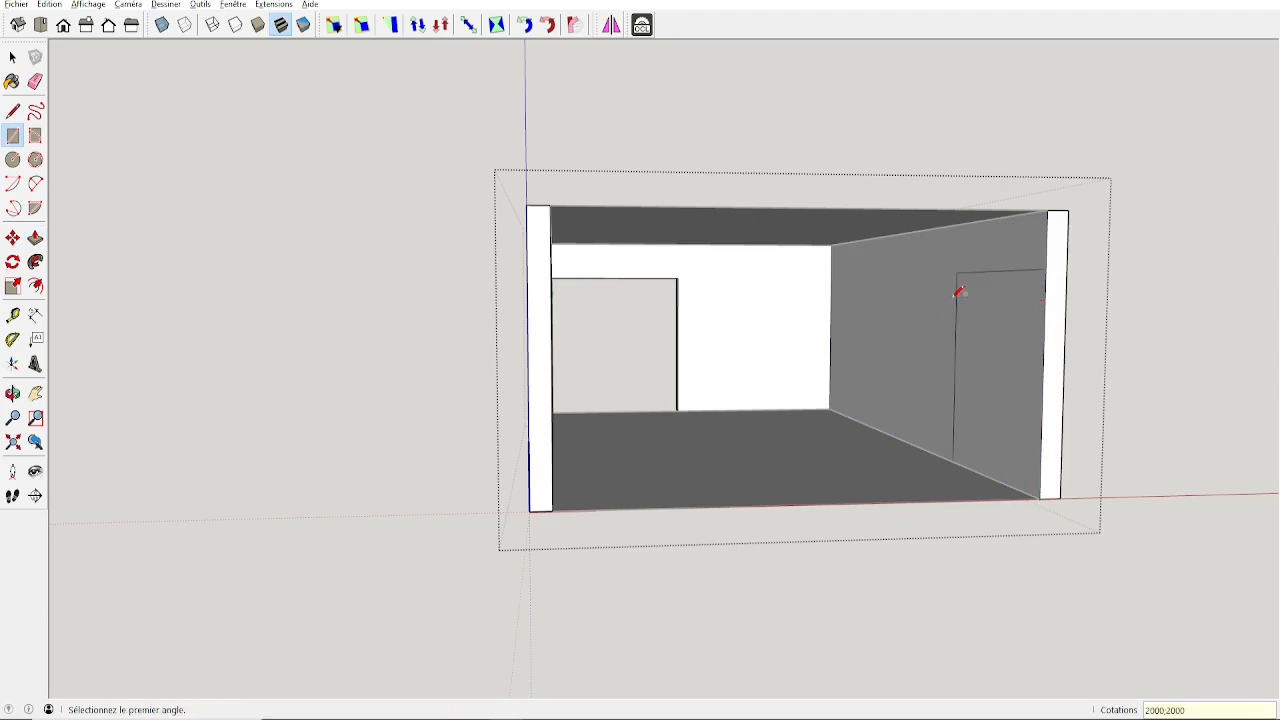
Step: Push the rectangle 200 mm through the right wall to cut the opening and leave the wall component
{"action": "key", "text": "p"}
{"action": "left_click", "coordinate": [999, 328]}
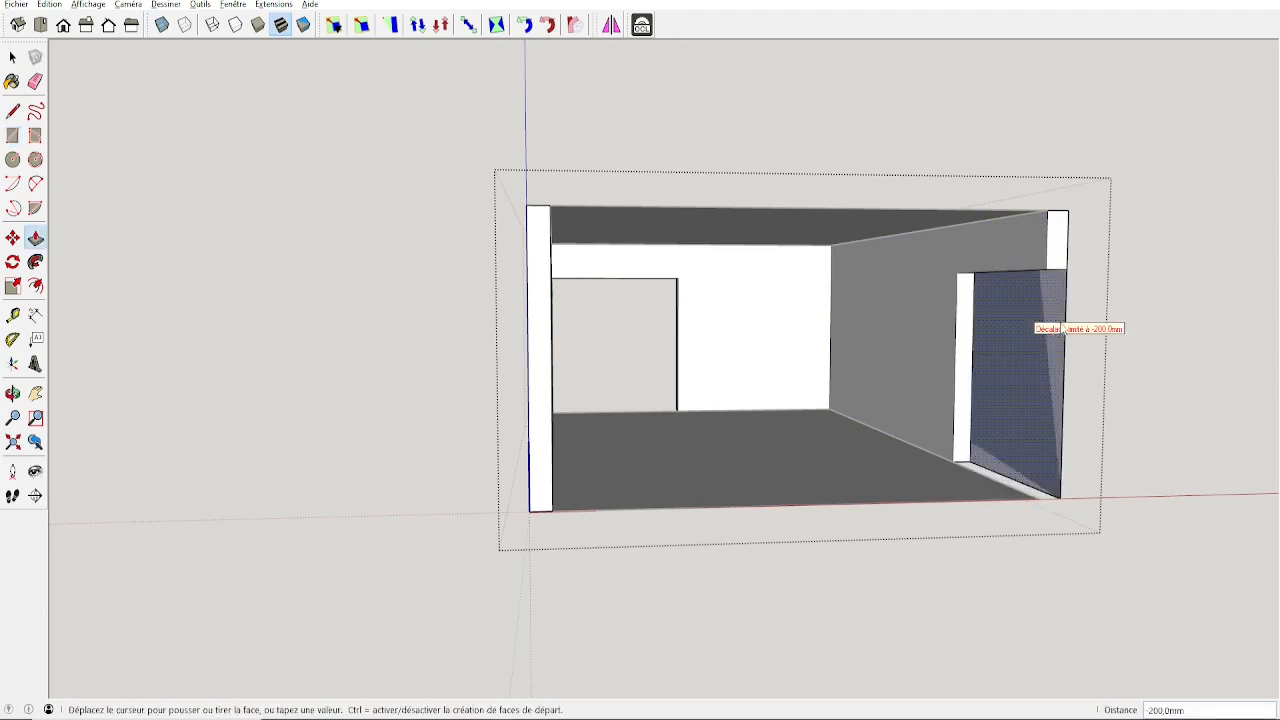
{"action": "left_click", "coordinate": [1054, 328]}
{"action": "middle_click_drag", "start_coordinate": [994, 385], "coordinate": [1160, 283]}
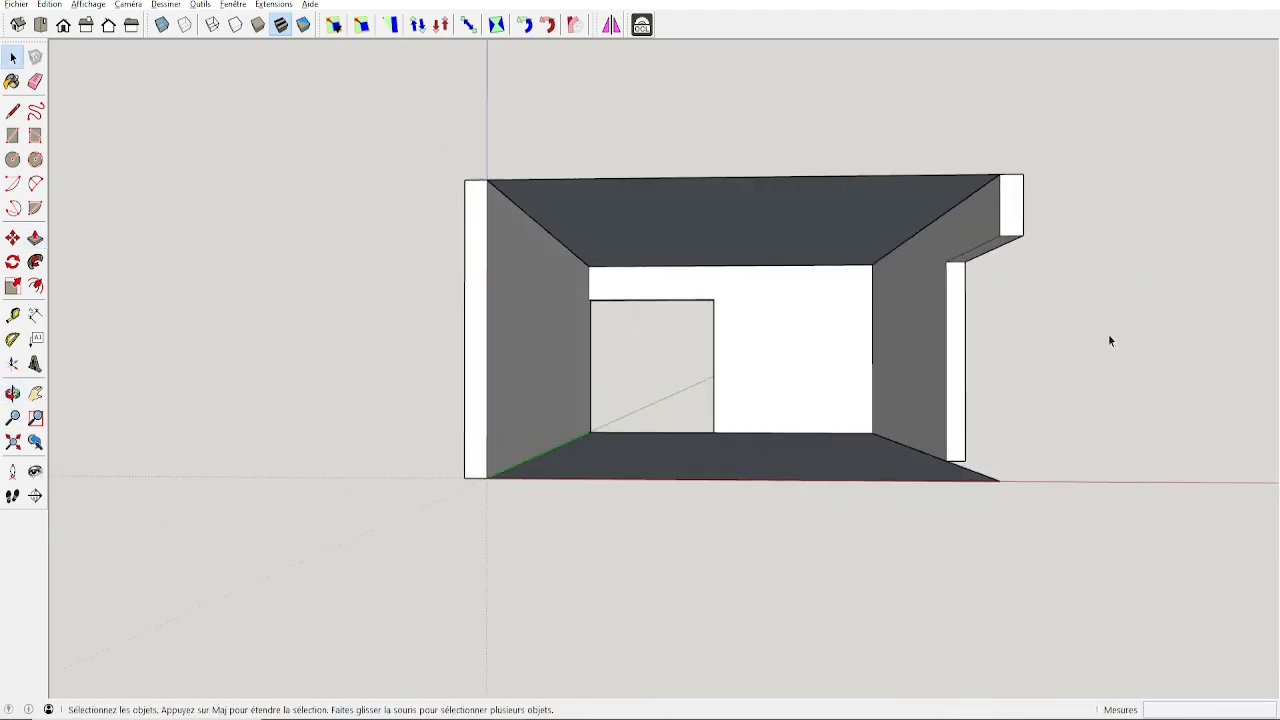
{"action": "middle_click_drag", "start_coordinate": [1108, 341], "coordinate": [536, 452]}
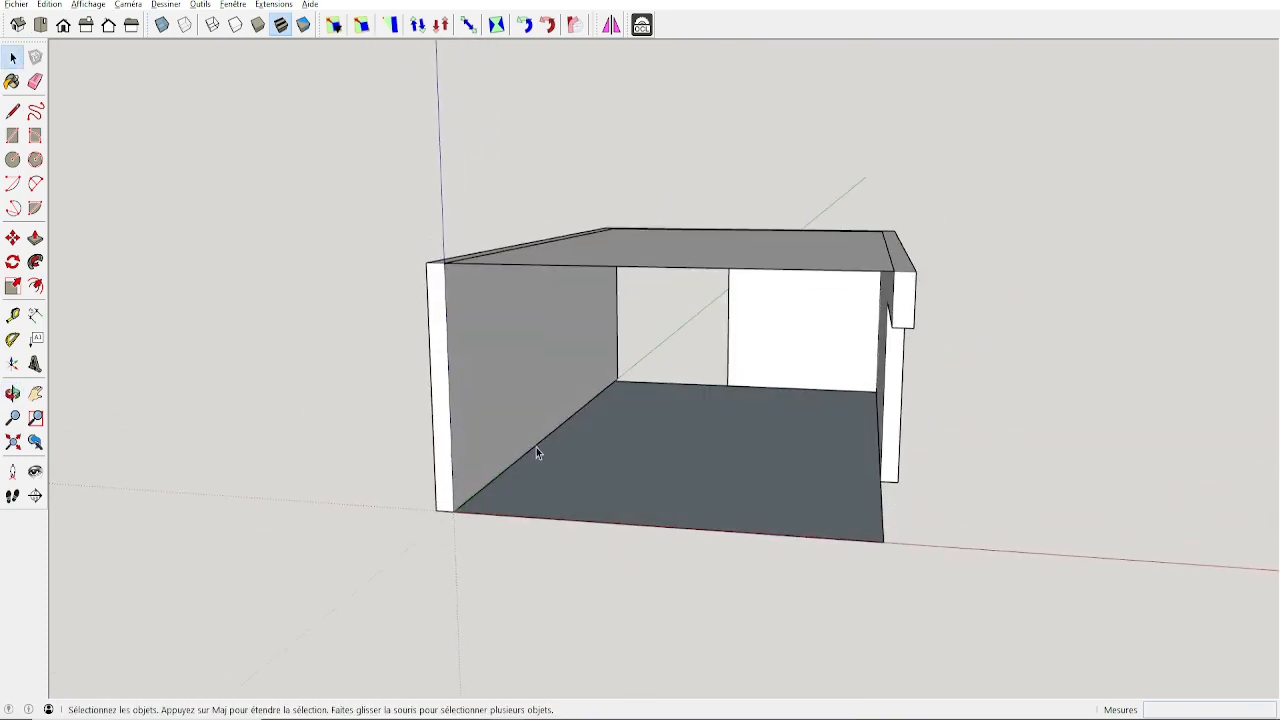
{"action": "scroll", "coordinate": [536, 452], "scroll_direction": "up", "scroll_amount": 2}
{"action": "scroll", "coordinate": [424, 540], "scroll_direction": "up", "scroll_amount": 6}
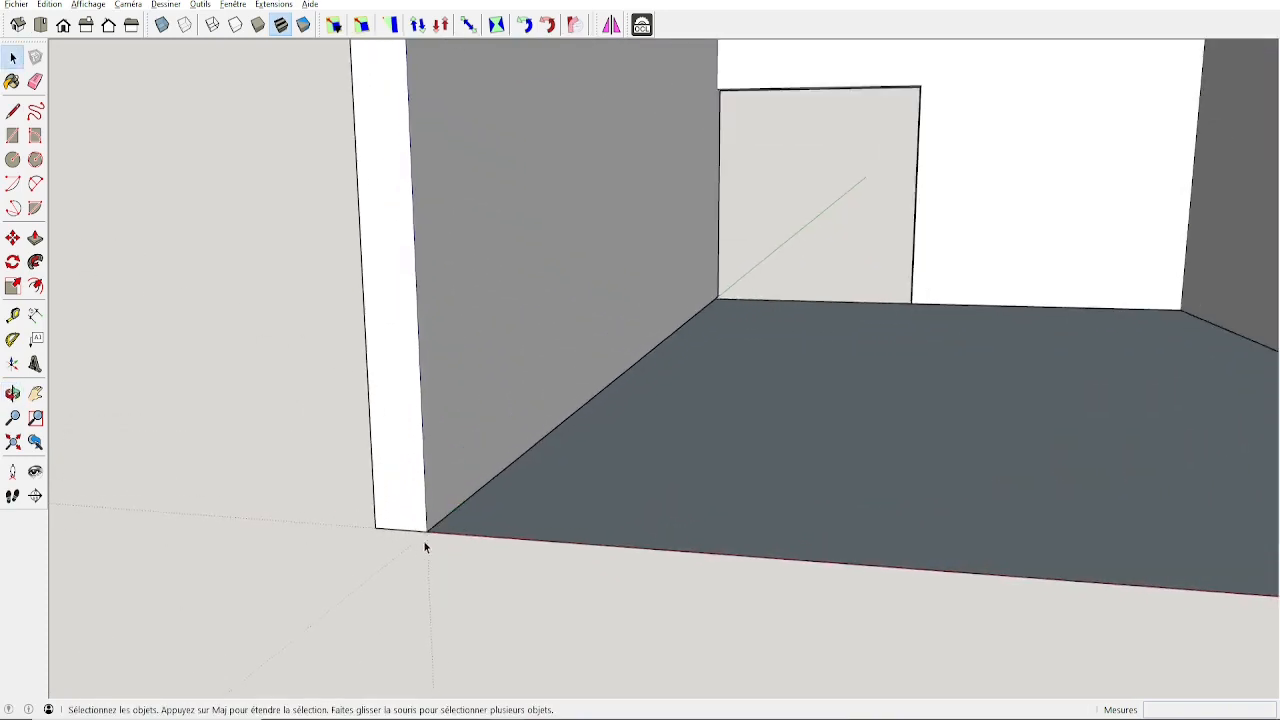
{"action": "scroll", "coordinate": [424, 546], "scroll_direction": "up", "scroll_amount": 1}
{"action": "scroll", "coordinate": [424, 531], "scroll_direction": "up", "scroll_amount": 3}
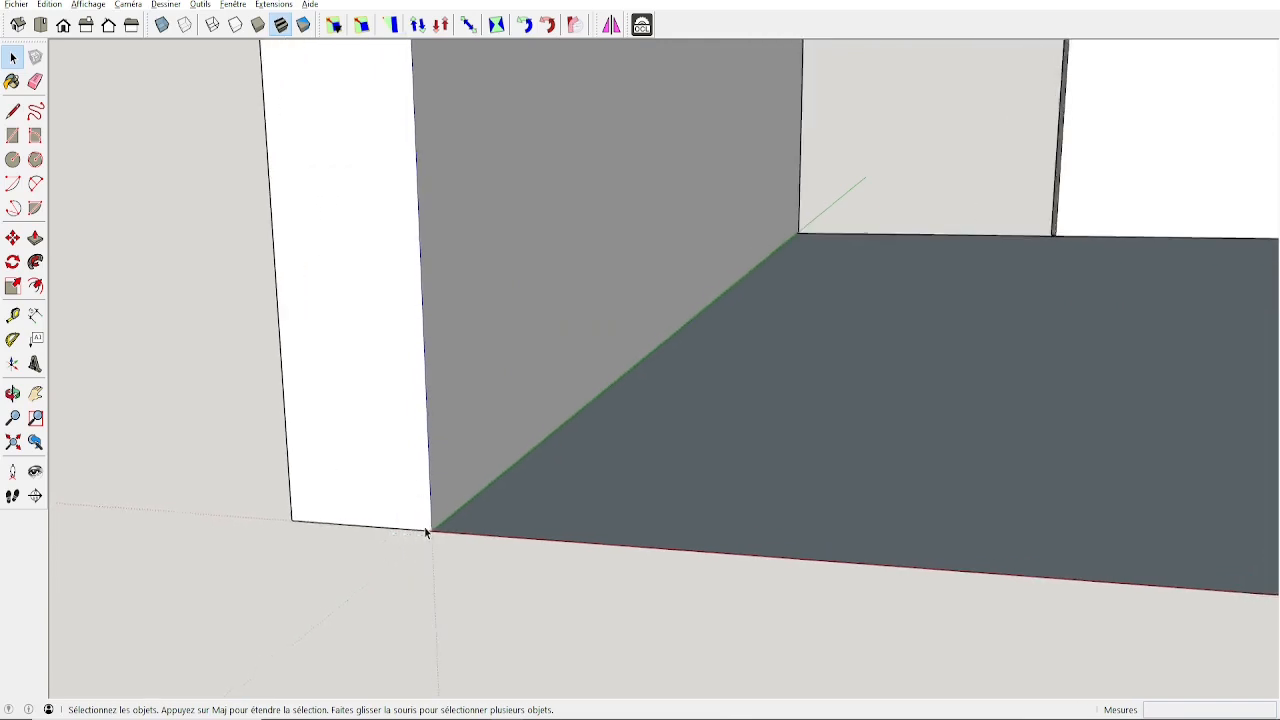
{"action": "middle_click_drag", "start_coordinate": [425, 532], "coordinate": [495, 518]}
{"action": "key", "text": "r"}
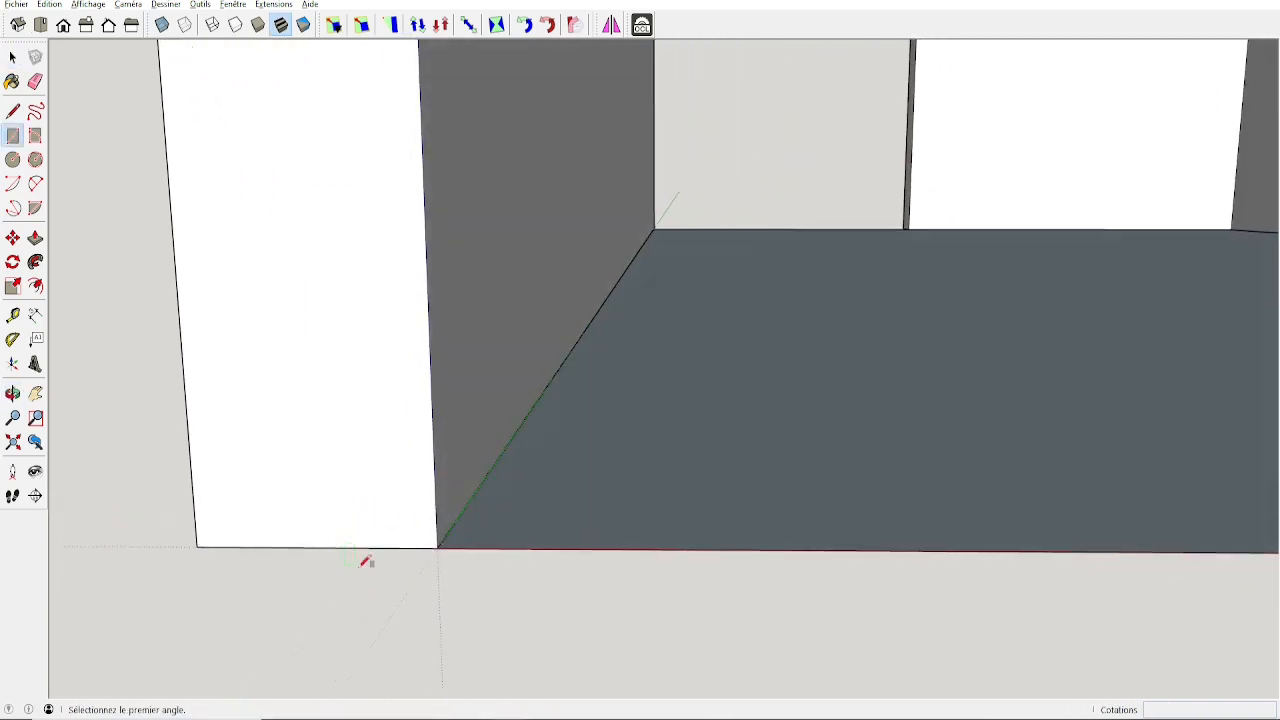
{"action": "left_click", "coordinate": [335, 547]}
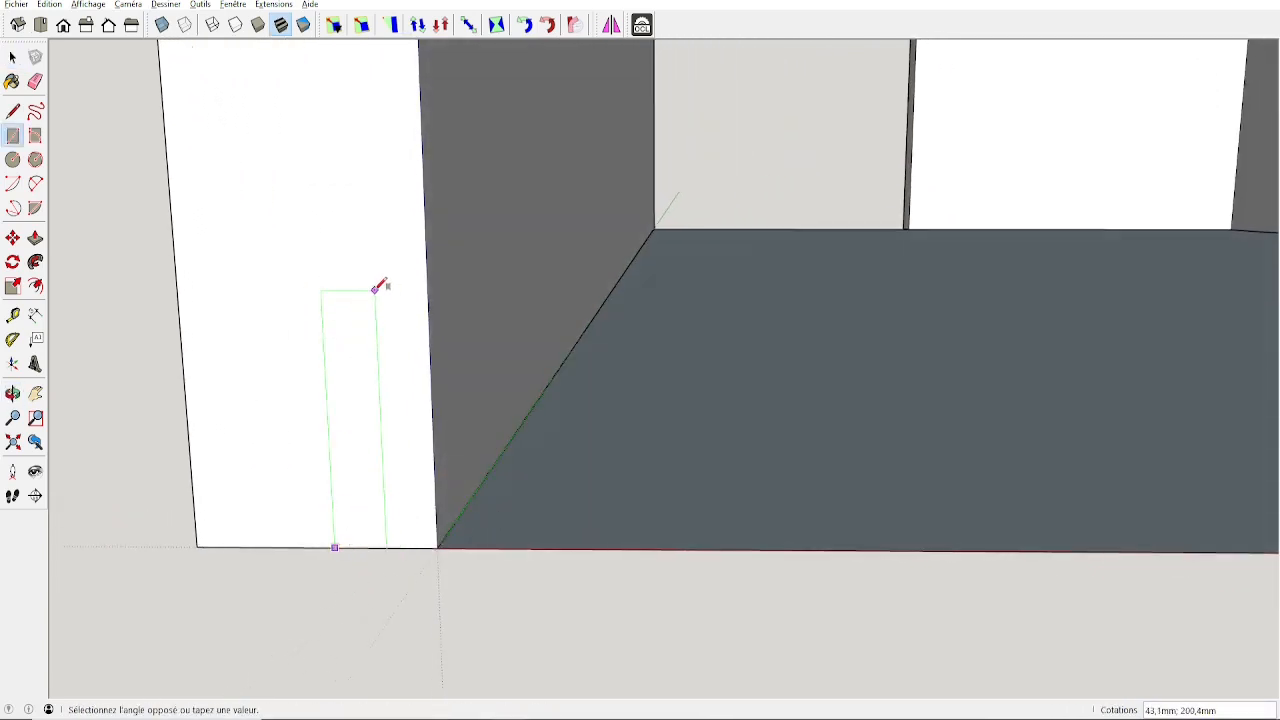
{"action": "key", "text": "space"}
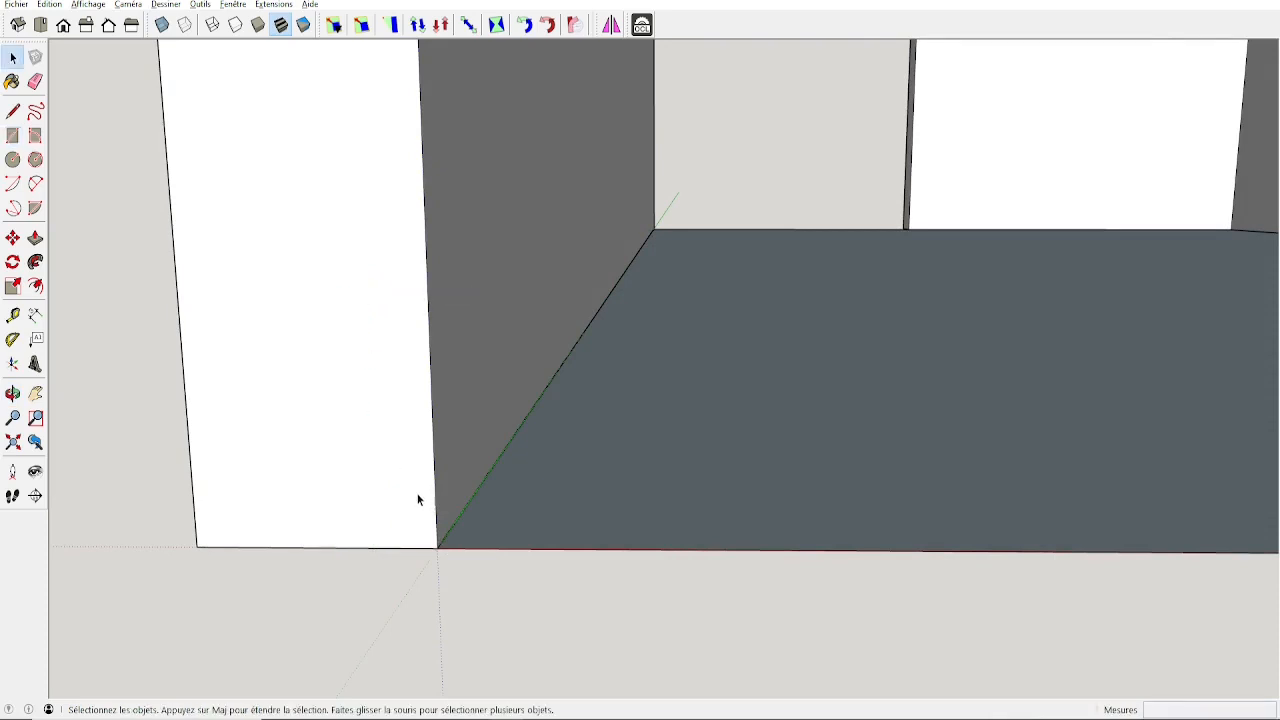
Step: Draw a 12 by 120 mm rectangle on the left wall's front end face, starting at its inner lower corner
{"action": "key", "text": "r"}
{"action": "left_click", "coordinate": [437, 548]}
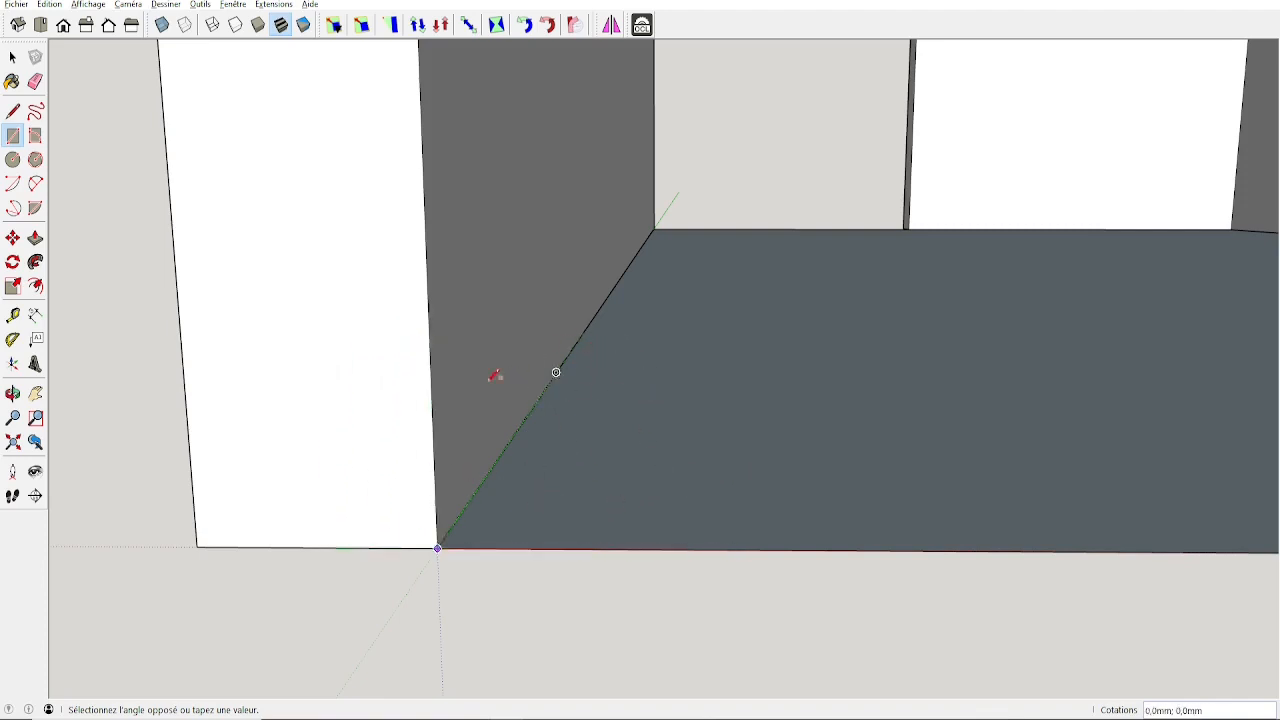
{"action": "left_click", "coordinate": [359, 271]}
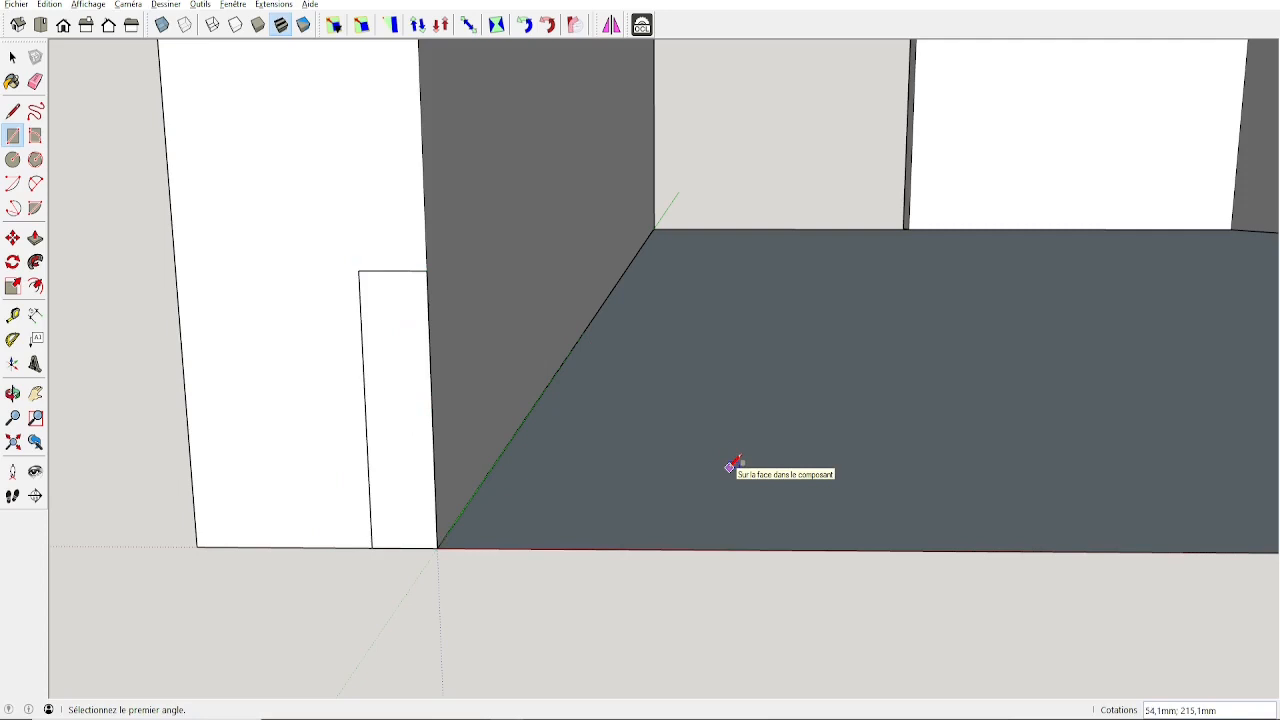
{"action": "type", "text": "12"}
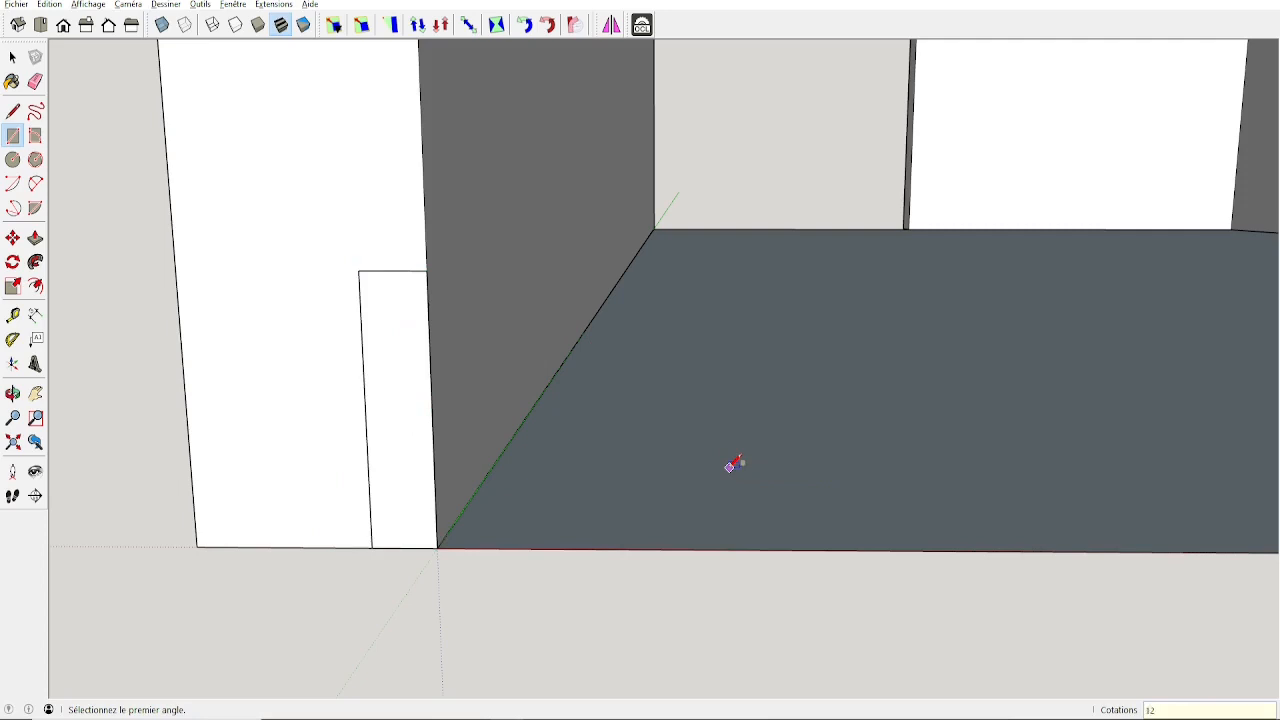
{"action": "type", "text": ";120"}
{"action": "key", "text": "Return"}
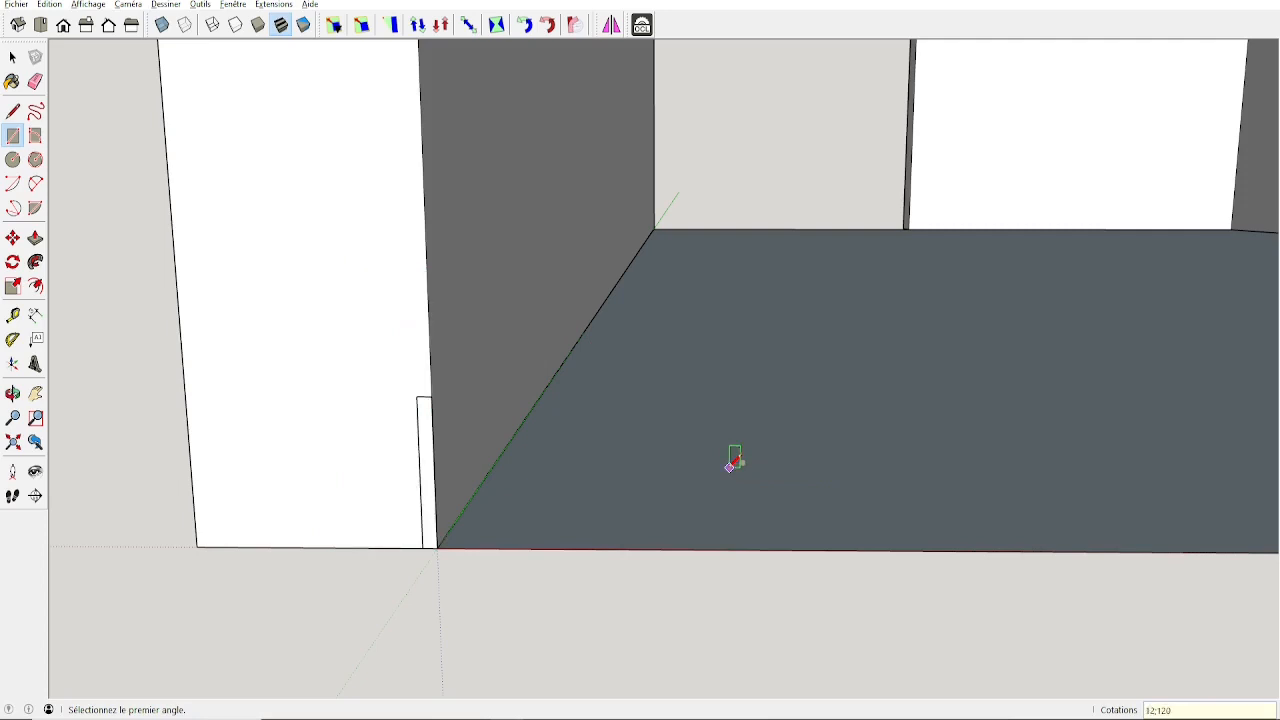
Step: Place a horizontal guide line 20 mm below the small rectangle's upper edge
{"action": "scroll", "coordinate": [420, 450], "scroll_direction": "up", "scroll_amount": 3}
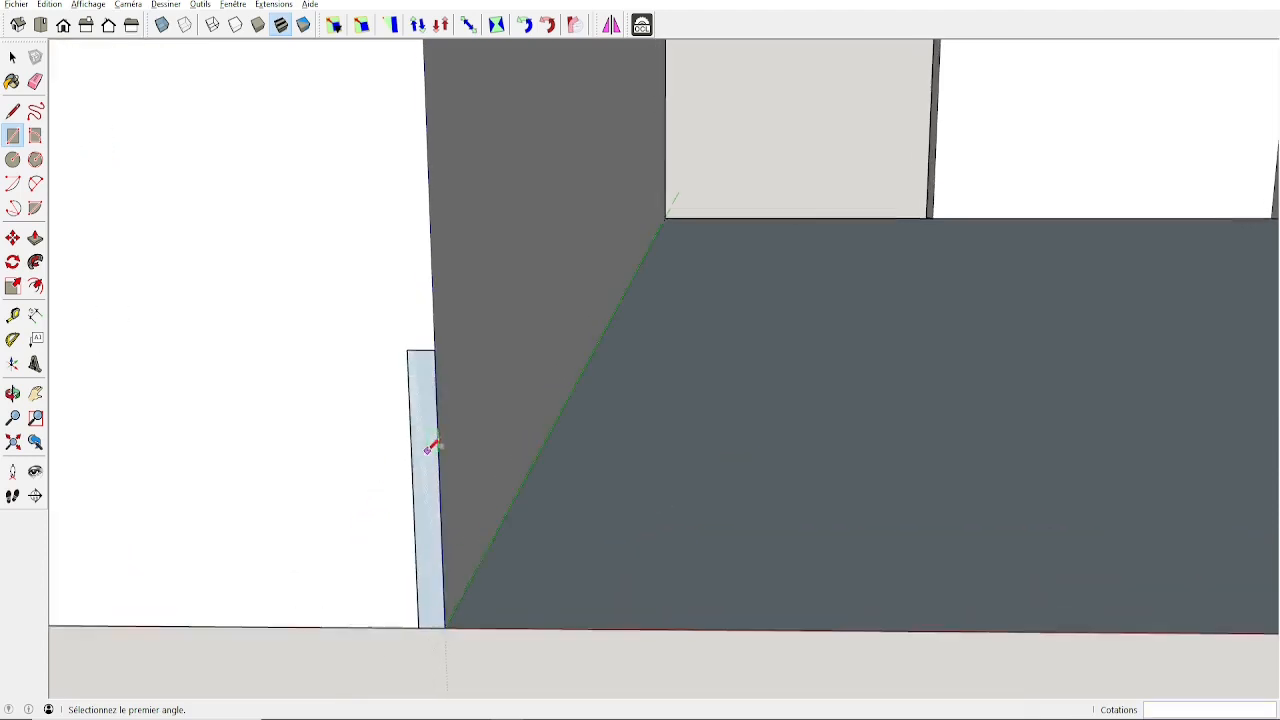
{"action": "scroll", "coordinate": [430, 449], "scroll_direction": "up", "scroll_amount": 3}
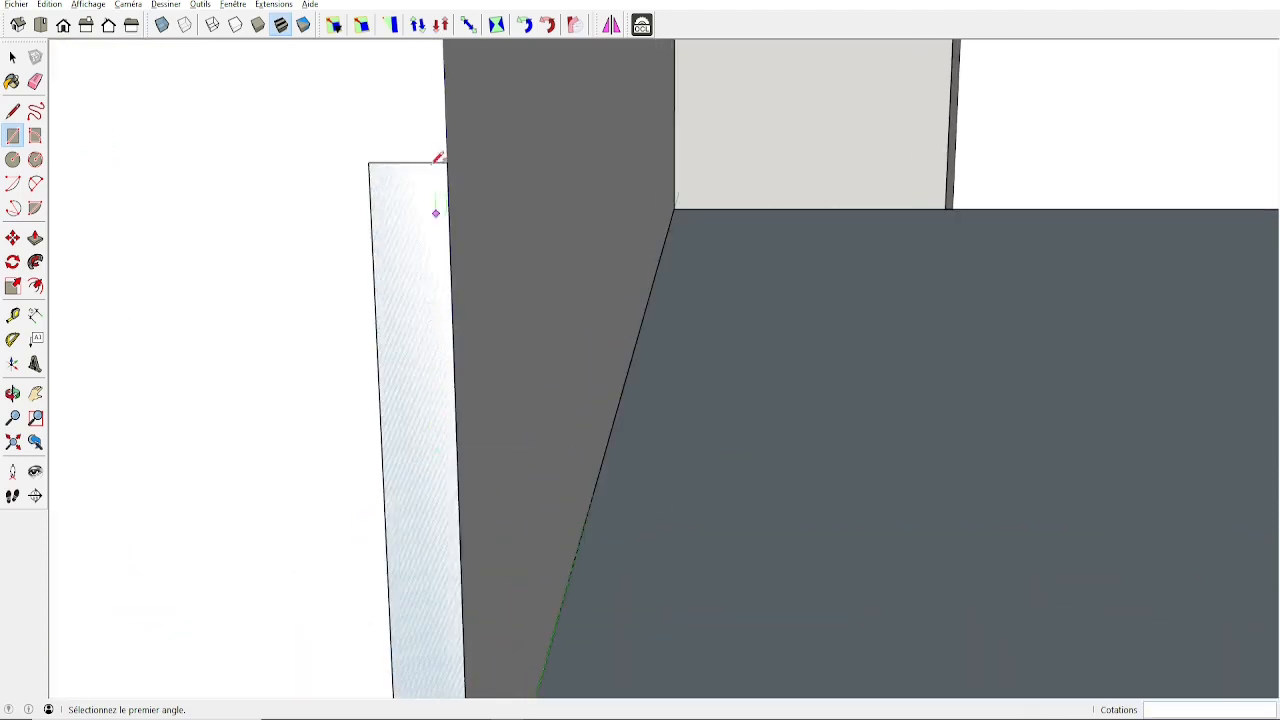
{"action": "key", "text": "t"}
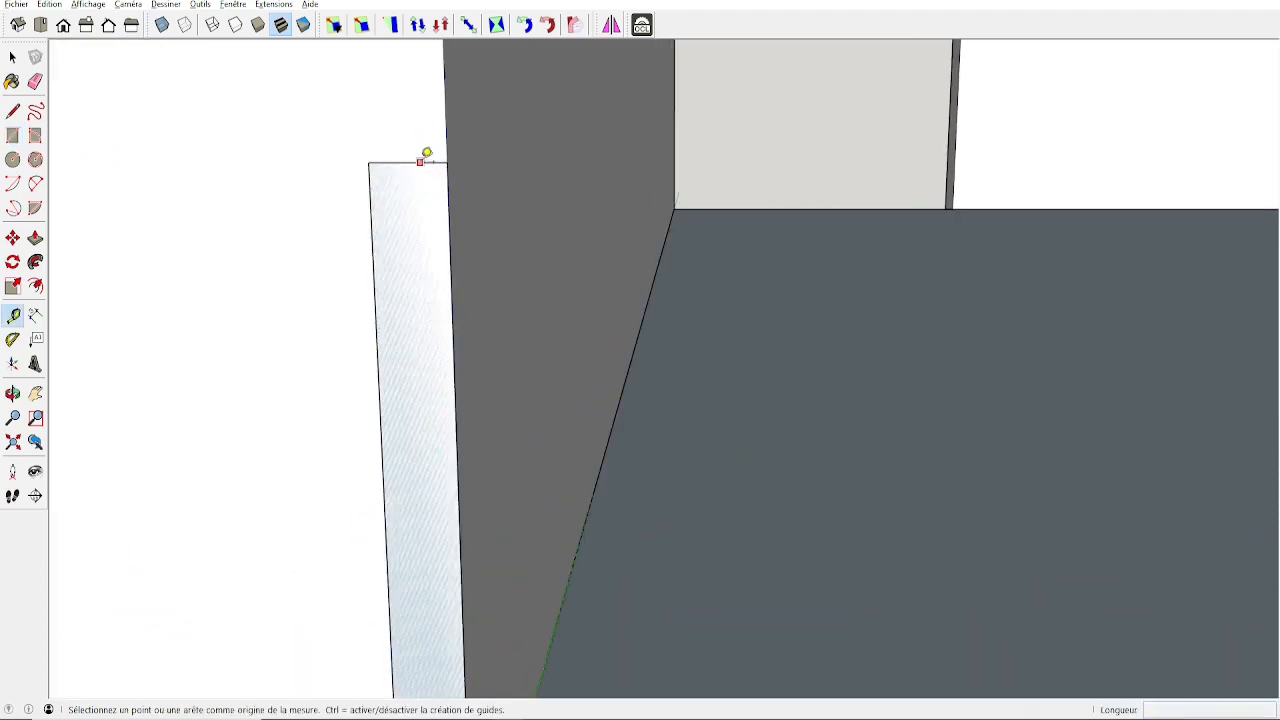
{"action": "left_click", "coordinate": [420, 162]}
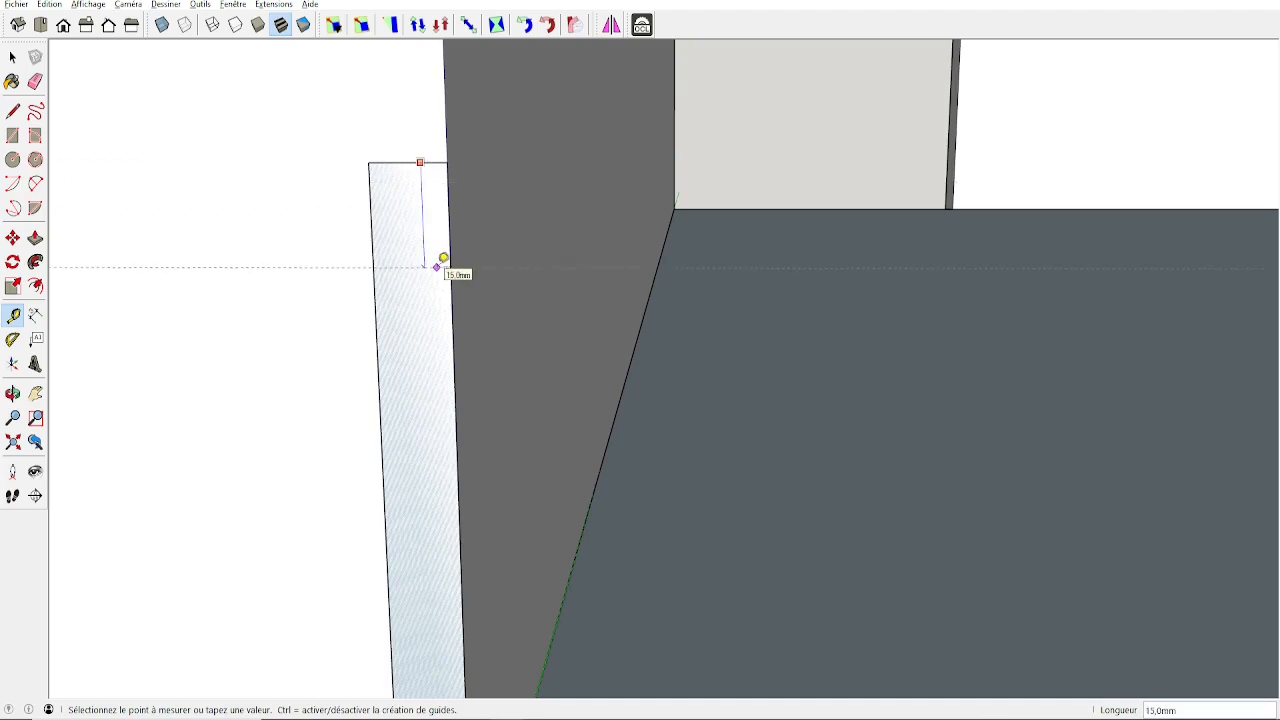
{"action": "type", "text": "20"}
{"action": "key", "text": "Return"}
Step: Draw a short line along the guide from the rectangle's inner edge, followed by a tiny vertical segment going up
{"action": "scroll", "coordinate": [406, 317], "scroll_direction": "up", "scroll_amount": 1}
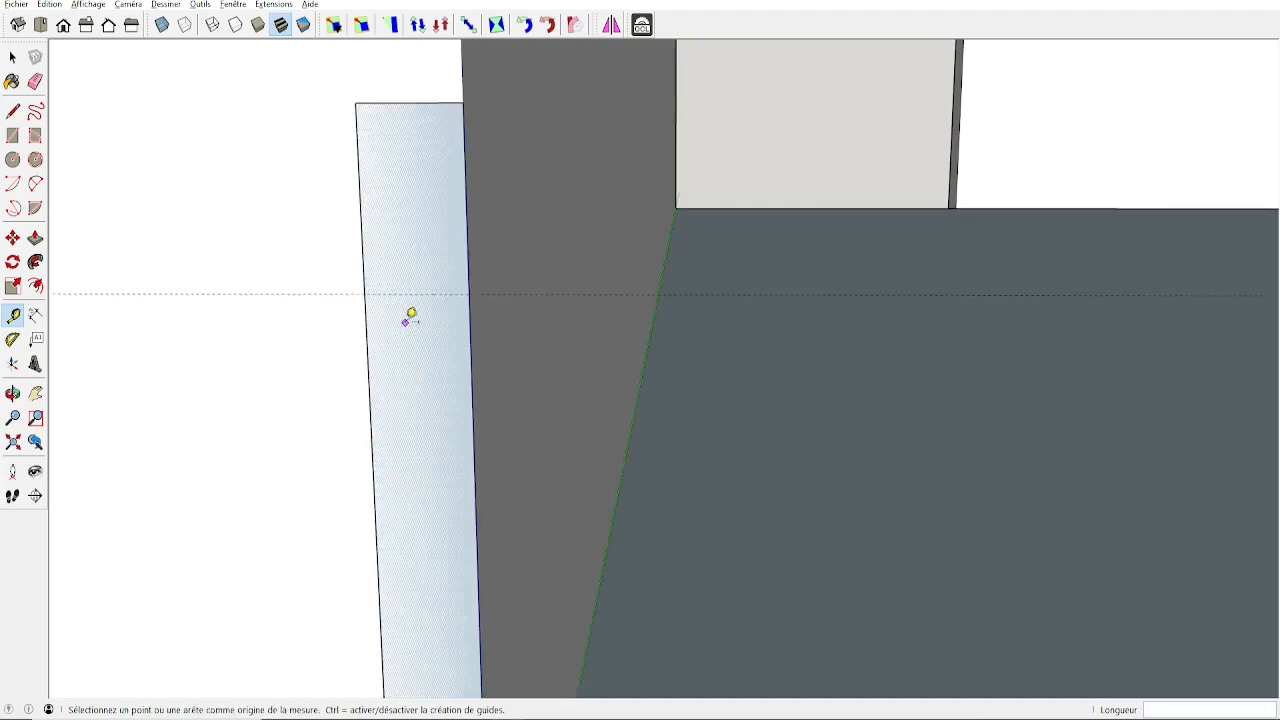
{"action": "left_click", "coordinate": [468, 293]}
{"action": "key", "text": "space"}
{"action": "scroll", "coordinate": [433, 295], "scroll_direction": "up", "scroll_amount": 1}
{"action": "key", "text": "l"}
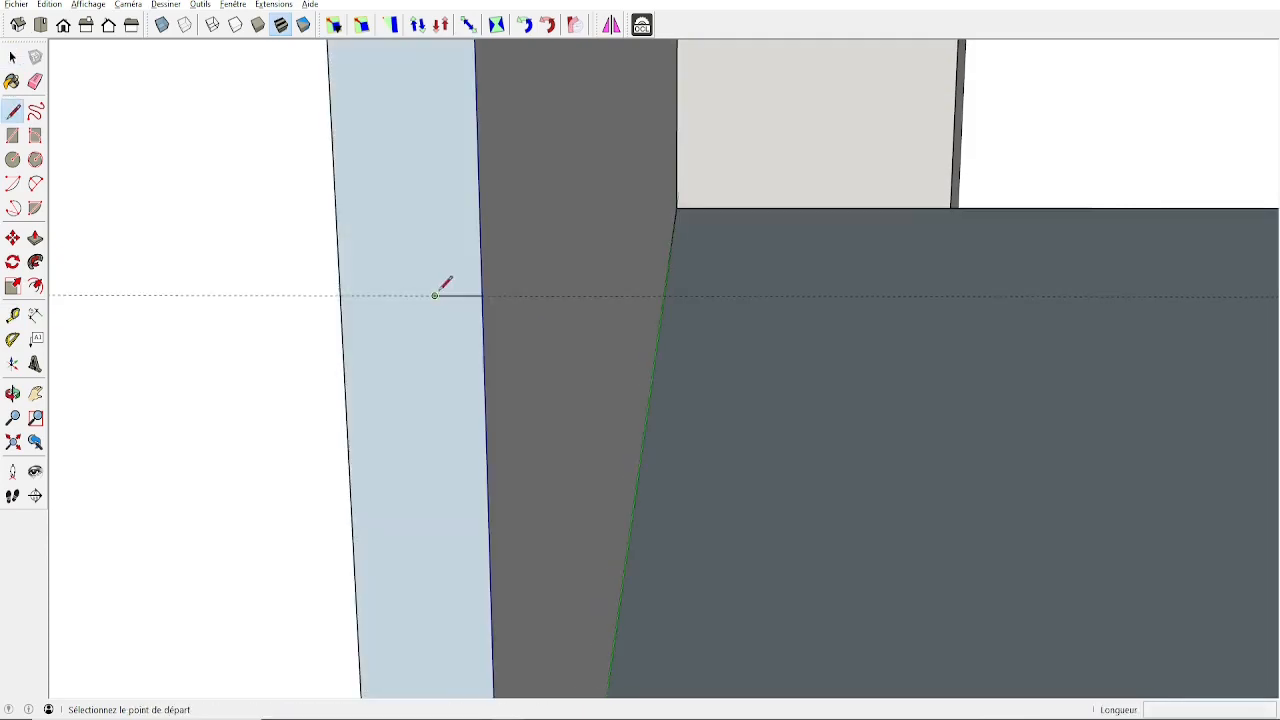
{"action": "left_click", "coordinate": [434, 295]}
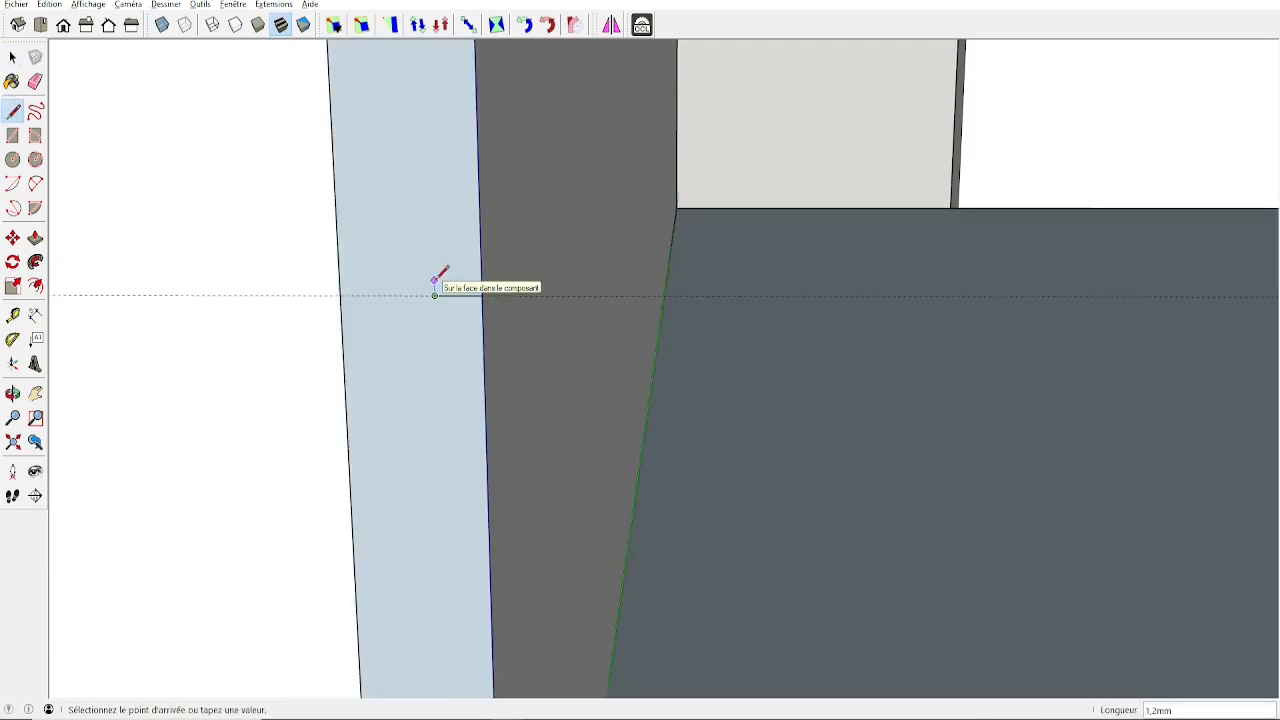
{"action": "scroll", "coordinate": [445, 285], "scroll_direction": "down", "scroll_amount": 1}
{"action": "key", "text": "space"}
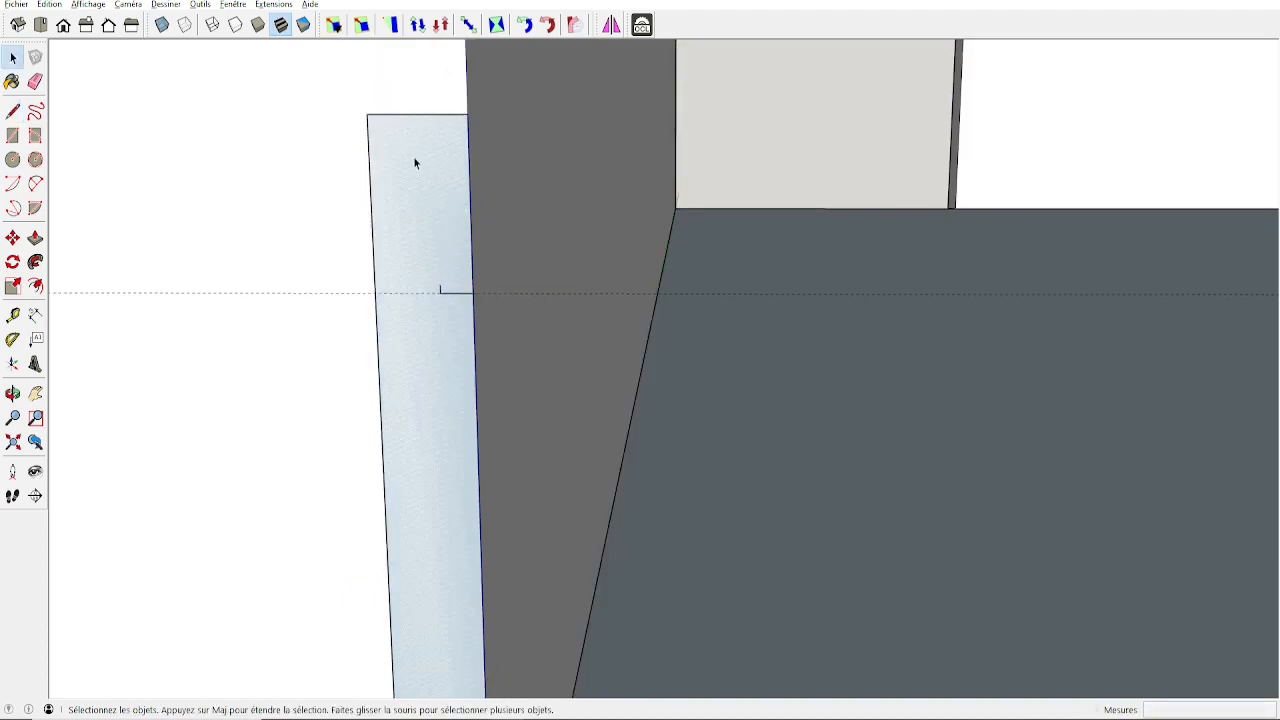
Step: Draw an S-shaped degree 3 Bezier curve from the short vertical segment to the rectangle's upper edge to outline the moulding
{"action": "left_click", "coordinate": [165, 4]}
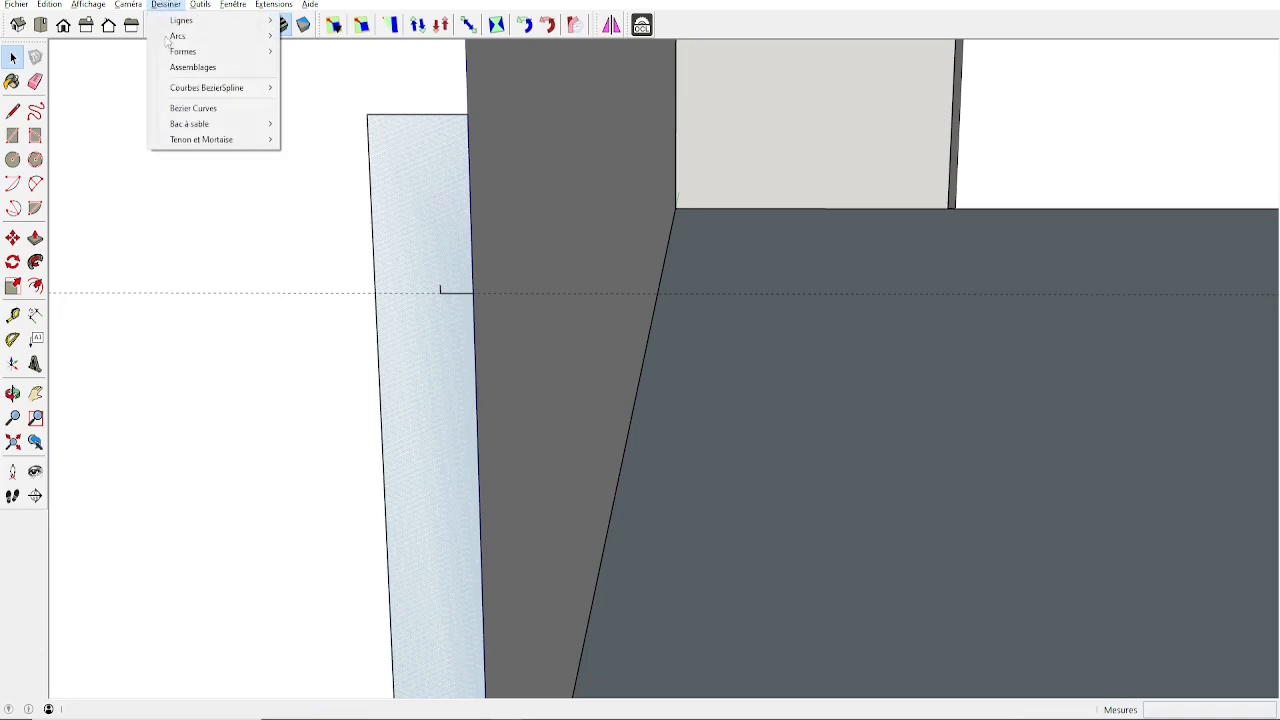
{"action": "left_click", "coordinate": [198, 108]}
{"action": "left_click", "coordinate": [441, 292]}
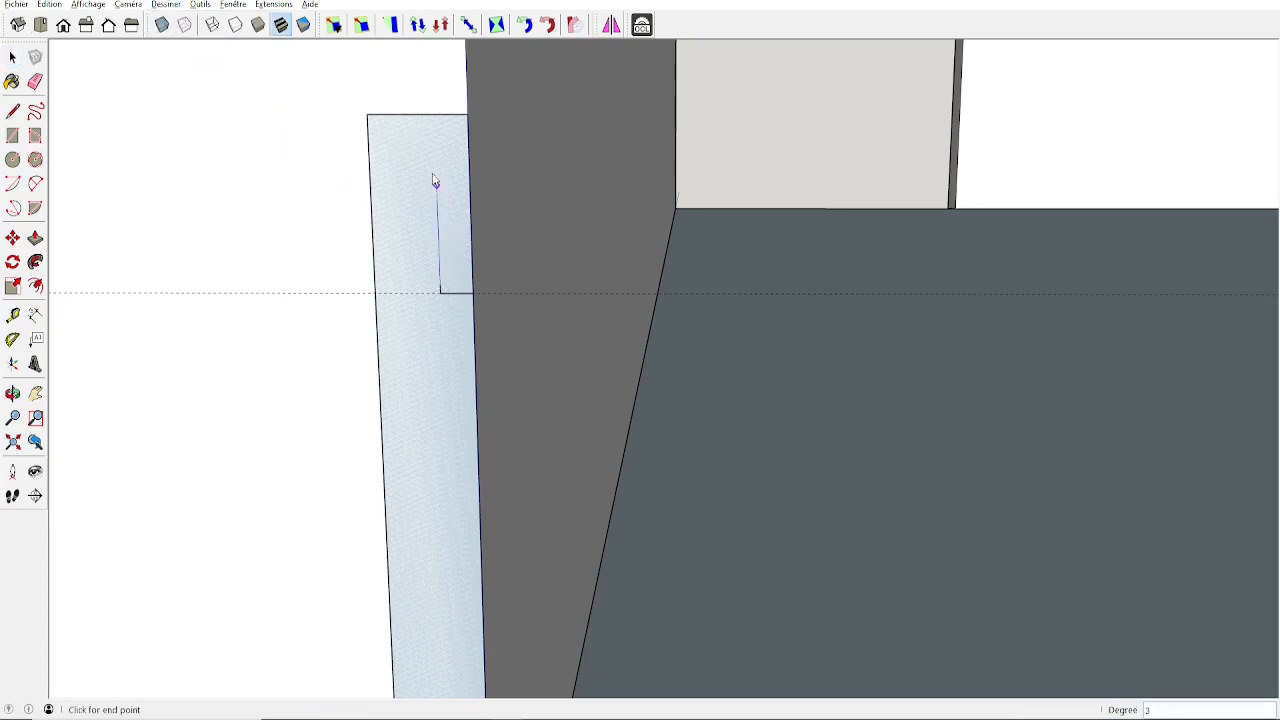
{"action": "left_click", "coordinate": [392, 116]}
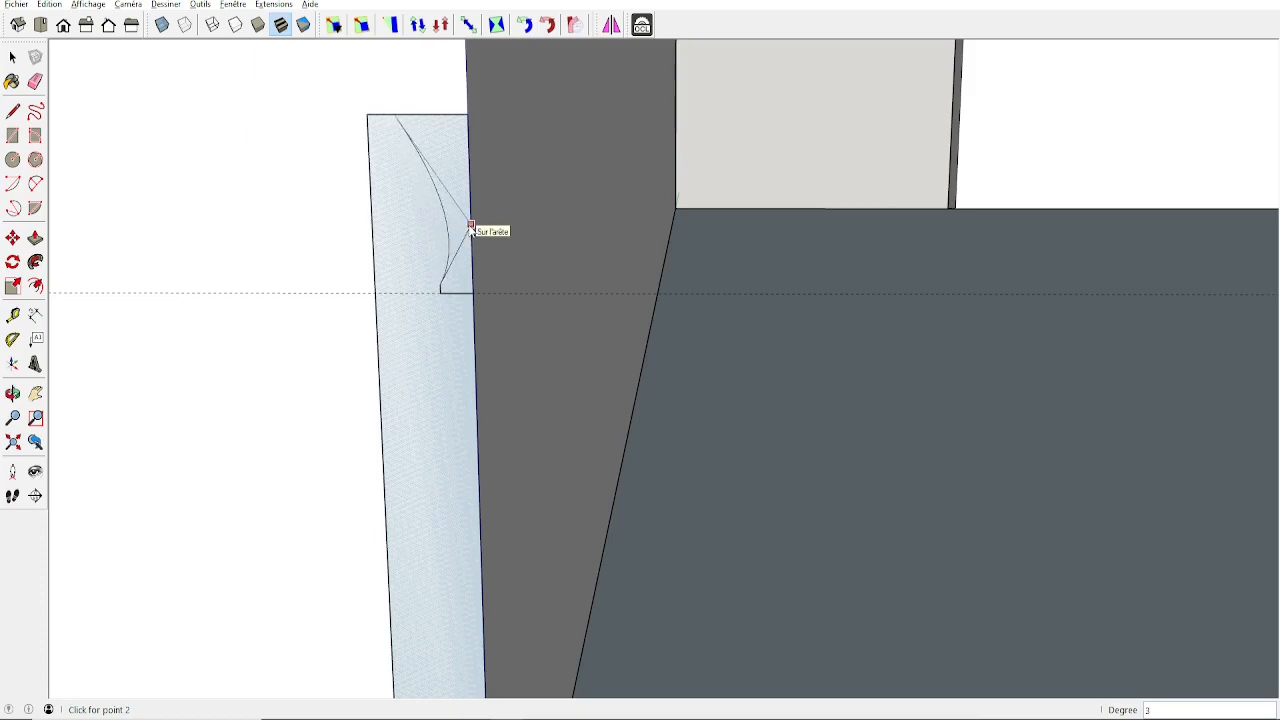
{"action": "left_click", "coordinate": [470, 226]}
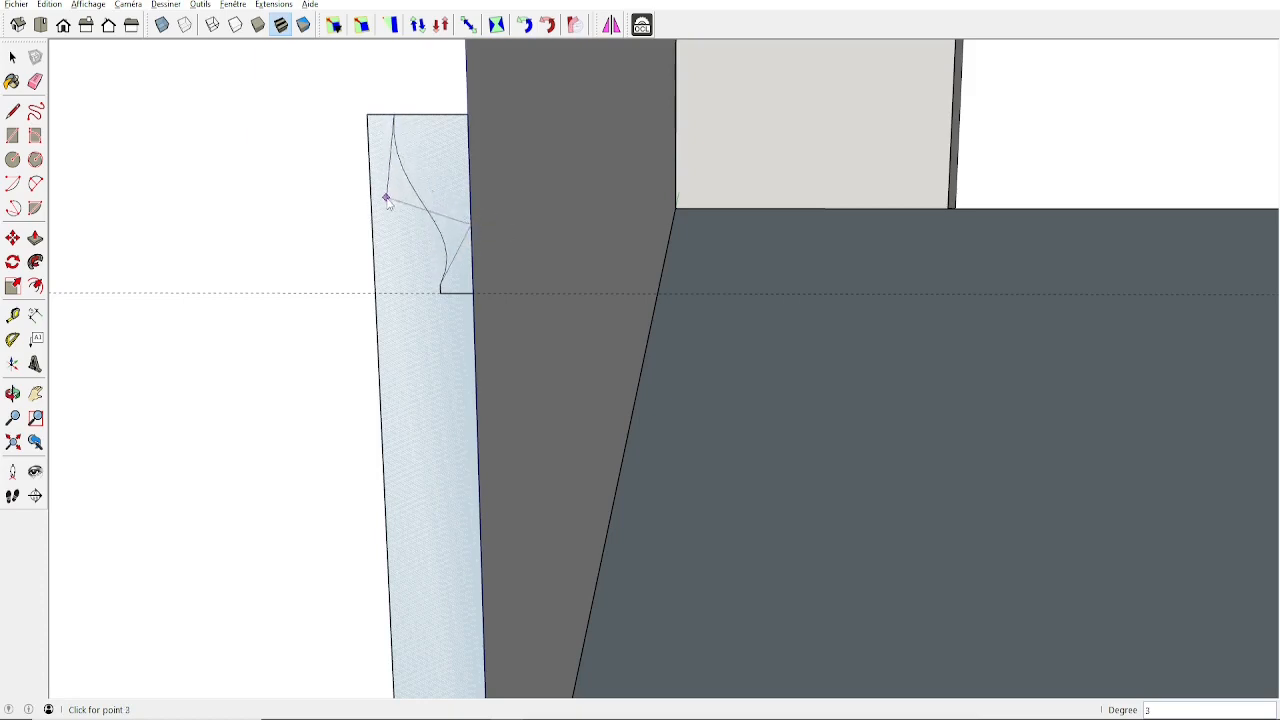
{"action": "left_click", "coordinate": [387, 217]}
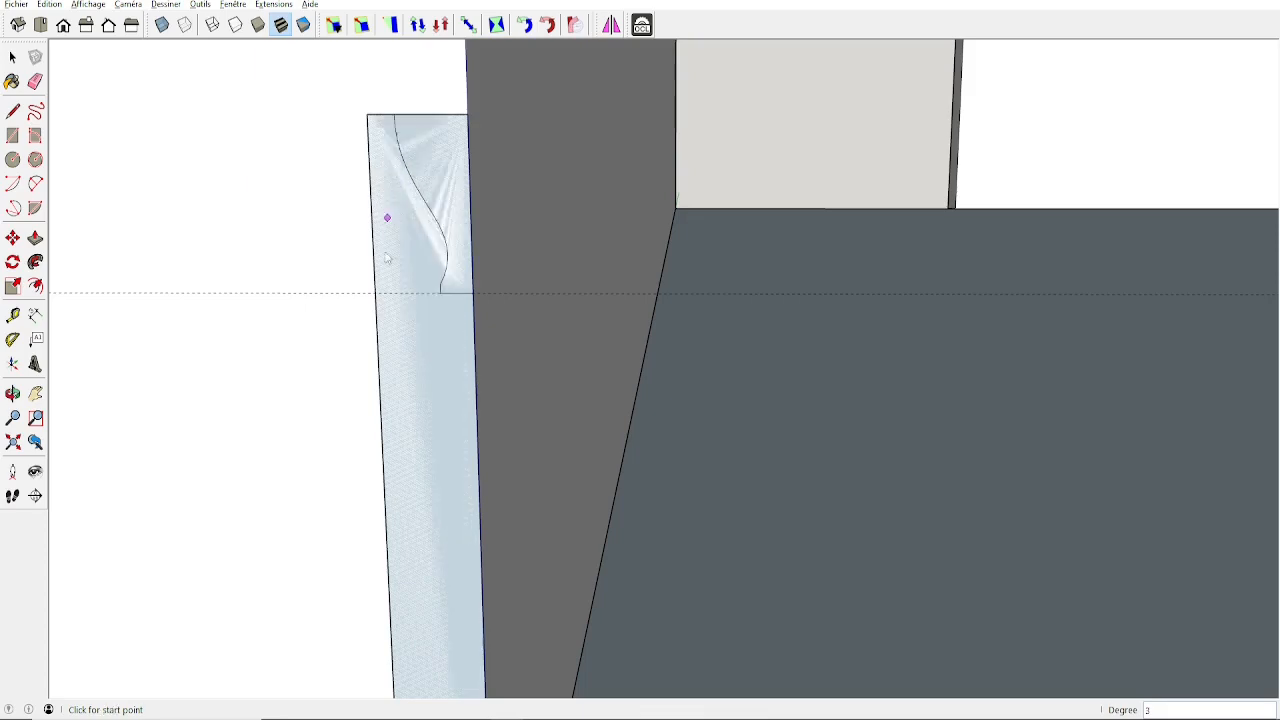
Step: Edit the moulding's Bezier curve, moving its lower control point so the curve meets the vertical segment smoothly
{"action": "scroll", "coordinate": [426, 306], "scroll_direction": "down", "scroll_amount": 2}
{"action": "middle_click_drag", "start_coordinate": [434, 291], "coordinate": [526, 222]}
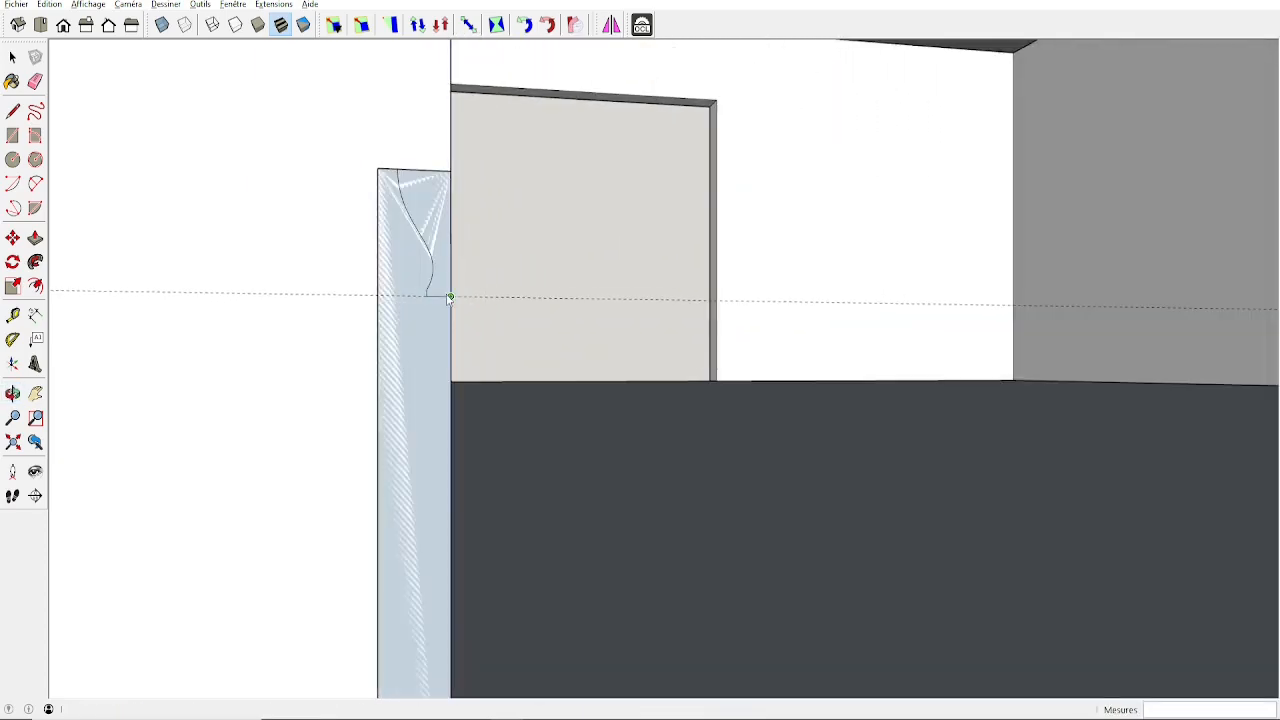
{"action": "scroll", "coordinate": [449, 297], "scroll_direction": "down", "scroll_amount": 3}
{"action": "scroll", "coordinate": [442, 292], "scroll_direction": "up", "scroll_amount": 3}
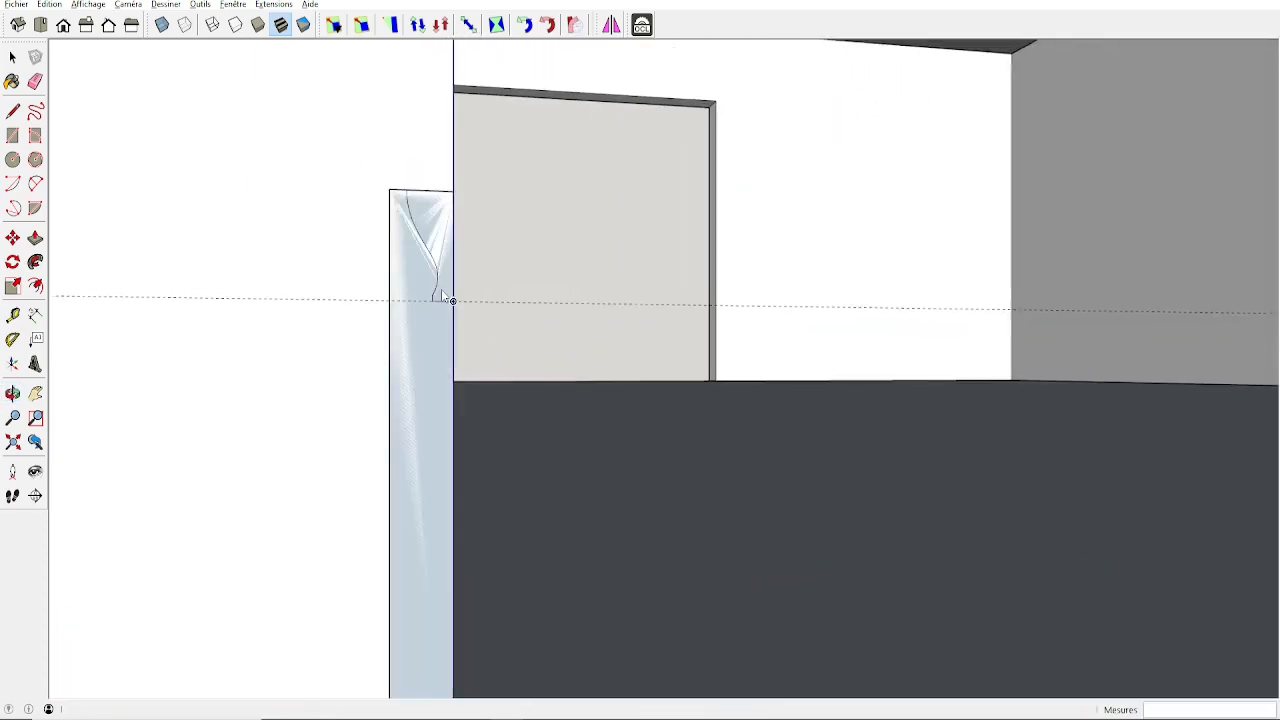
{"action": "scroll", "coordinate": [441, 289], "scroll_direction": "up", "scroll_amount": 2}
{"action": "key", "text": "space"}
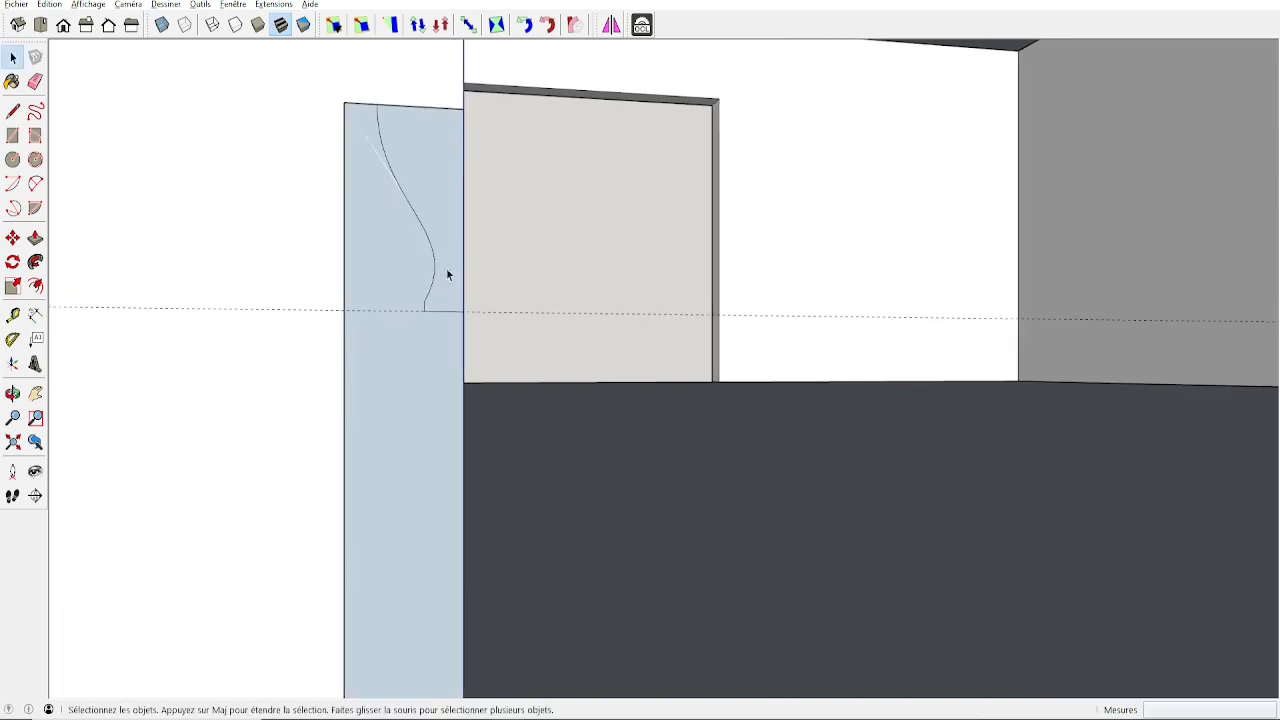
{"action": "left_click", "coordinate": [434, 266]}
{"action": "scroll", "coordinate": [446, 271], "scroll_direction": "up", "scroll_amount": 2}
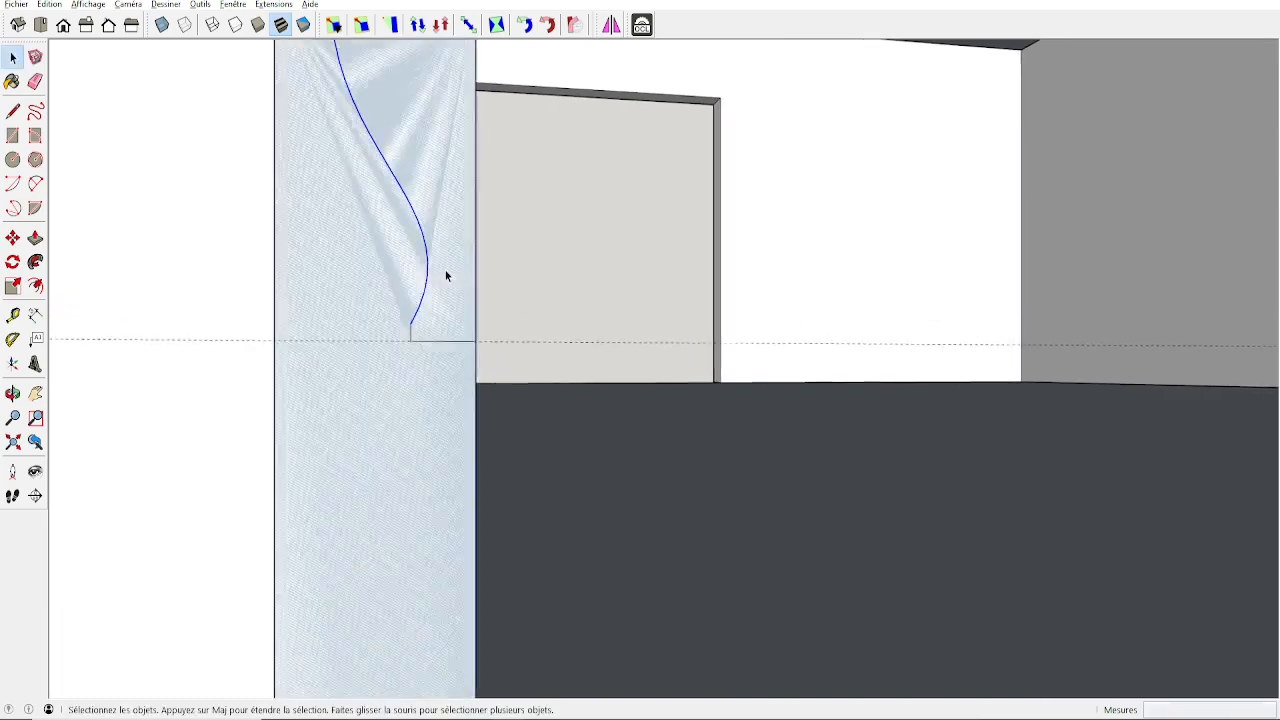
{"action": "middle_click_drag", "start_coordinate": [446, 271], "coordinate": [417, 261]}
{"action": "scroll", "coordinate": [417, 263], "scroll_direction": "down", "scroll_amount": 3}
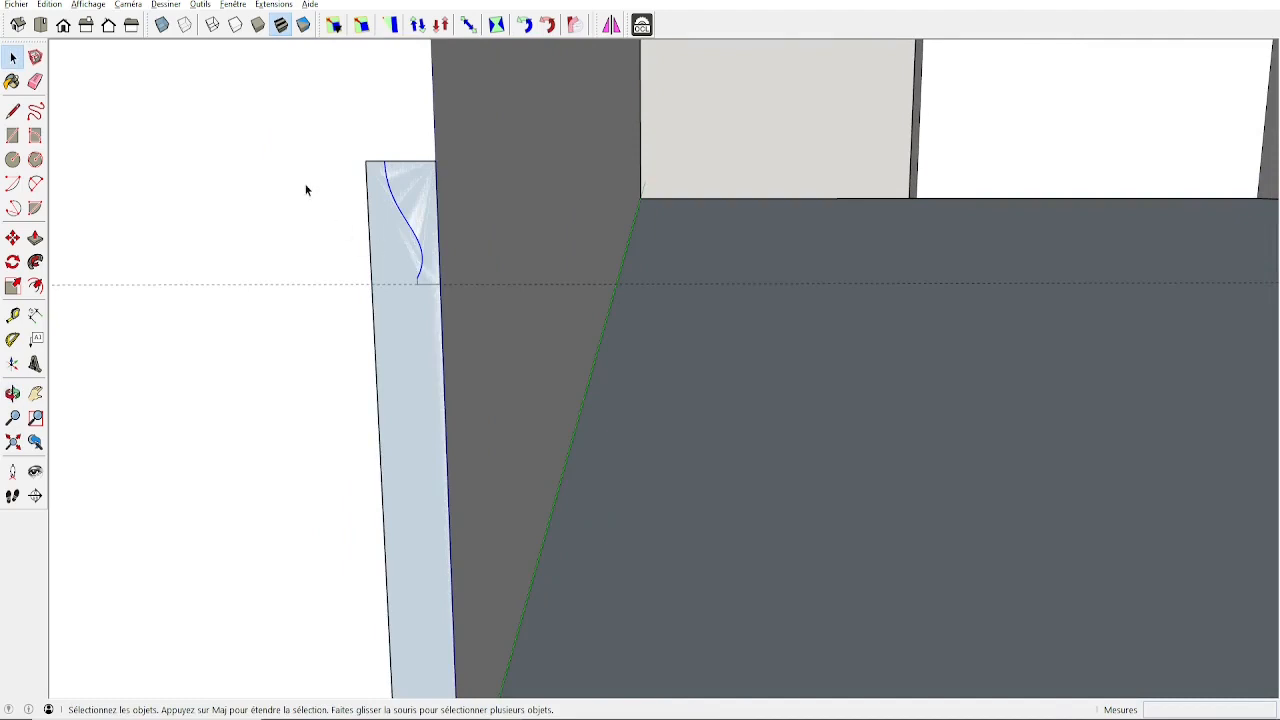
{"action": "right_click", "coordinate": [413, 237]}
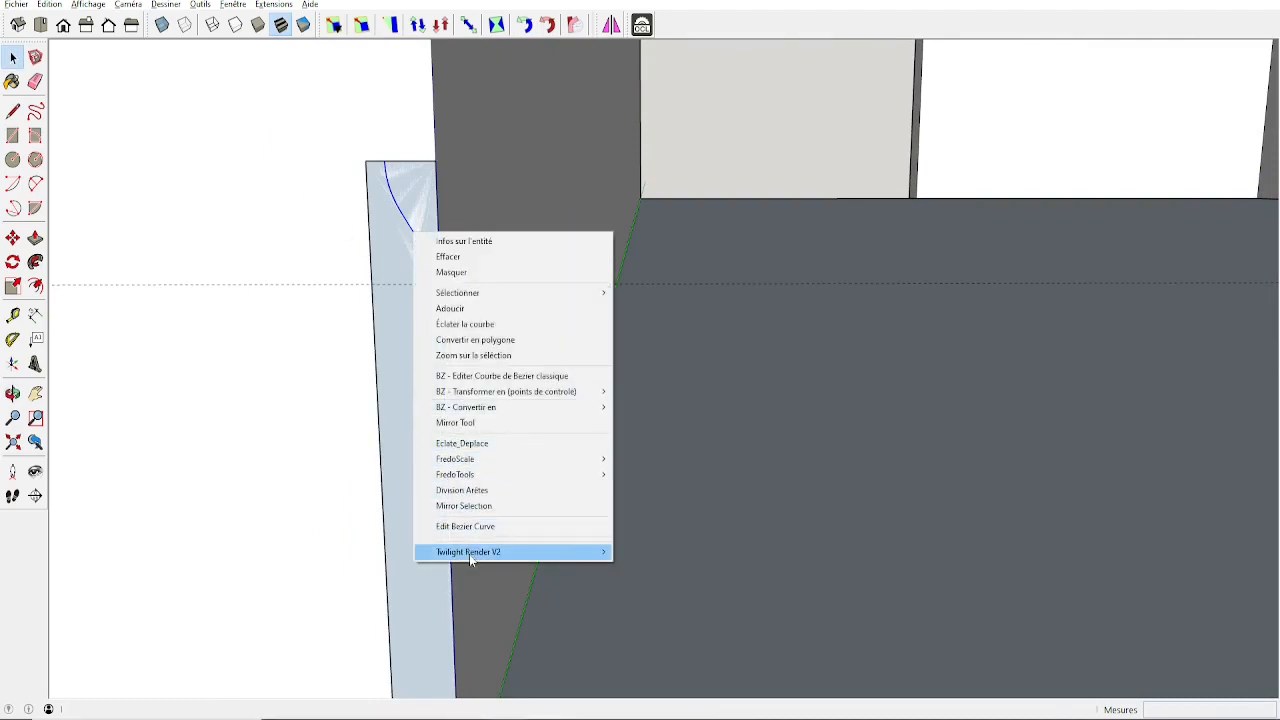
{"action": "left_click", "coordinate": [476, 528]}
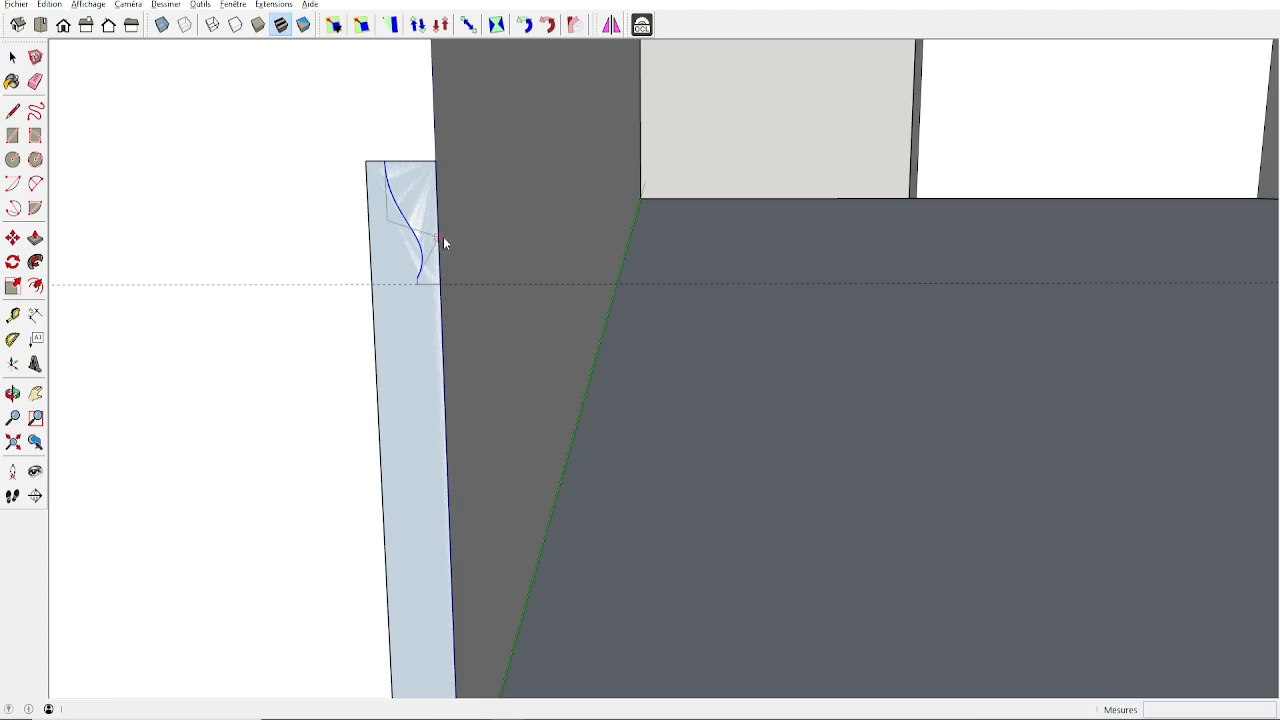
{"action": "scroll", "coordinate": [421, 227], "scroll_direction": "up", "scroll_amount": 3}
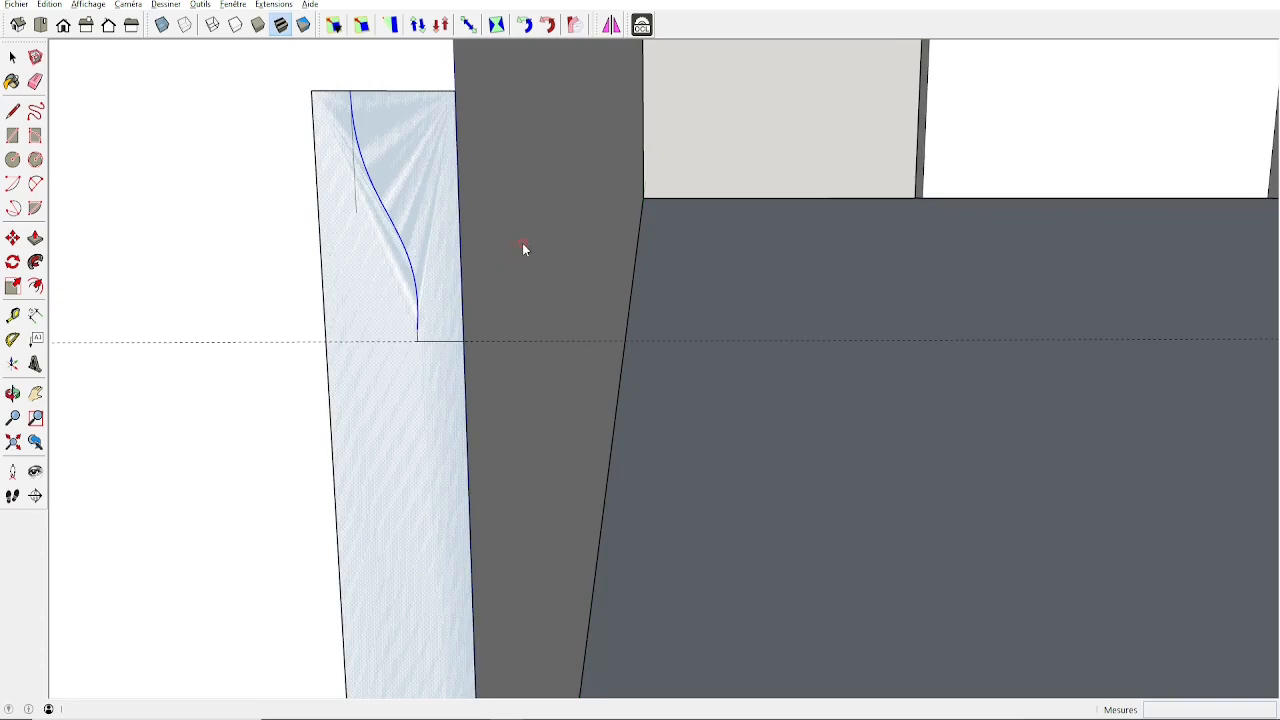
Step: Inspect the profile in X-ray display, leave the curve editing and restore the opaque display
{"action": "key", "text": "Delete"}
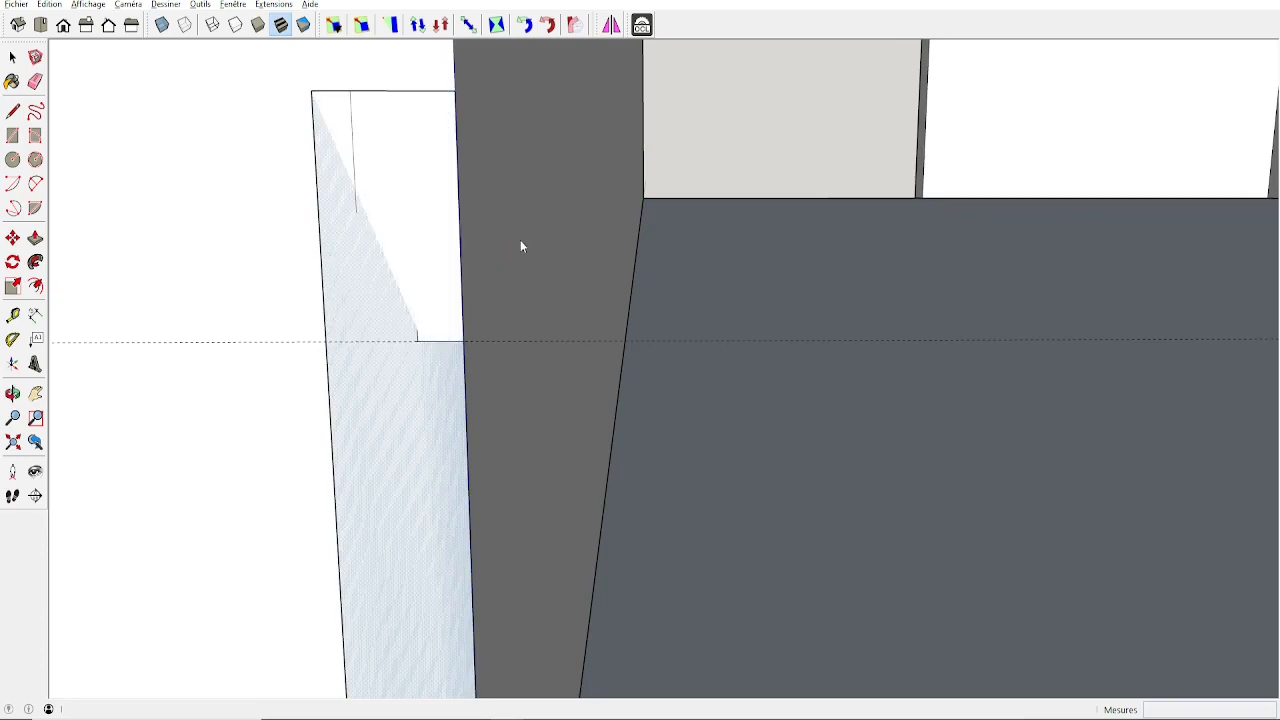
{"action": "scroll", "coordinate": [504, 267], "scroll_direction": "down", "scroll_amount": 5}
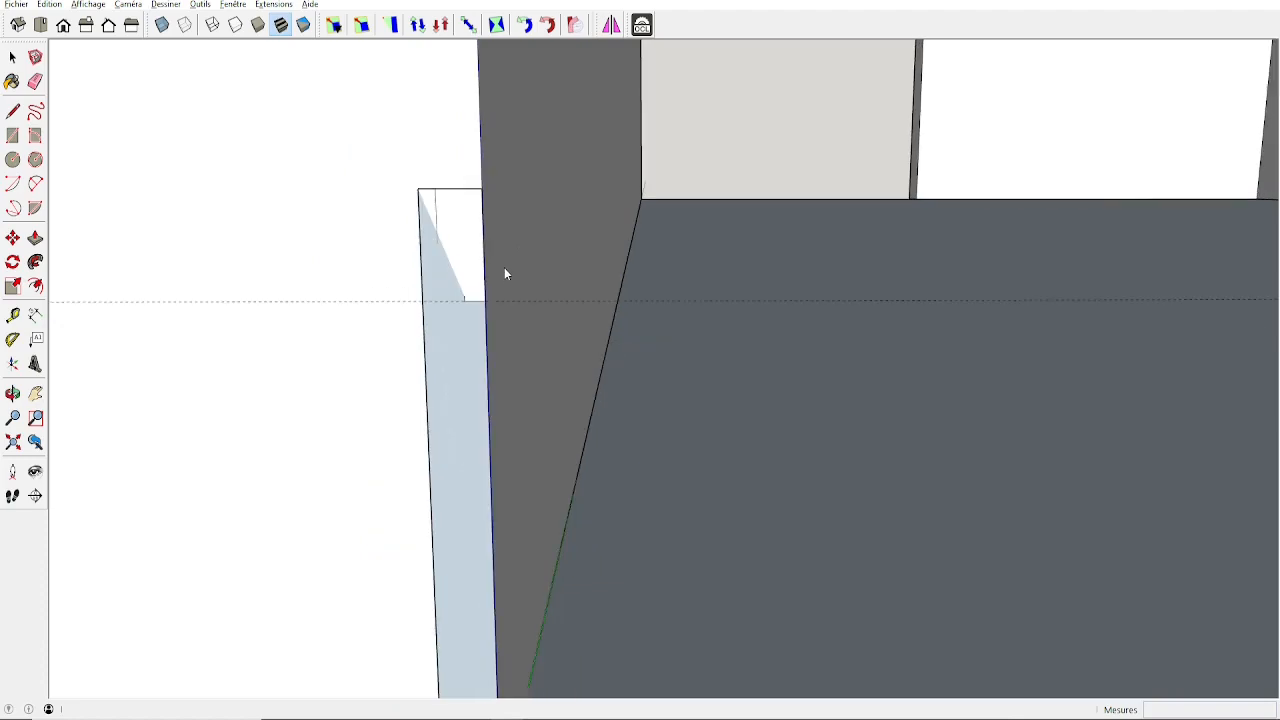
{"action": "middle_click_drag", "start_coordinate": [409, 267], "coordinate": [406, 249]}
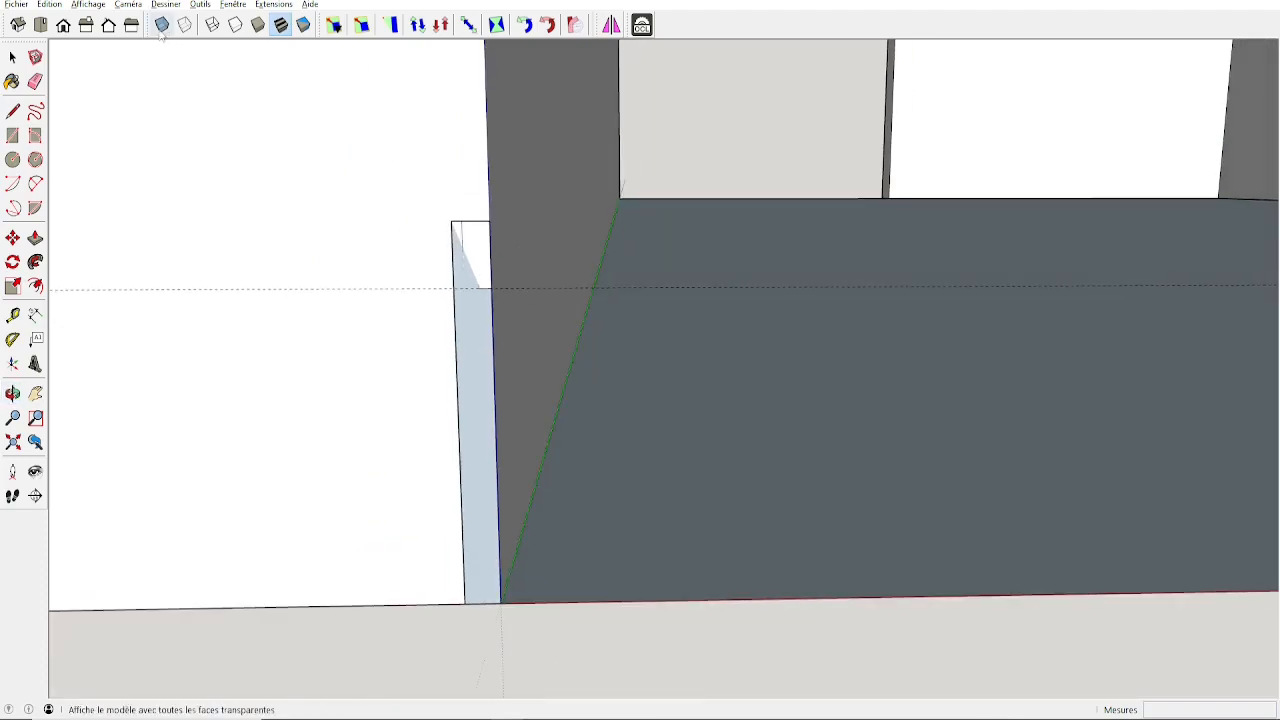
{"action": "left_click", "coordinate": [162, 24]}
{"action": "middle_click_drag", "start_coordinate": [530, 176], "coordinate": [503, 215]}
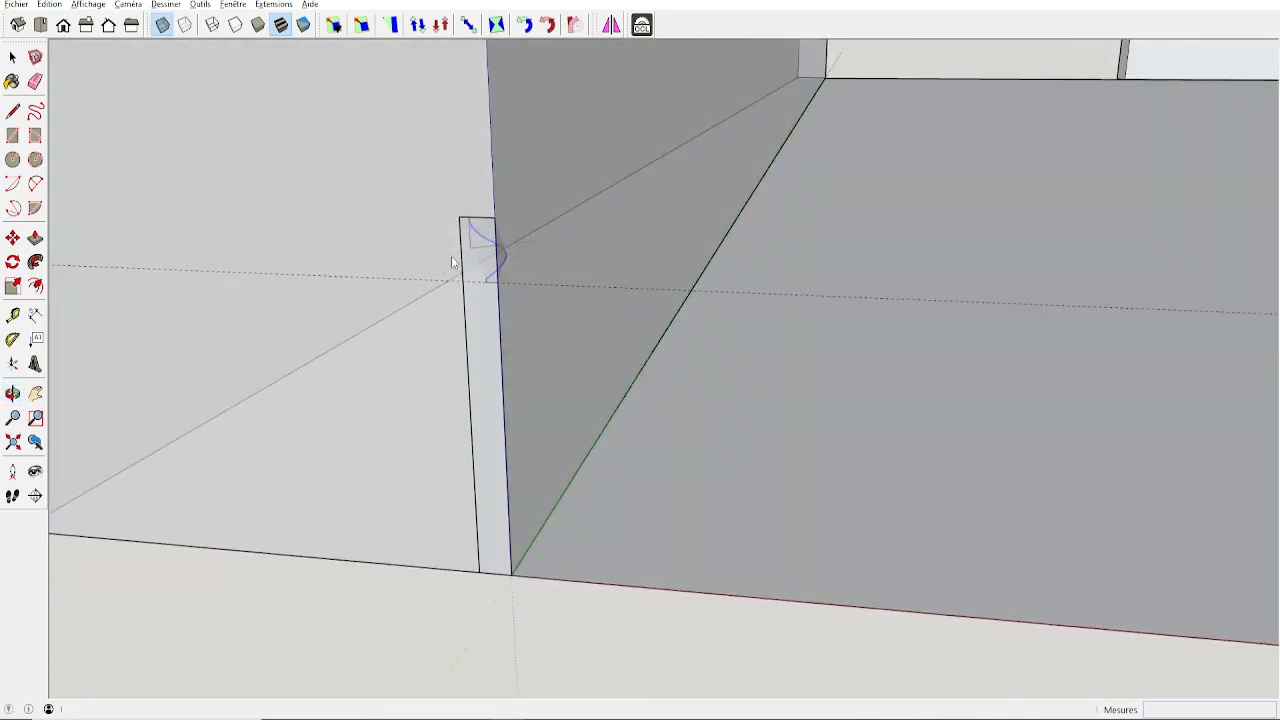
{"action": "key", "text": "space"}
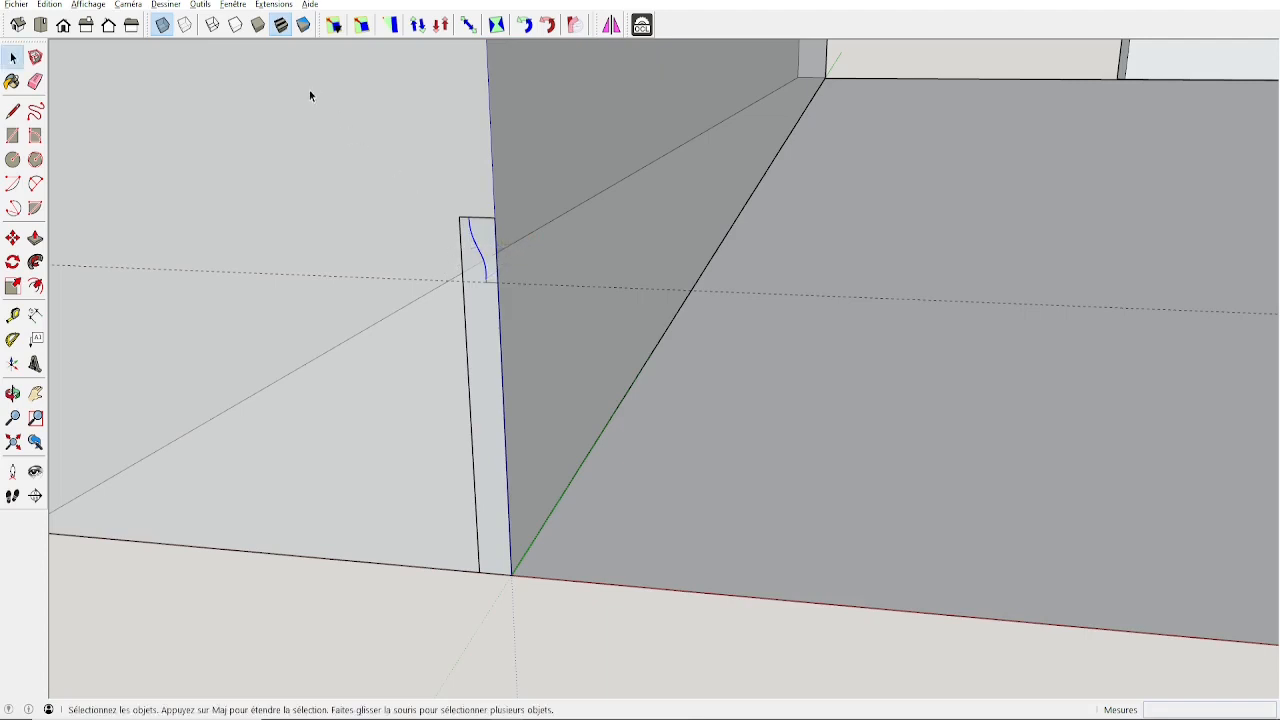
{"action": "left_click", "coordinate": [161, 24]}
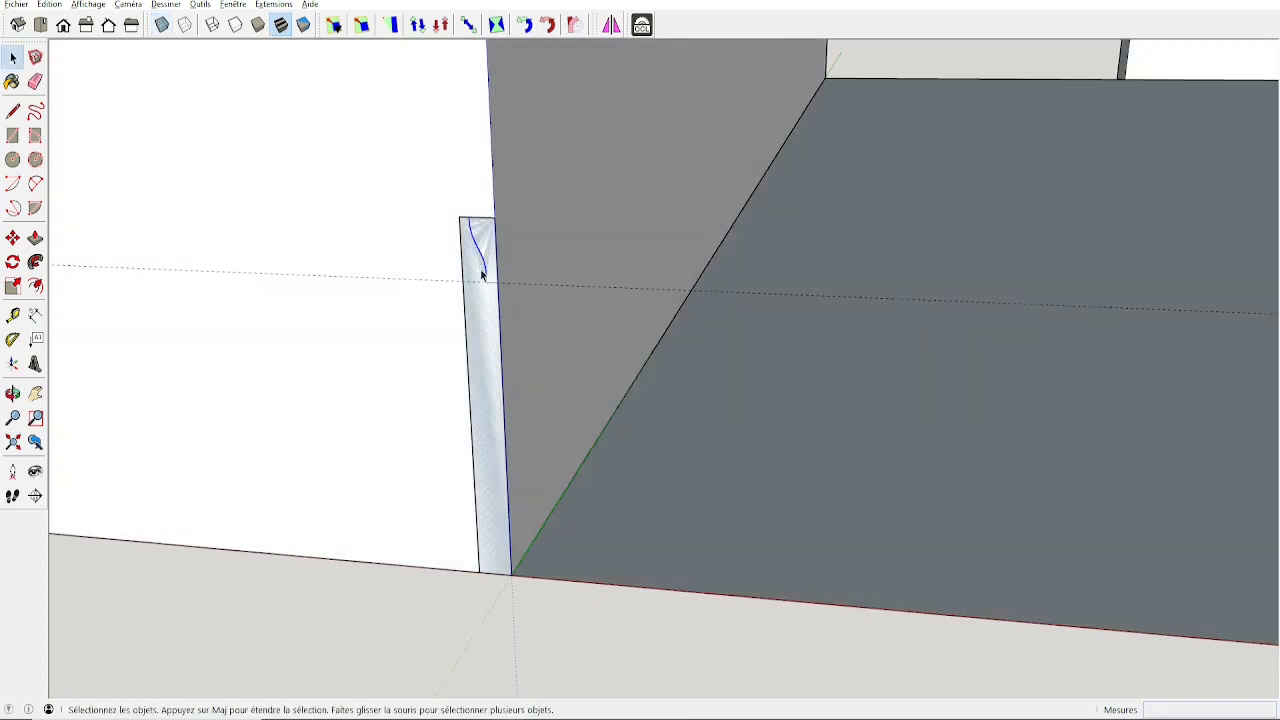
Step: Select the whole profile with its edges and move it along the wall's front lower edge, away from the room corner
{"action": "middle_click_drag", "start_coordinate": [503, 257], "coordinate": [617, 210]}
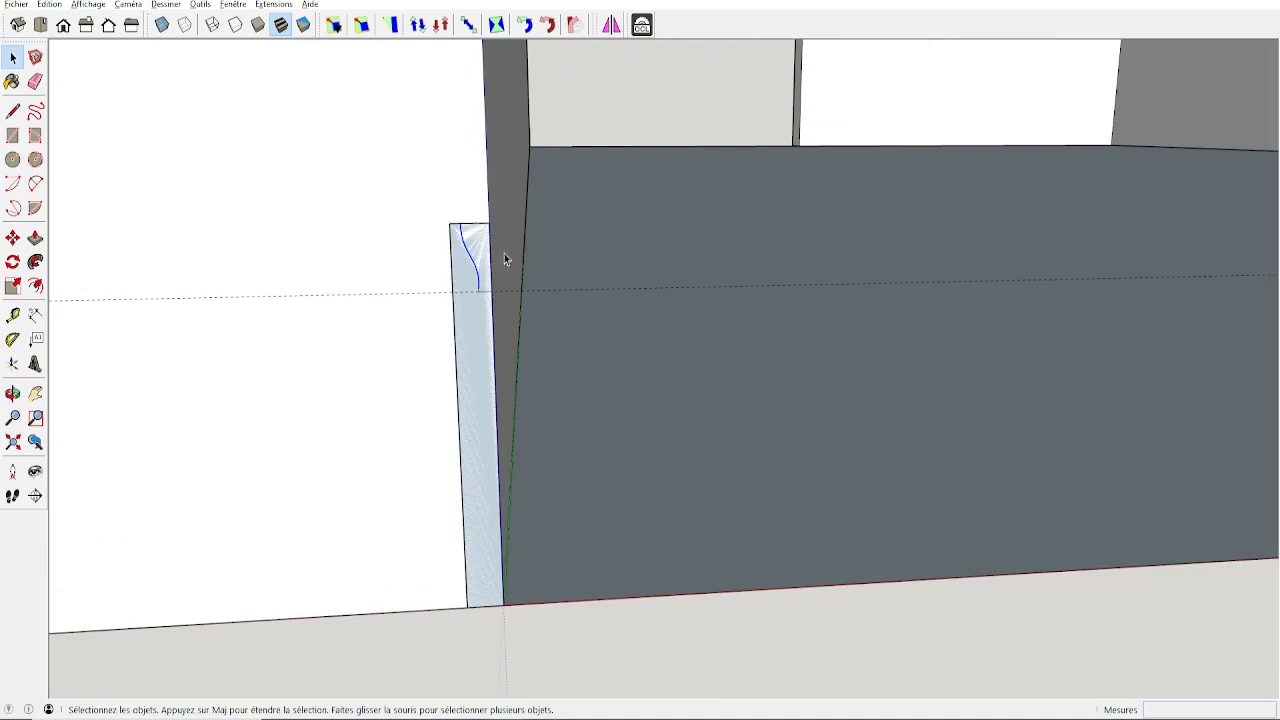
{"action": "left_click", "coordinate": [476, 336]}
{"action": "double_click", "coordinate": [463, 318]}
{"action": "key", "text": "m"}
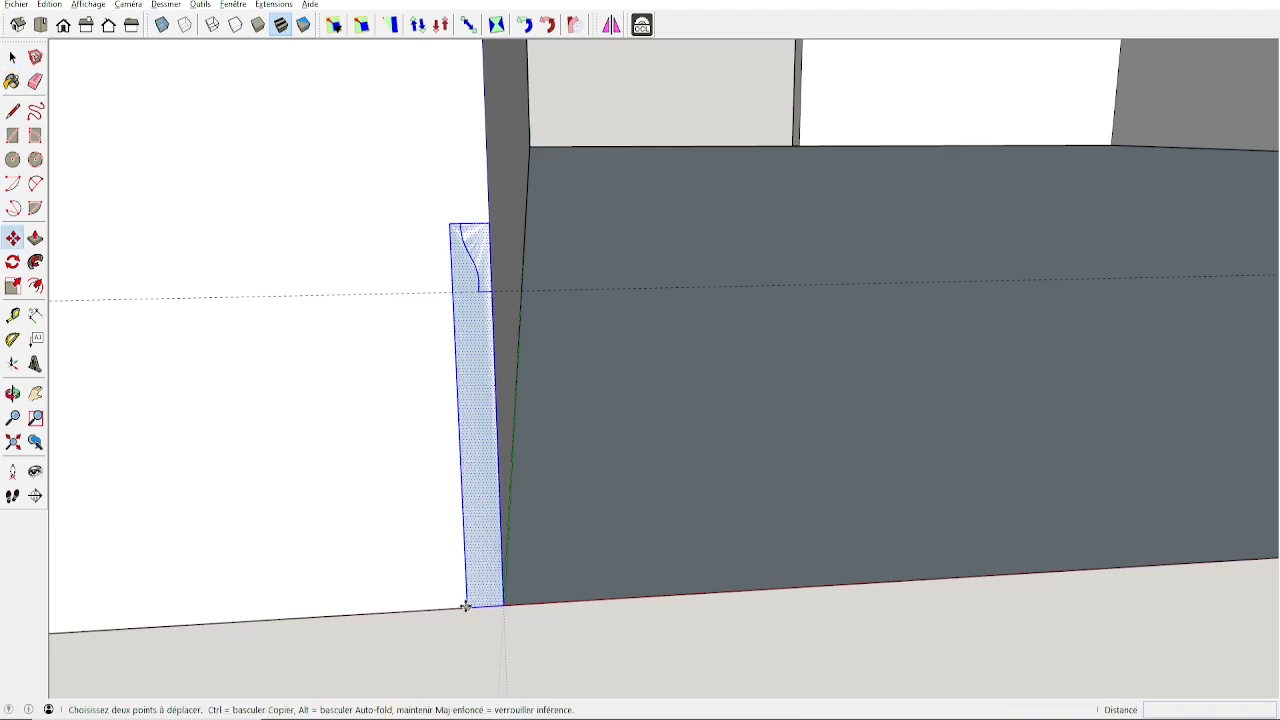
{"action": "left_click", "coordinate": [466, 605]}
{"action": "left_click", "coordinate": [249, 620]}
{"action": "key", "text": "space"}
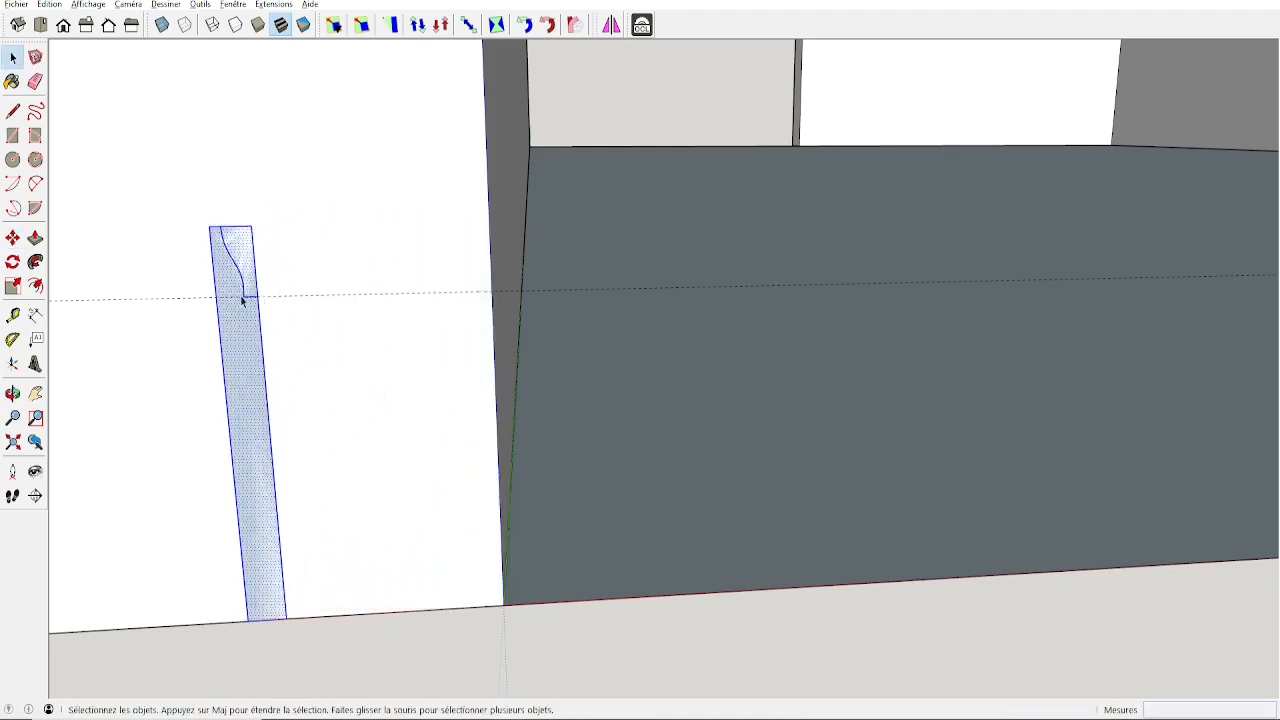
Step: Edit the moulding's Bezier curve, pulling its lower control point outward into a bulge and nudging its upper control point slightly
{"action": "left_click", "coordinate": [241, 283]}
{"action": "scroll", "coordinate": [250, 280], "scroll_direction": "up", "scroll_amount": 3}
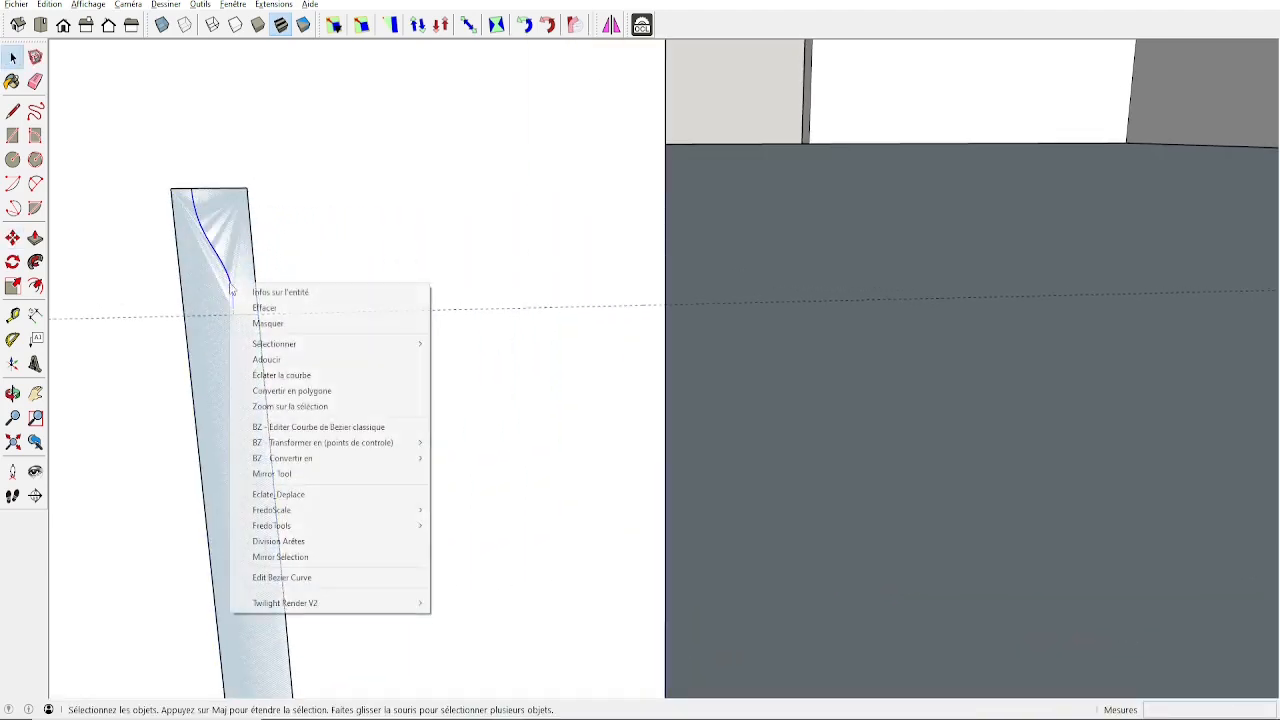
{"action": "right_click", "coordinate": [232, 284]}
{"action": "left_click", "coordinate": [300, 578]}
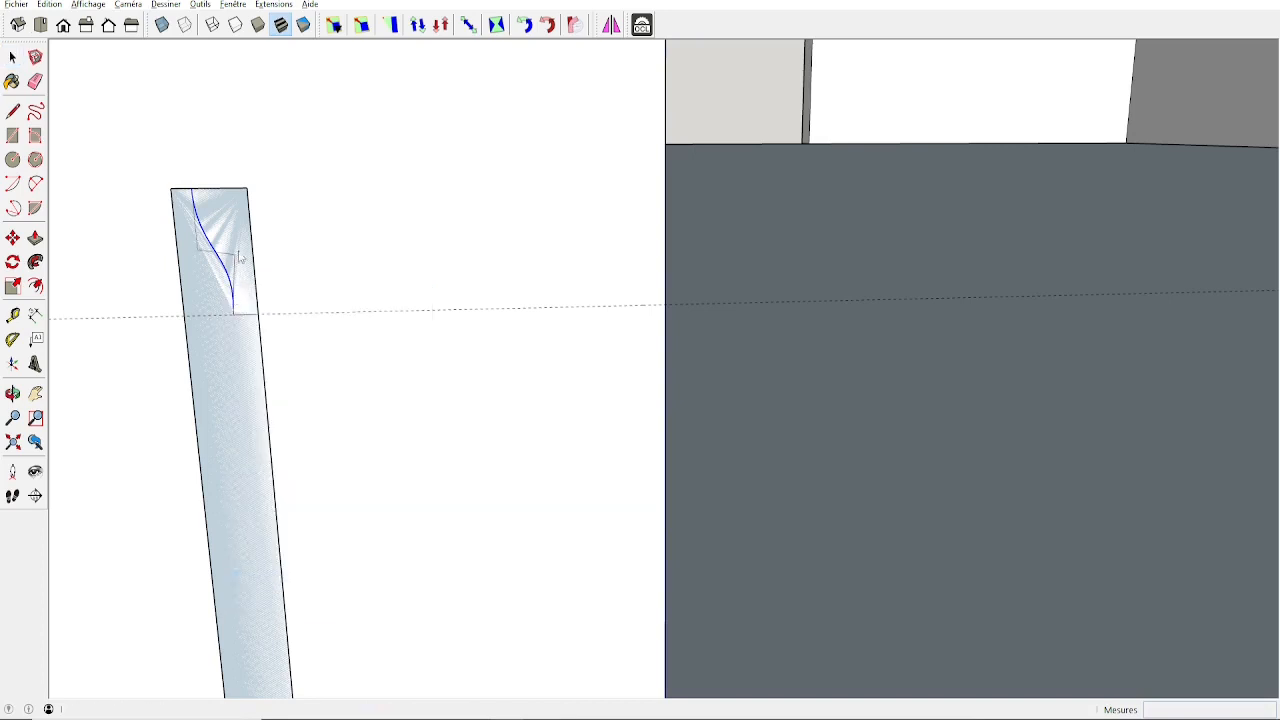
{"action": "left_click_drag", "start_coordinate": [236, 258], "coordinate": [292, 272]}
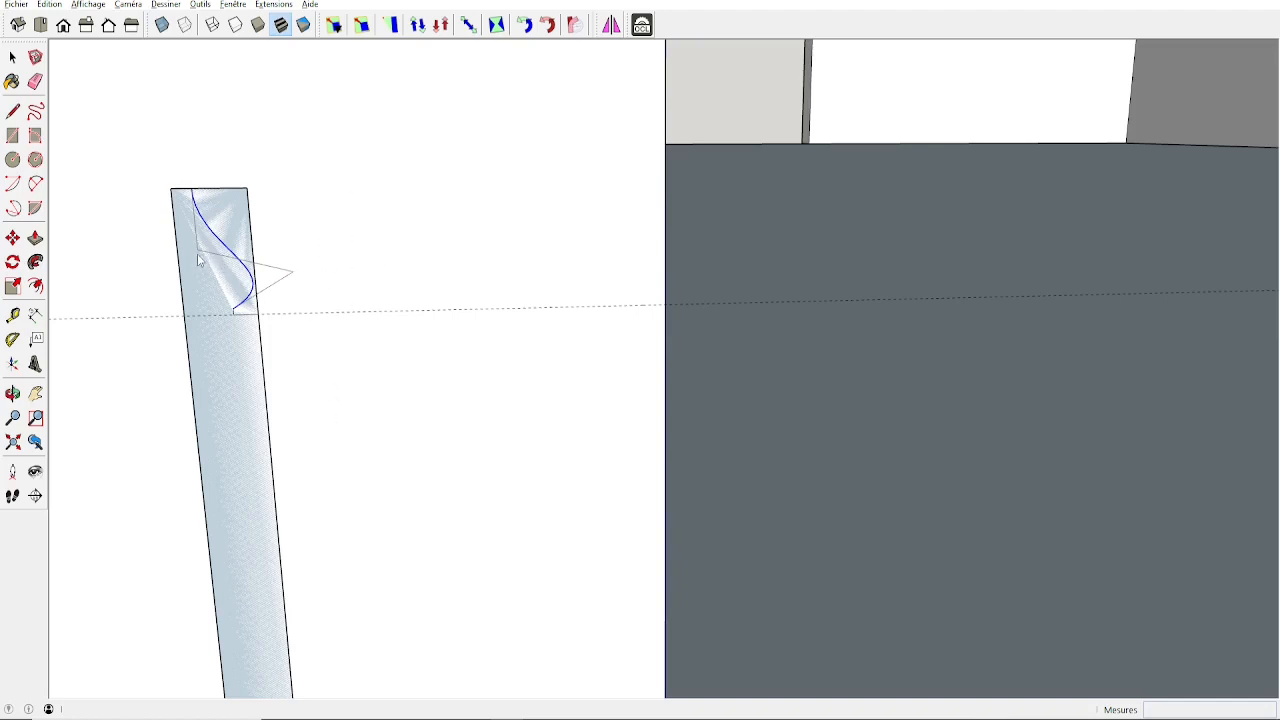
{"action": "mouse_move", "coordinate": [198, 254]}
{"action": "left_mouse_down"}
{"action": "mouse_move", "coordinate": [207, 266]}
{"action": "mouse_move", "coordinate": [194, 256]}
{"action": "left_mouse_up"}
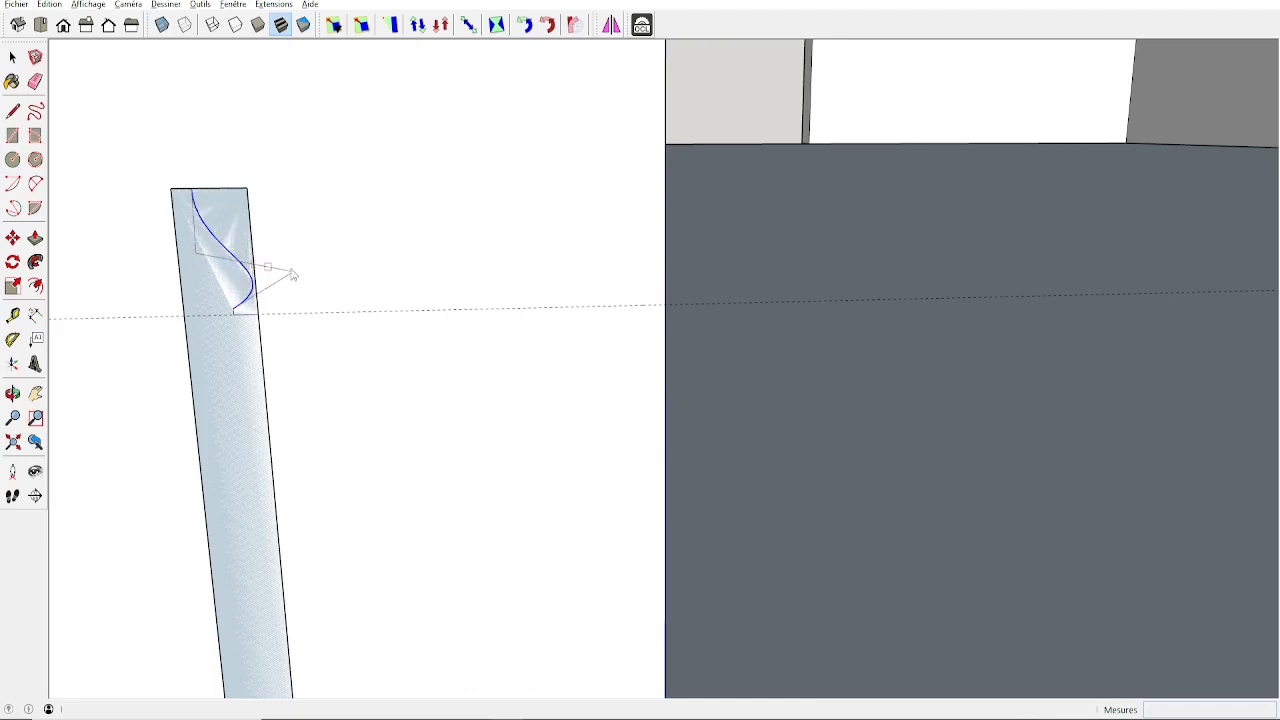
{"action": "scroll", "coordinate": [268, 265], "scroll_direction": "down", "scroll_amount": 2}
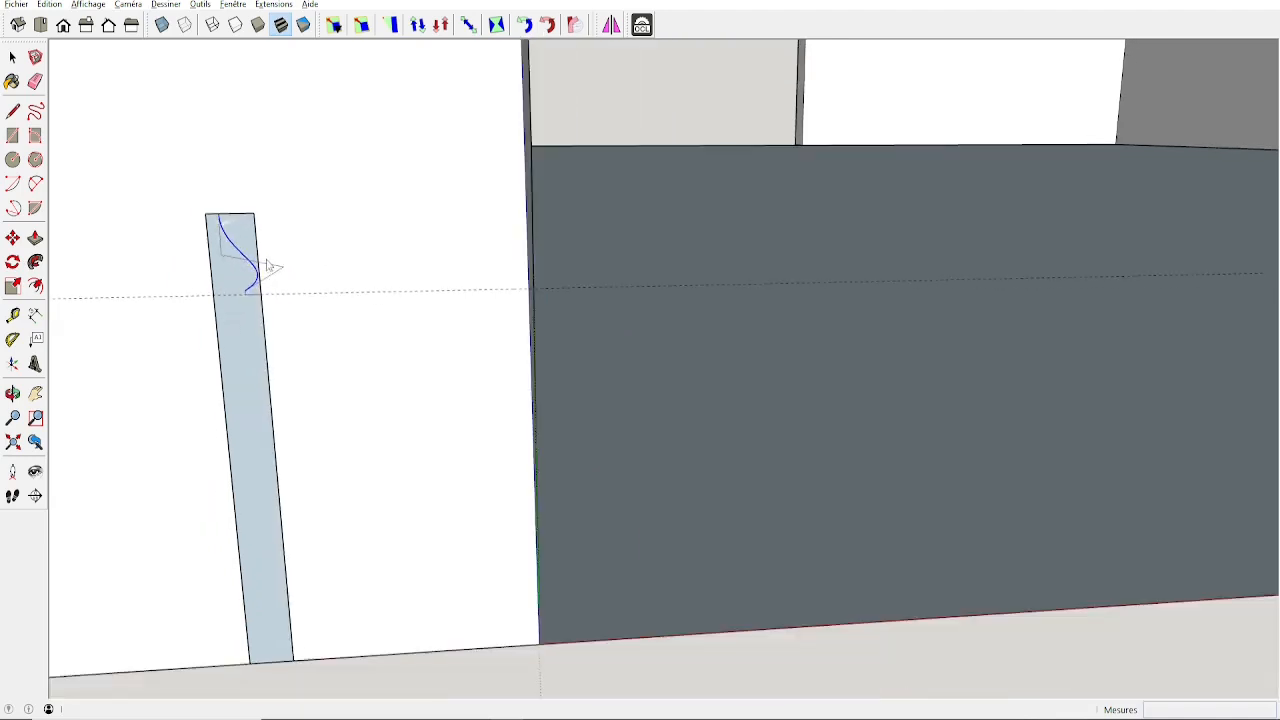
{"action": "middle_click_drag", "start_coordinate": [266, 271], "coordinate": [251, 231]}
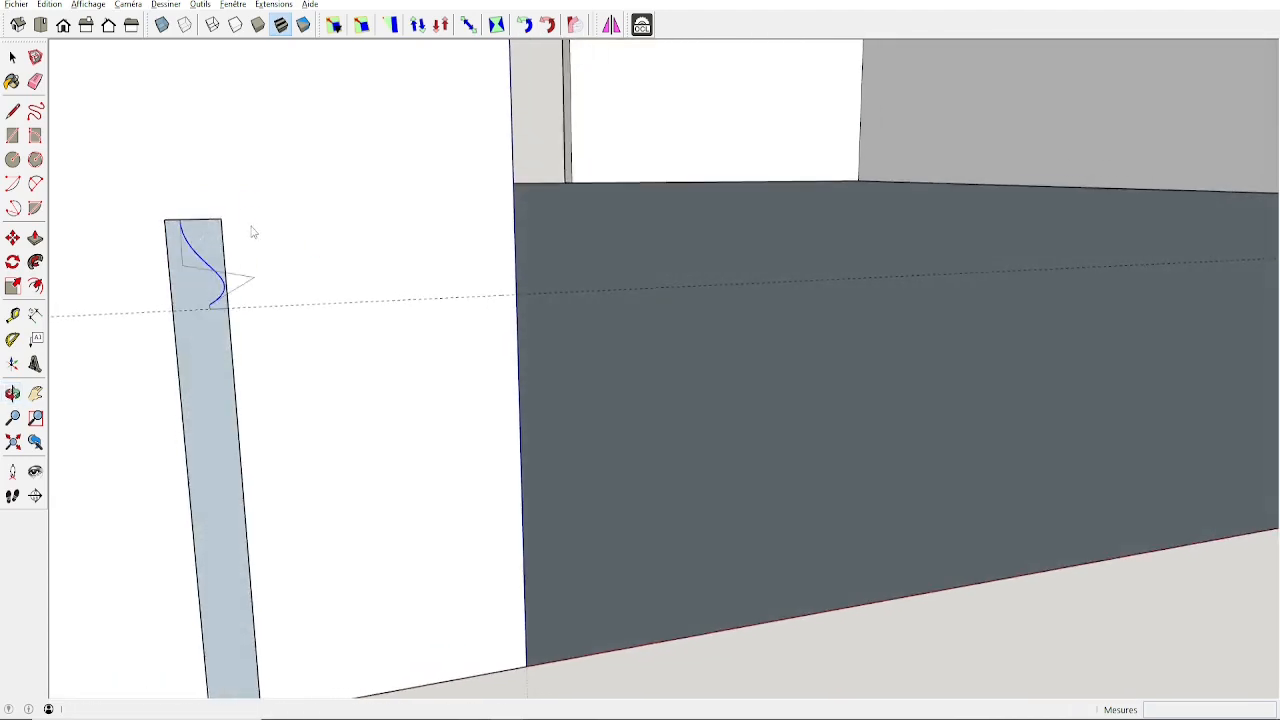
Step: Erase the leftover rectangle edges outside the curve at the profile's upper outer corner
{"action": "key", "text": "e"}
{"action": "left_click_drag", "start_coordinate": [231, 200], "coordinate": [234, 234]}
{"action": "middle_click_drag", "start_coordinate": [234, 234], "coordinate": [243, 336]}
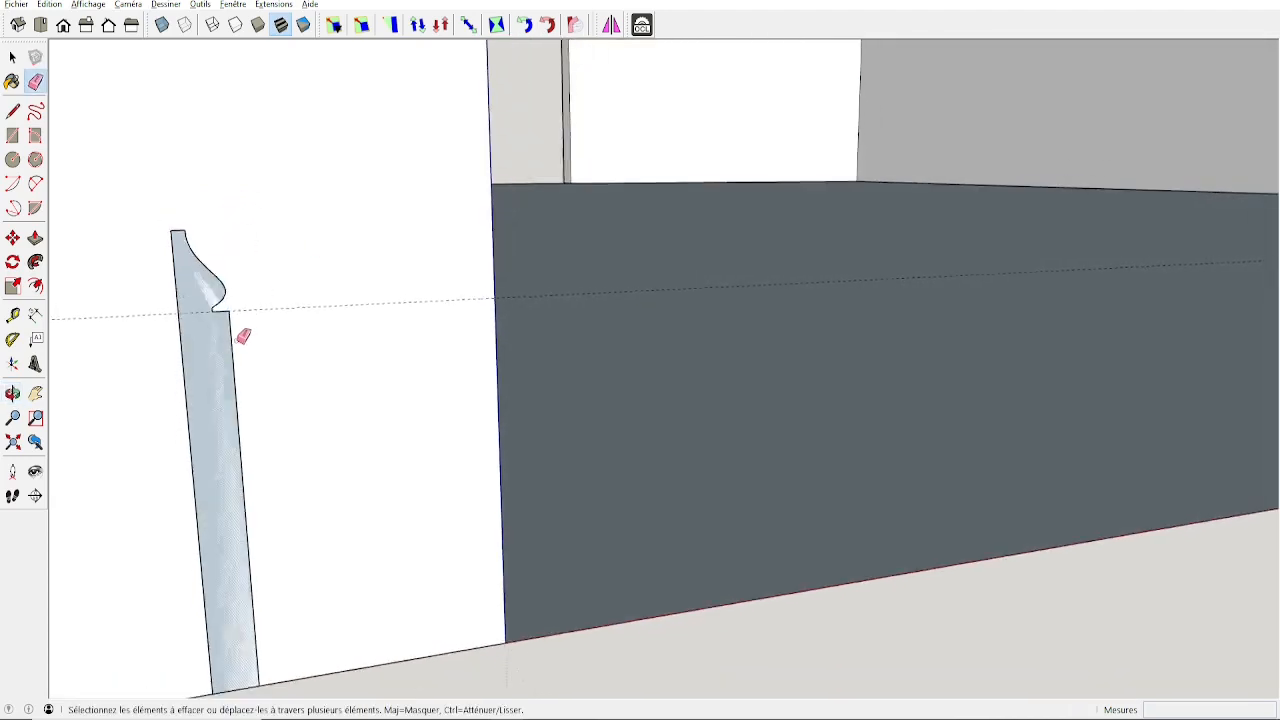
{"action": "scroll", "coordinate": [243, 336], "scroll_direction": "down", "scroll_amount": 3}
Step: Move the whole profile from its lower inner endpoint to the room's front floor corner and reverse its face
{"action": "key", "text": "space"}
{"action": "mouse_move", "coordinate": [163, 251]}
{"action": "left_mouse_down"}
{"action": "mouse_move", "coordinate": [314, 606]}
{"action": "mouse_move", "coordinate": [295, 586]}
{"action": "left_mouse_up"}
{"action": "key", "text": "m"}
{"action": "left_click", "coordinate": [228, 508]}
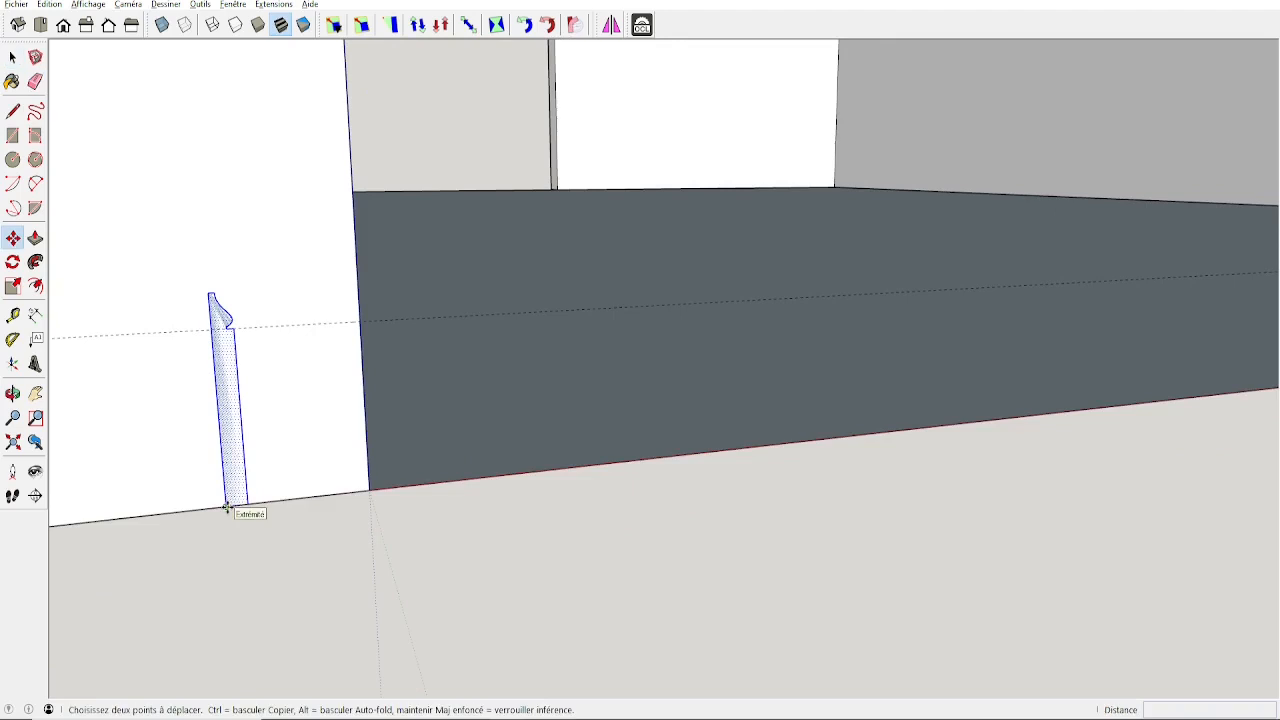
{"action": "left_click", "coordinate": [371, 491]}
{"action": "middle_click_drag", "start_coordinate": [371, 491], "coordinate": [251, 434]}
{"action": "key", "text": "space"}
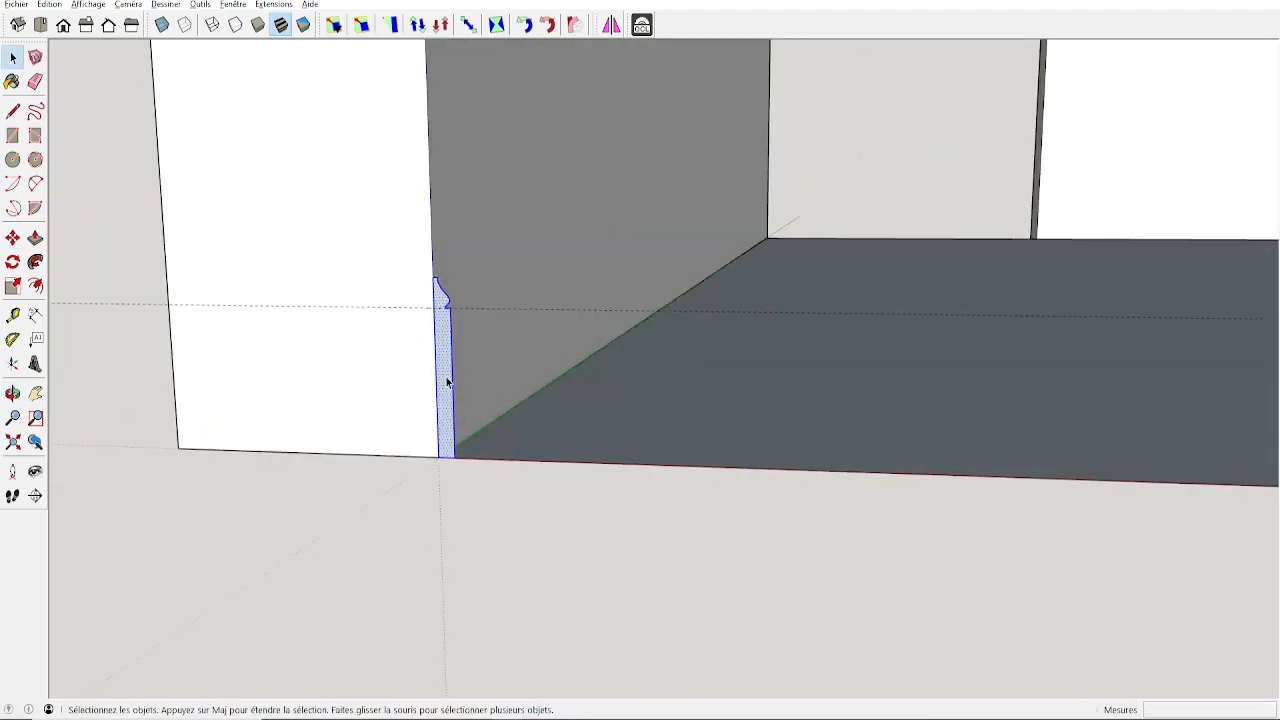
{"action": "right_click", "coordinate": [446, 378]}
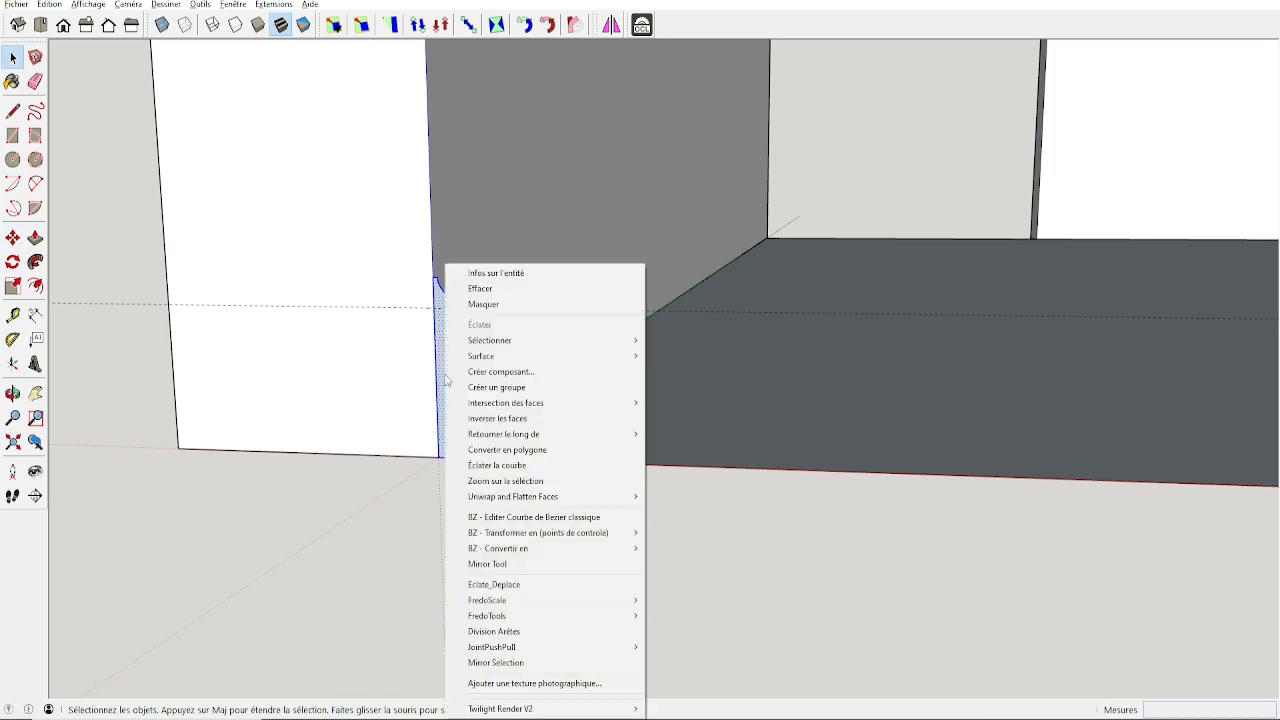
{"action": "left_click", "coordinate": [490, 420]}
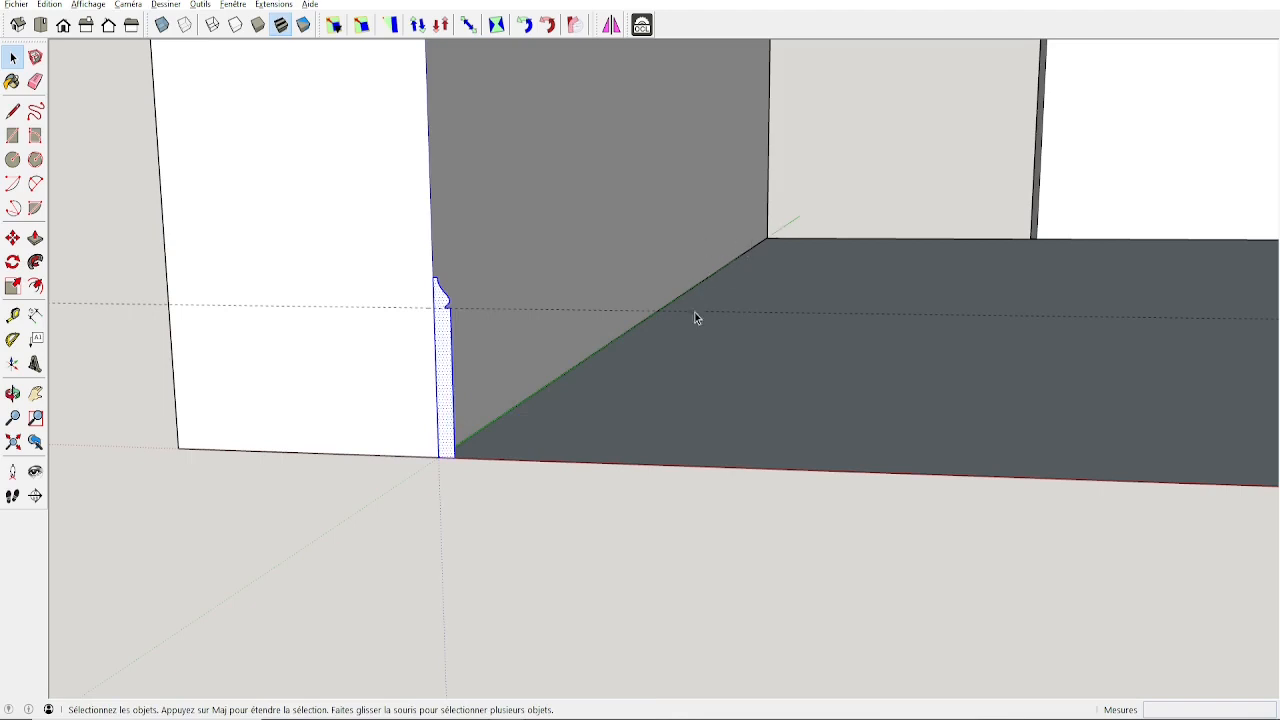
Step: Try to extrude the profile 7000 mm along the wall to the far end, and undo that extrusion
{"action": "key", "text": "p"}
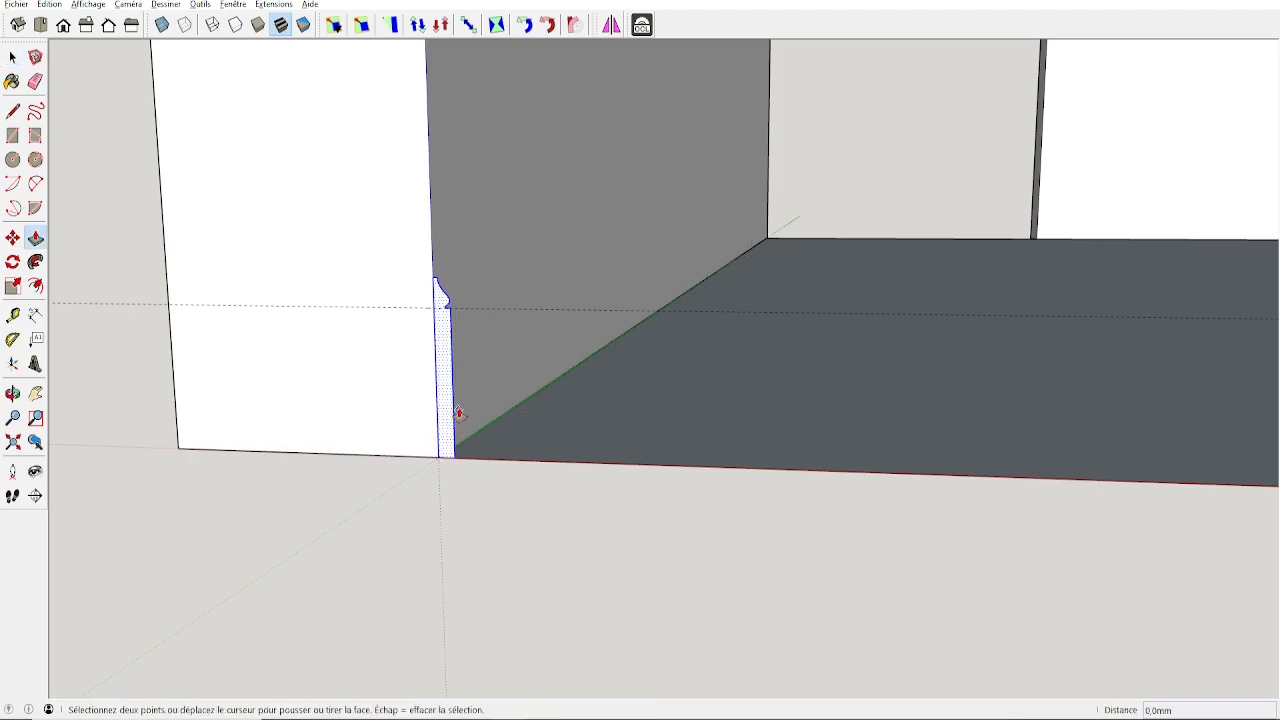
{"action": "left_click", "coordinate": [451, 410]}
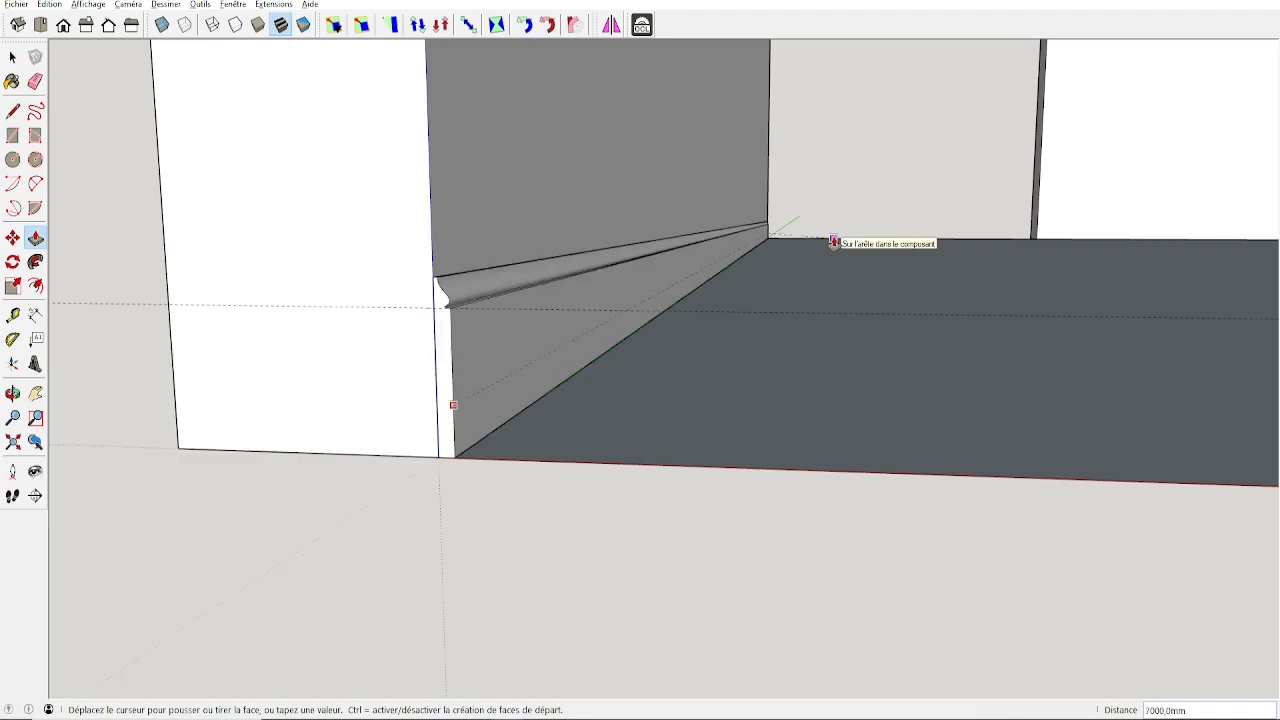
{"action": "left_click", "coordinate": [834, 242]}
{"action": "middle_click_drag", "start_coordinate": [731, 300], "coordinate": [502, 383]}
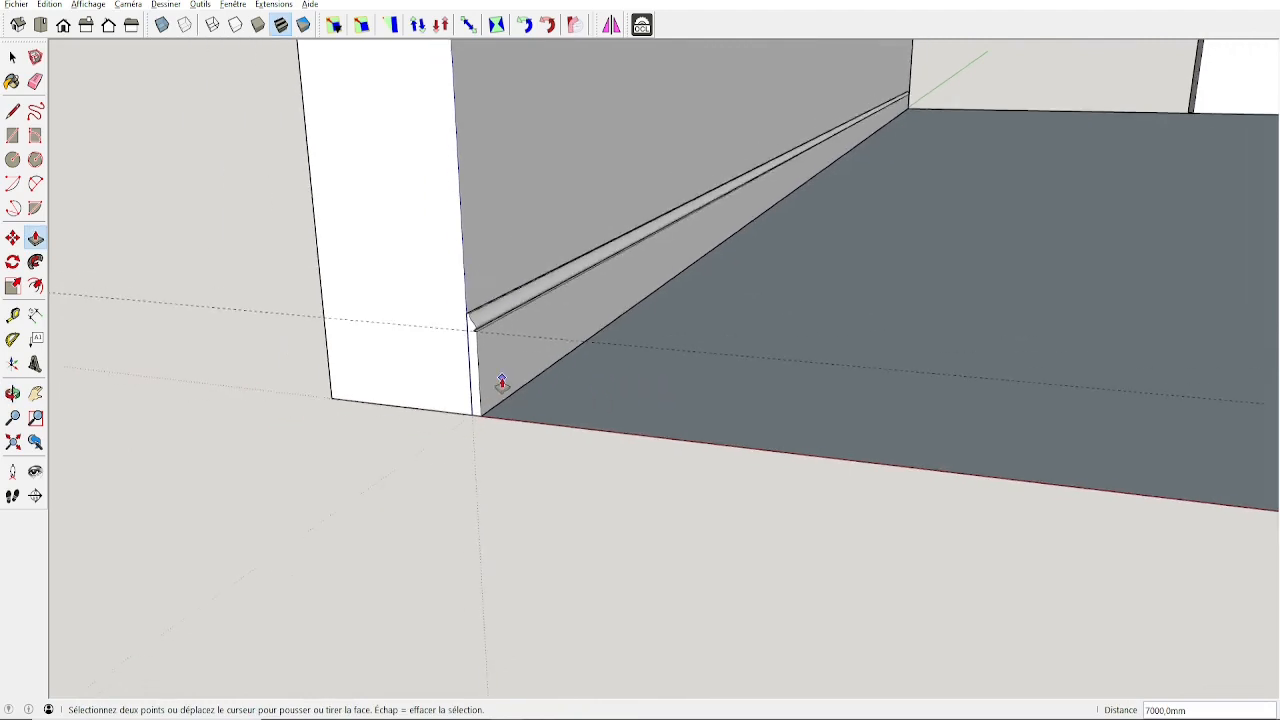
{"action": "key", "text": "ctrl+z"}
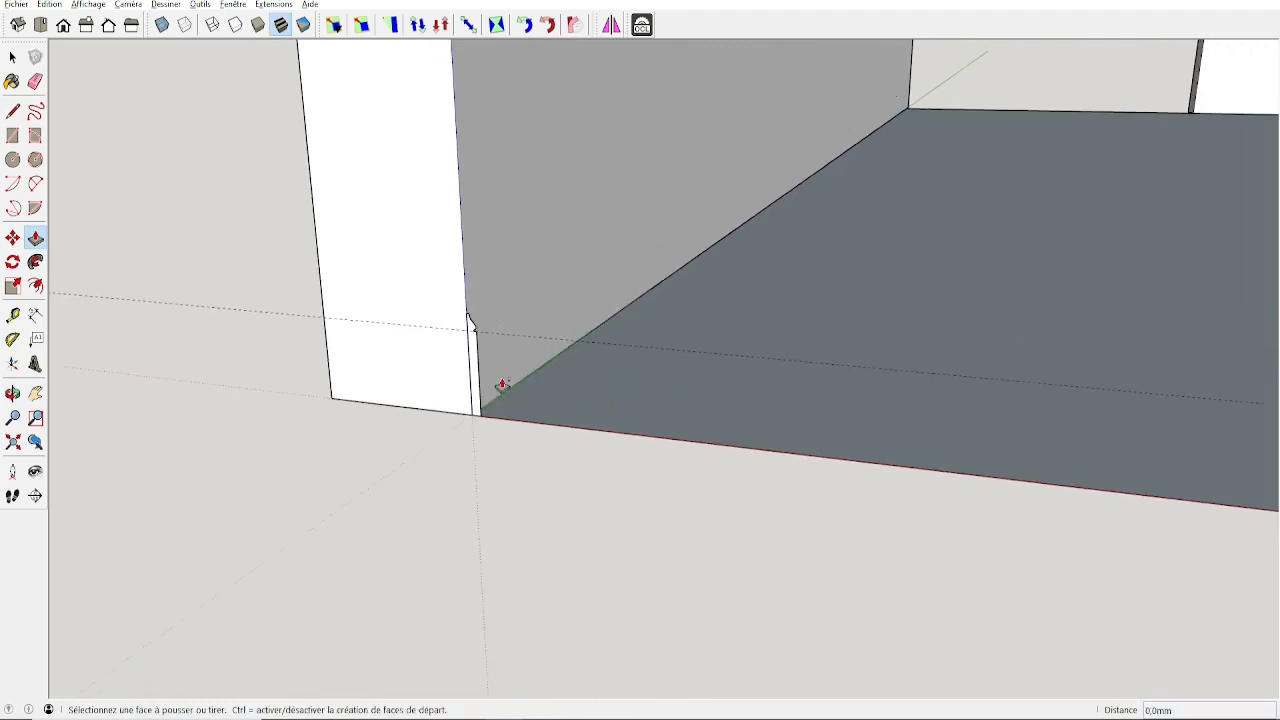
Step: Erase the horizontal construction guide and extrude the skirting profile 7000 mm along the wall to the room's far end
{"action": "key", "text": "e"}
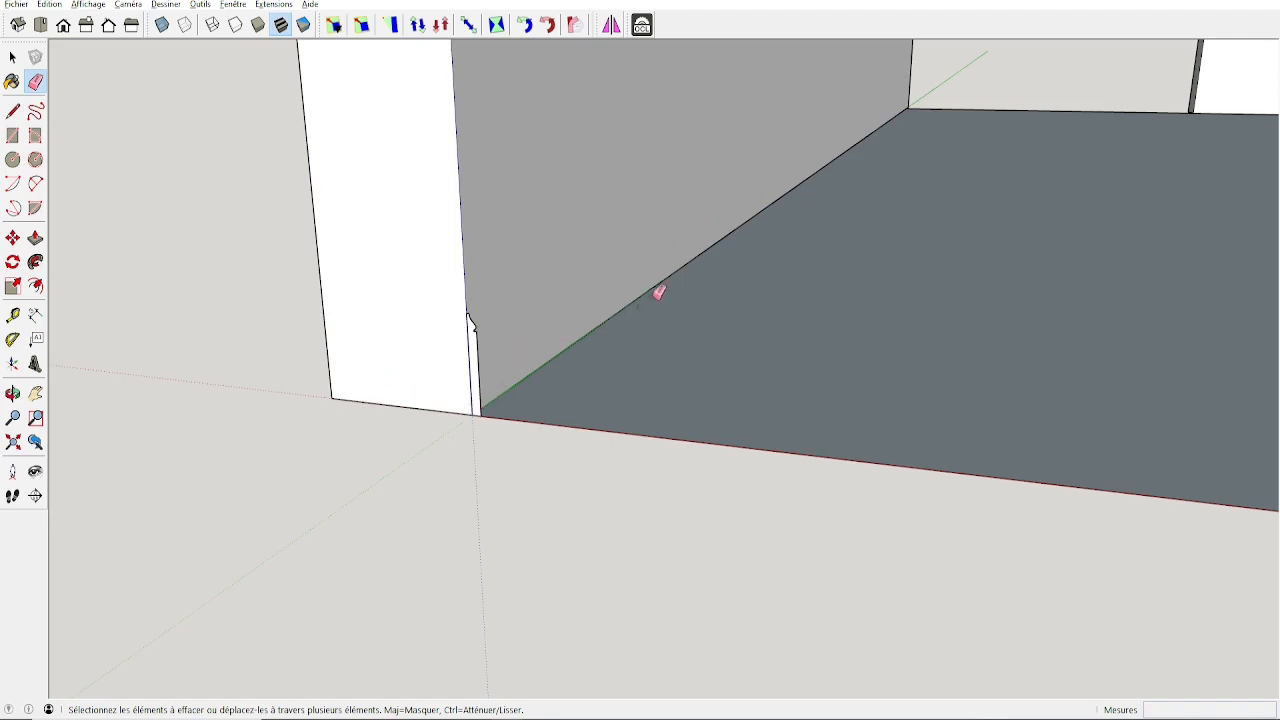
{"action": "key", "text": "p"}
{"action": "left_click", "coordinate": [472, 386]}
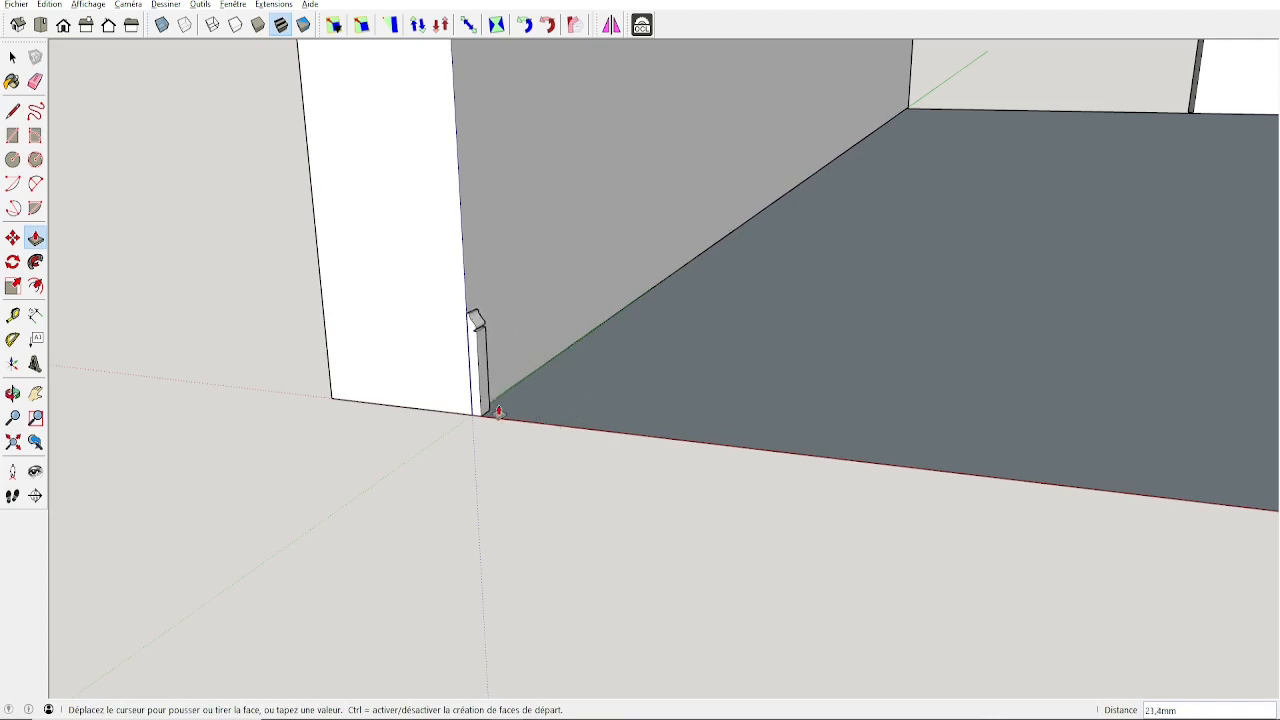
{"action": "left_click", "coordinate": [972, 113]}
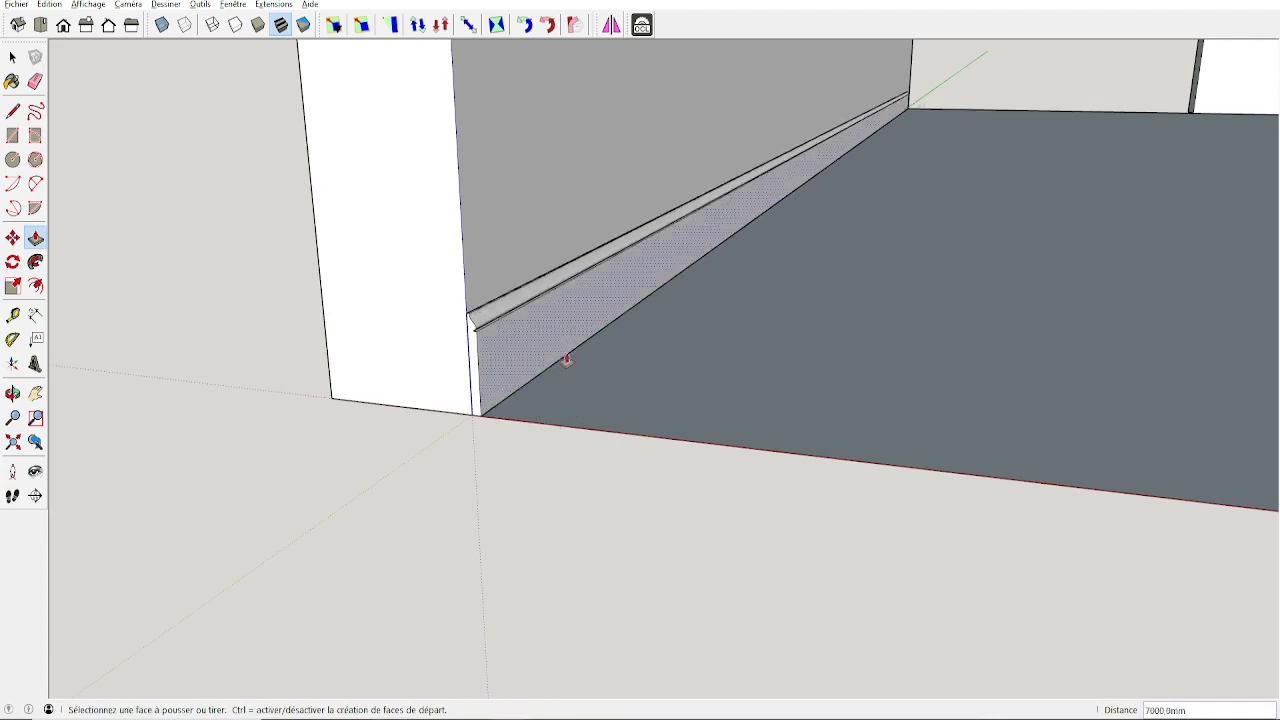
{"action": "scroll", "coordinate": [514, 359], "scroll_direction": "down", "scroll_amount": 2}
{"action": "scroll", "coordinate": [494, 369], "scroll_direction": "up", "scroll_amount": 1}
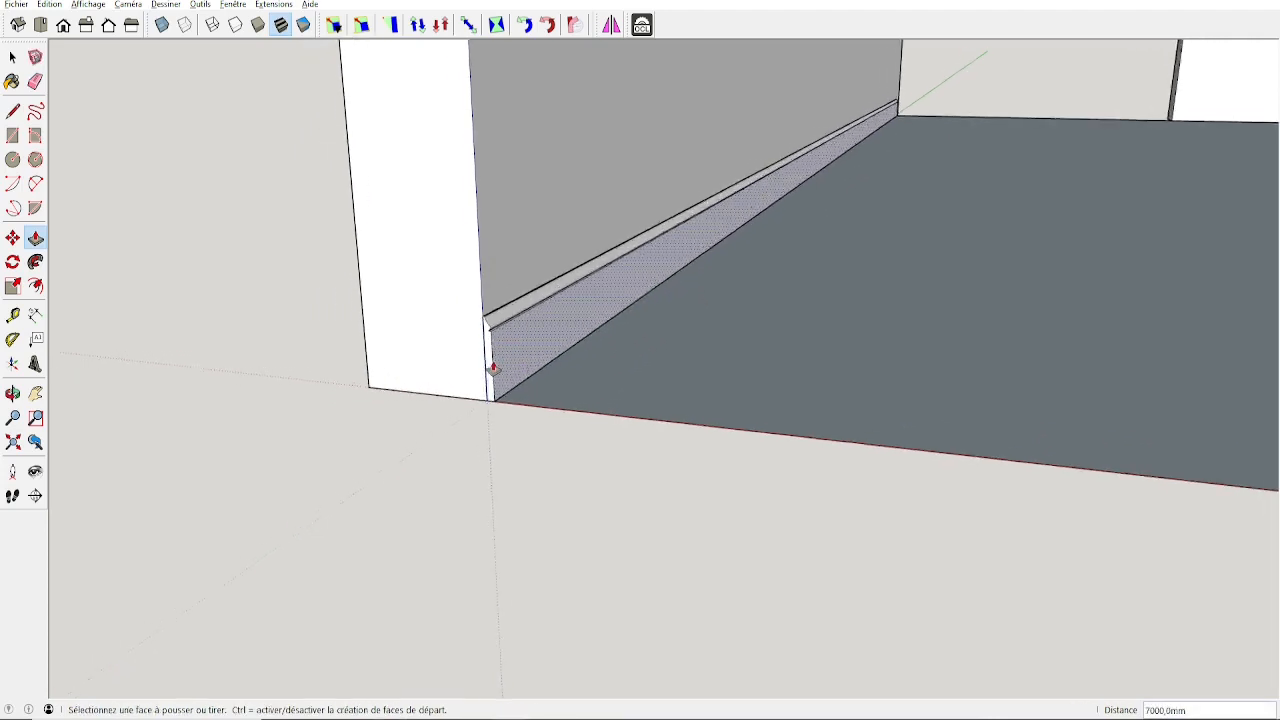
{"action": "scroll", "coordinate": [494, 368], "scroll_direction": "down", "scroll_amount": 2}
{"action": "middle_click_drag", "start_coordinate": [495, 367], "coordinate": [338, 352]}
{"action": "scroll", "coordinate": [531, 341], "scroll_direction": "down", "scroll_amount": 3}
{"action": "middle_click_drag", "start_coordinate": [712, 332], "coordinate": [1181, 303]}
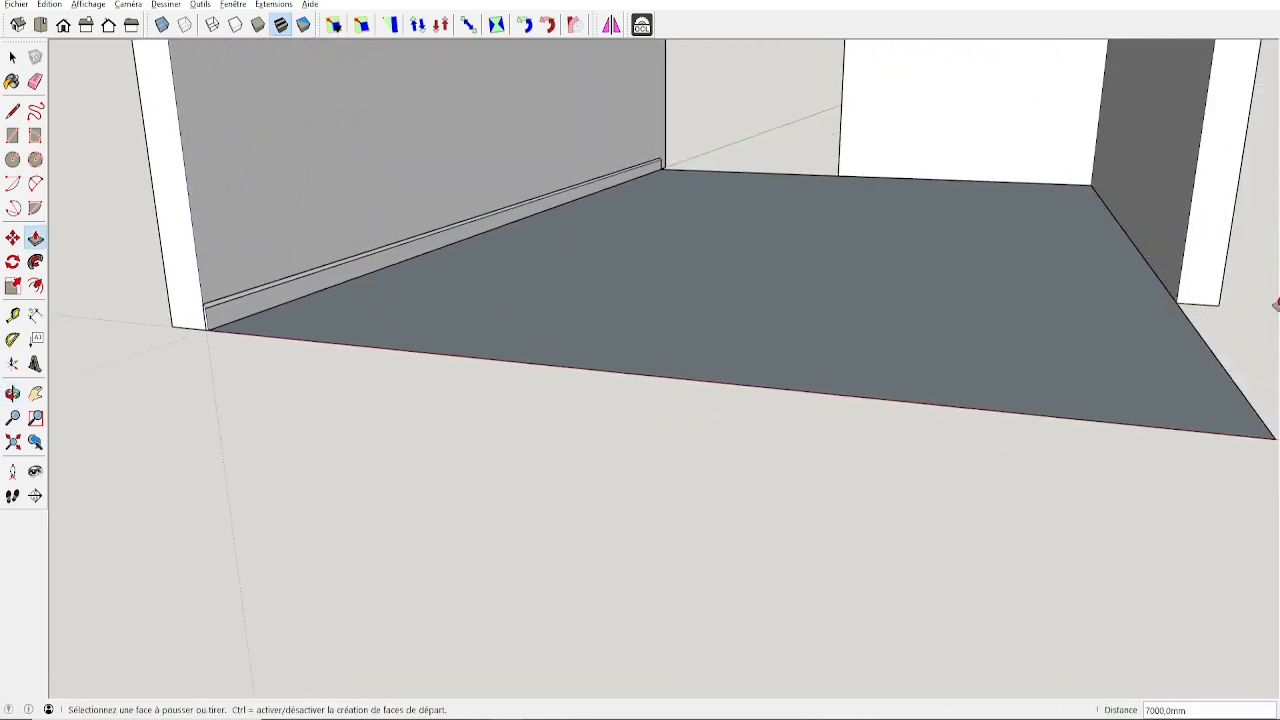
Step: Select the skirting's front end profile and paste a copy onto the front end face of the opposite wall
{"action": "scroll", "coordinate": [500, 302], "scroll_direction": "up", "scroll_amount": 4}
{"action": "middle_click_drag", "start_coordinate": [501, 347], "coordinate": [629, 277]}
{"action": "key", "text": "space"}
{"action": "left_click_drag", "start_coordinate": [200, 324], "coordinate": [256, 490]}
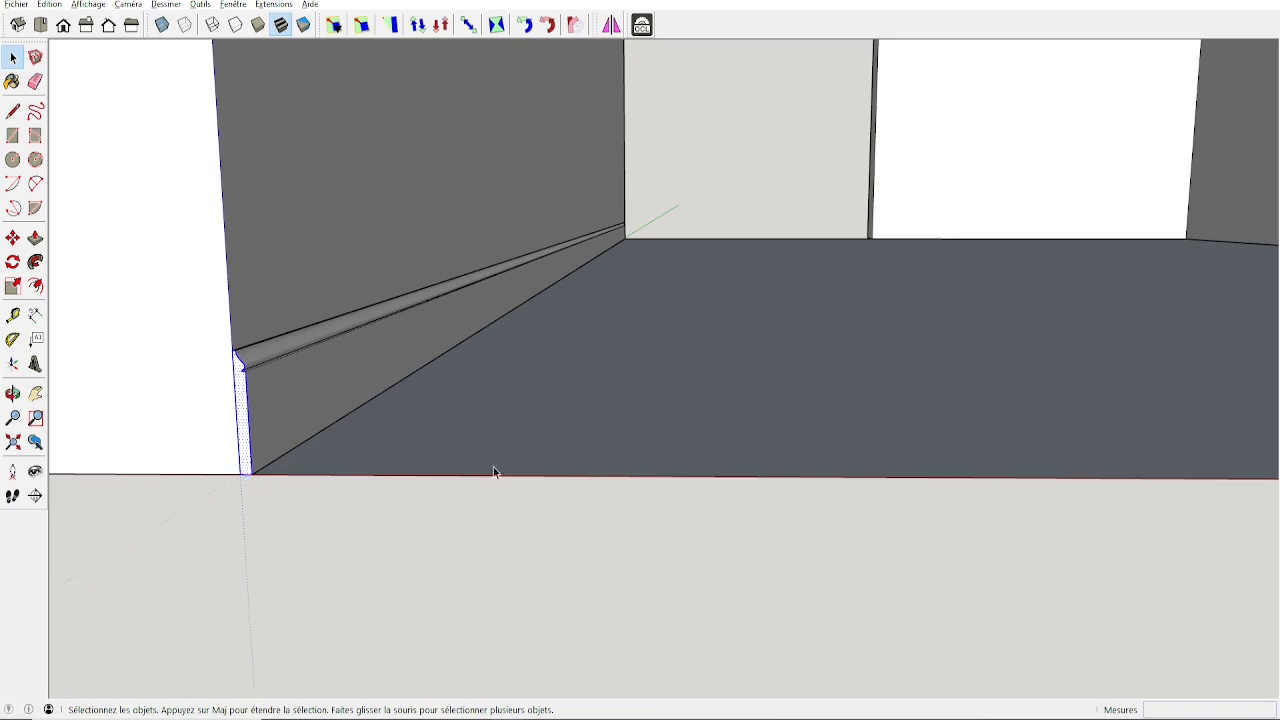
{"action": "middle_click_drag", "start_coordinate": [493, 467], "coordinate": [630, 403]}
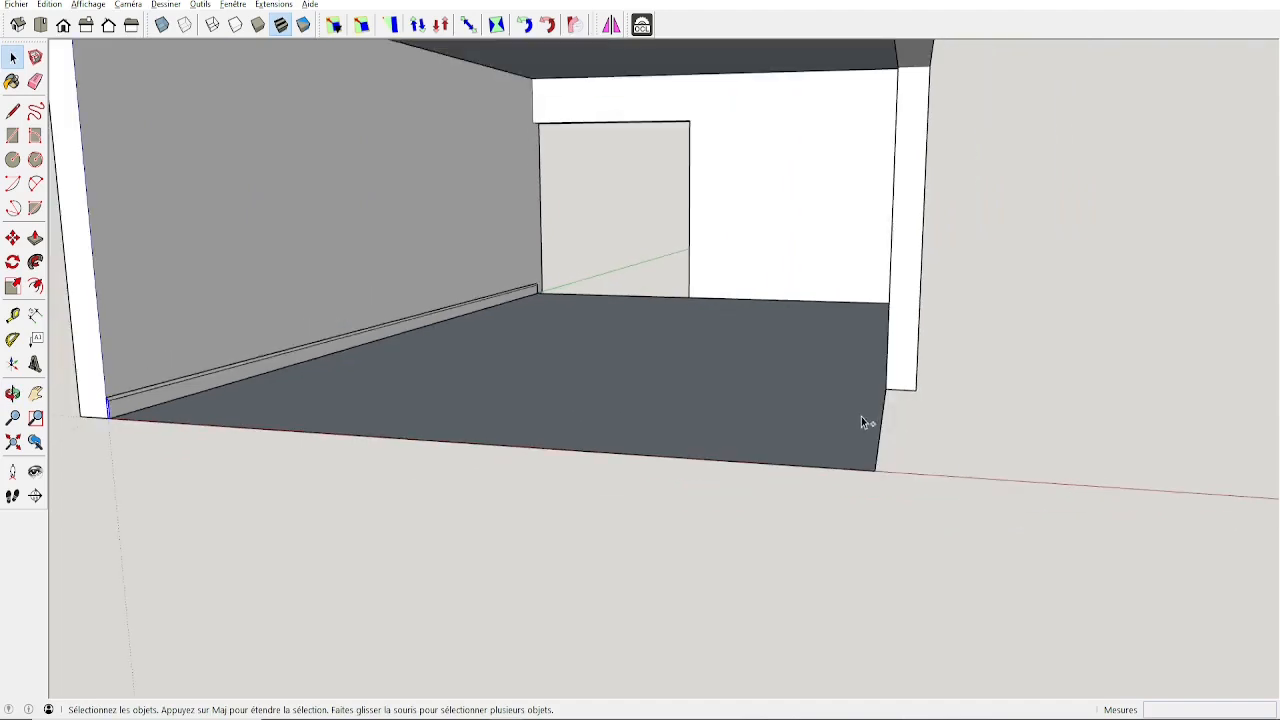
{"action": "key", "text": "ctrl+v"}
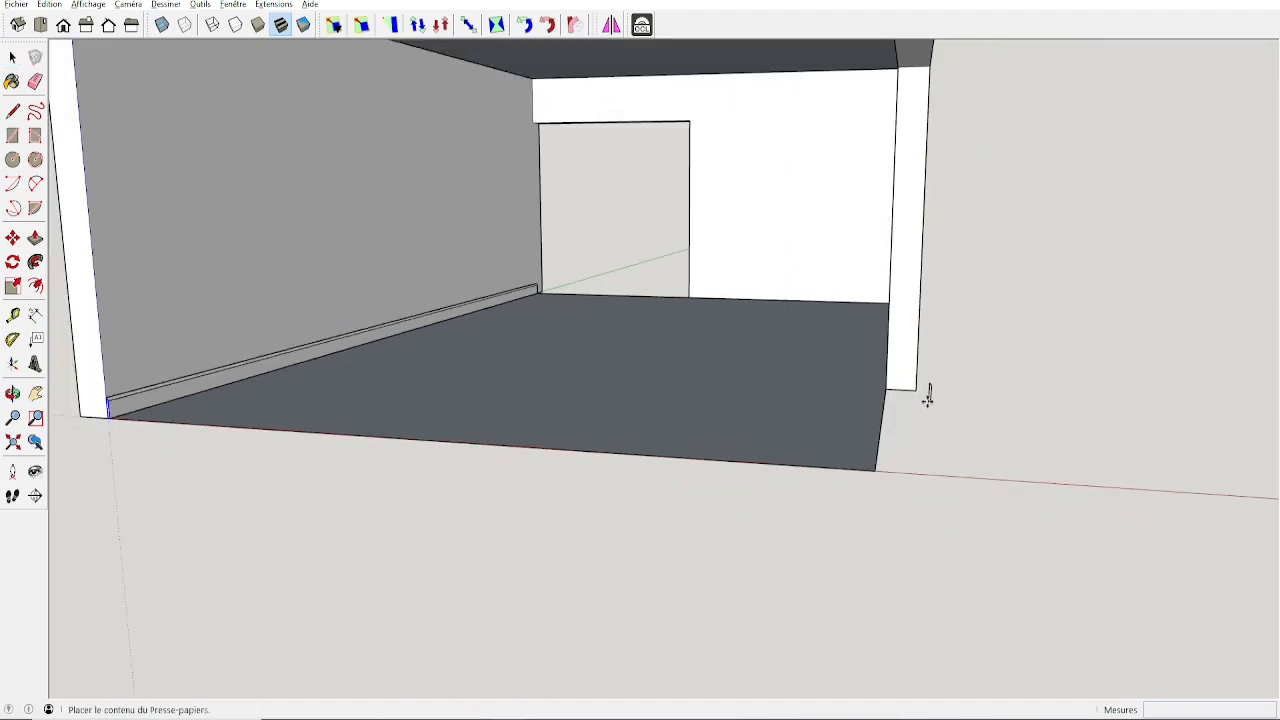
{"action": "scroll", "coordinate": [900, 375], "scroll_direction": "up", "scroll_amount": 3}
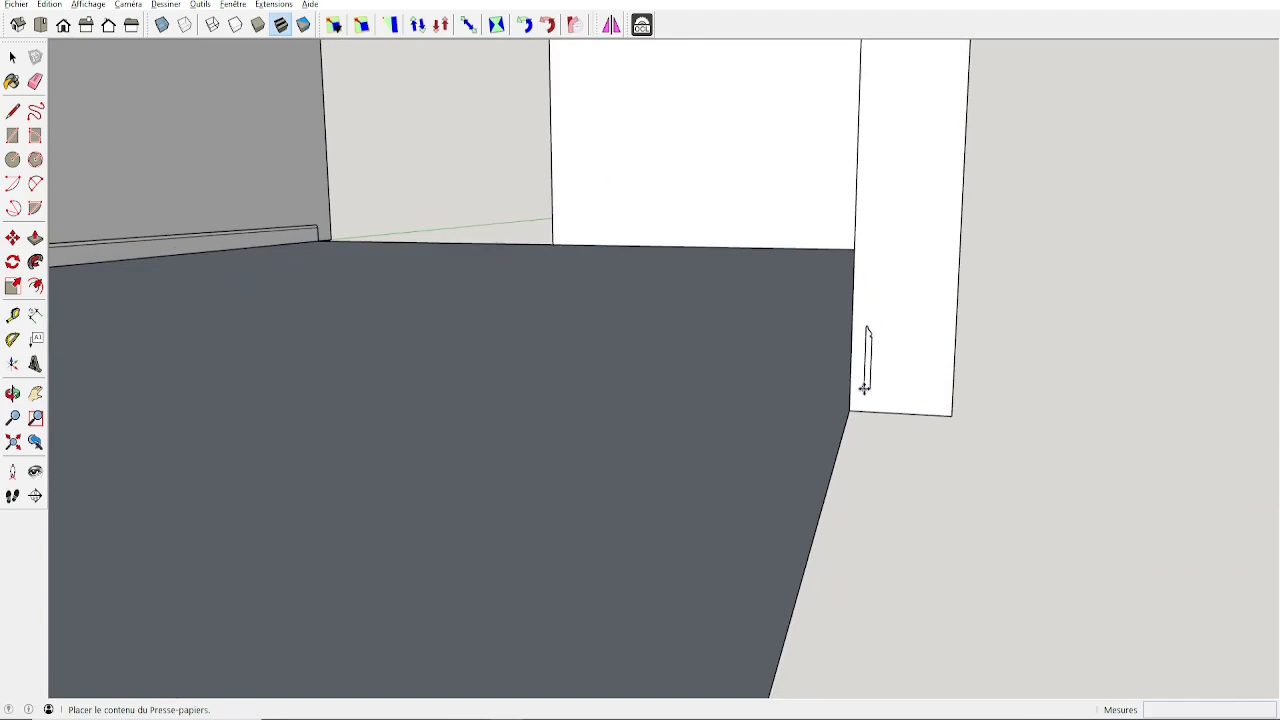
{"action": "left_click", "coordinate": [884, 390]}
{"action": "key", "text": "m"}
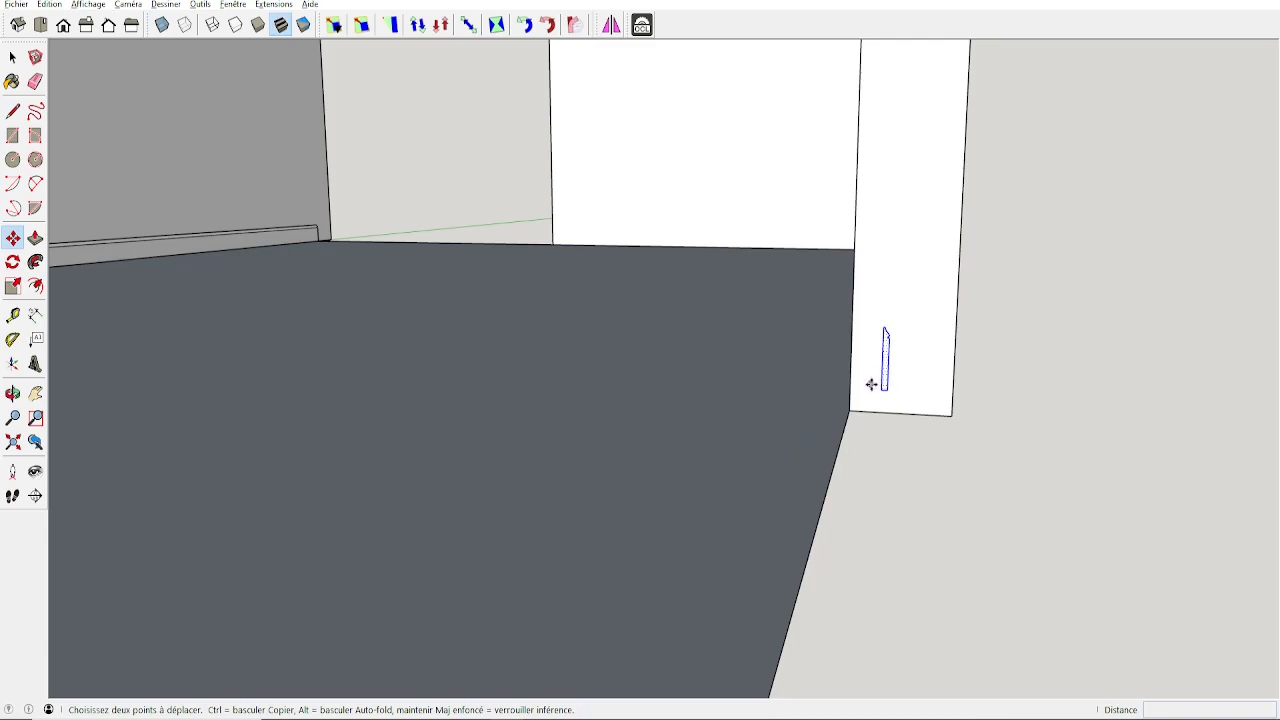
{"action": "middle_click_drag", "start_coordinate": [586, 457], "coordinate": [543, 457]}
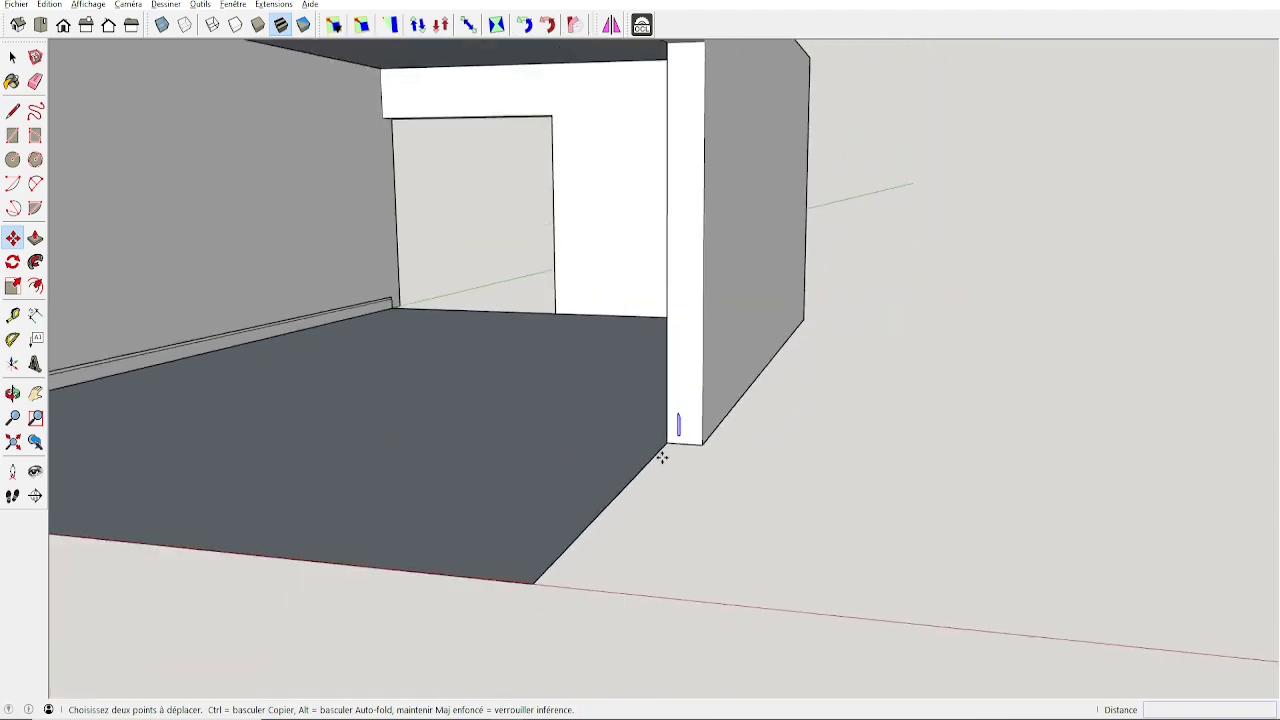
{"action": "middle_click_drag", "start_coordinate": [529, 371], "coordinate": [797, 377]}
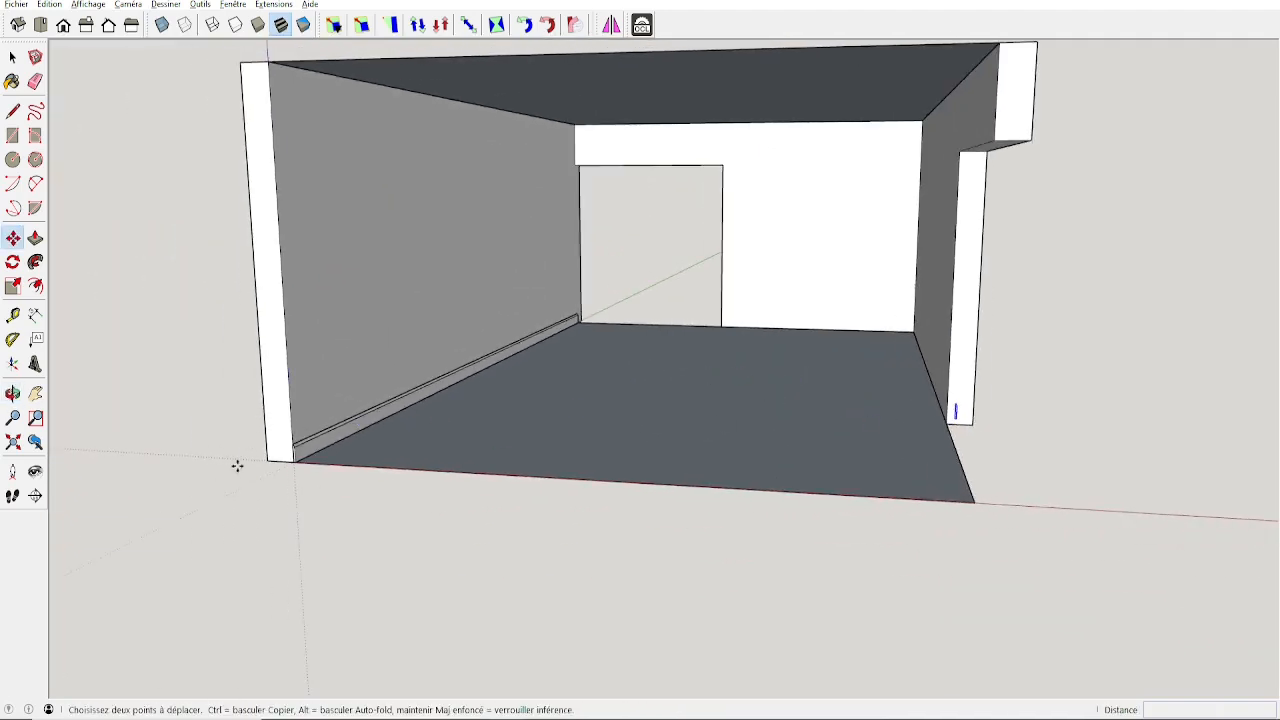
Step: Copy the skirting's front end profile from its lower inner corner to the lower inner corner of the opposite wall's end face
{"action": "scroll", "coordinate": [237, 466], "scroll_direction": "up", "scroll_amount": 5}
{"action": "key", "text": "space"}
{"action": "scroll", "coordinate": [335, 464], "scroll_direction": "up", "scroll_amount": 1}
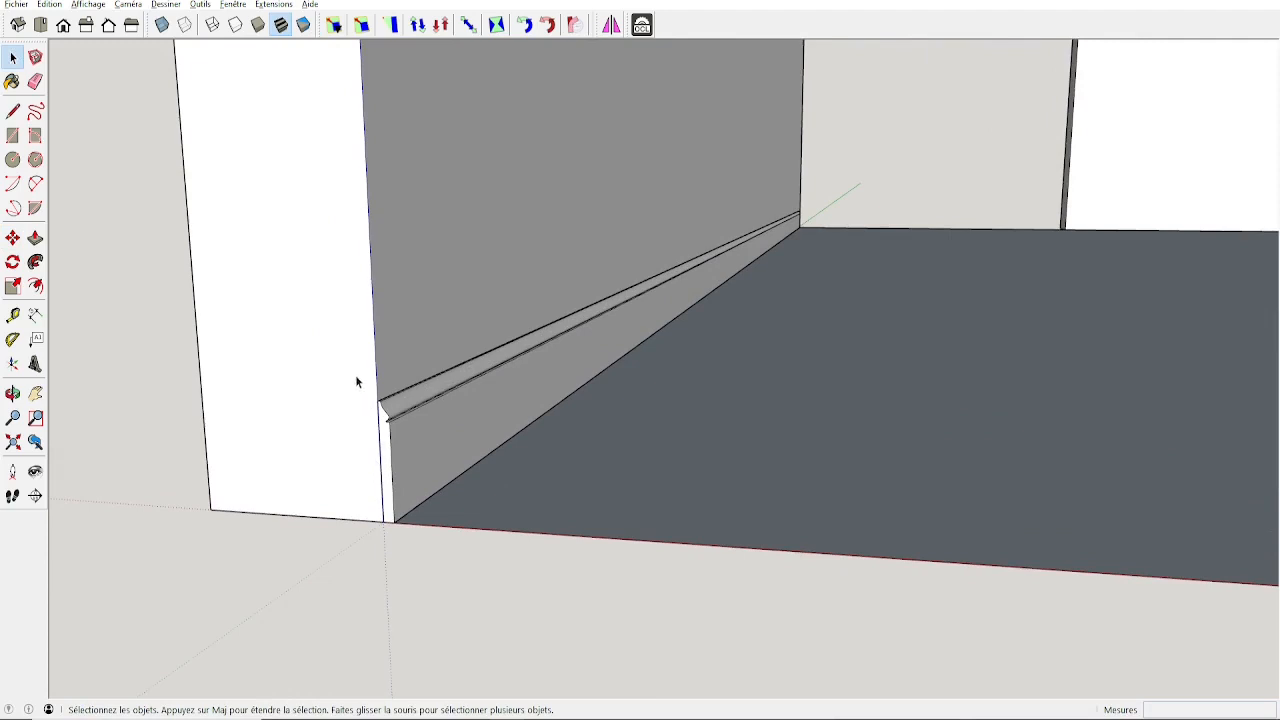
{"action": "left_click_drag", "start_coordinate": [356, 379], "coordinate": [423, 577]}
{"action": "key", "text": "m"}
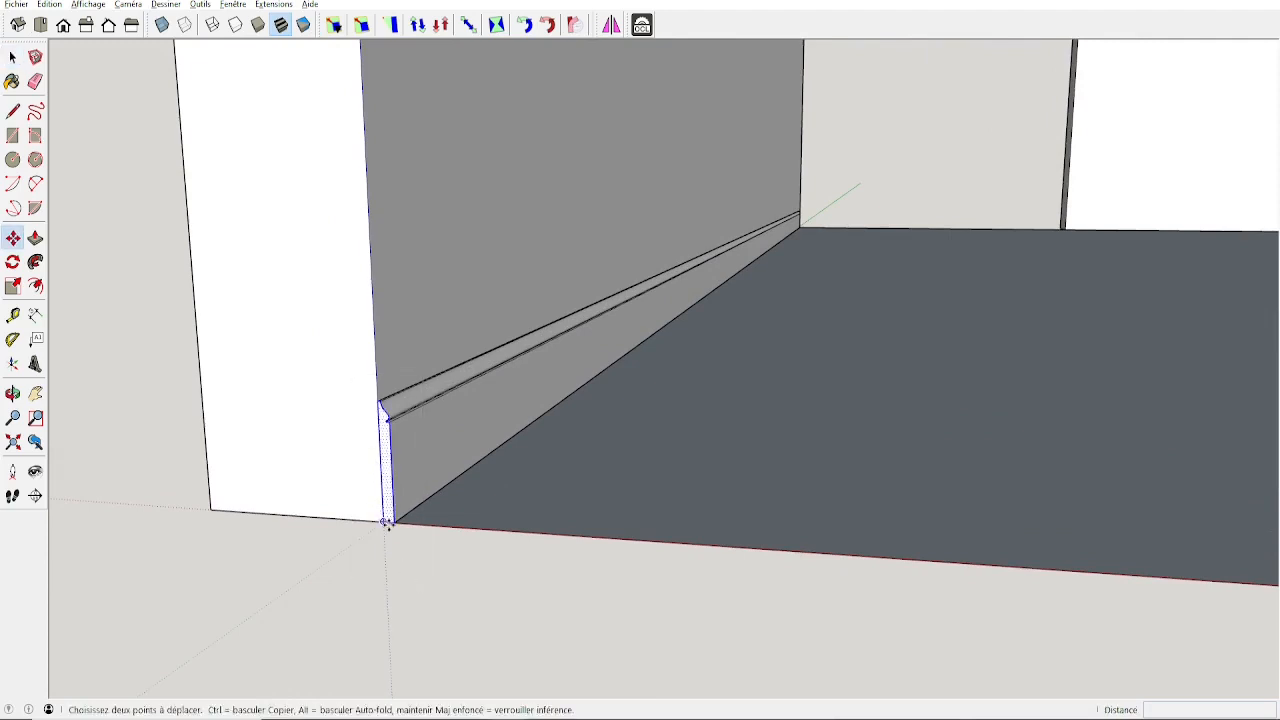
{"action": "left_click", "coordinate": [384, 522]}
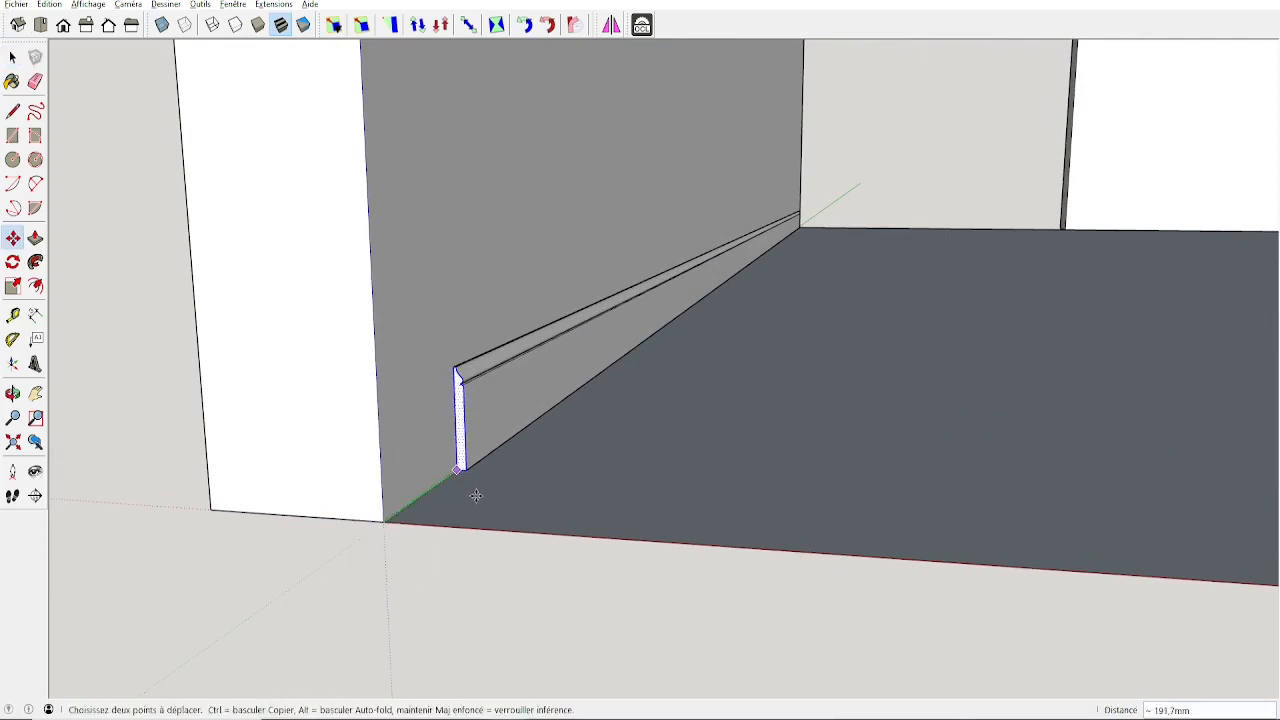
{"action": "key", "text": "ctrl"}
{"action": "scroll", "coordinate": [672, 506], "scroll_direction": "down", "scroll_amount": 3}
{"action": "middle_click_drag", "start_coordinate": [735, 500], "coordinate": [83, 492], "text": "shift"}
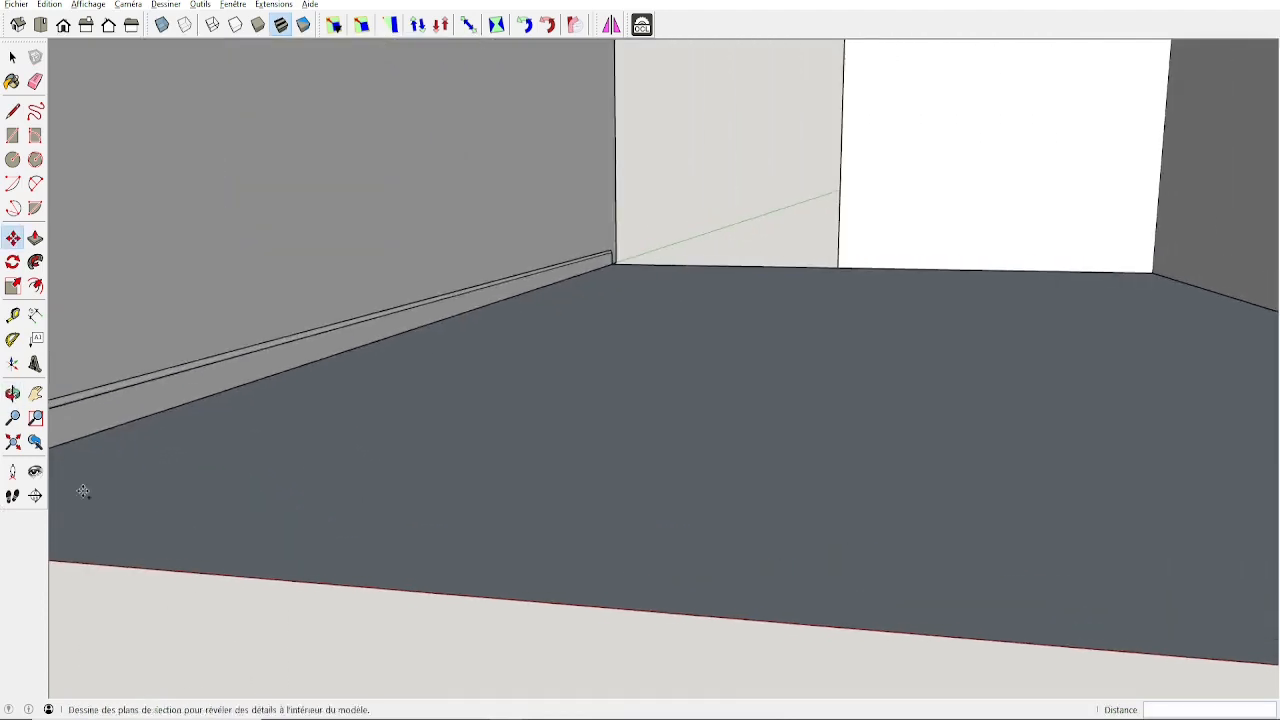
{"action": "scroll", "coordinate": [930, 505], "scroll_direction": "down", "scroll_amount": 4}
{"action": "scroll", "coordinate": [1006, 505], "scroll_direction": "down", "scroll_amount": 1}
{"action": "middle_click_drag", "start_coordinate": [790, 505], "coordinate": [243, 506], "text": "shift"}
{"action": "scroll", "coordinate": [470, 476], "scroll_direction": "up", "scroll_amount": 2}
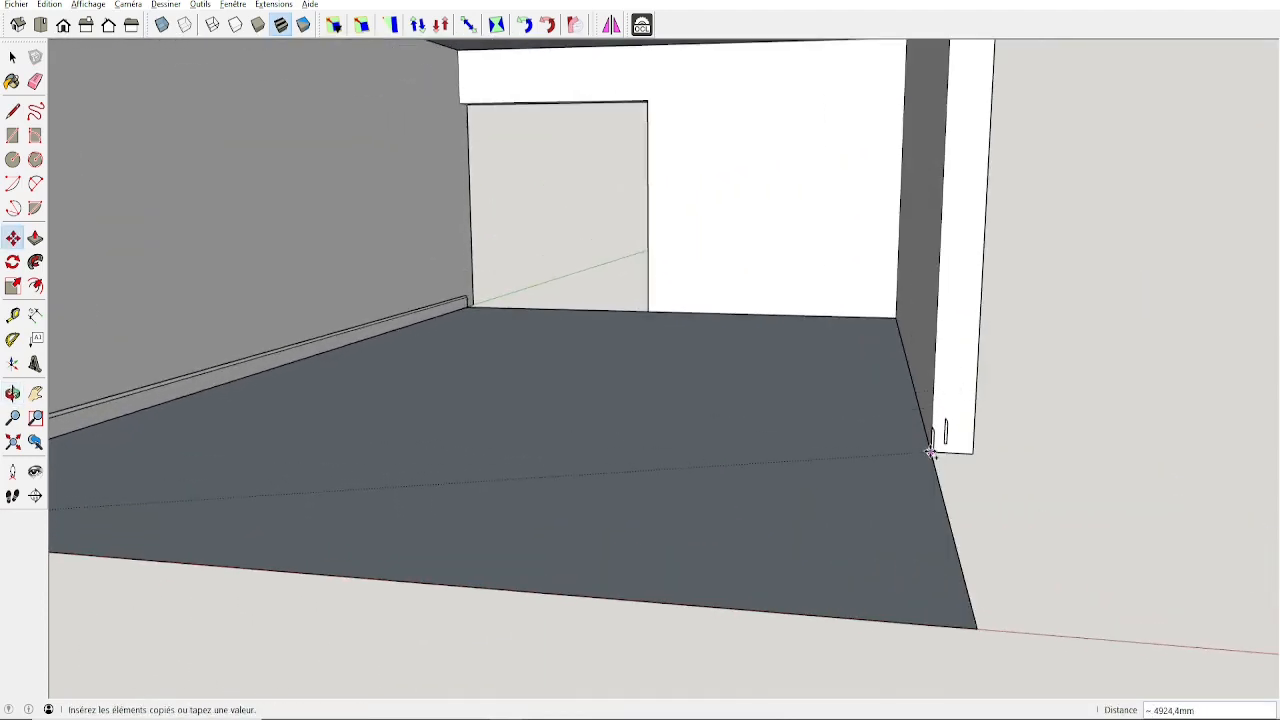
{"action": "left_click", "coordinate": [930, 452]}
{"action": "scroll", "coordinate": [926, 440], "scroll_direction": "up", "scroll_amount": 4}
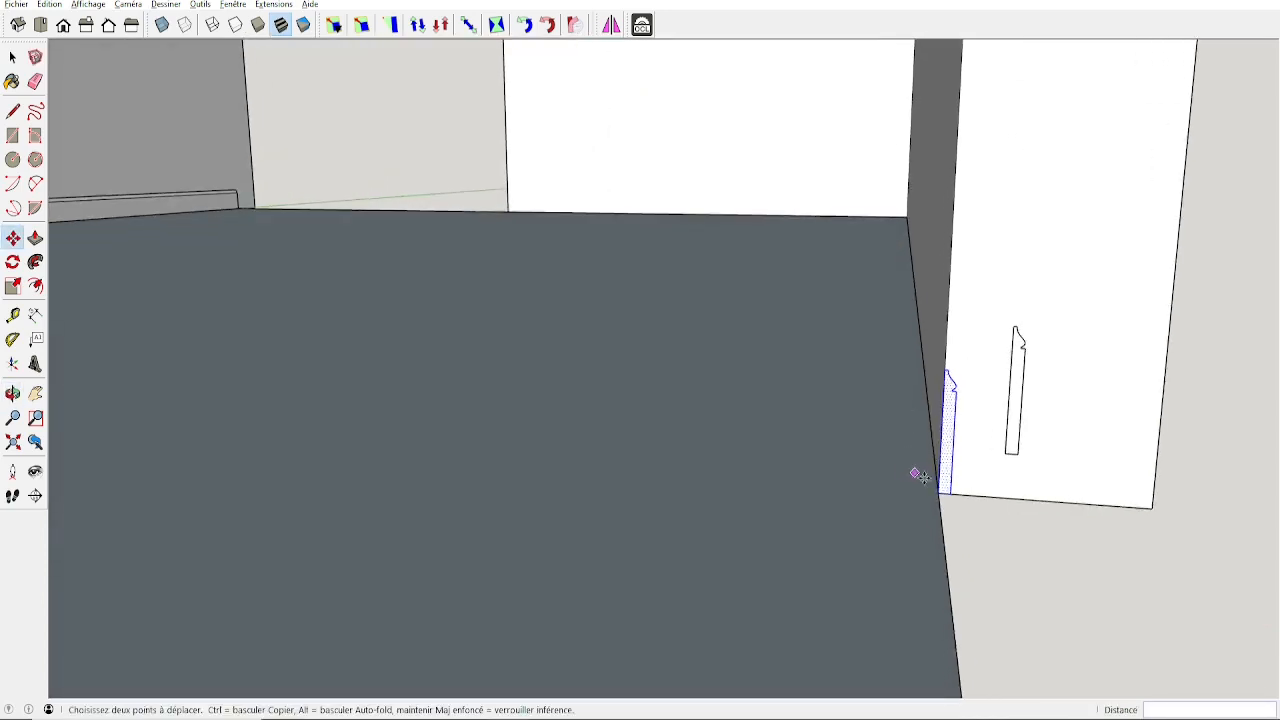
Step: Delete the loosely placed profile copy from the middle of the opposite wall's end face
{"action": "scroll", "coordinate": [951, 495], "scroll_direction": "down", "scroll_amount": 3}
{"action": "key", "text": "space"}
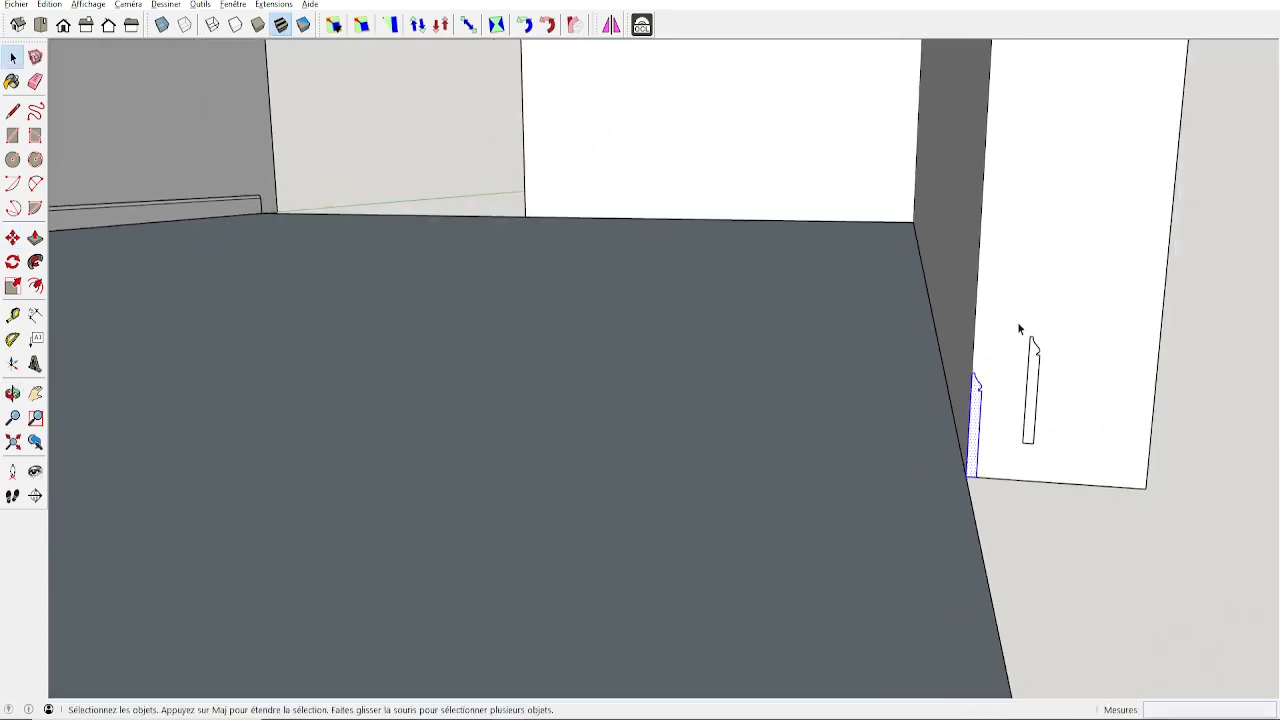
{"action": "left_click", "coordinate": [1031, 390]}
{"action": "key", "text": "Delete"}
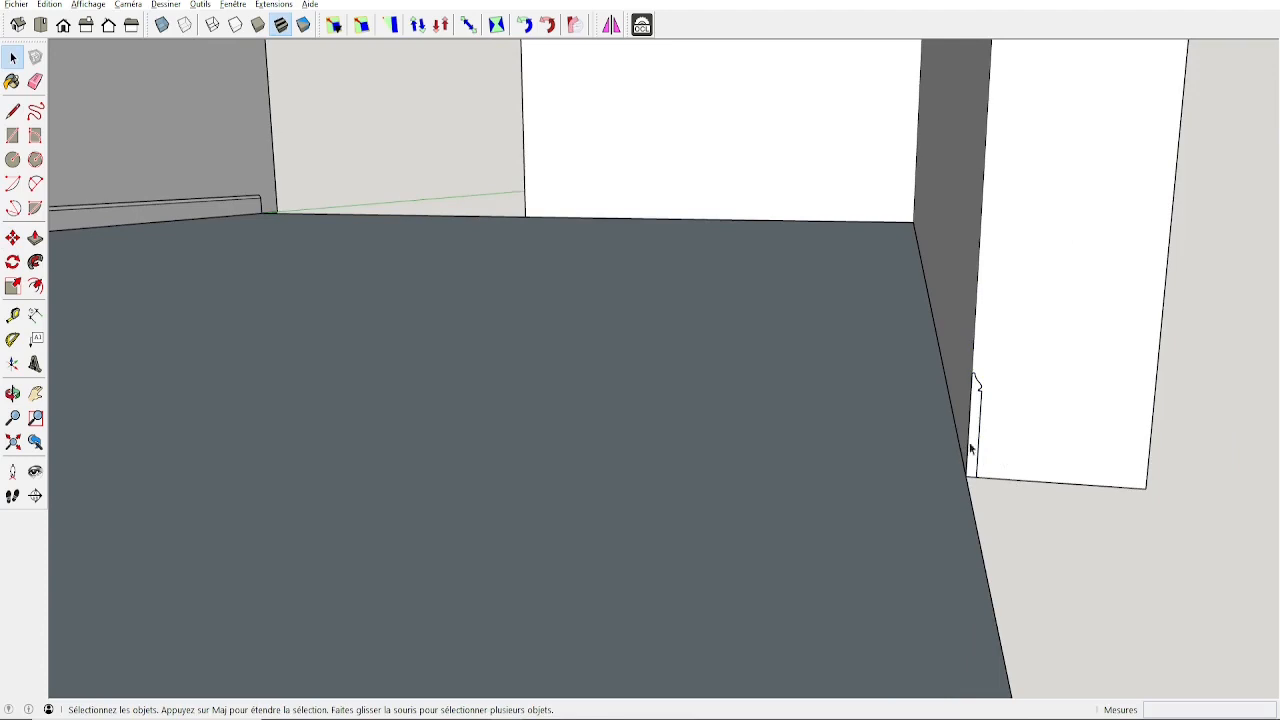
Step: Try scaling the skirting profile copy uniformly by a factor of 2, and undo the scaling
{"action": "middle_click_drag", "start_coordinate": [970, 450], "coordinate": [768, 350]}
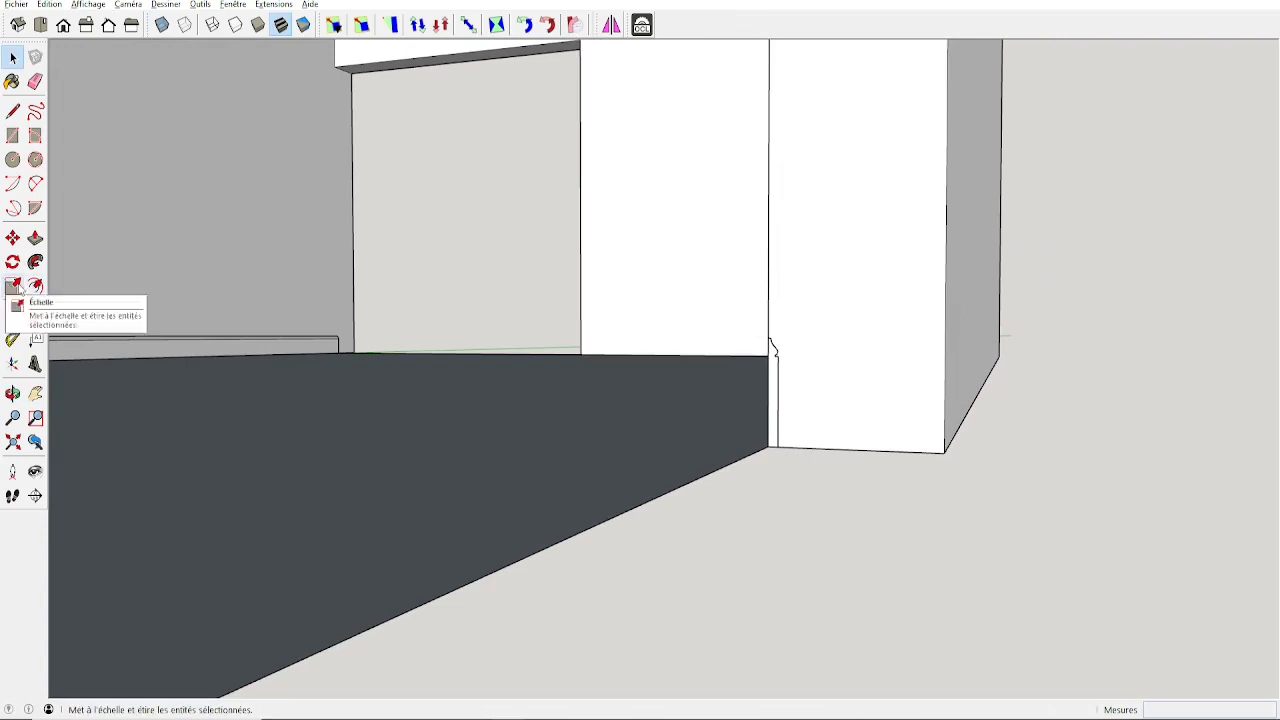
{"action": "left_click_drag", "start_coordinate": [684, 306], "coordinate": [842, 465]}
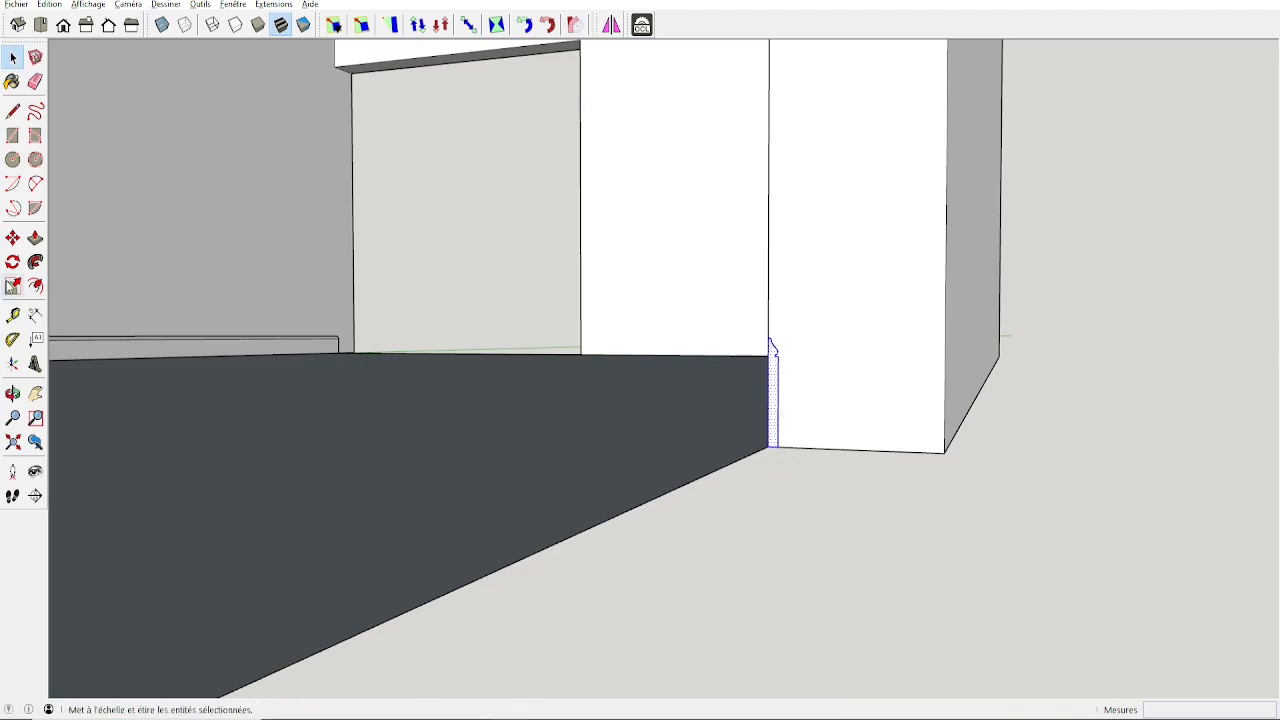
{"action": "left_click", "coordinate": [12, 286]}
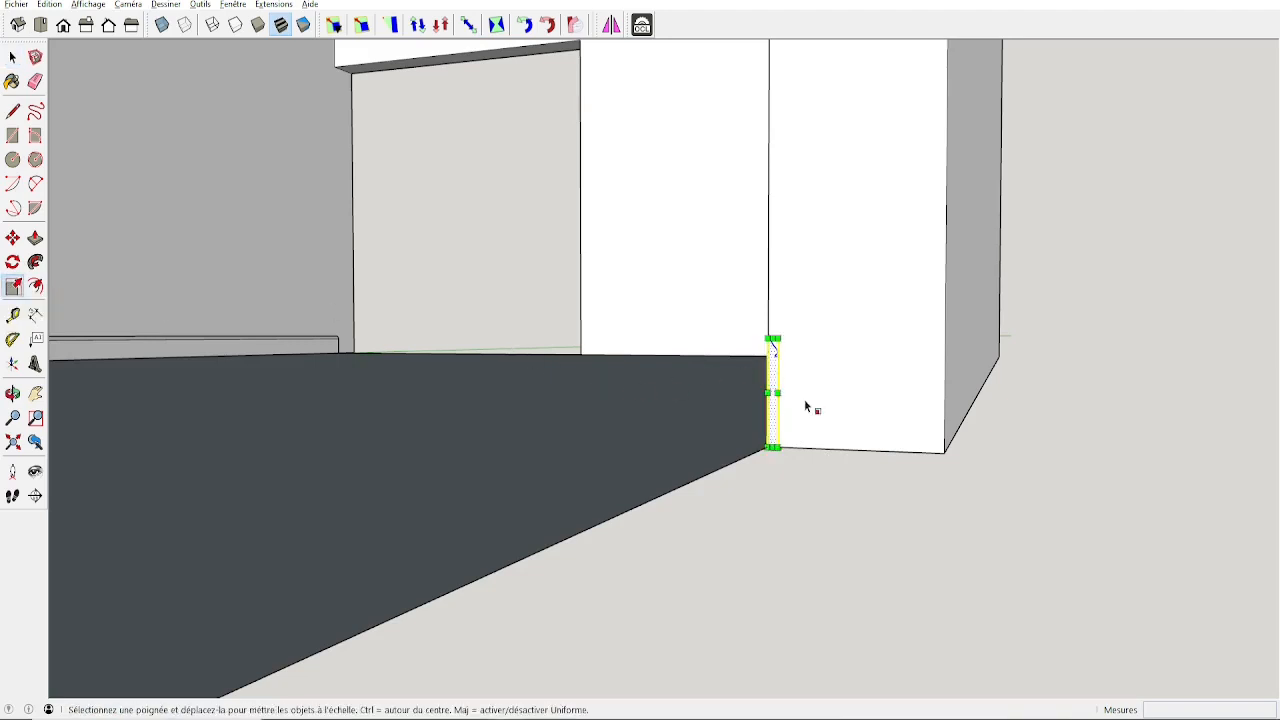
{"action": "left_click_drag", "start_coordinate": [777, 338], "coordinate": [808, 271]}
{"action": "type", "text": "2"}
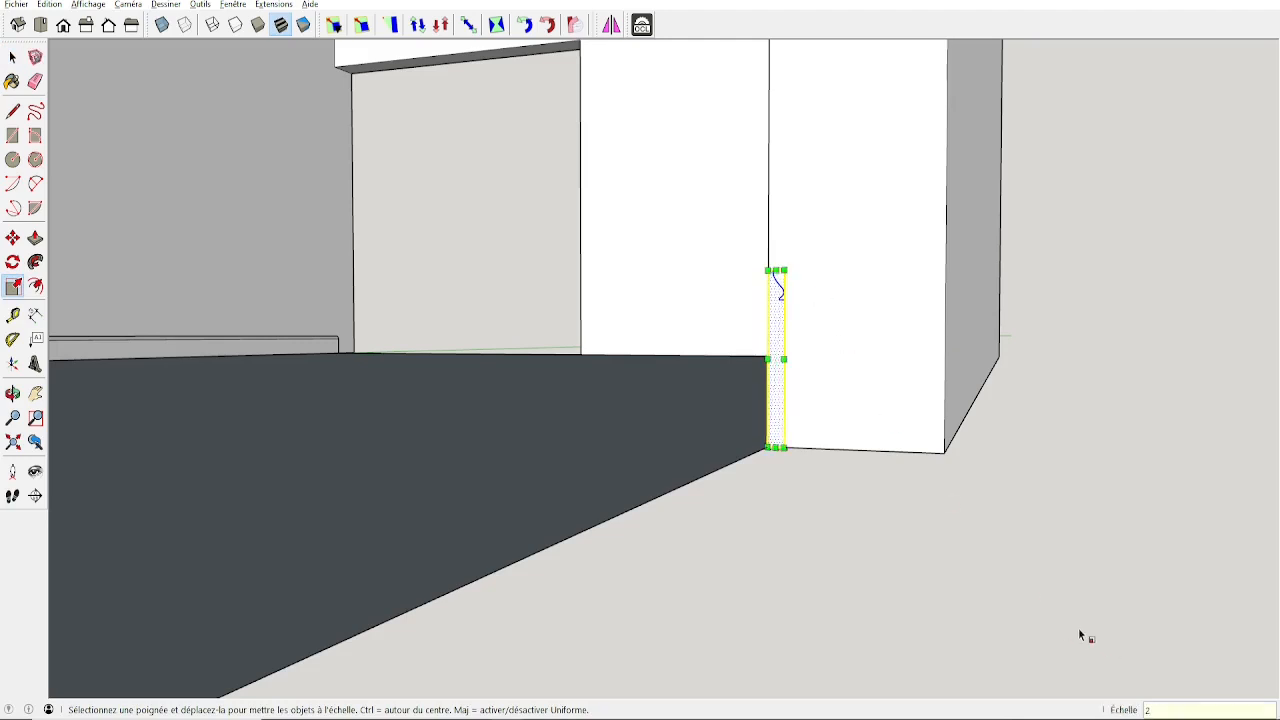
{"action": "key", "text": "Return"}
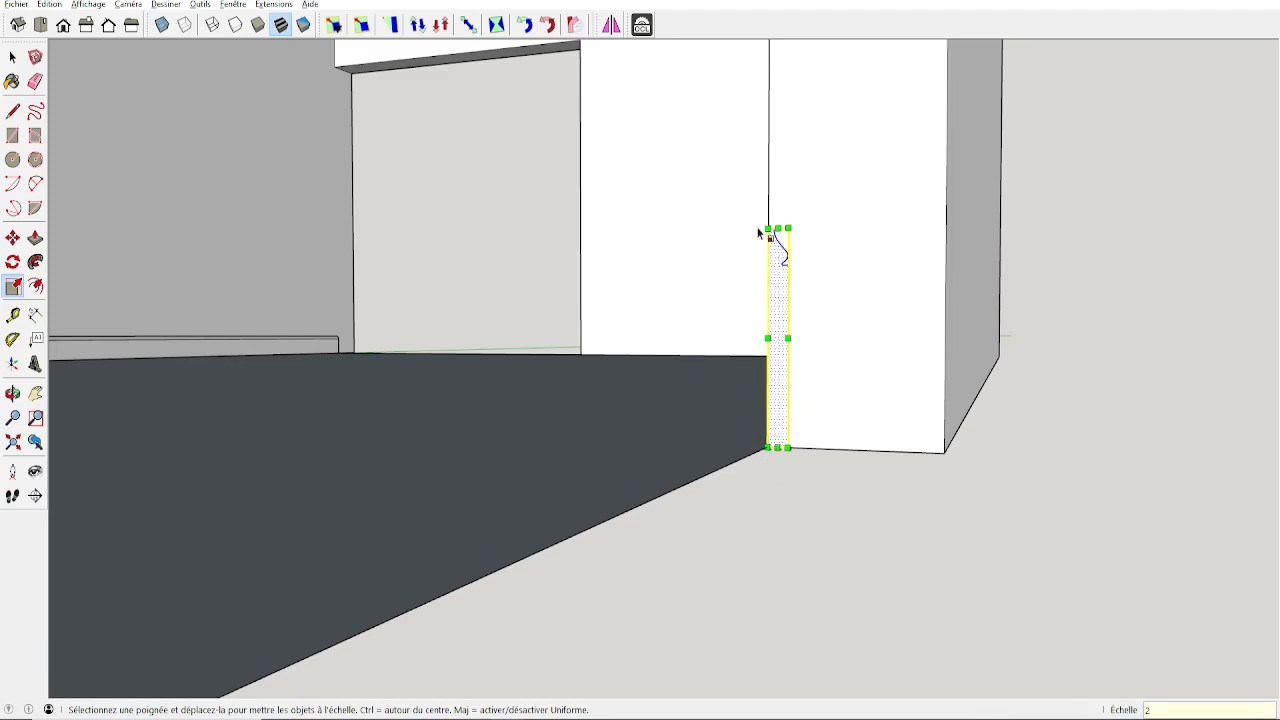
{"action": "key", "text": "ctrl+z"}
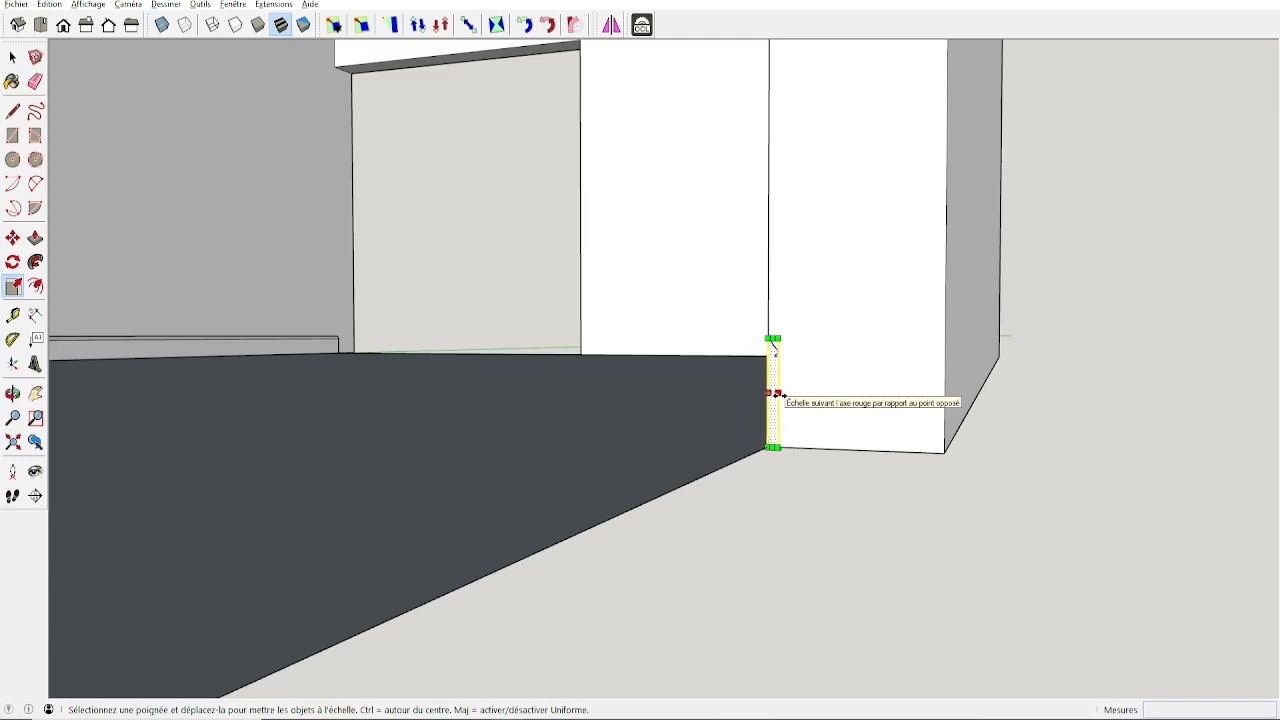
Step: Try flipping the profile copy to the room side by scaling it -1 along the red axis, and undo the flip
{"action": "scroll", "coordinate": [781, 394], "scroll_direction": "up", "scroll_amount": 2}
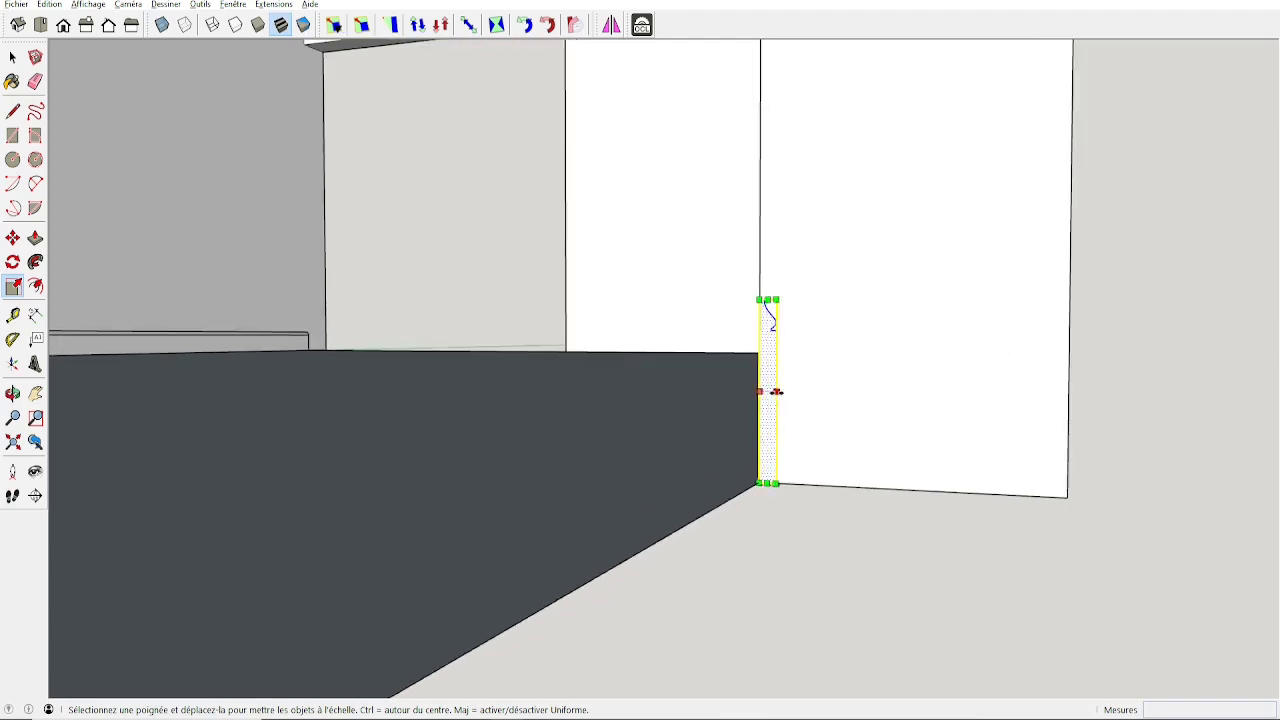
{"action": "left_click_drag", "start_coordinate": [776, 391], "coordinate": [722, 403]}
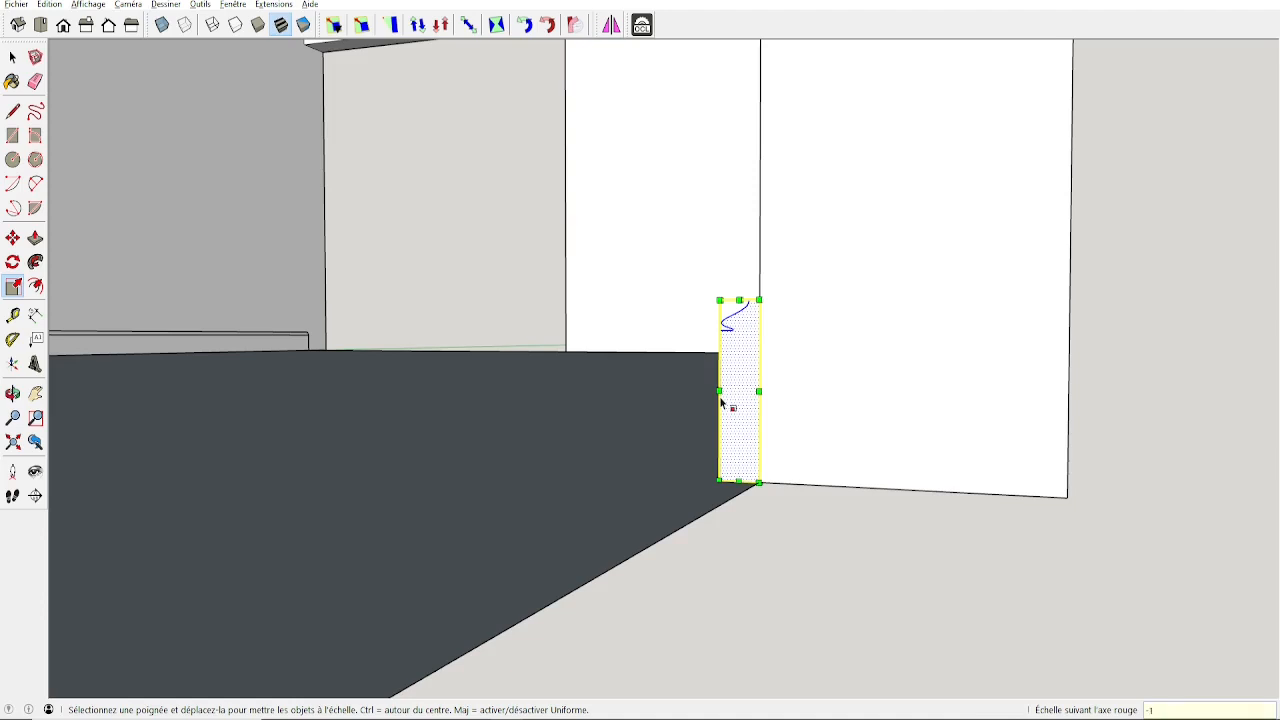
{"action": "type", "text": "-1"}
{"action": "key", "text": "Return"}
{"action": "key", "text": "space"}
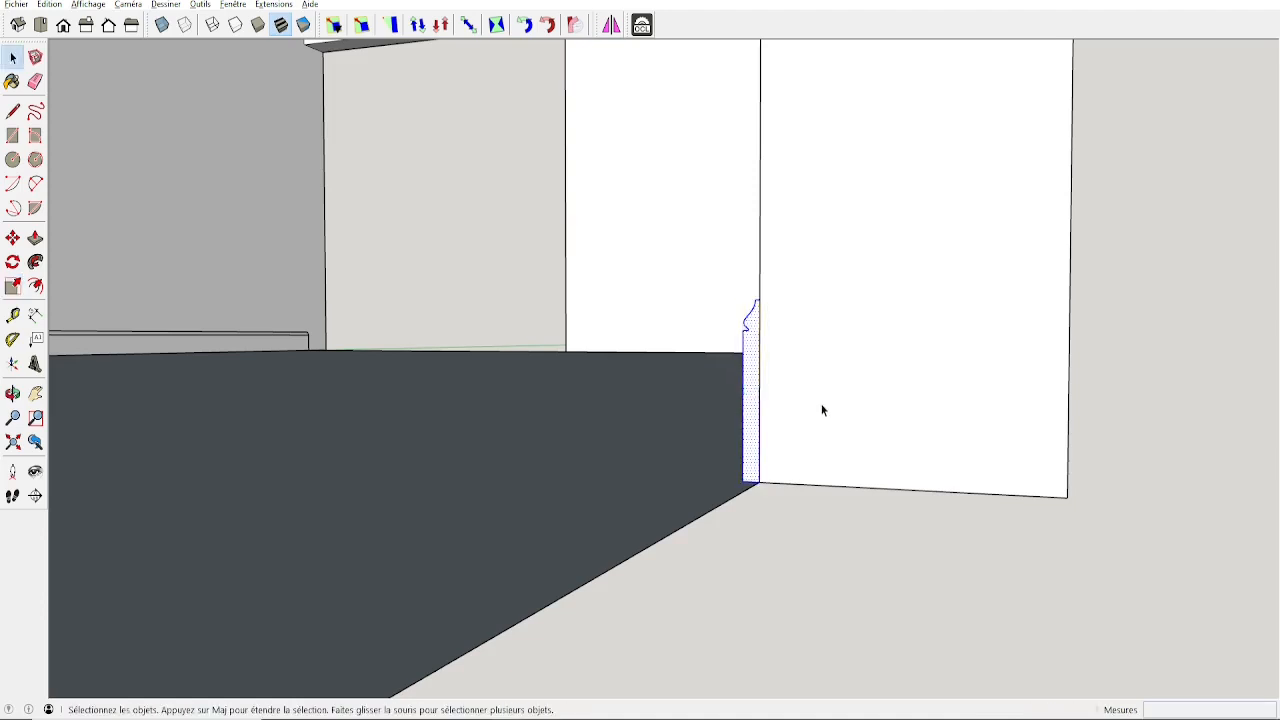
{"action": "middle_click_drag", "start_coordinate": [822, 410], "coordinate": [846, 406]}
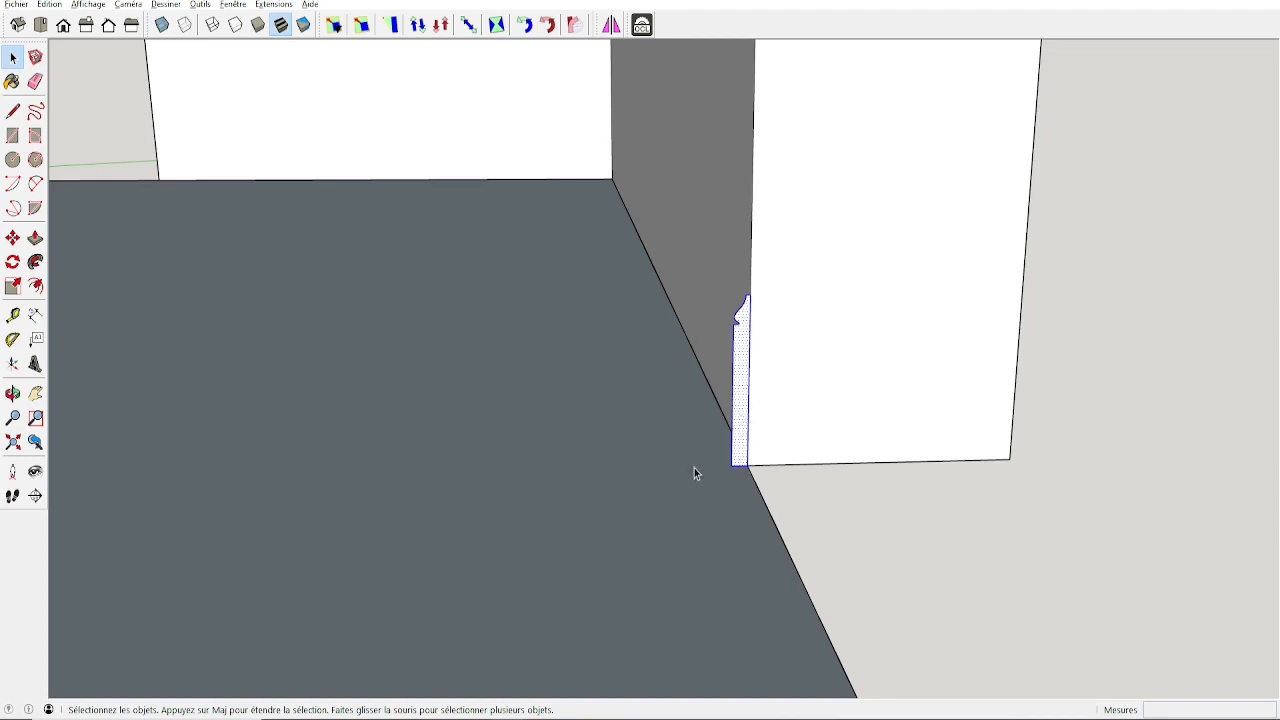
{"action": "key", "text": "ctrl+z"}
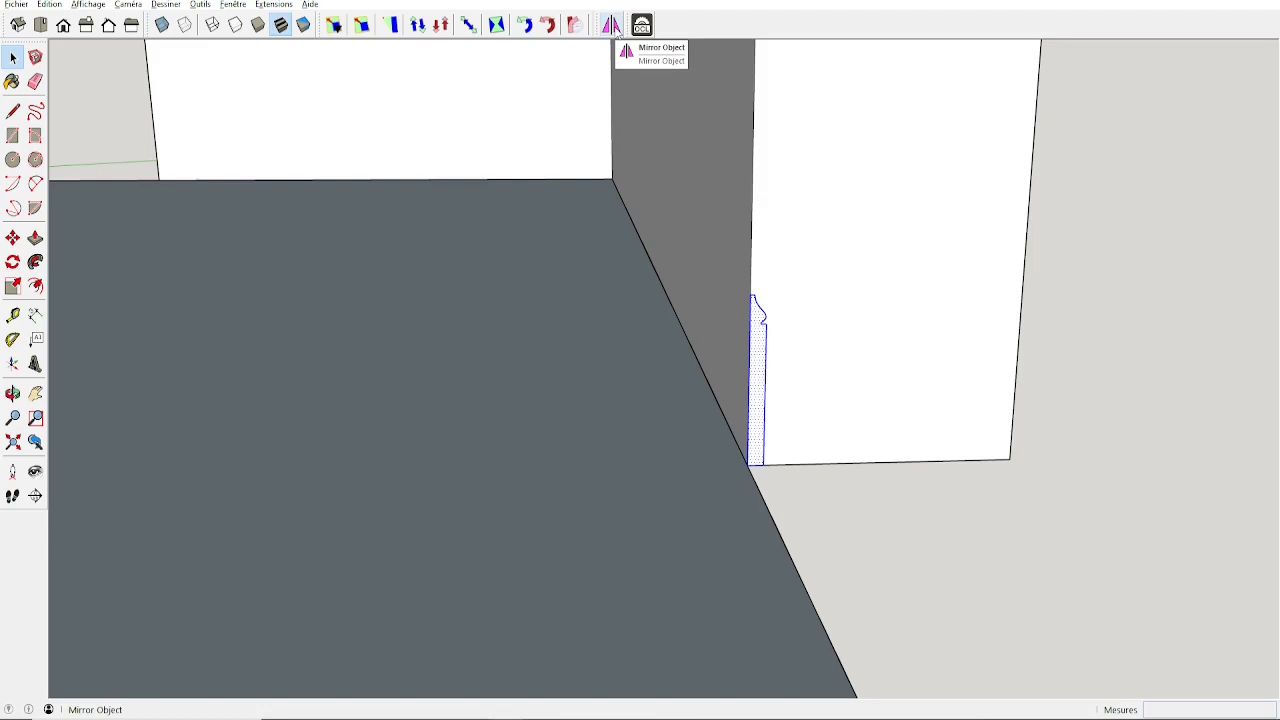
Step: Look at the installed extensions in the extension manager and close it
{"action": "left_click", "coordinate": [233, 5]}
{"action": "left_click", "coordinate": [266, 152]}
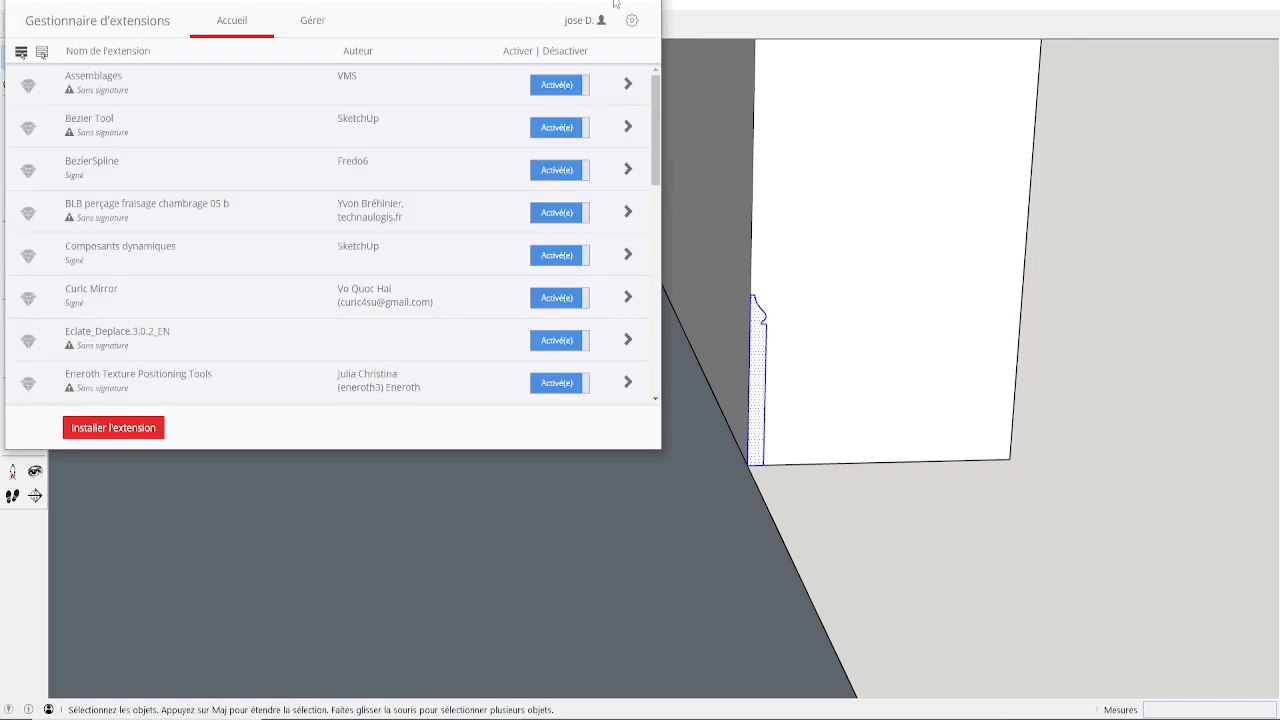
{"action": "left_click", "coordinate": [652, 6]}
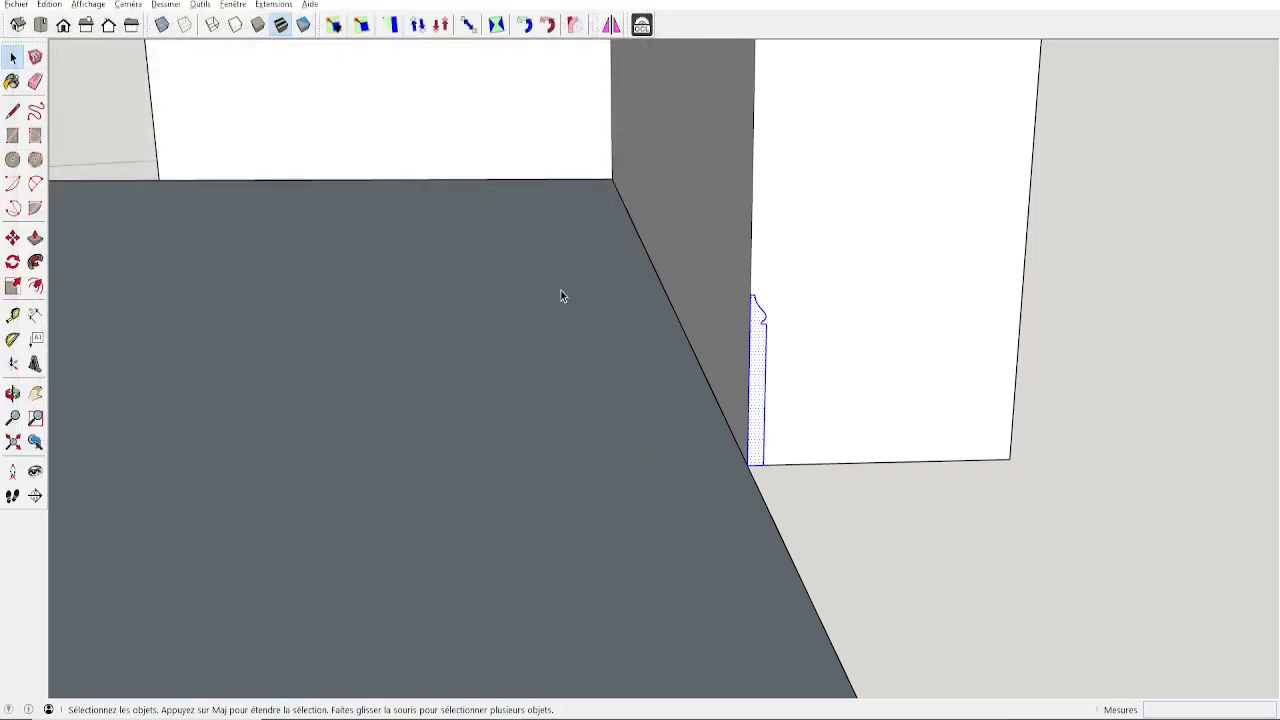
Step: Mirror the profile copy about its lower inner corner with Mirror Object so it faces into the room
{"action": "left_click", "coordinate": [611, 24]}
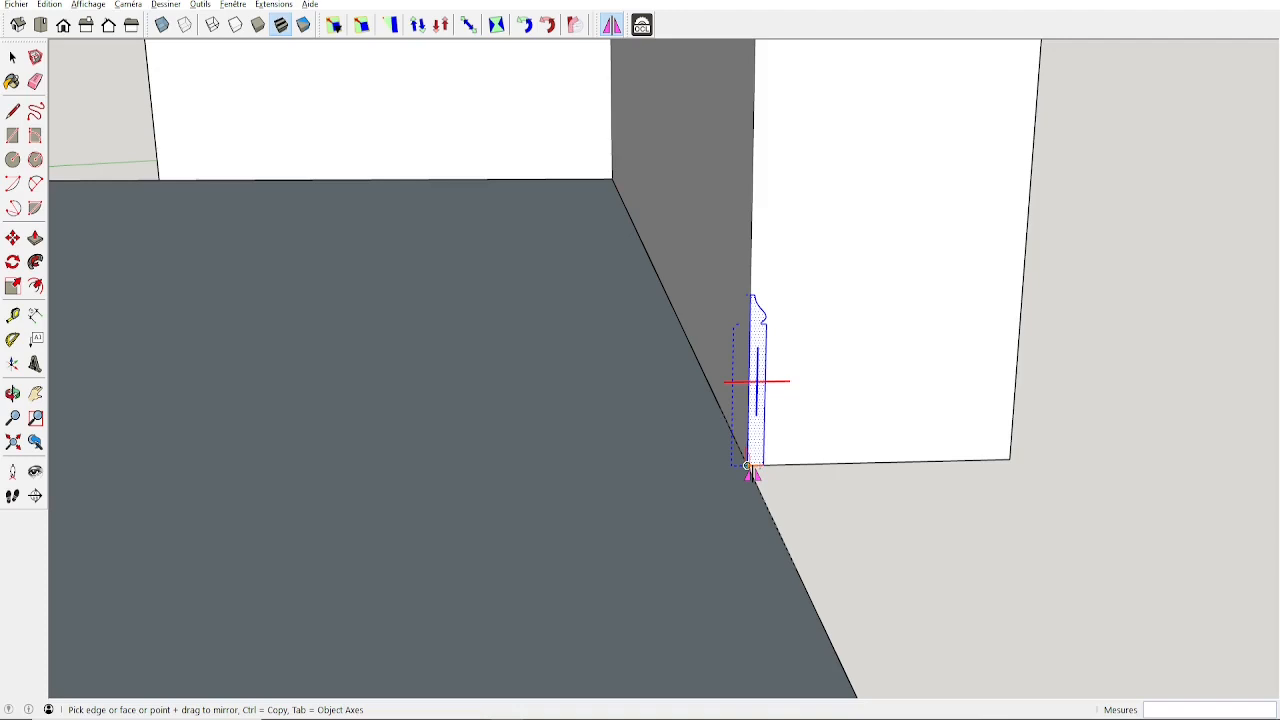
{"action": "left_click", "coordinate": [749, 468]}
{"action": "key", "text": "space"}
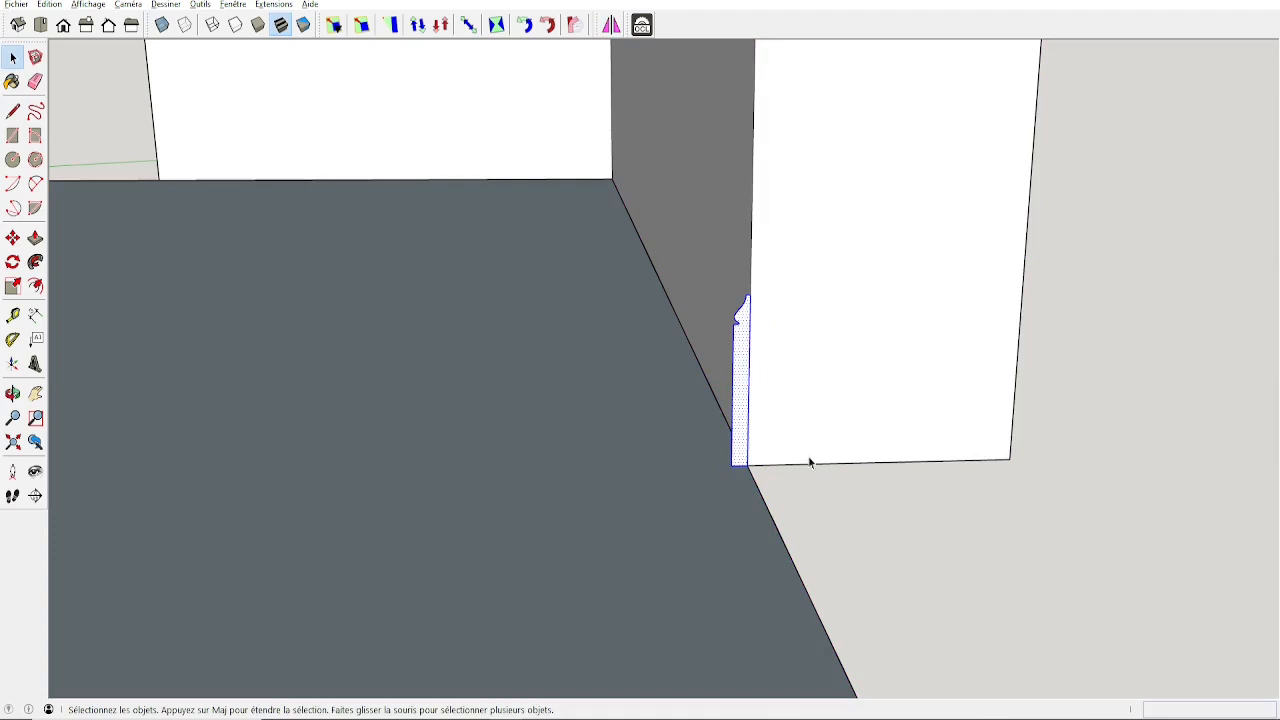
Step: Try extruding the mirrored profile 5000 mm along the wall to the room's far corner, and cancel the extrusion
{"action": "middle_click_drag", "start_coordinate": [710, 472], "coordinate": [680, 380]}
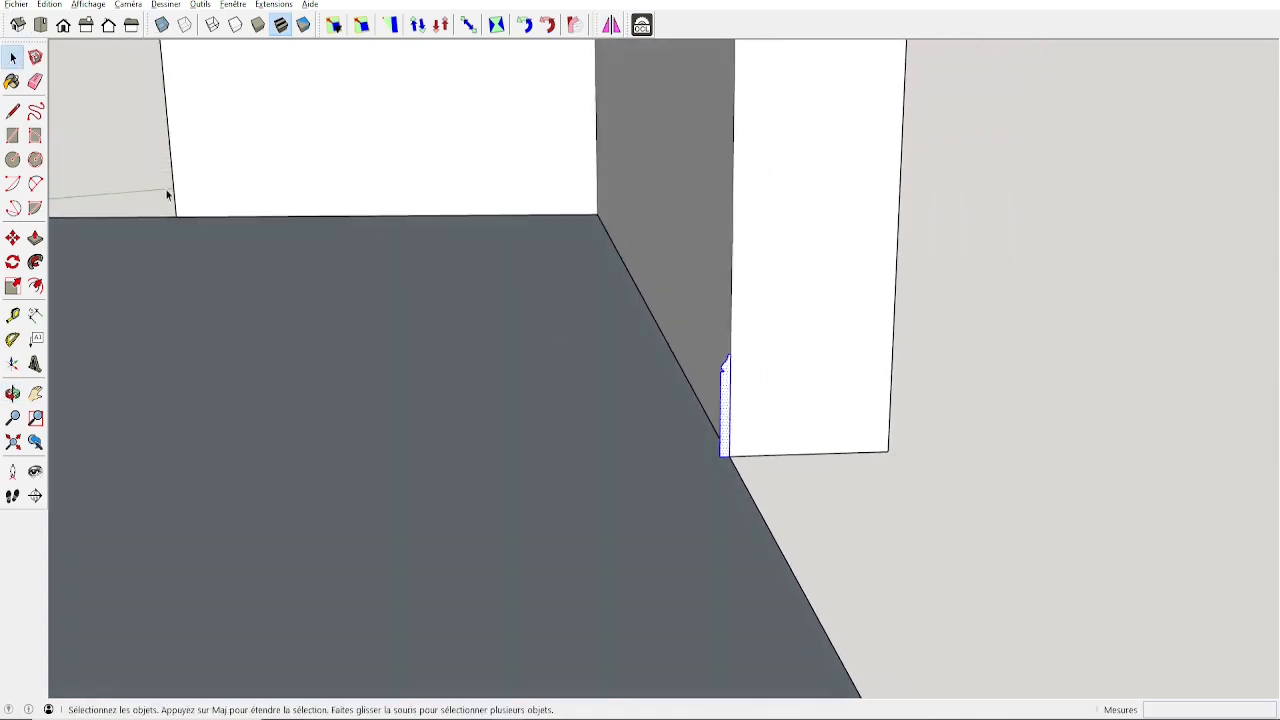
{"action": "key", "text": "p"}
{"action": "left_click", "coordinate": [726, 425]}
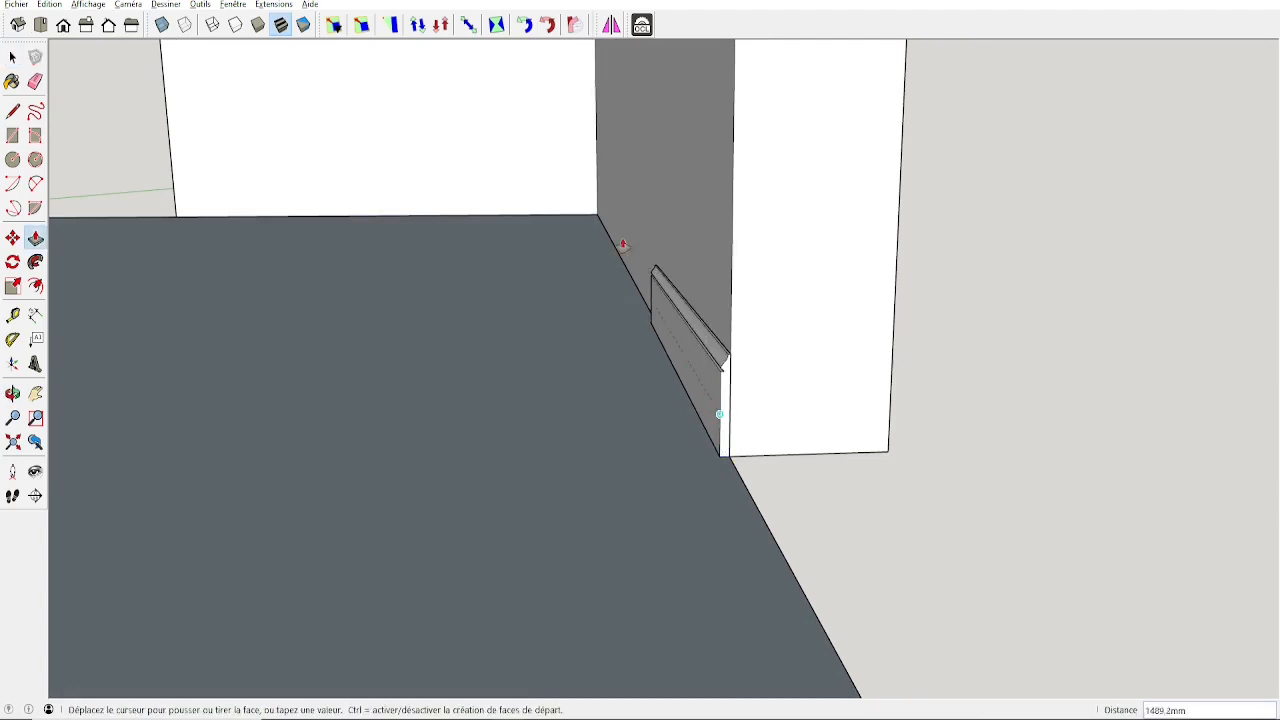
{"action": "left_click", "coordinate": [595, 140]}
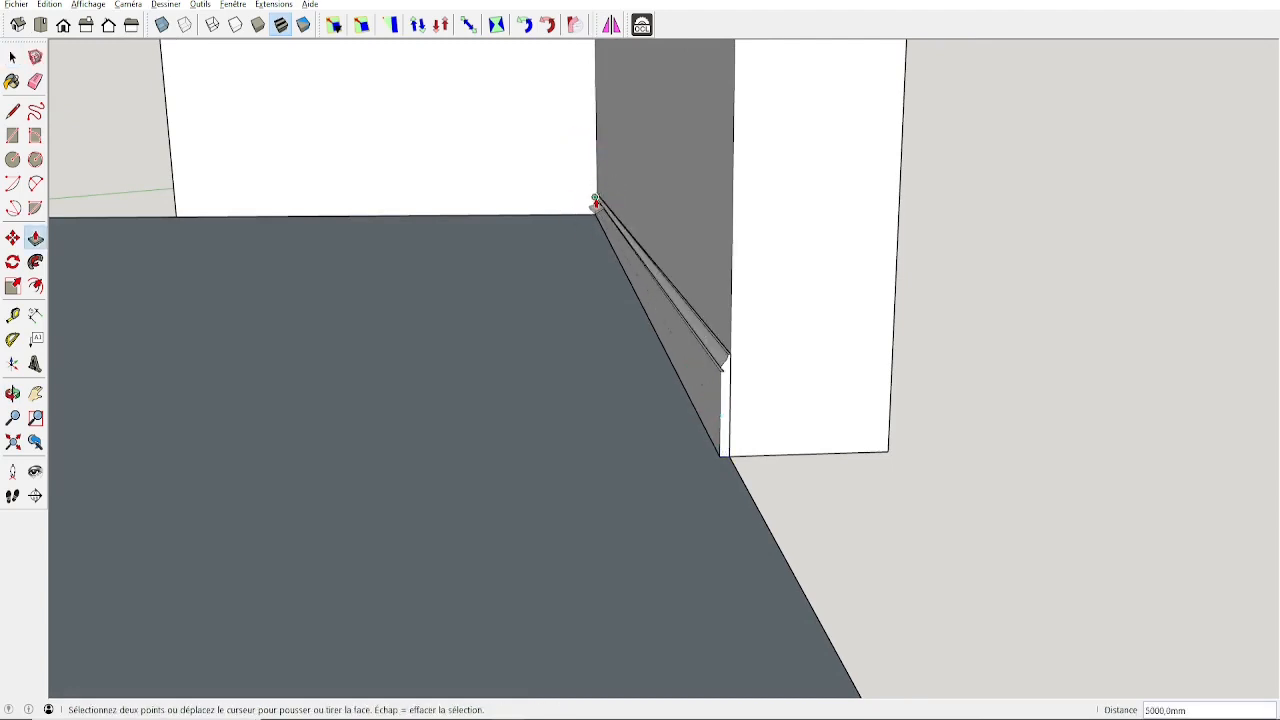
{"action": "scroll", "coordinate": [603, 207], "scroll_direction": "up", "scroll_amount": 2}
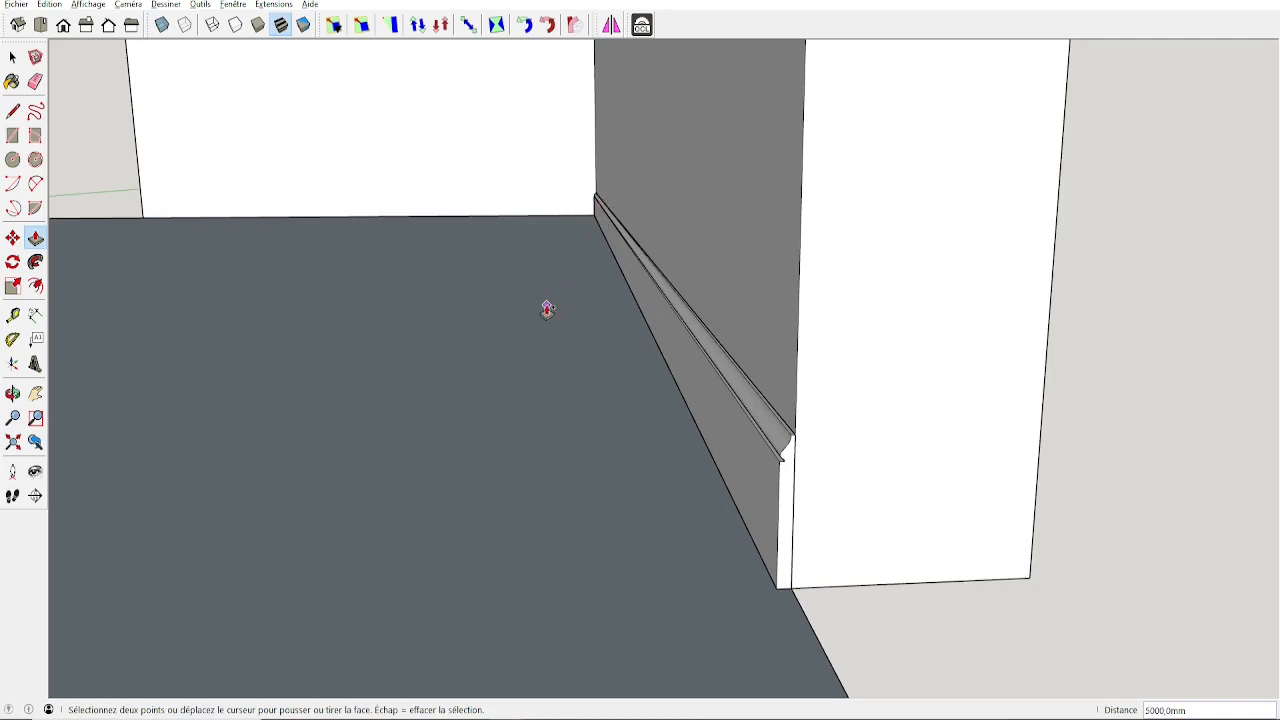
{"action": "key", "text": "Escape"}
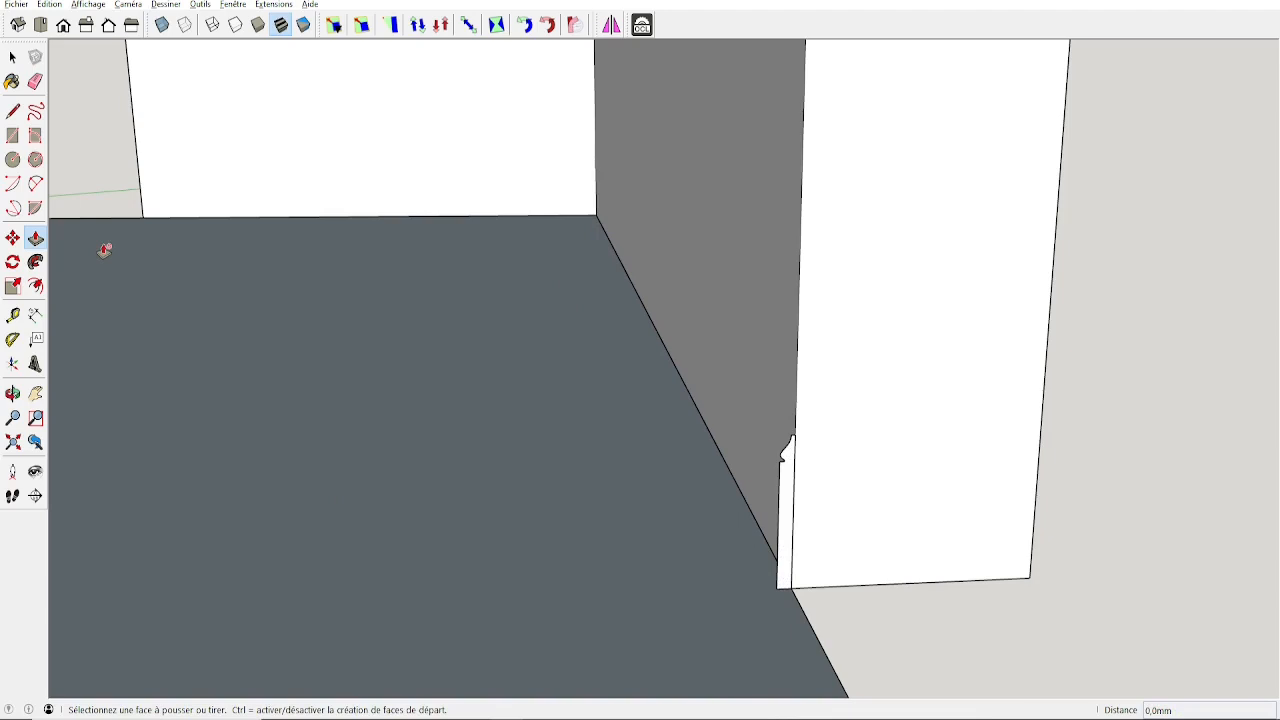
Step: Draw path lines about 1395 mm along the back wall's base from the door opening to the corner and along the side wall's base
{"action": "key", "text": "l"}
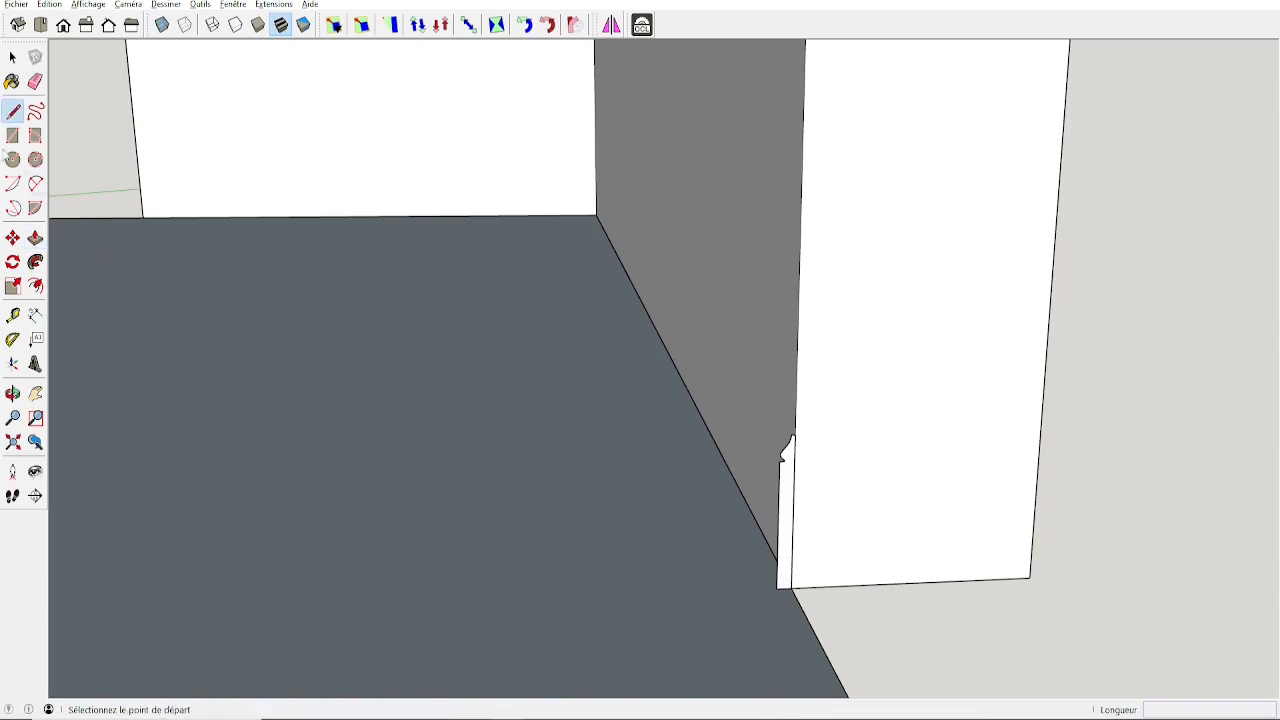
{"action": "left_click", "coordinate": [143, 217]}
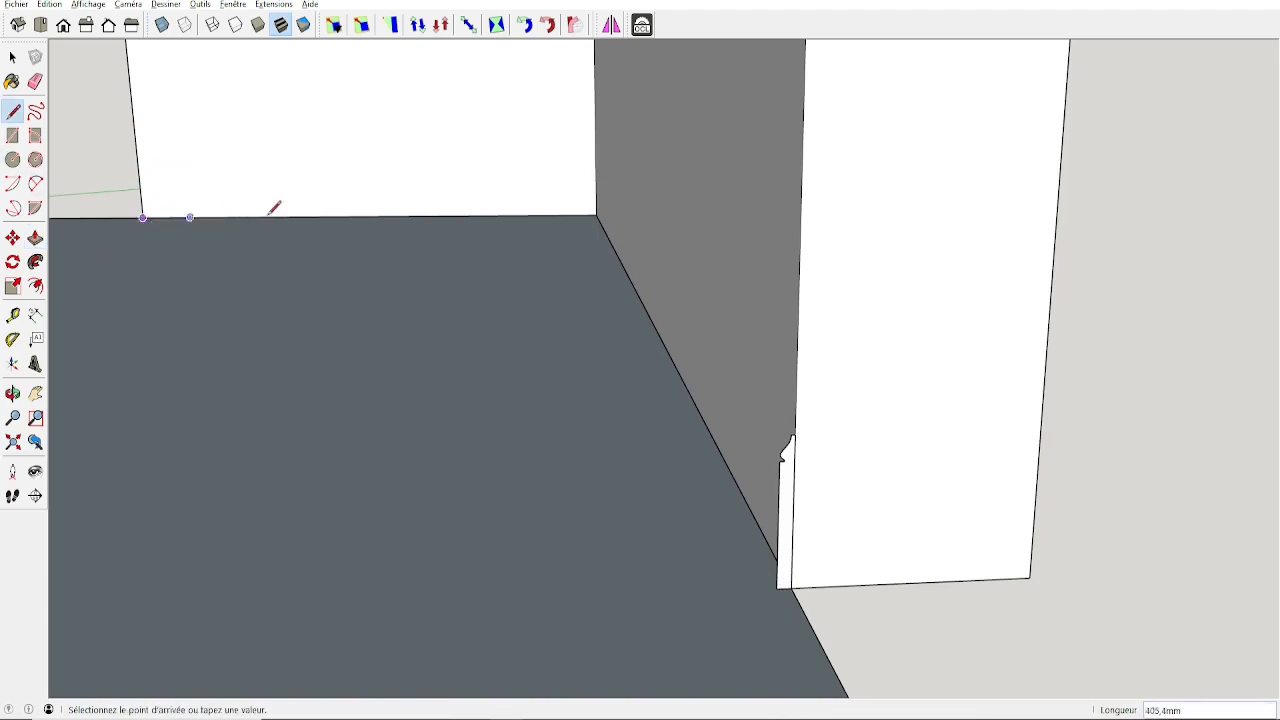
{"action": "left_click", "coordinate": [597, 215]}
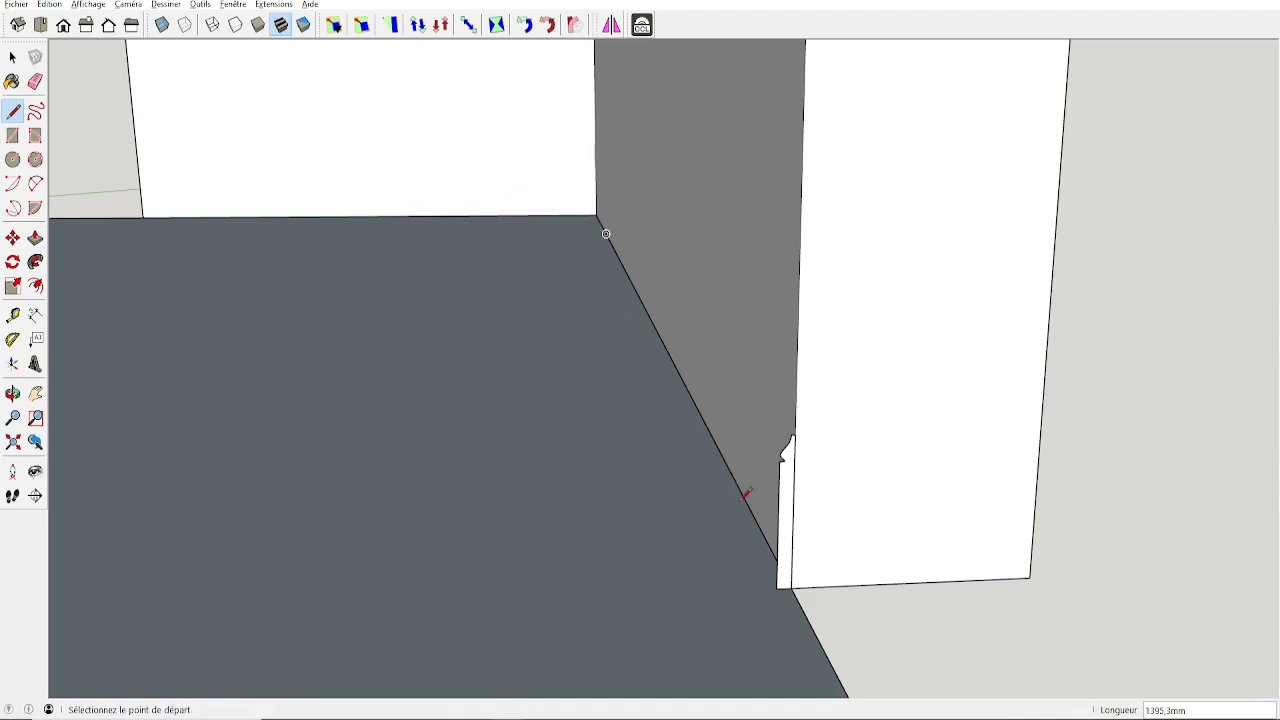
{"action": "left_click", "coordinate": [791, 588]}
{"action": "scroll", "coordinate": [704, 427], "scroll_direction": "down", "scroll_amount": 2}
{"action": "left_click", "coordinate": [624, 273]}
{"action": "key", "text": "space"}
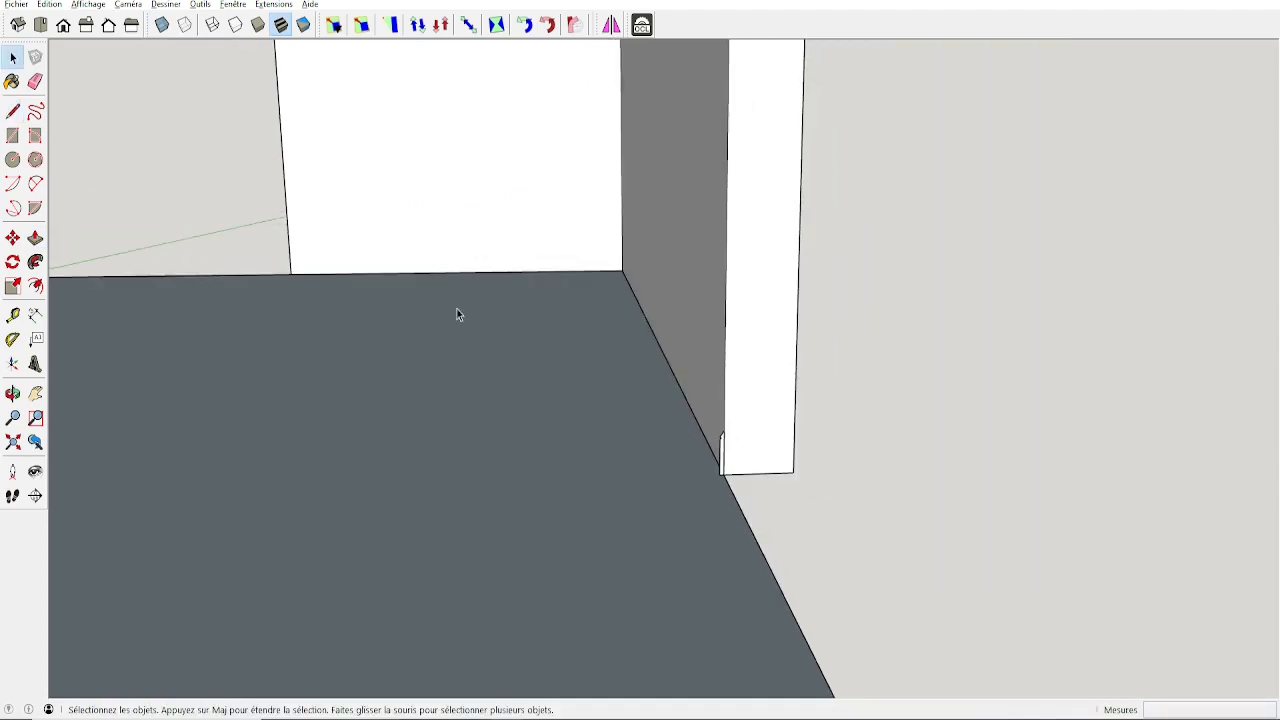
Step: Hide the walls and the floor to isolate the path lines and the skirting profile
{"action": "scroll", "coordinate": [454, 308], "scroll_direction": "down", "scroll_amount": 4}
{"action": "double_click", "coordinate": [455, 222]}
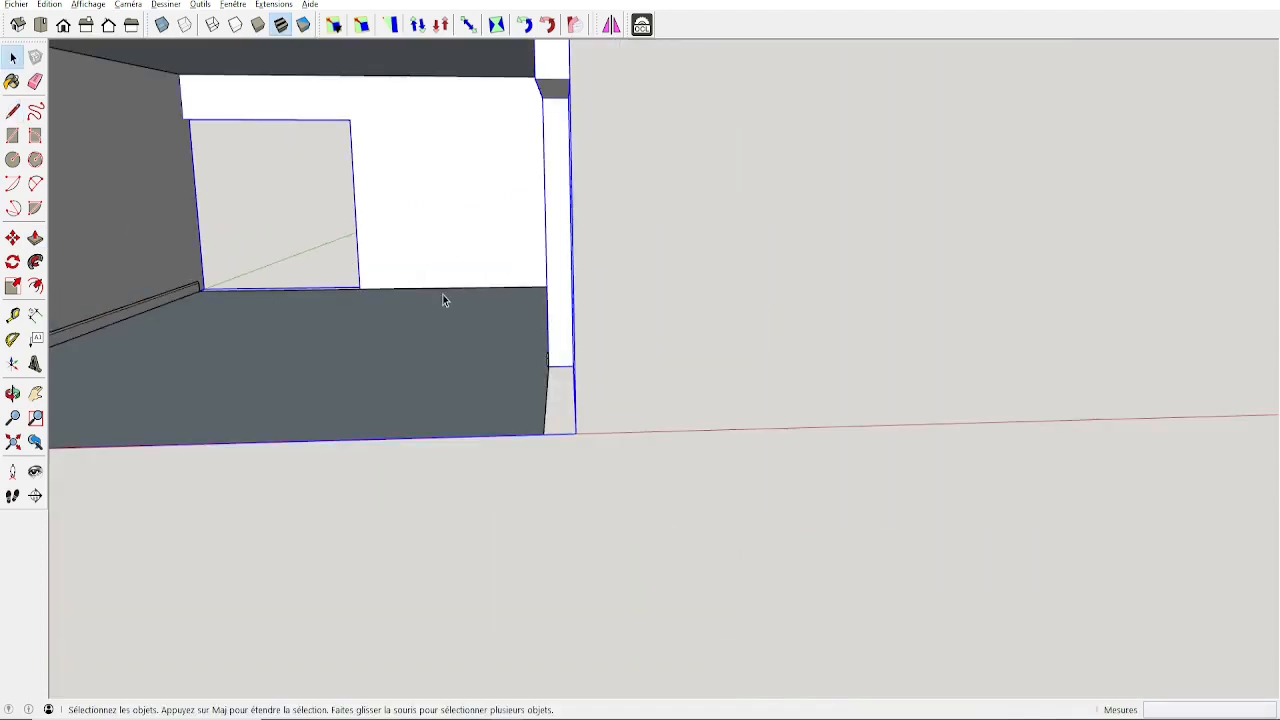
{"action": "key", "text": "Delete"}
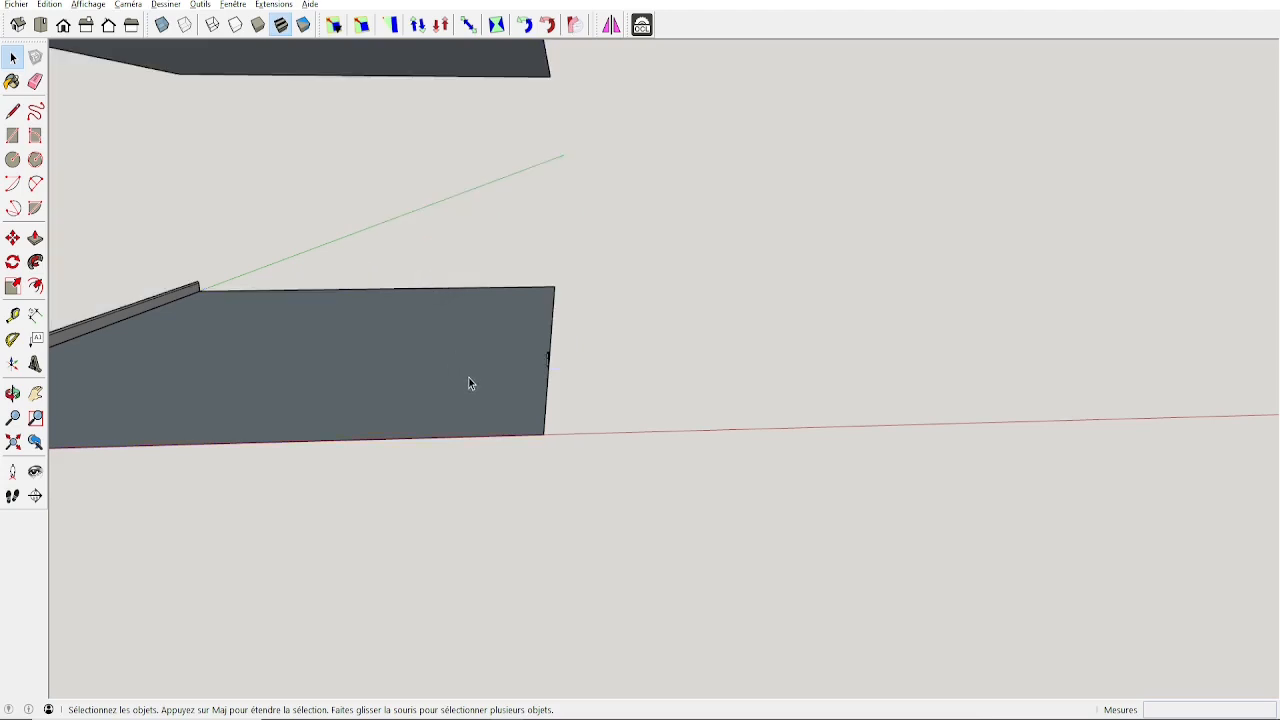
{"action": "double_click", "coordinate": [470, 380]}
{"action": "key", "text": "Delete"}
Step: Delete the short path segment that runs from the wall corner towards the skirting profile
{"action": "middle_click_drag", "start_coordinate": [453, 345], "coordinate": [563, 347]}
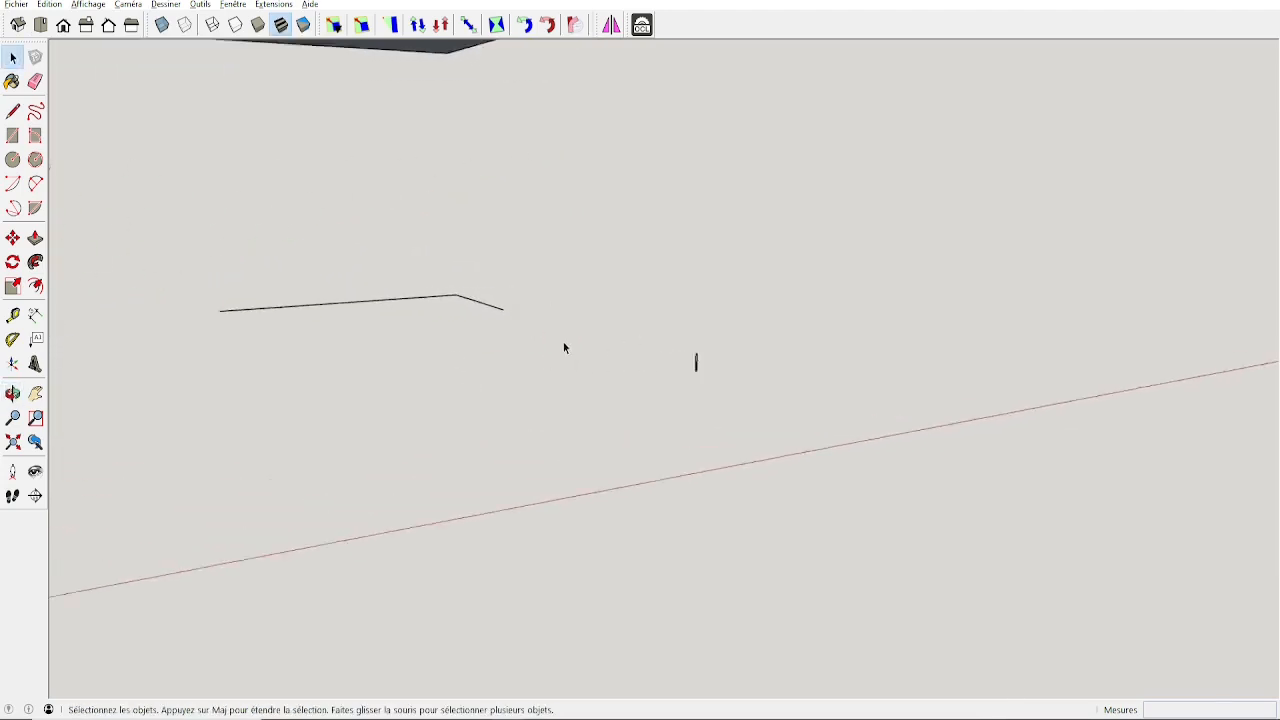
{"action": "scroll", "coordinate": [561, 347], "scroll_direction": "up", "scroll_amount": 2}
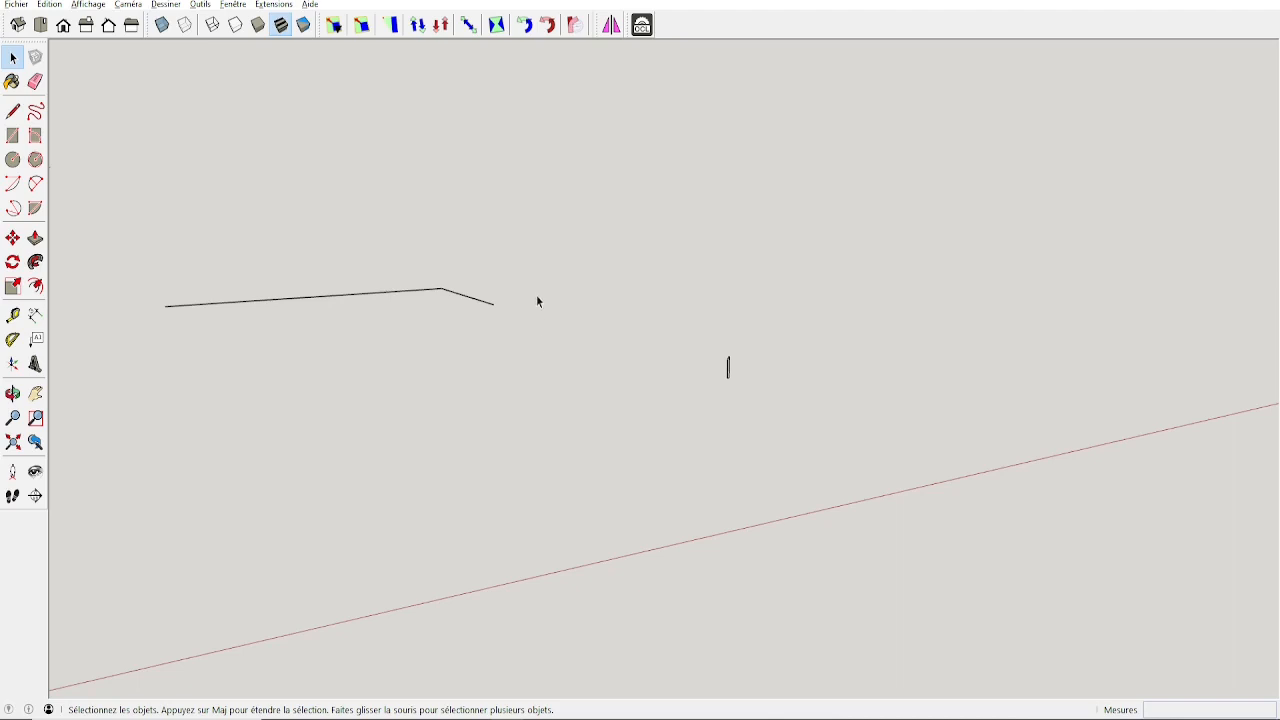
{"action": "left_click_drag", "start_coordinate": [537, 297], "coordinate": [461, 342]}
{"action": "key", "text": "l"}
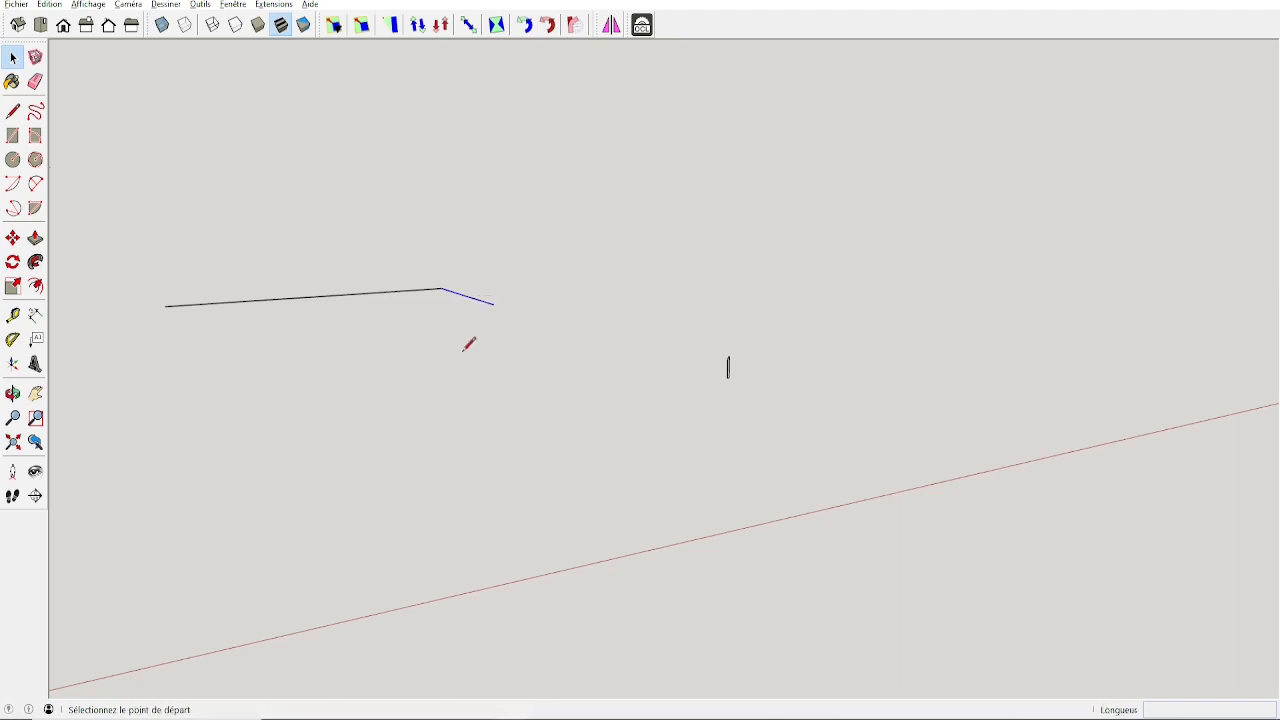
{"action": "key", "text": "space"}
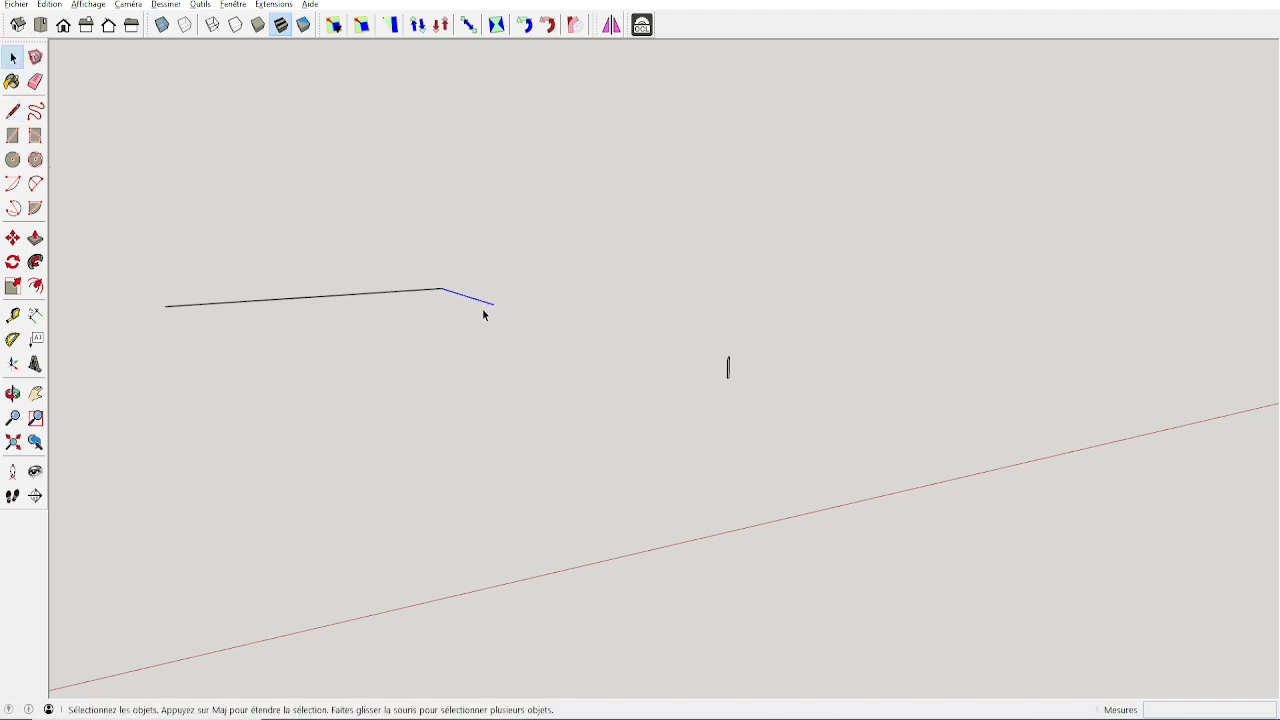
{"action": "key", "text": "Delete"}
Step: Draw a 5000 mm path line from the wall corner to the lower corner of the skirting profile
{"action": "key", "text": "l"}
{"action": "left_click", "coordinate": [441, 289]}
{"action": "scroll", "coordinate": [705, 365], "scroll_direction": "up", "scroll_amount": 2}
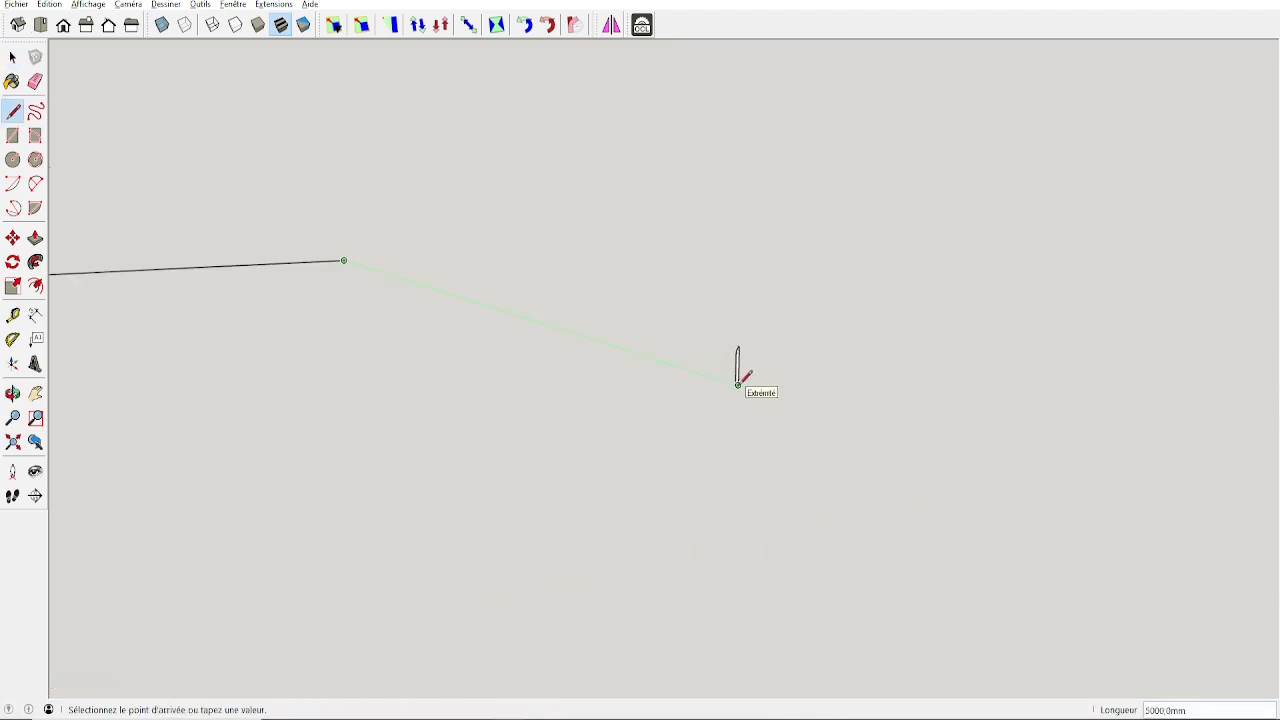
{"action": "left_click", "coordinate": [738, 385]}
{"action": "scroll", "coordinate": [560, 388], "scroll_direction": "down", "scroll_amount": 2}
{"action": "middle_click_drag", "start_coordinate": [365, 404], "coordinate": [524, 376]}
{"action": "key", "text": "space"}
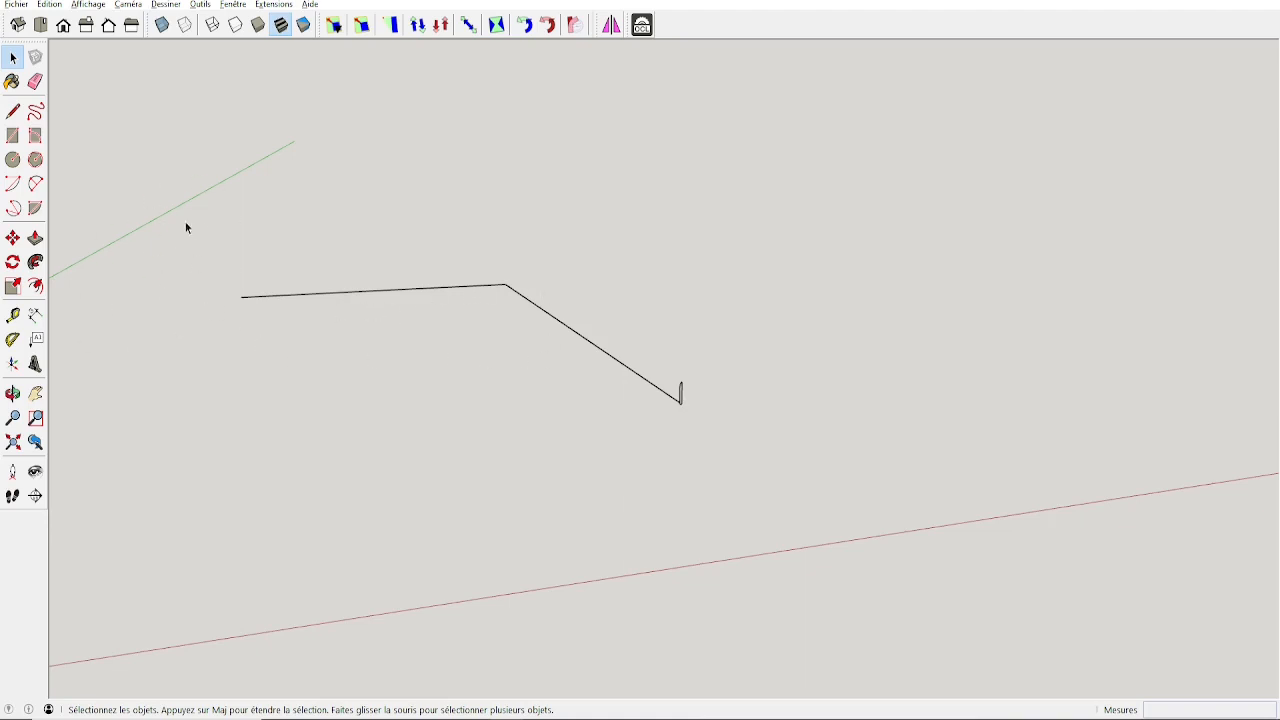
Step: Show the hidden geometry to view the hidden walls and floor, and turn its display off again
{"action": "left_click", "coordinate": [88, 4]}
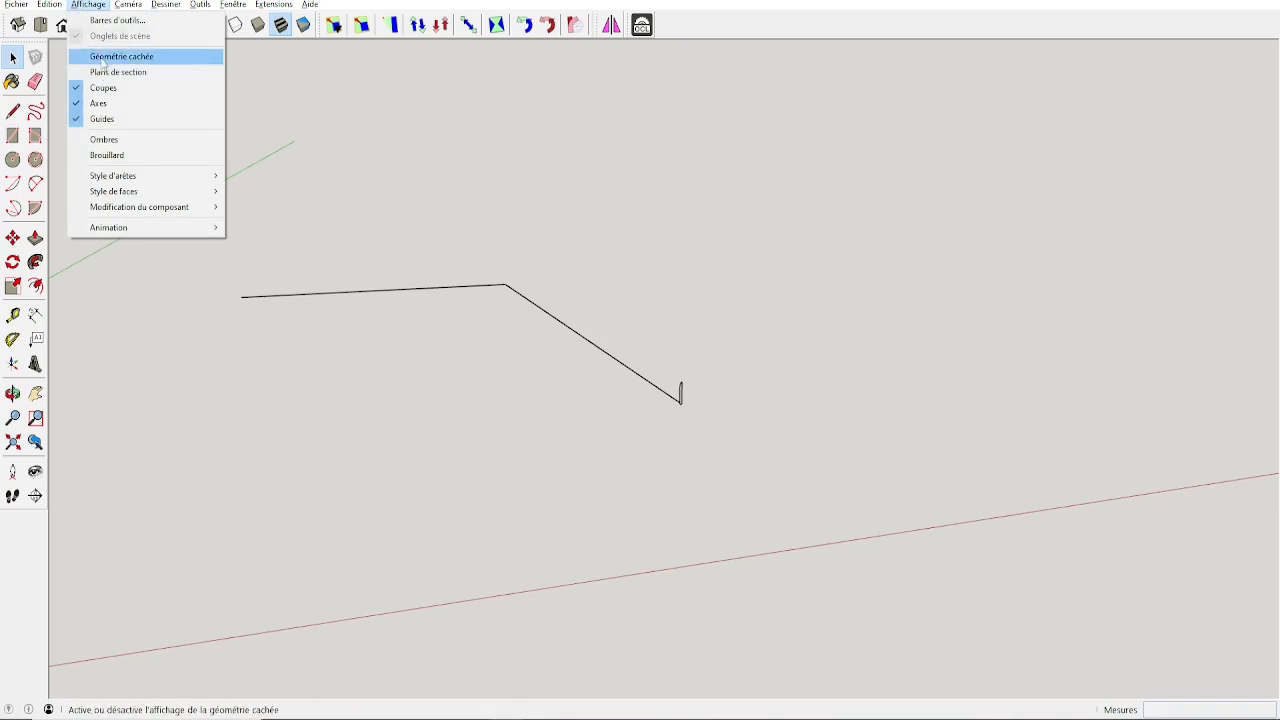
{"action": "left_click", "coordinate": [120, 54]}
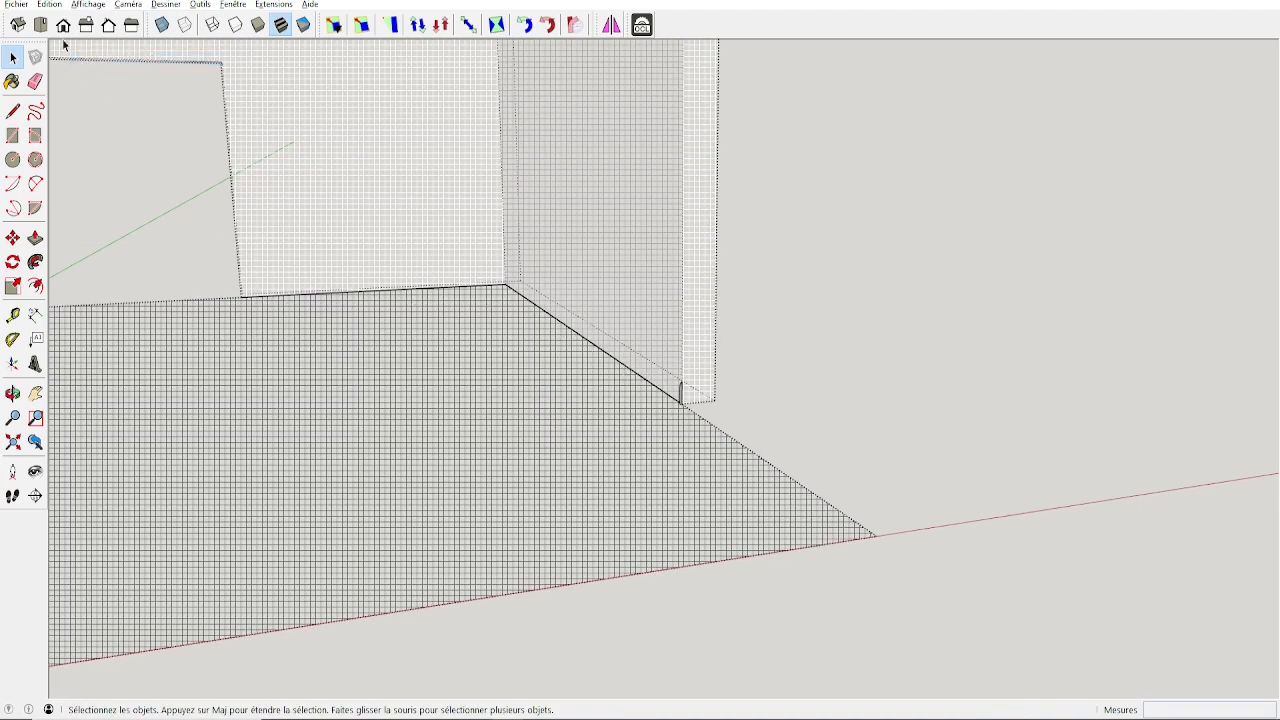
{"action": "left_click", "coordinate": [88, 4]}
{"action": "left_click", "coordinate": [120, 54]}
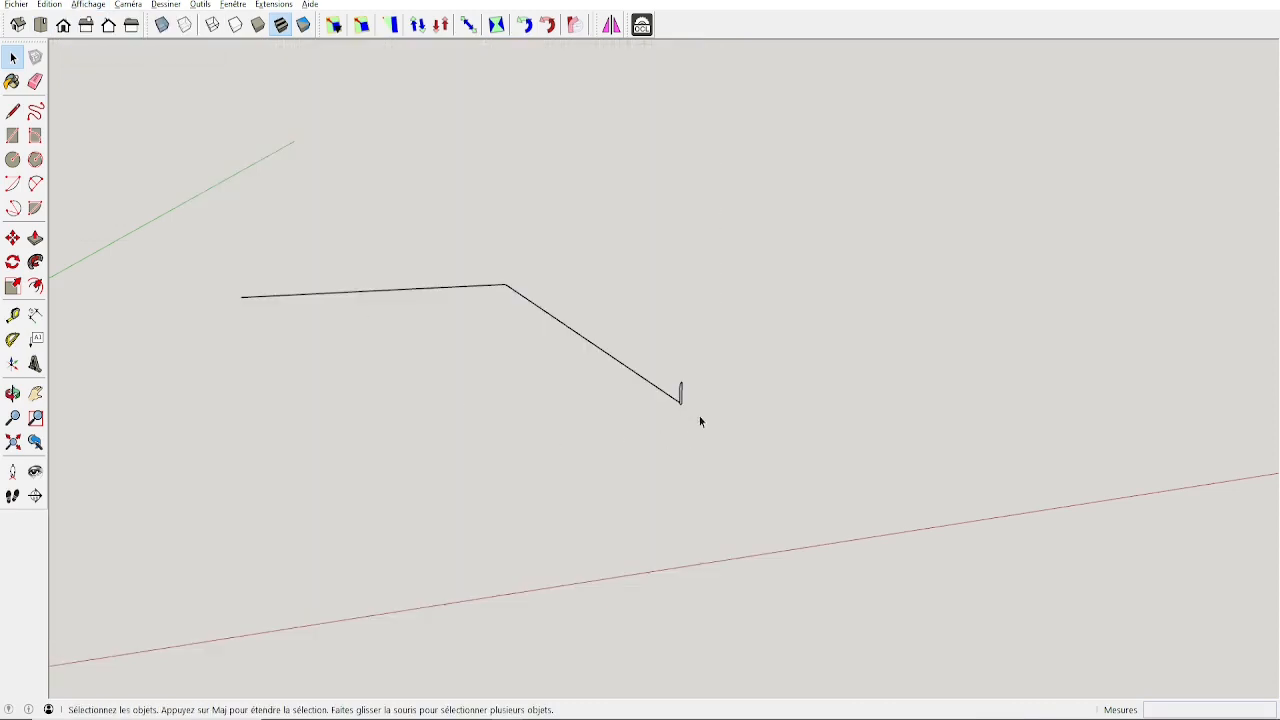
Step: Extrude the skirting profile along the two connected path lines around the corner with Follow Me
{"action": "scroll", "coordinate": [700, 421], "scroll_direction": "up", "scroll_amount": 3}
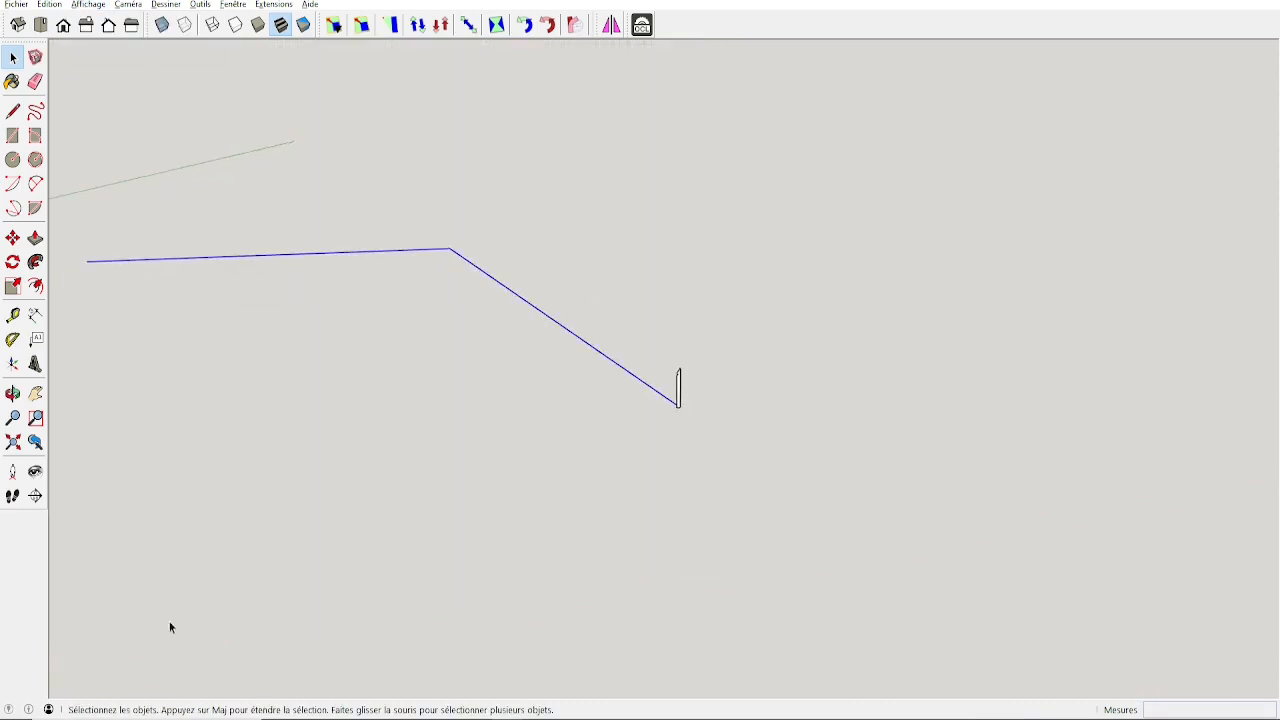
{"action": "left_click", "coordinate": [35, 262]}
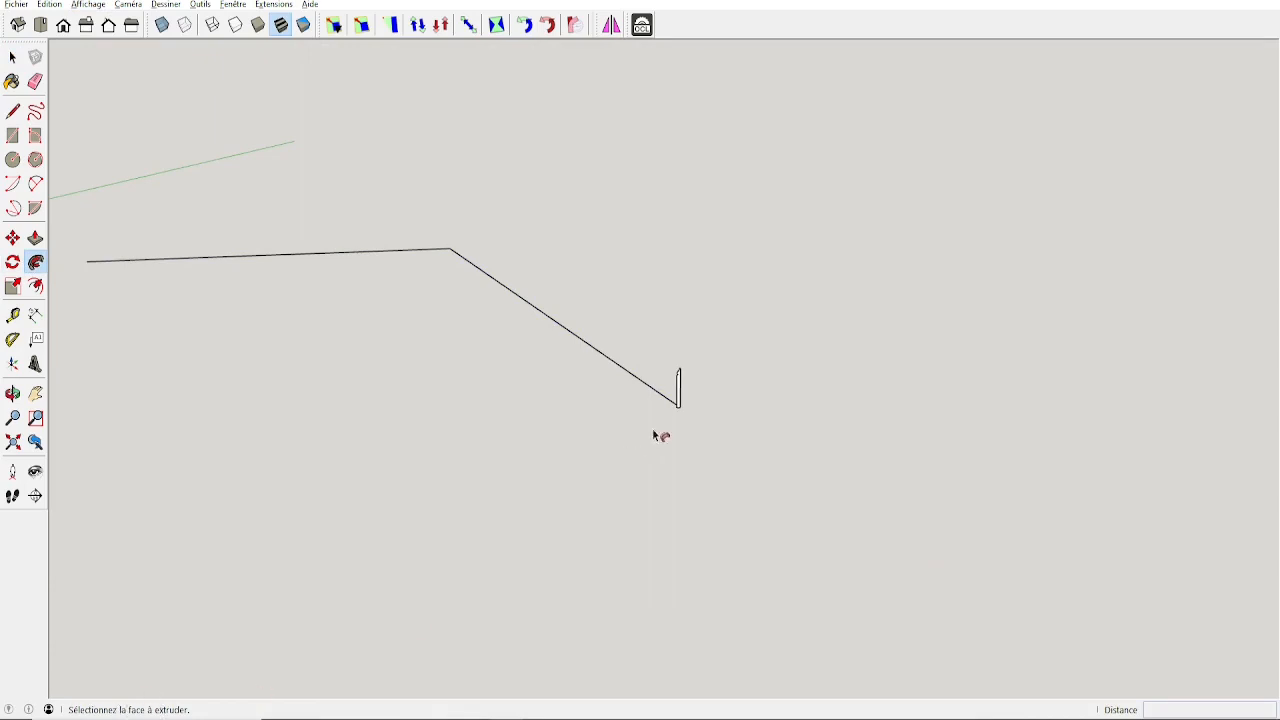
{"action": "scroll", "coordinate": [660, 434], "scroll_direction": "up", "scroll_amount": 2}
{"action": "left_click", "coordinate": [725, 351]}
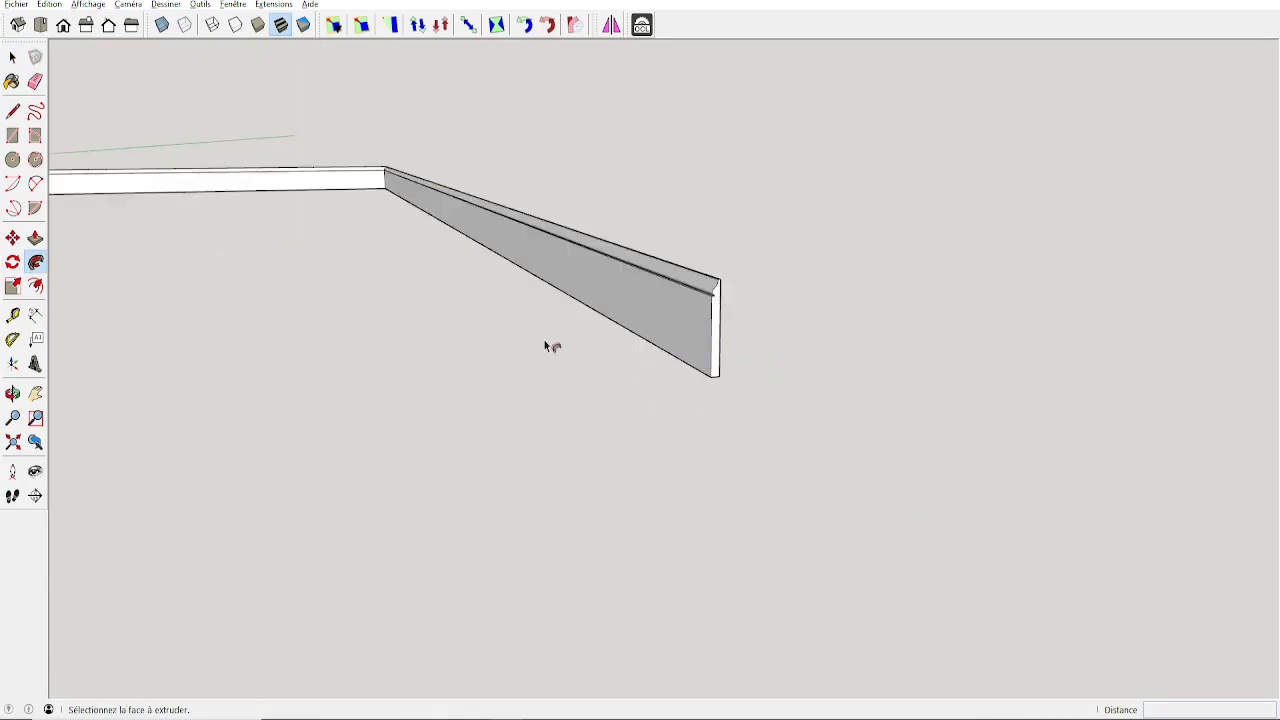
{"action": "middle_click_drag", "start_coordinate": [545, 346], "coordinate": [643, 503]}
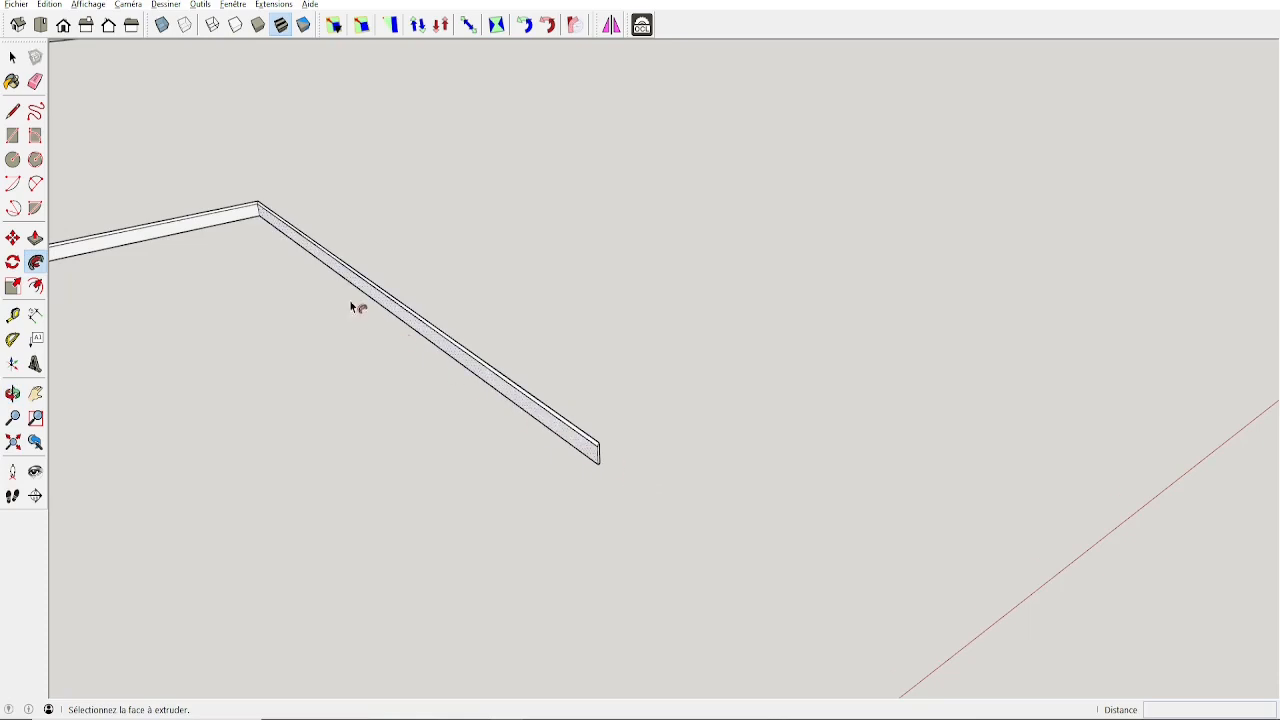
Step: Unhide the walls and floor so the whole room with its skirting boards is shown
{"action": "middle_click_drag", "start_coordinate": [226, 354], "coordinate": [622, 401]}
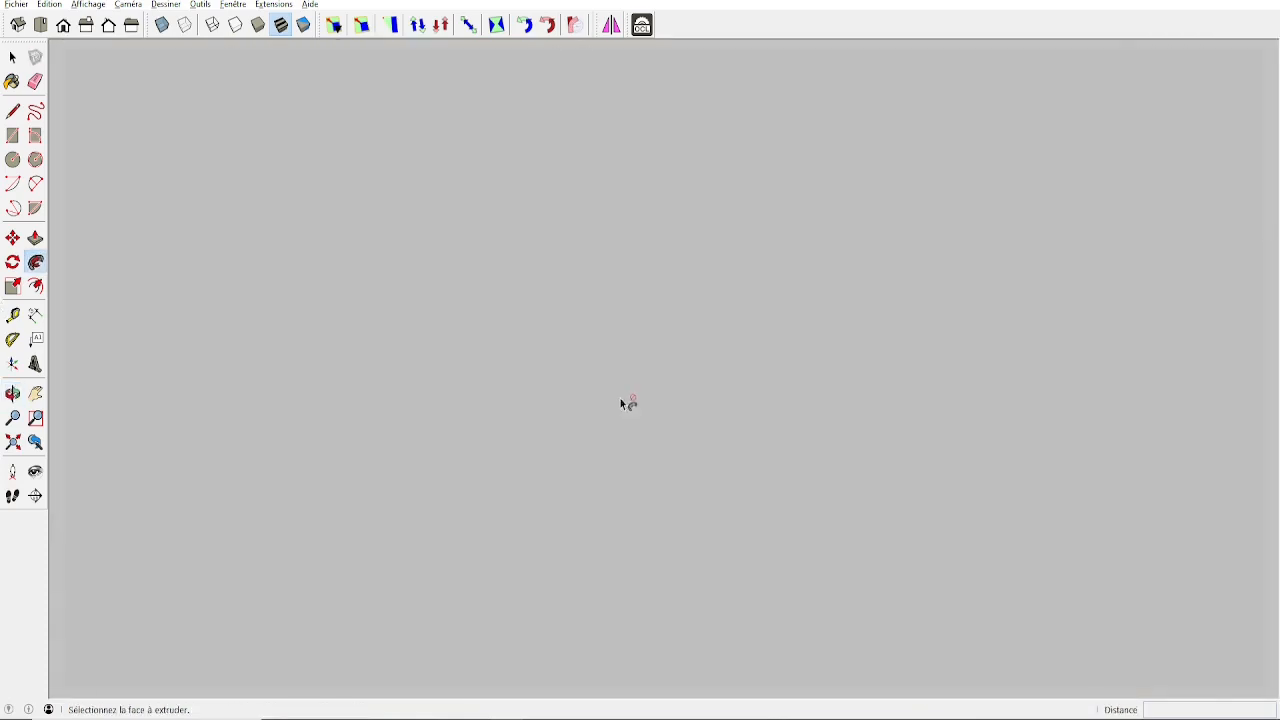
{"action": "scroll", "coordinate": [622, 401], "scroll_direction": "down", "scroll_amount": 1}
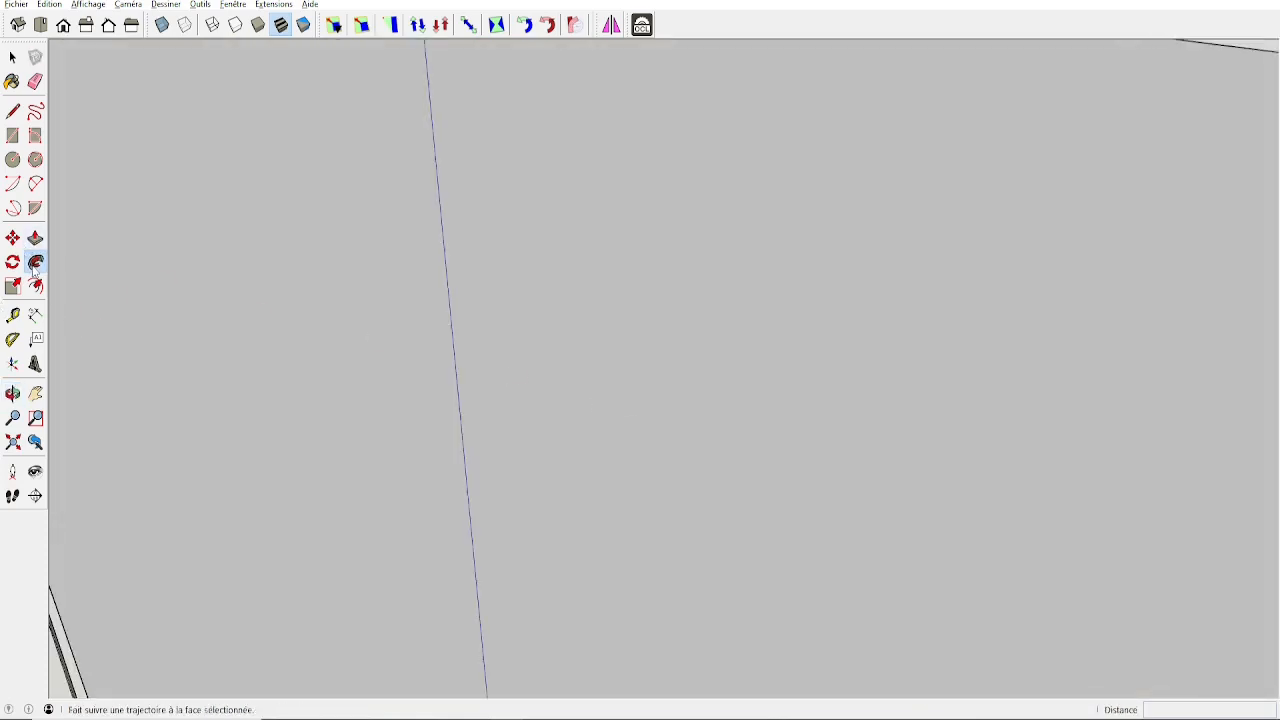
{"action": "scroll", "coordinate": [83, 269], "scroll_direction": "down", "scroll_amount": 3}
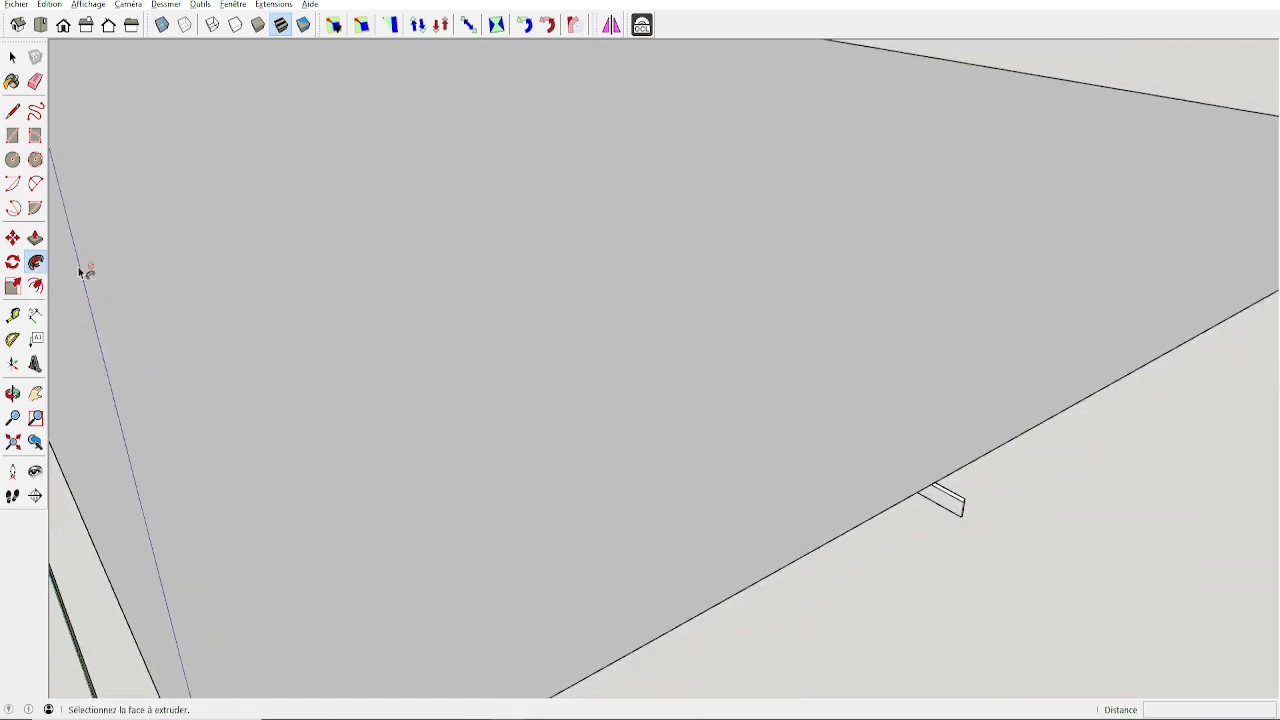
{"action": "scroll", "coordinate": [423, 380], "scroll_direction": "down", "scroll_amount": 5}
{"action": "middle_click_drag", "start_coordinate": [443, 389], "coordinate": [266, 214]}
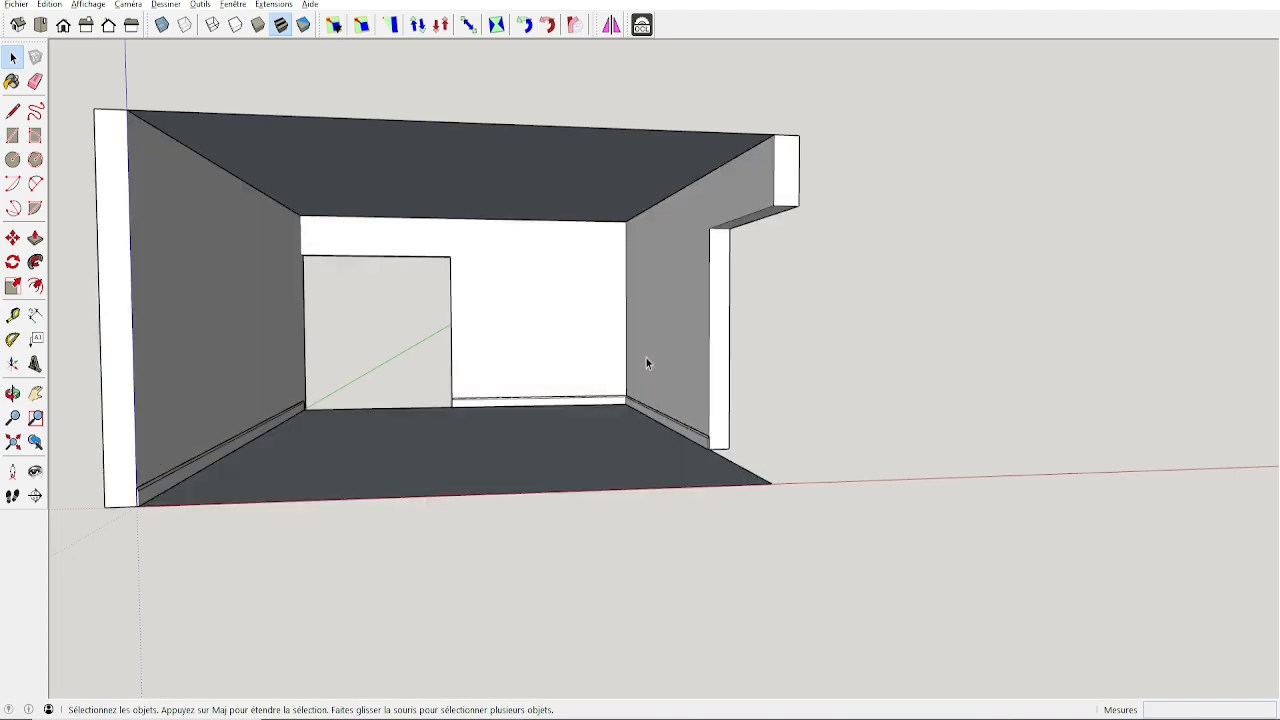
Step: Combine all the skirting boards along the three walls into one component named "plinthe"
{"action": "middle_click_drag", "start_coordinate": [714, 414], "coordinate": [432, 240]}
{"action": "scroll", "coordinate": [415, 215], "scroll_direction": "up", "scroll_amount": 3}
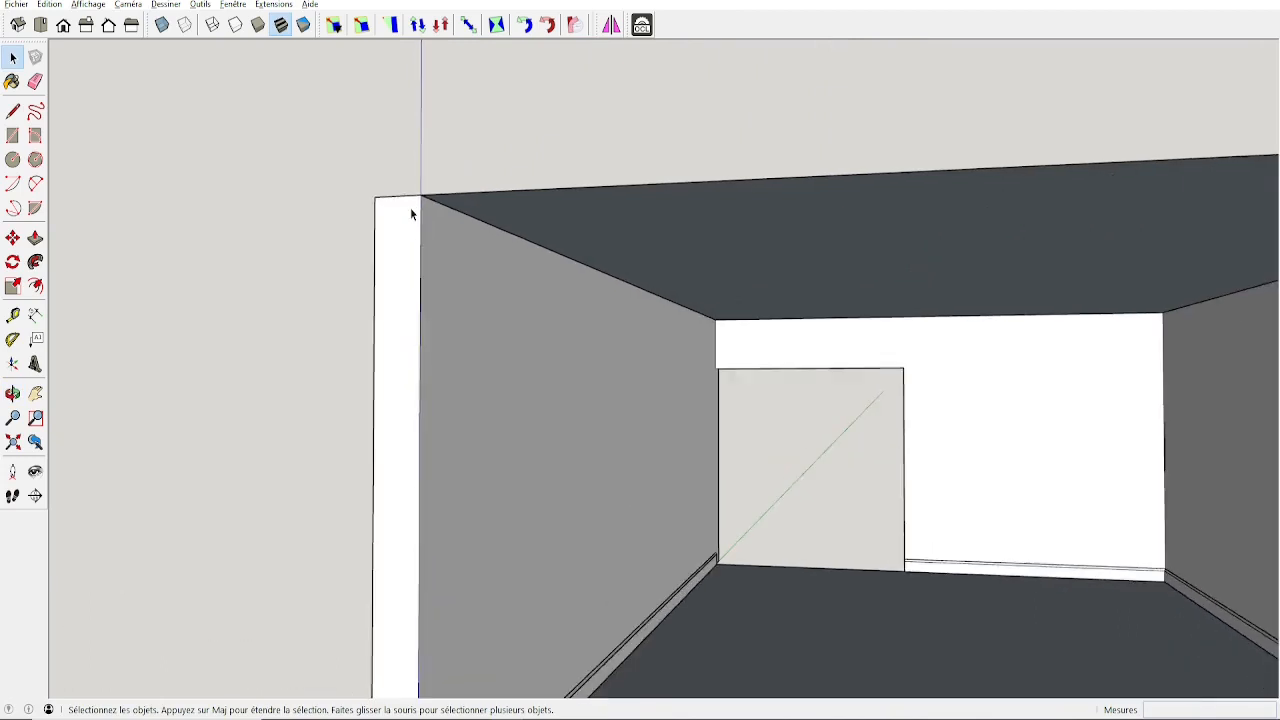
{"action": "scroll", "coordinate": [410, 207], "scroll_direction": "down", "scroll_amount": 2}
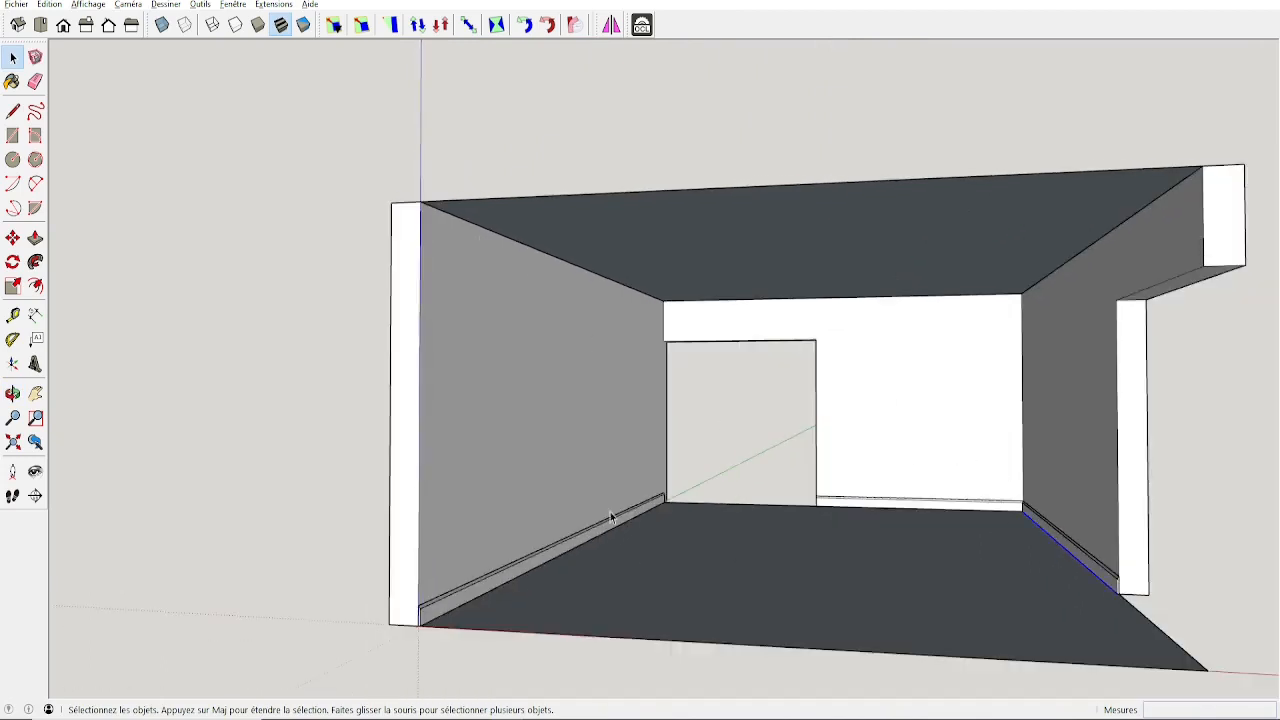
{"action": "left_click_drag", "start_coordinate": [372, 404], "coordinate": [1205, 650]}
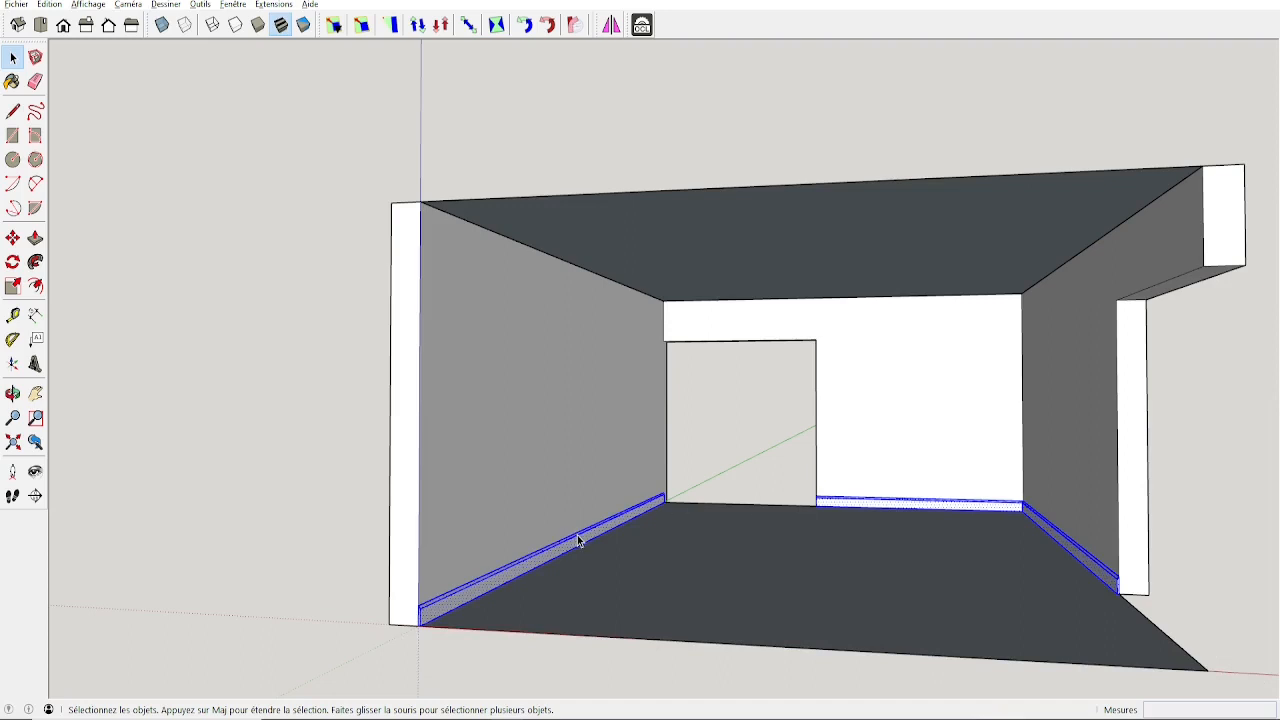
{"action": "type", "text": "g"}
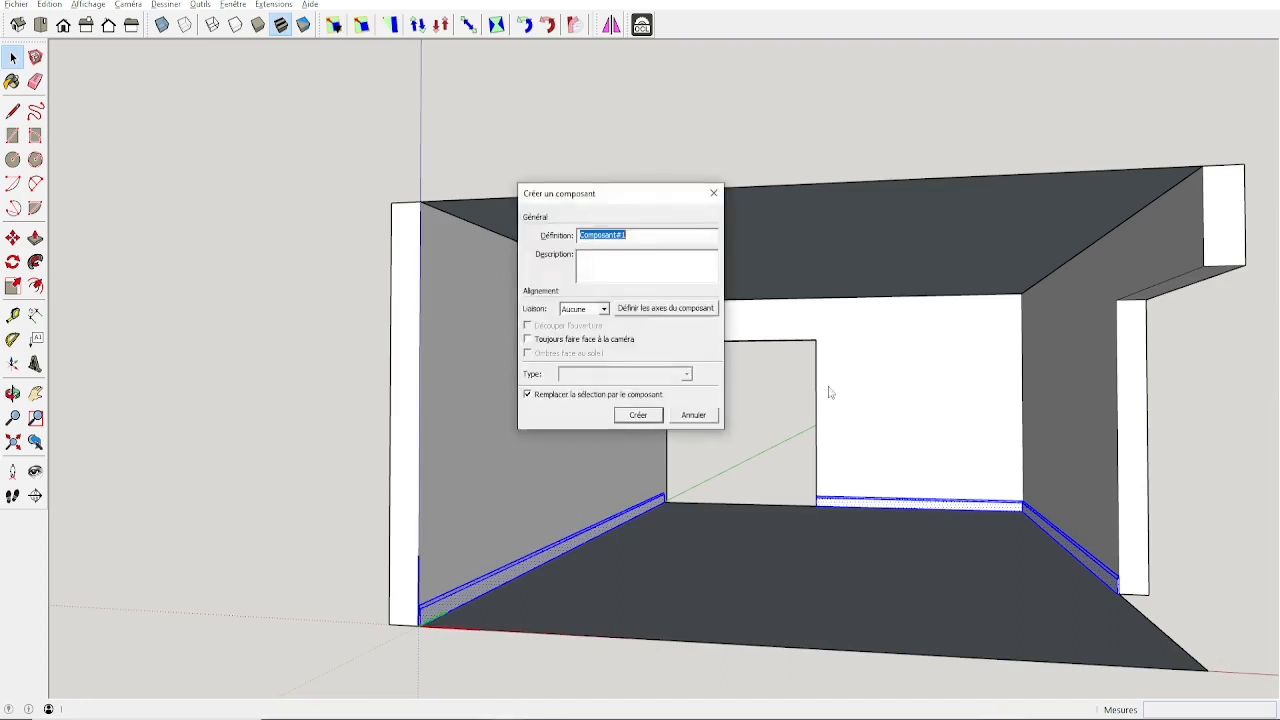
{"action": "type", "text": "plinthe"}
{"action": "key", "text": "Return"}
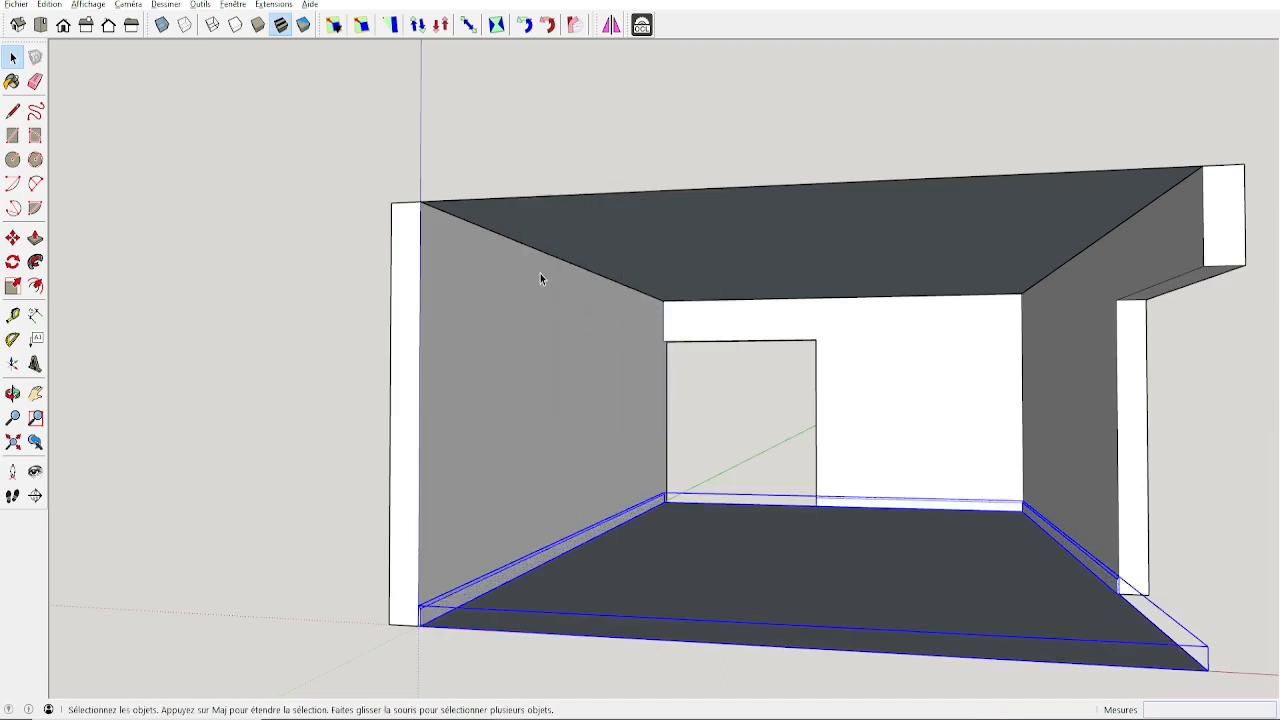
Step: Draw a 102 by 120 mm rectangle on the wall's end face, starting from its upper inner corner at the ceiling
{"action": "scroll", "coordinate": [424, 207], "scroll_direction": "up", "scroll_amount": 4}
{"action": "key", "text": "r"}
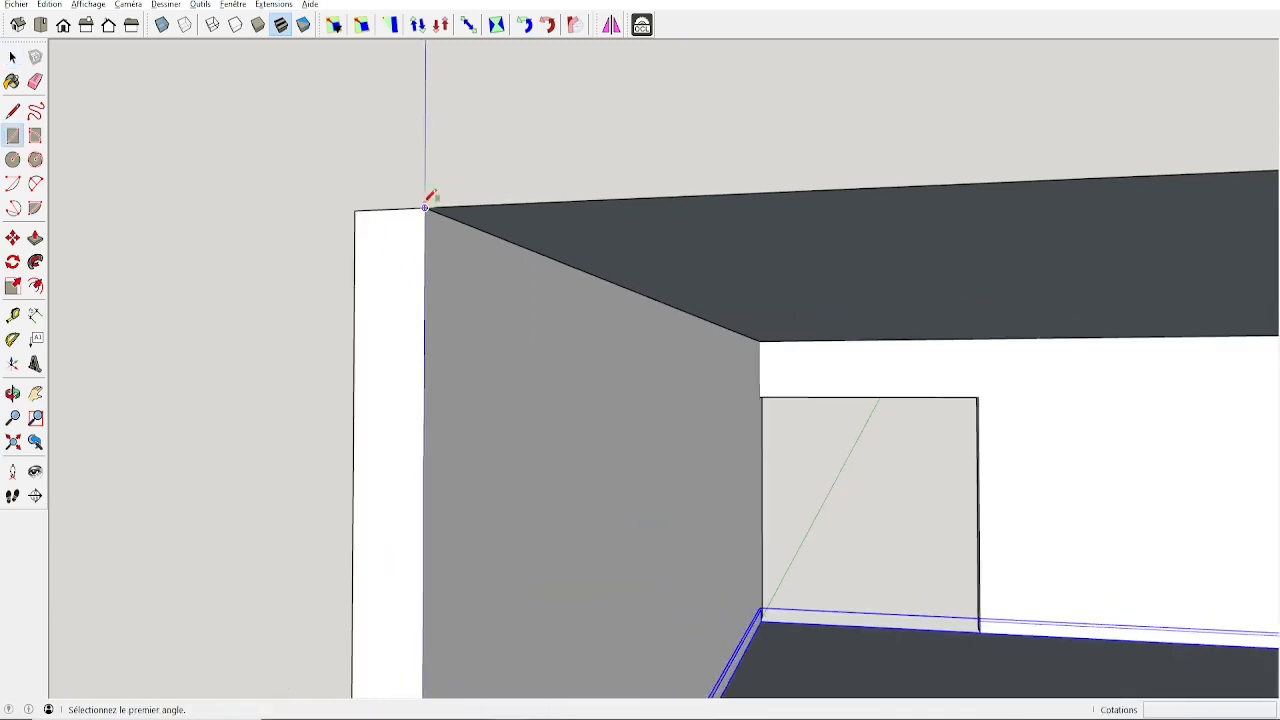
{"action": "left_click", "coordinate": [425, 209]}
{"action": "left_click", "coordinate": [378, 256]}
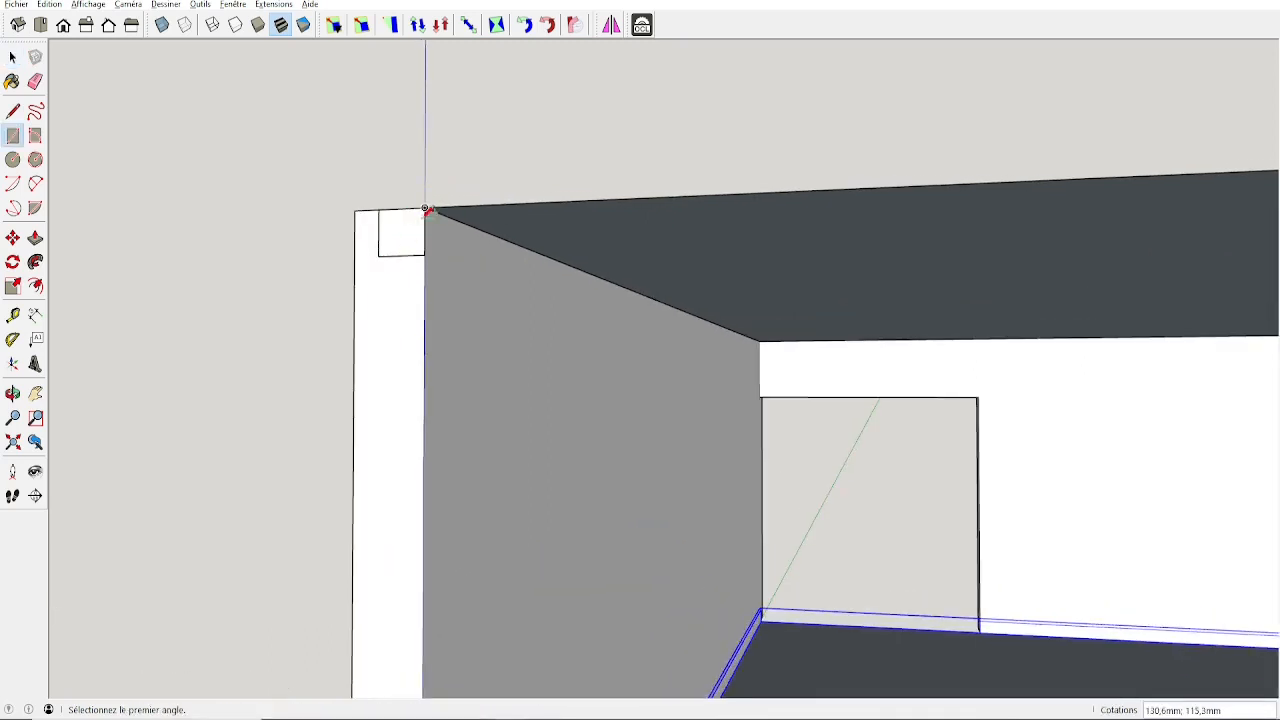
{"action": "type", "text": "102;120"}
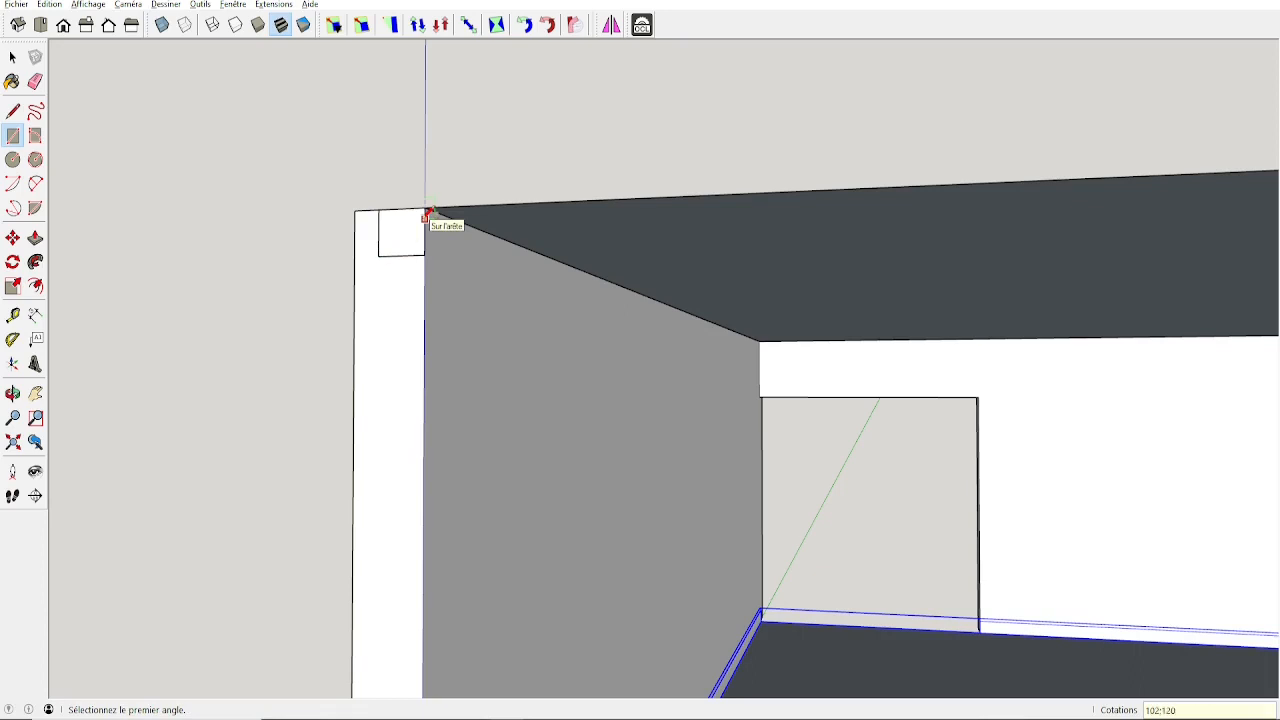
{"action": "key", "text": "Return"}
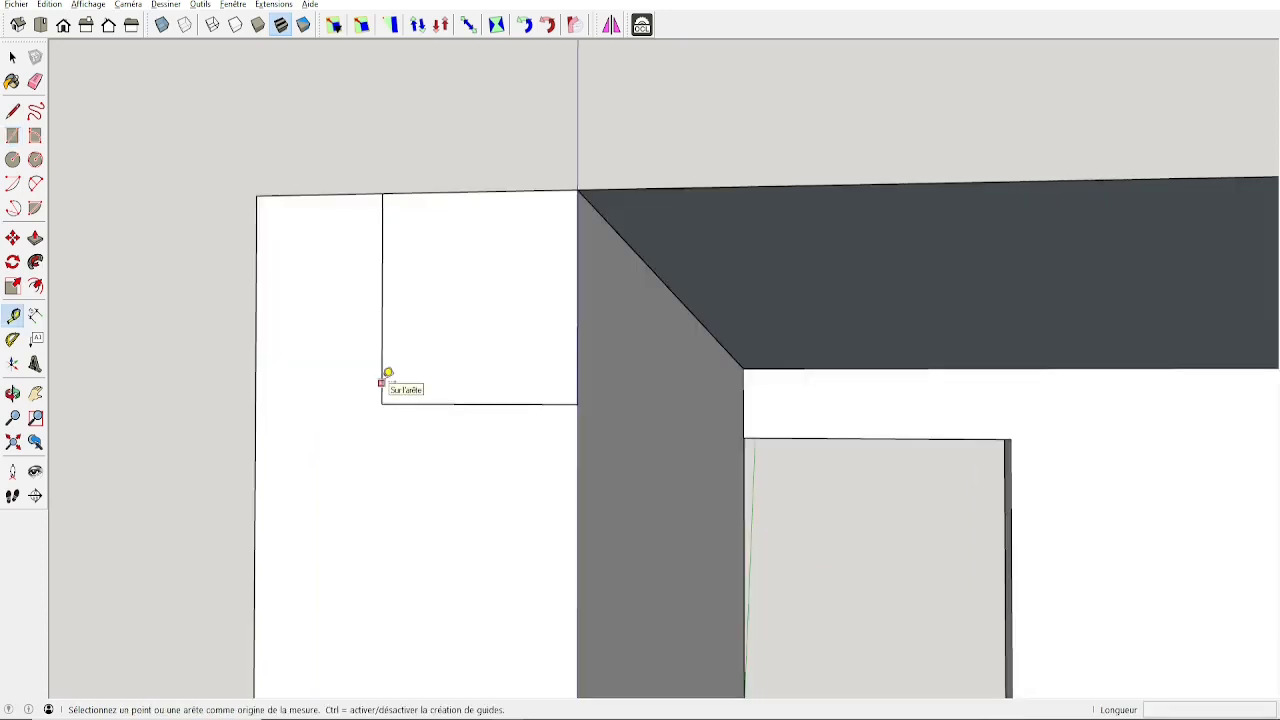
Step: Place four construction guides inside the rectangle, each offset 20 mm from one of its edges
{"action": "left_click", "coordinate": [382, 382]}
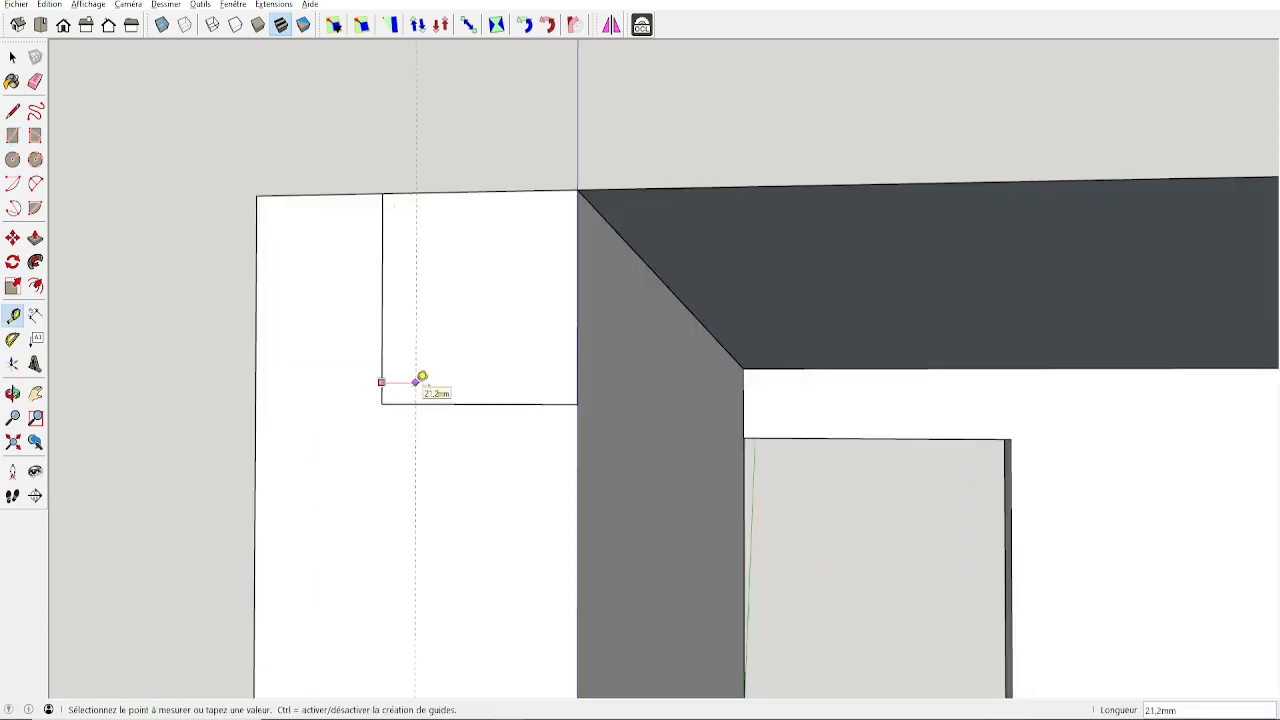
{"action": "left_click", "coordinate": [416, 382]}
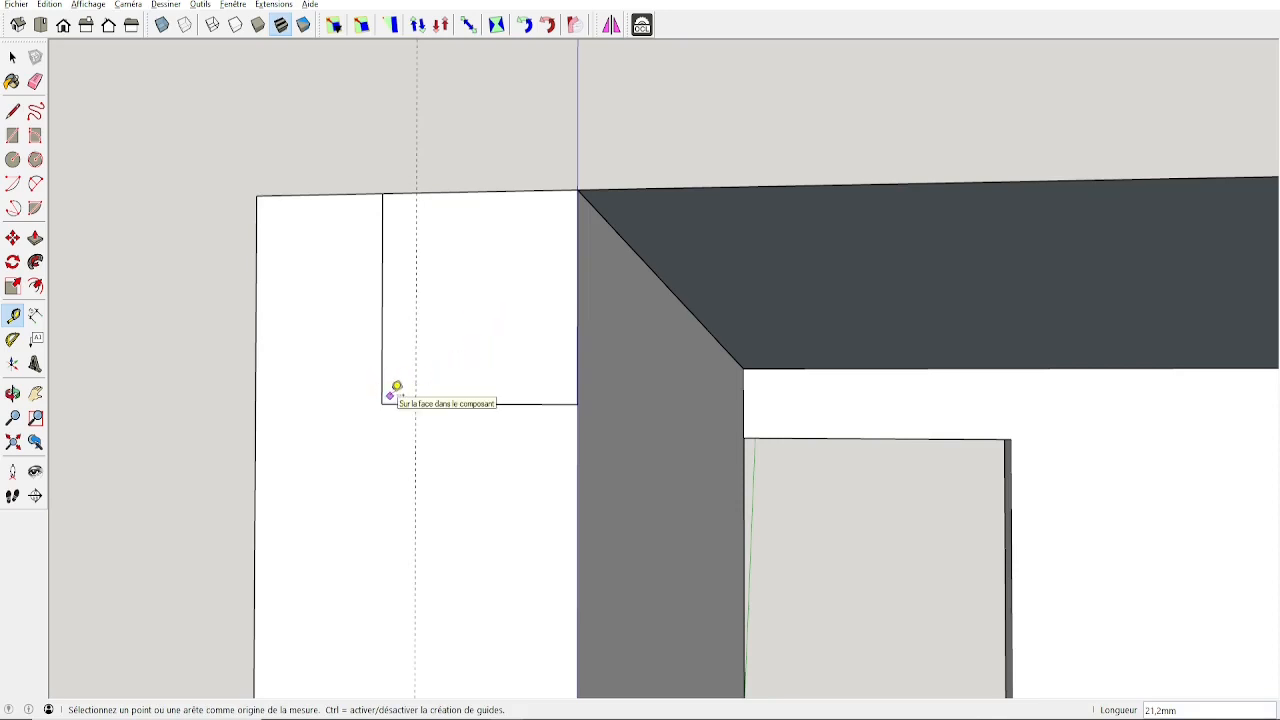
{"action": "left_click", "coordinate": [577, 212]}
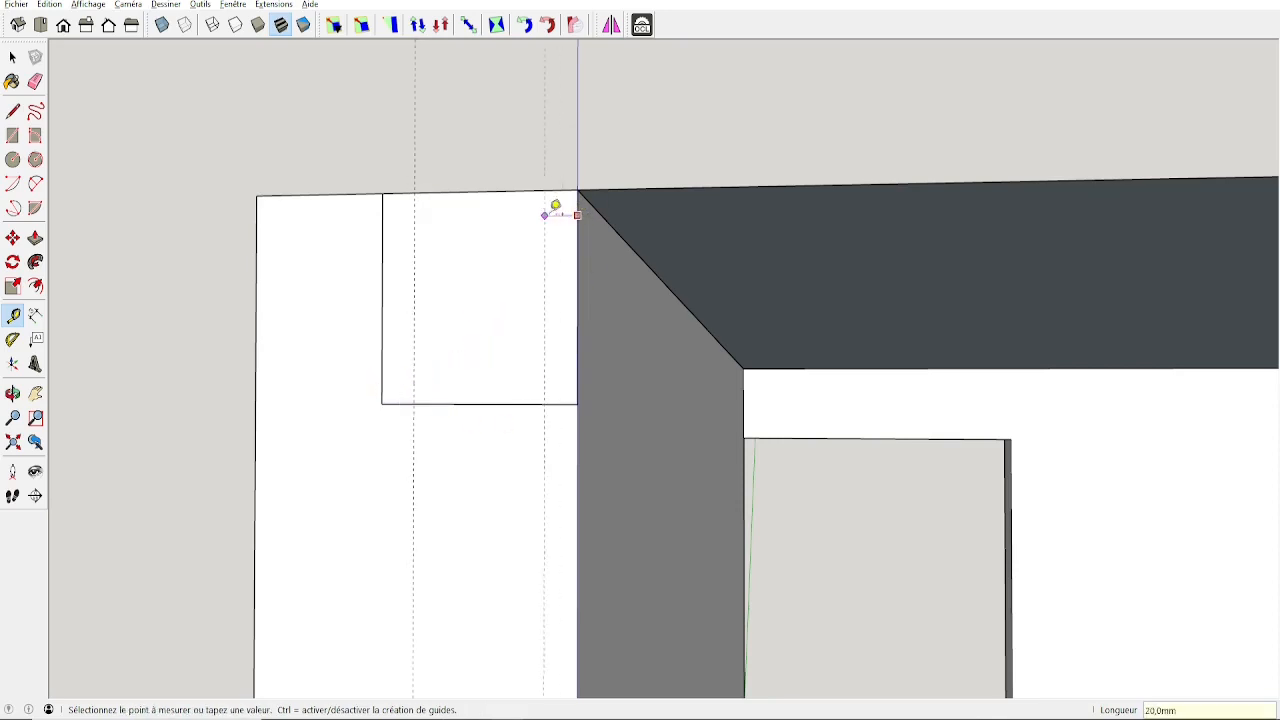
{"action": "left_click", "coordinate": [545, 215]}
{"action": "left_click", "coordinate": [560, 191]}
{"action": "left_click", "coordinate": [565, 212]}
{"action": "left_click", "coordinate": [443, 402]}
{"action": "left_click", "coordinate": [449, 367]}
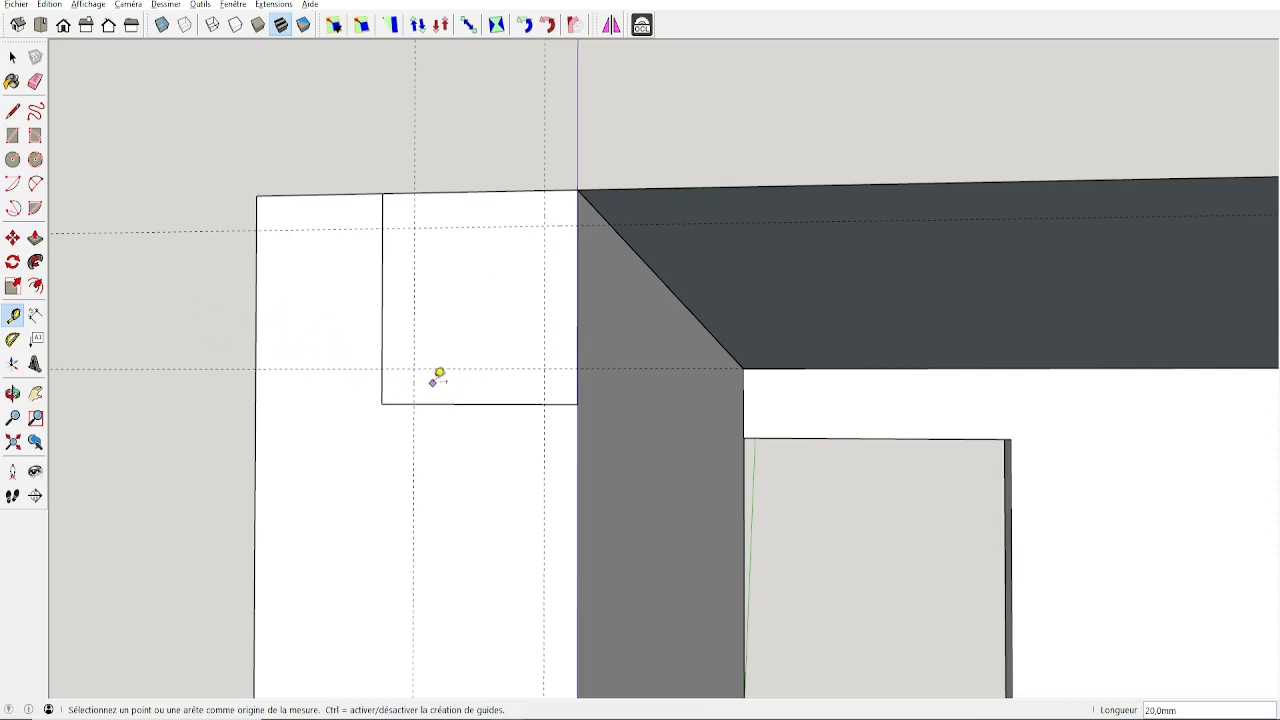
{"action": "key", "text": "space"}
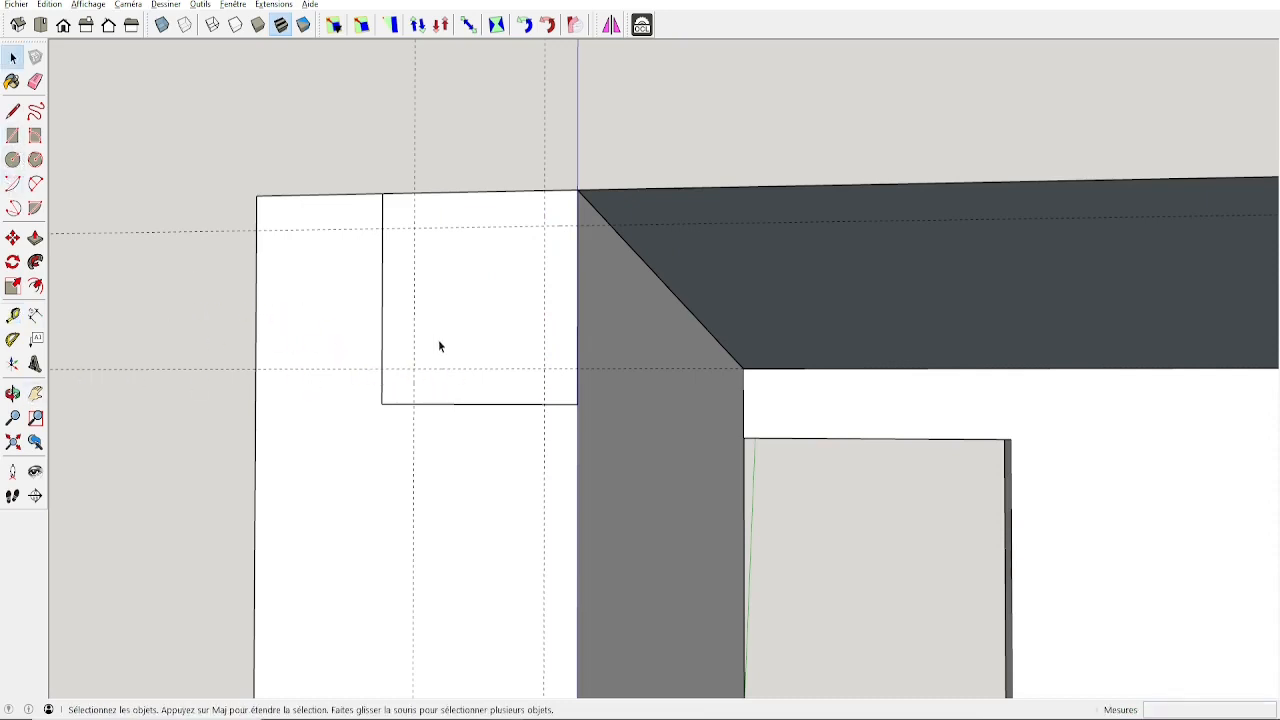
Step: Draw a 90° arc at the rectangle's outer lower corner, centred on its outer edge and reaching from the corner to the guide intersection
{"action": "left_click", "coordinate": [12, 185]}
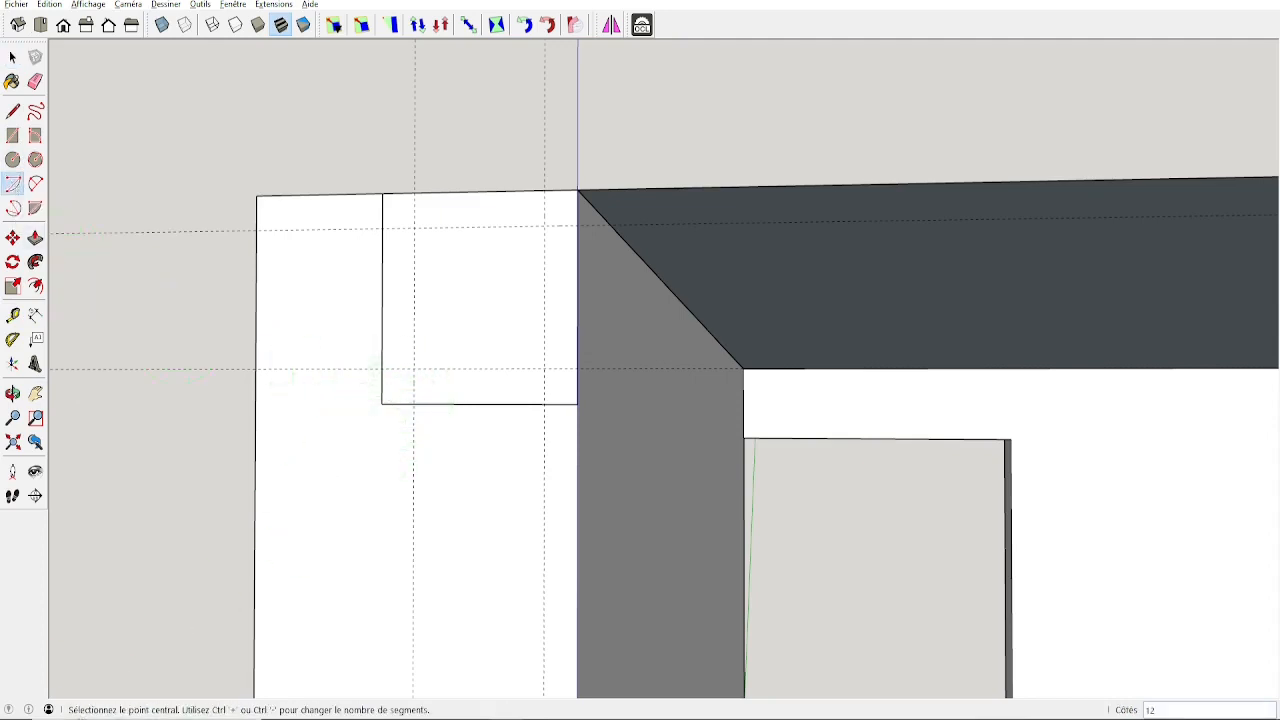
{"action": "left_click", "coordinate": [382, 368]}
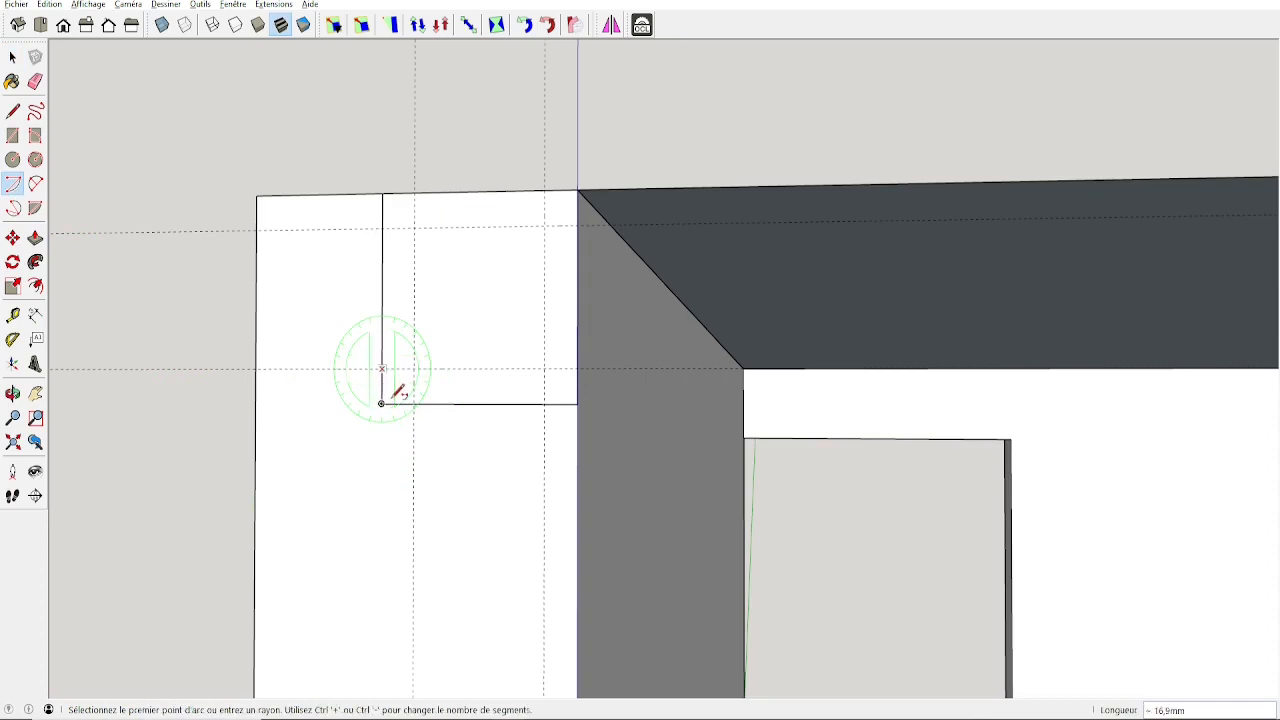
{"action": "left_click", "coordinate": [381, 403]}
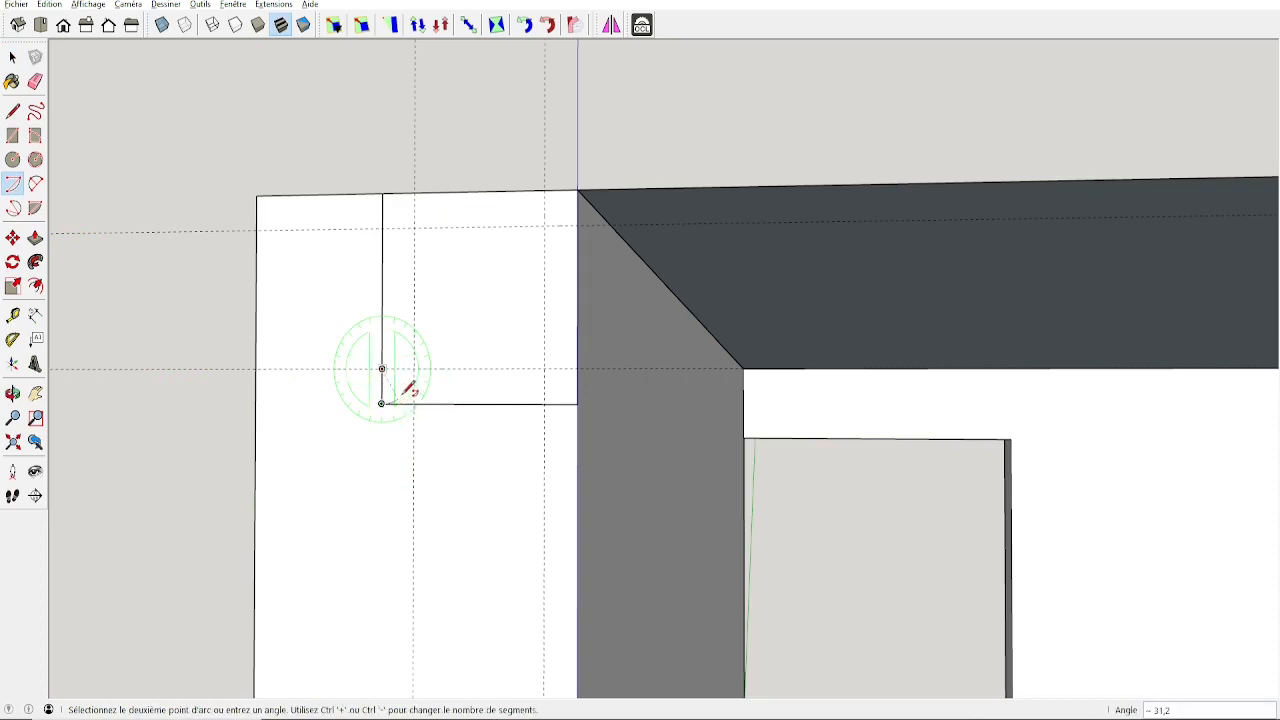
{"action": "left_click", "coordinate": [417, 368]}
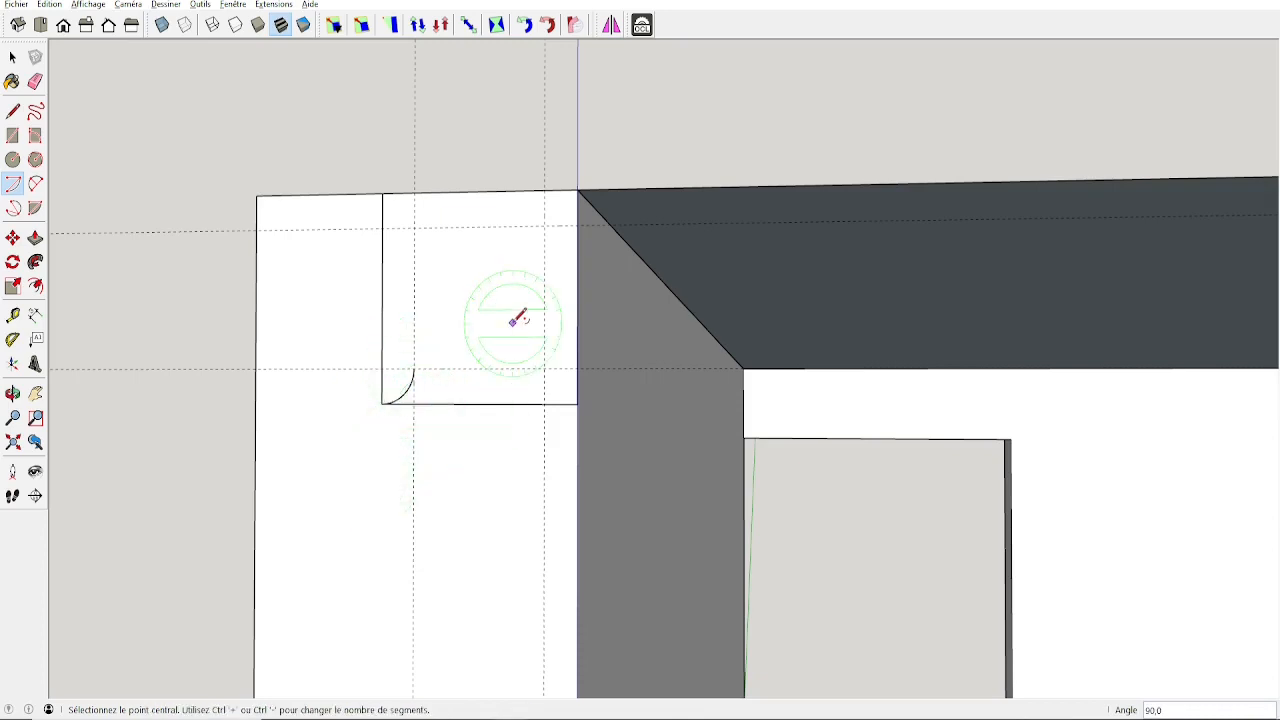
Step: Draw an arc with a 20 mm radius, centred where the guide nearest the room meets the wall's top edge
{"action": "left_click", "coordinate": [545, 188]}
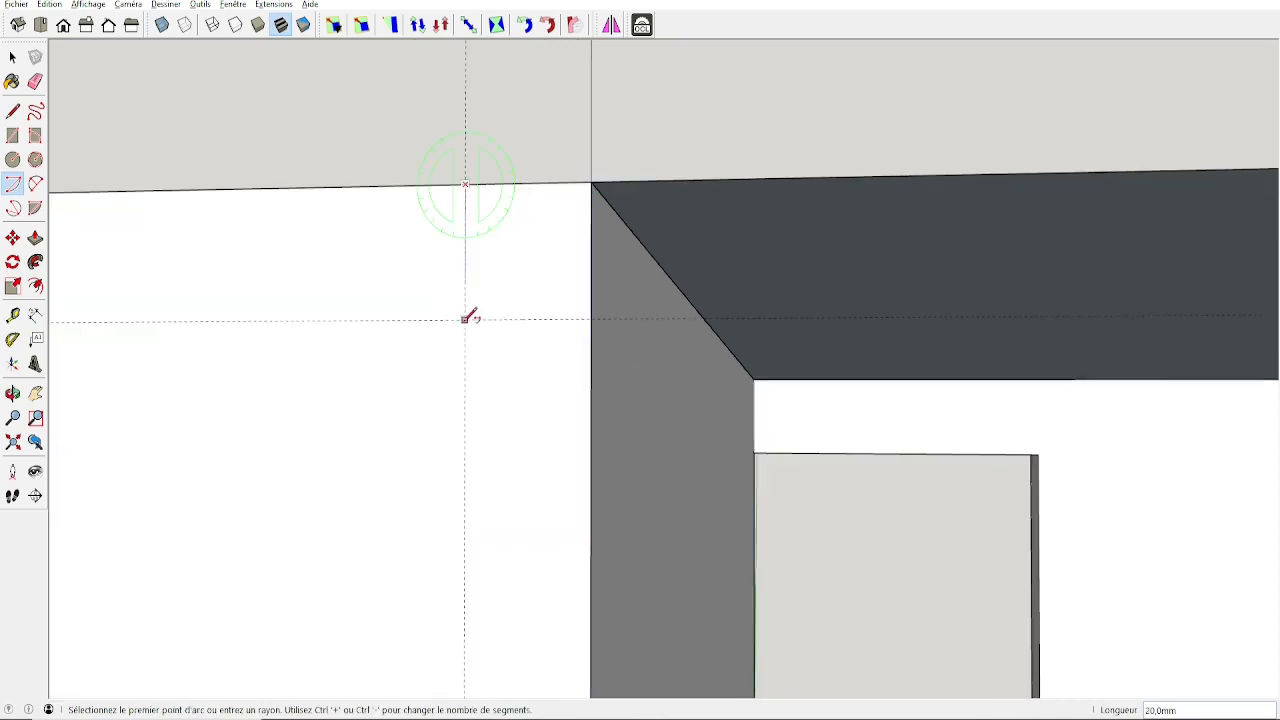
Step: Draw a quarter arc with a 20 mm radius at the profile rectangle's upper corner beside the wall opening
{"action": "left_click", "coordinate": [465, 320]}
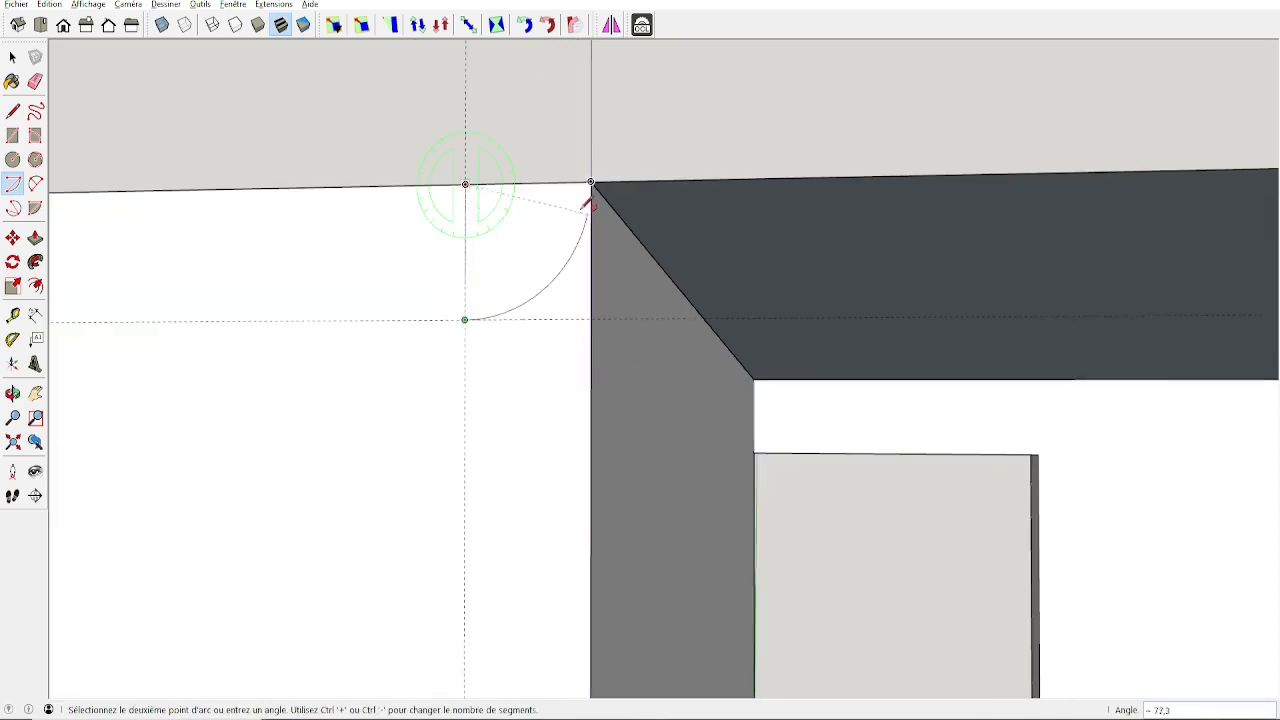
{"action": "left_click", "coordinate": [596, 178]}
{"action": "scroll", "coordinate": [457, 357], "scroll_direction": "down", "scroll_amount": 5}
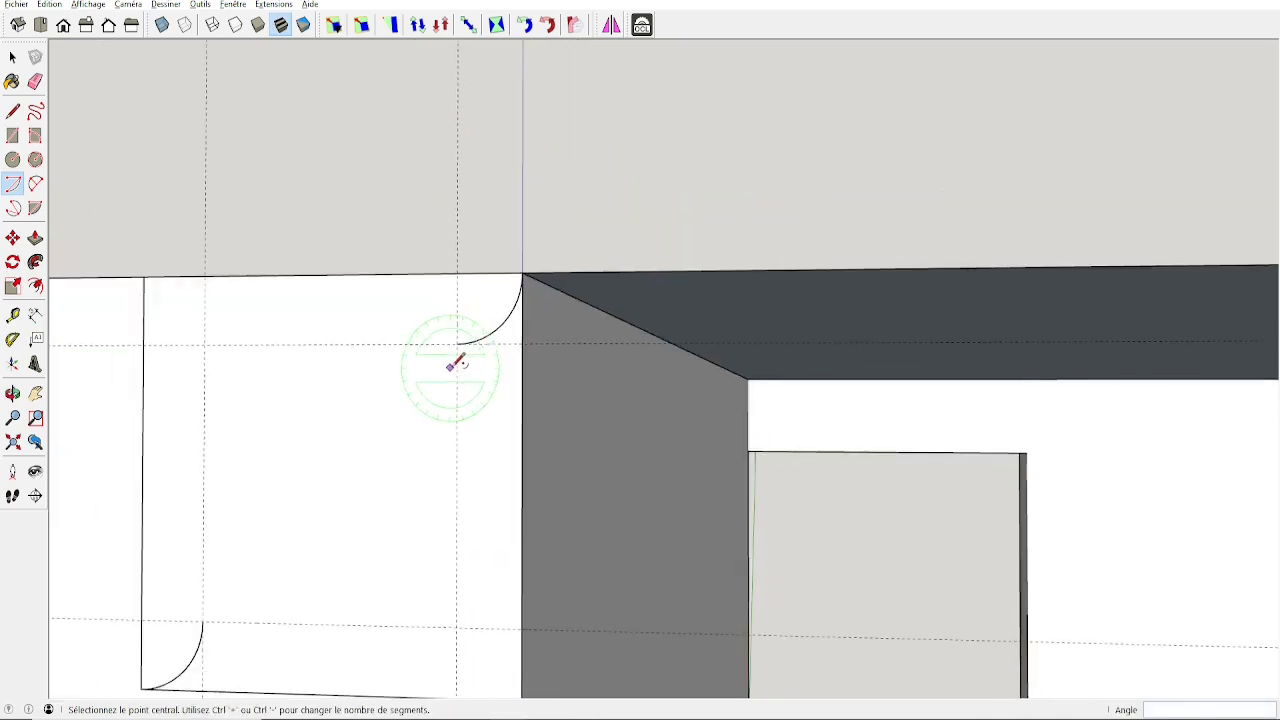
Step: Draw an 8 mm horizontal line along the guide from the upper end of the lower arc toward the profile's interior
{"action": "key", "text": "l"}
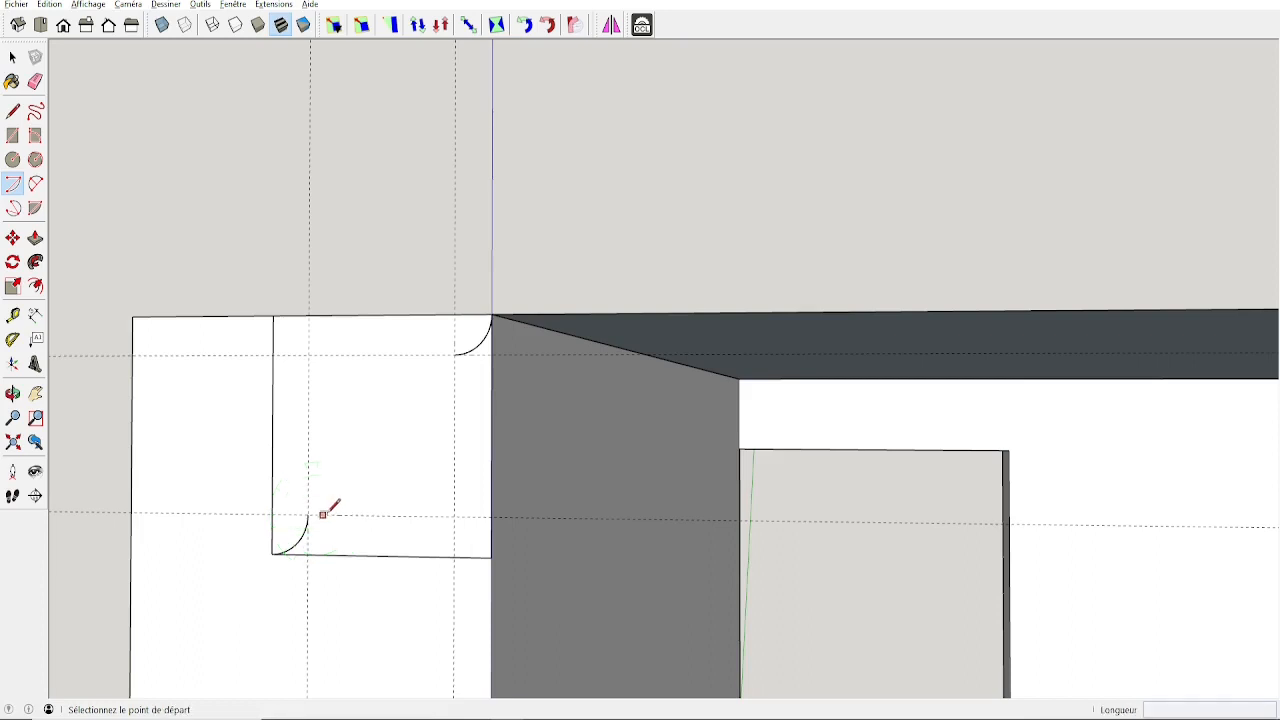
{"action": "left_click", "coordinate": [307, 514]}
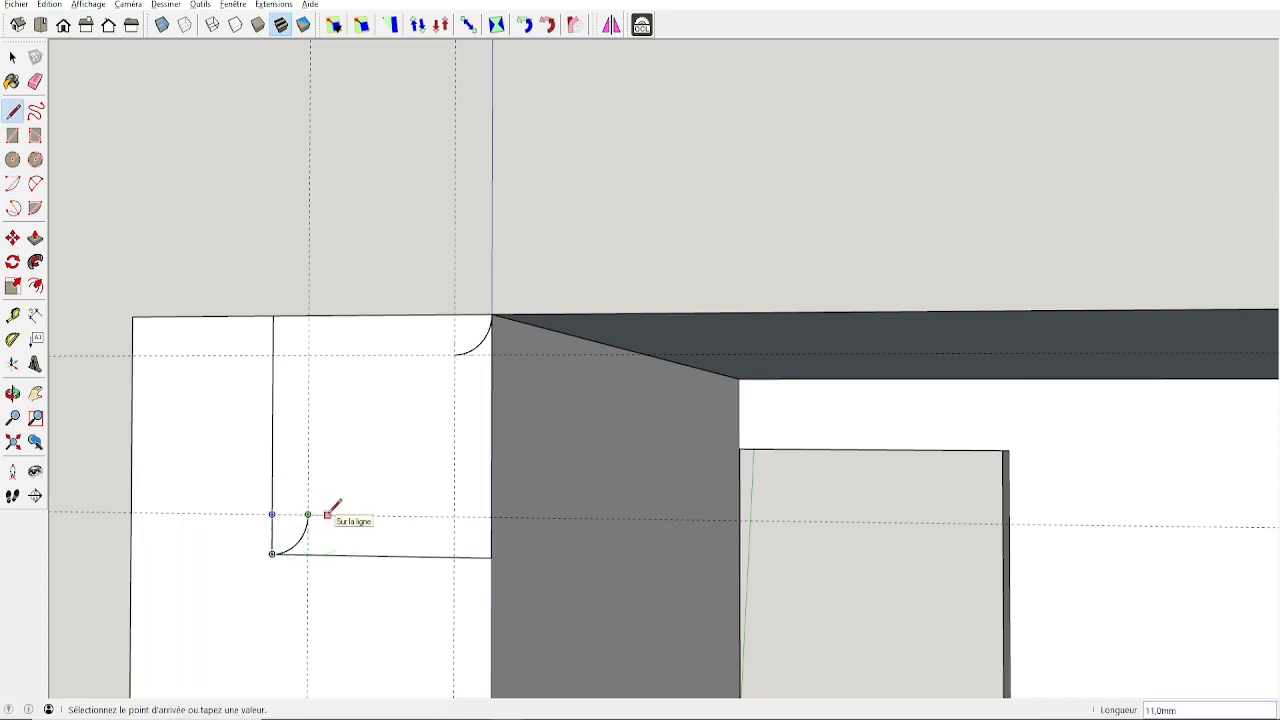
{"action": "type", "text": "8"}
{"action": "key", "text": "Return"}
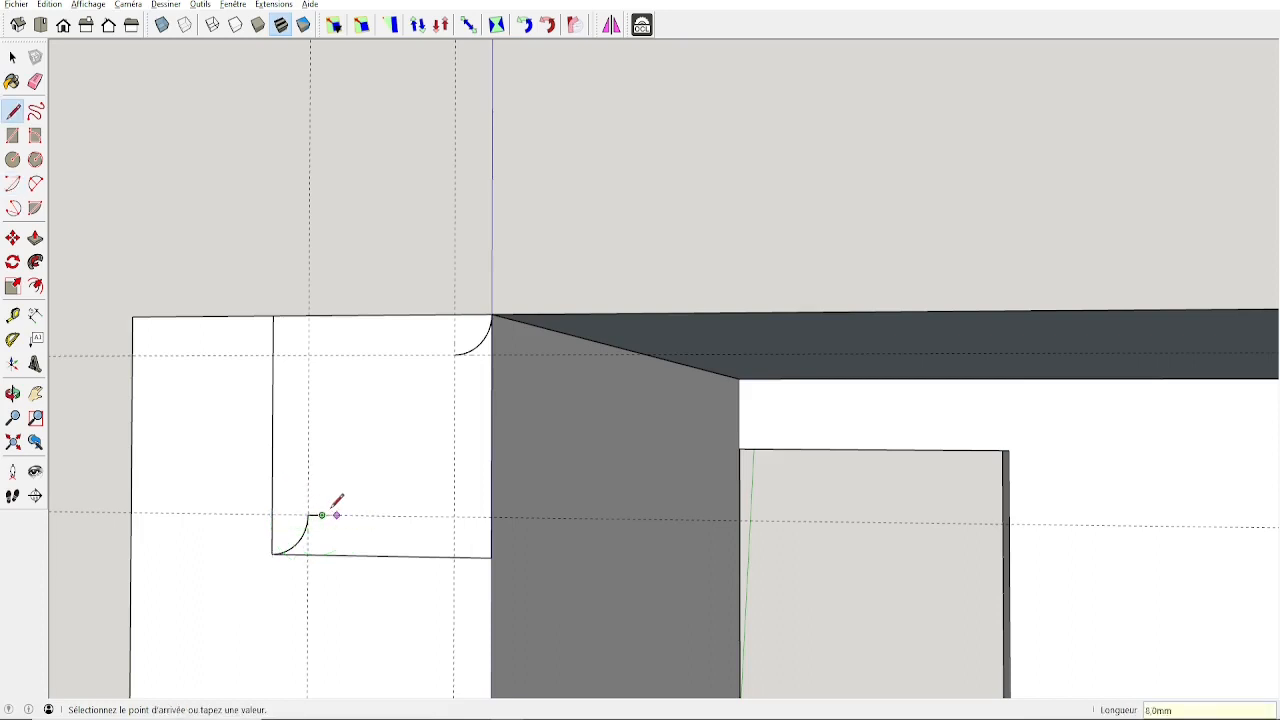
{"action": "key", "text": "space"}
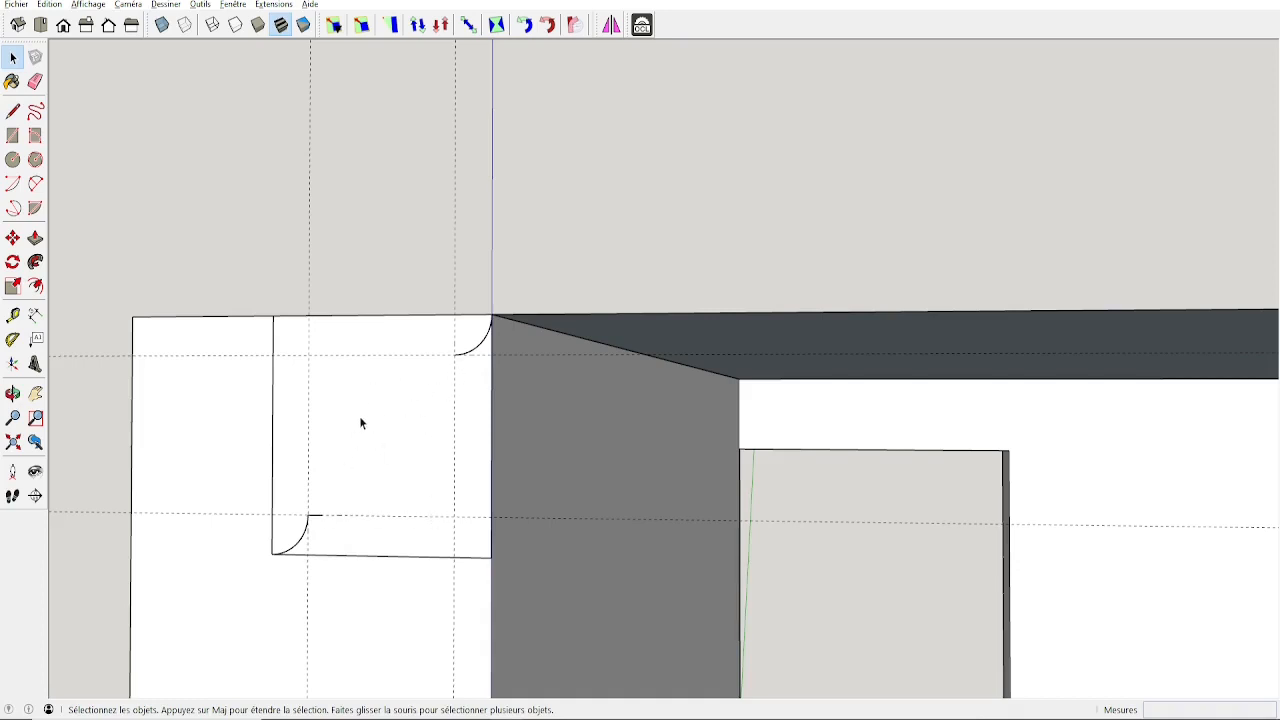
Step: Try joining the 8 mm ledge to the upper vertical guide with a 90° centre arc, and undo it
{"action": "left_click", "coordinate": [12, 183]}
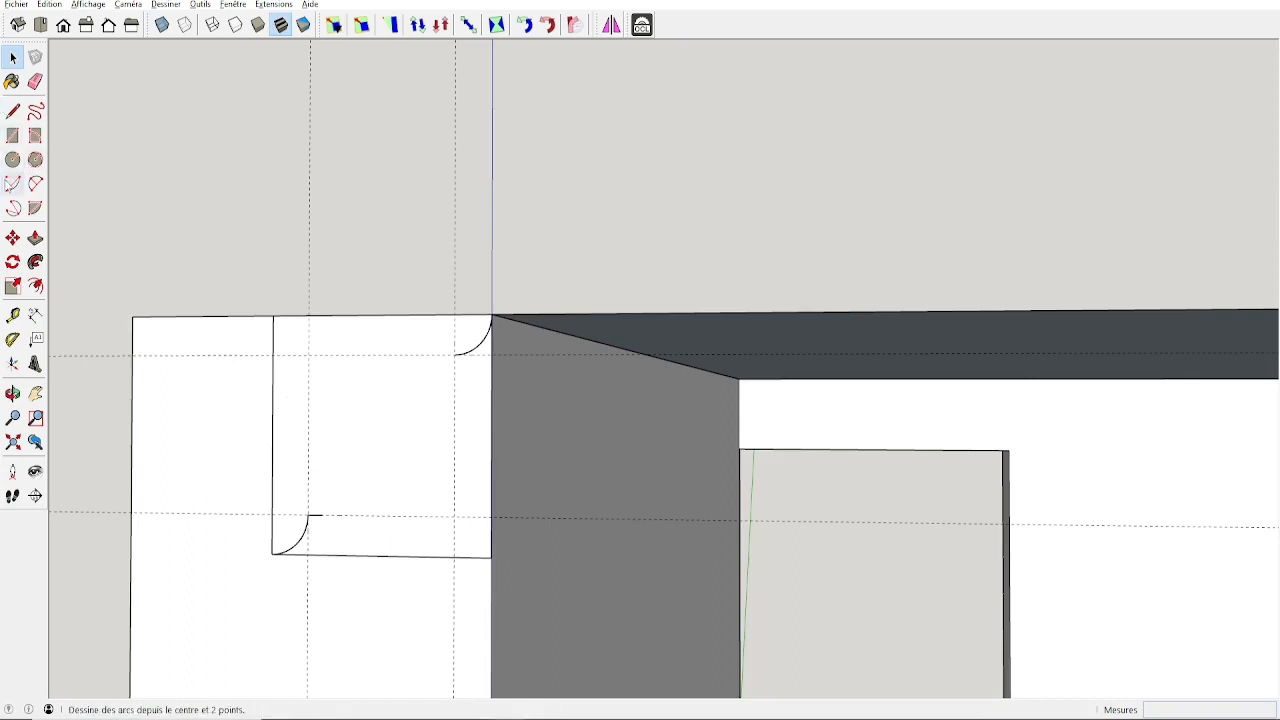
{"action": "left_click", "coordinate": [454, 516]}
{"action": "left_click", "coordinate": [322, 515]}
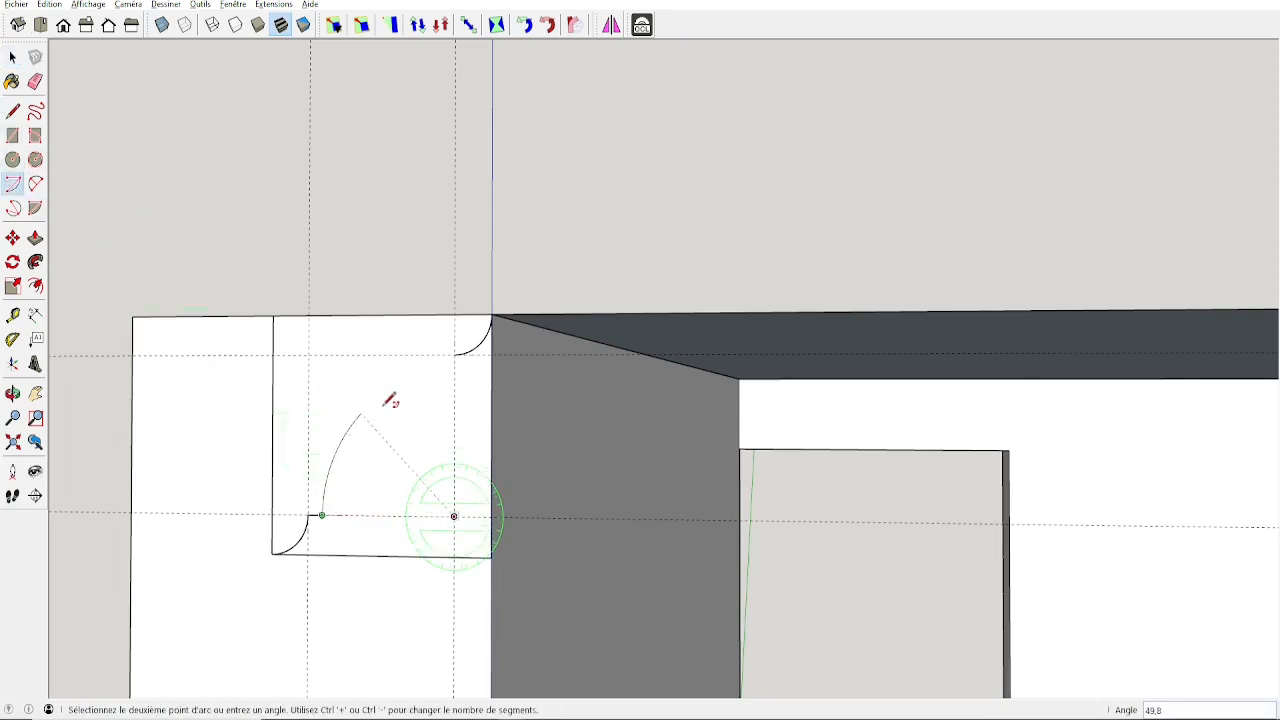
{"action": "left_click", "coordinate": [454, 374]}
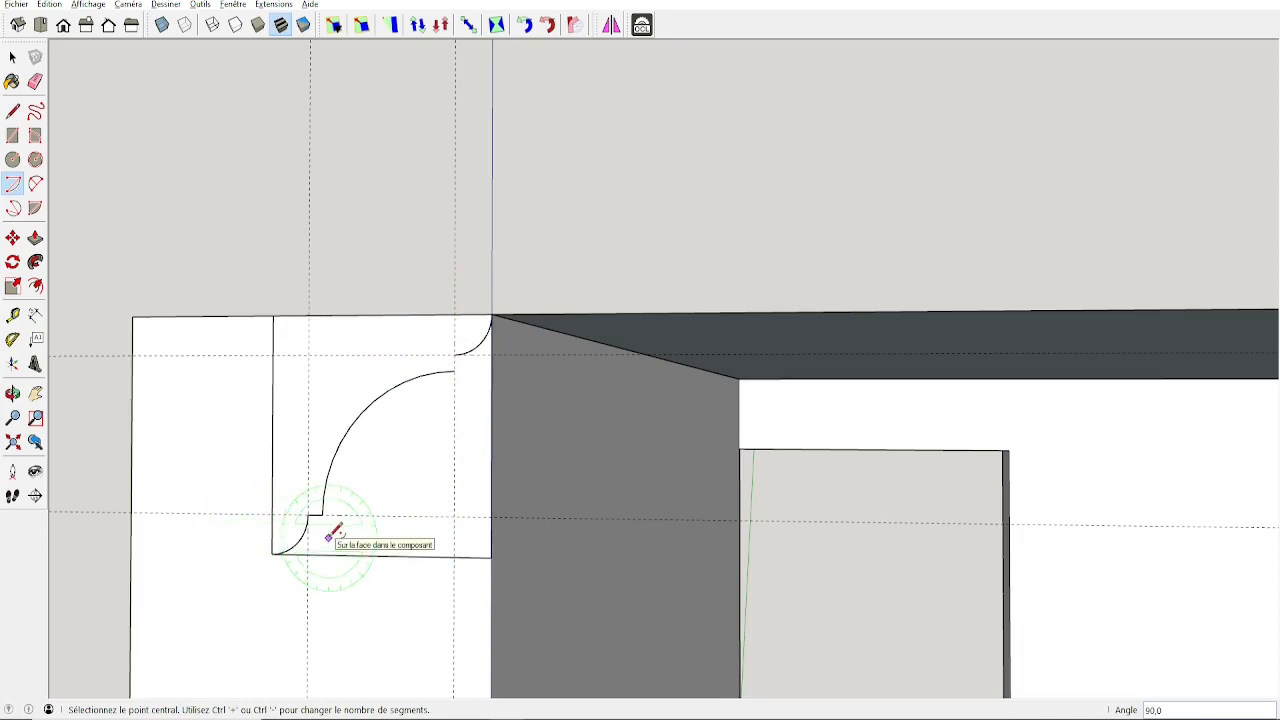
{"action": "key", "text": "ctrl+z"}
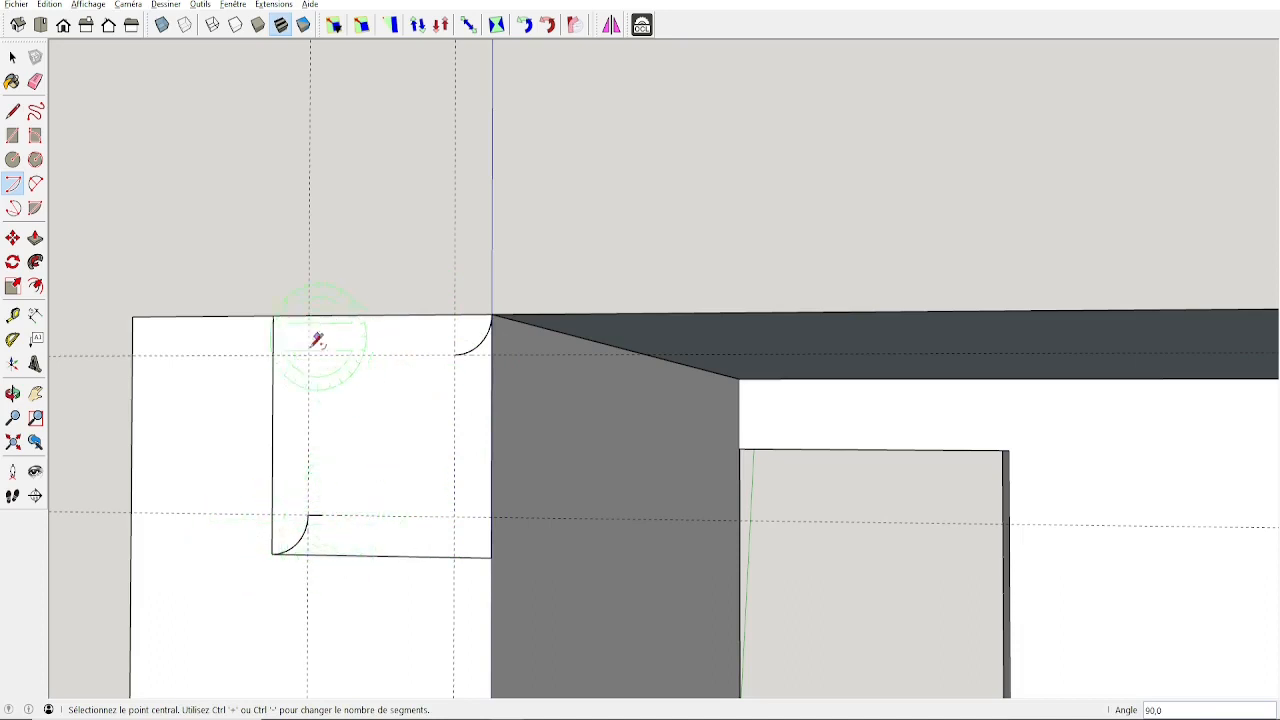
Step: Draw an S-shaped degree 3 Bezier curve from the 8 mm ledge's end to the lower end of the upper arc
{"action": "left_click", "coordinate": [166, 4]}
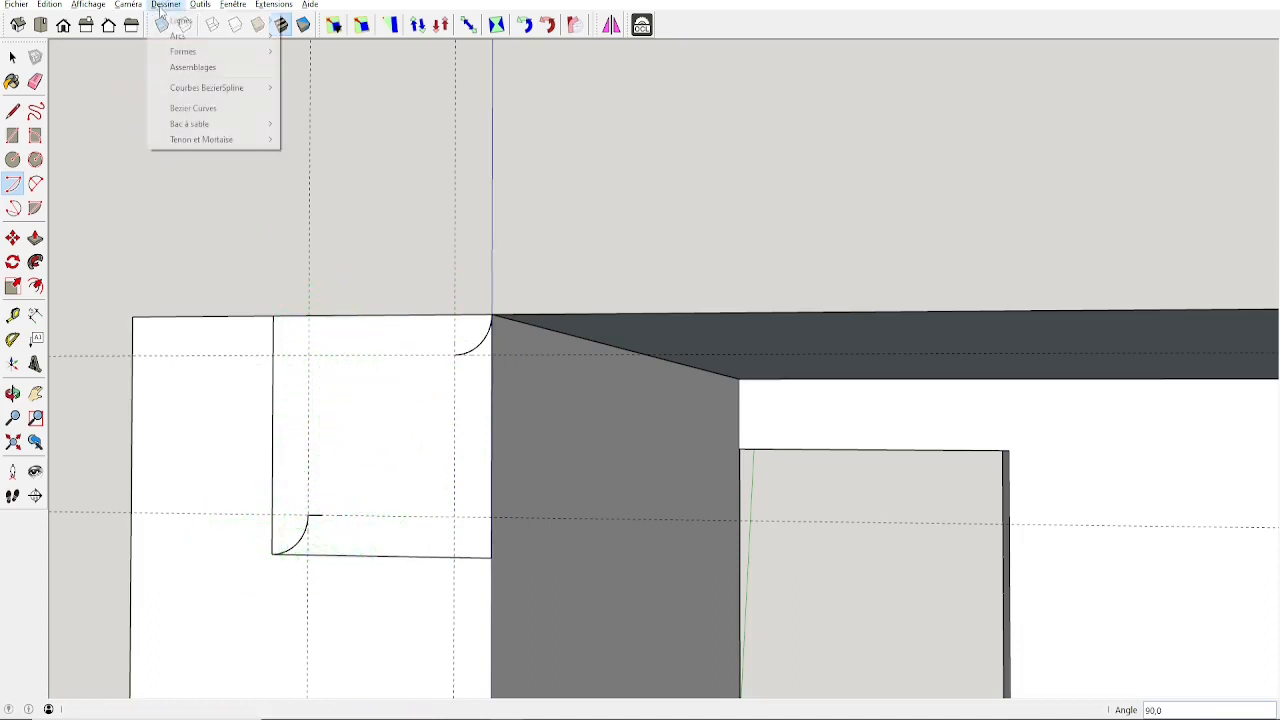
{"action": "left_click", "coordinate": [204, 110]}
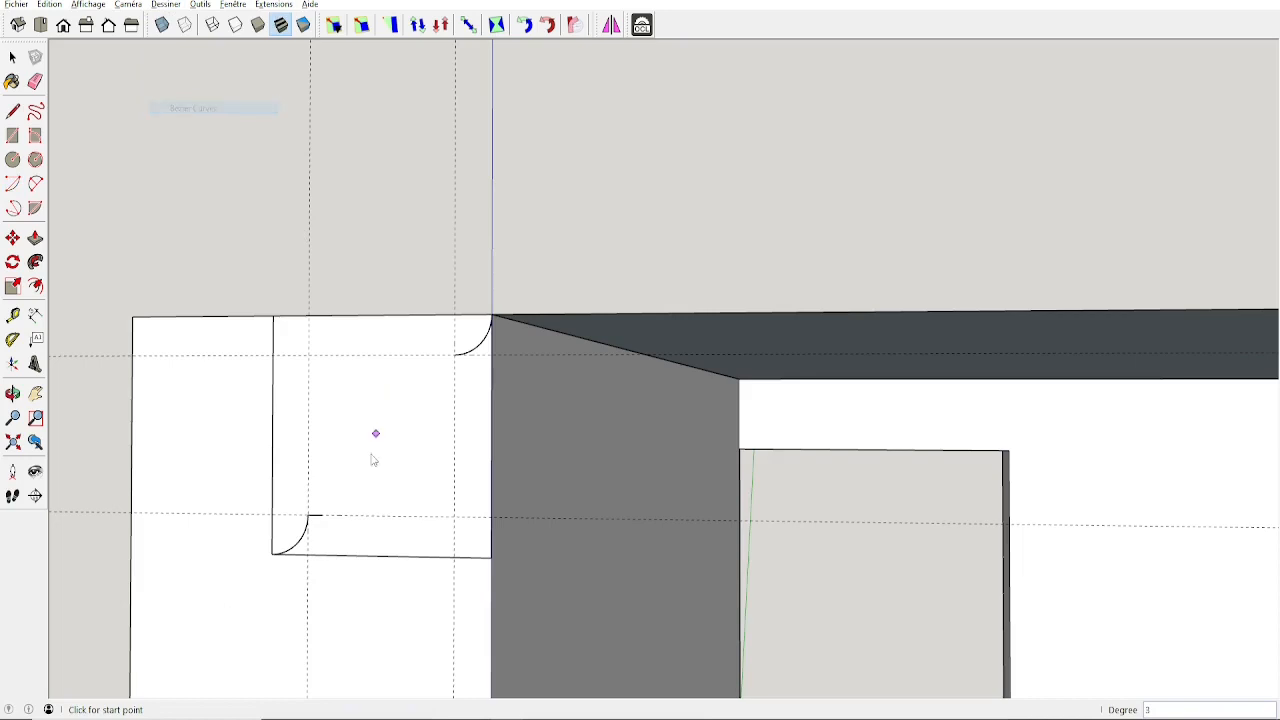
{"action": "left_click", "coordinate": [322, 516]}
{"action": "left_click", "coordinate": [456, 355]}
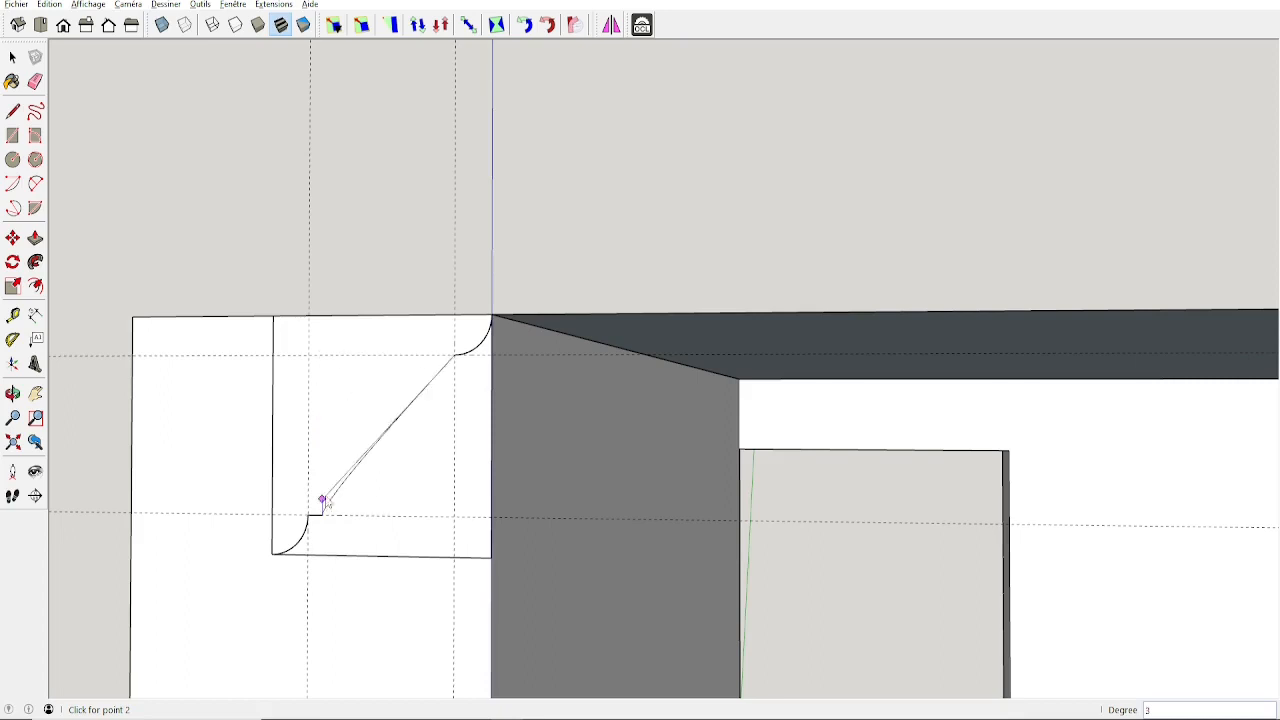
{"action": "left_click", "coordinate": [322, 417]}
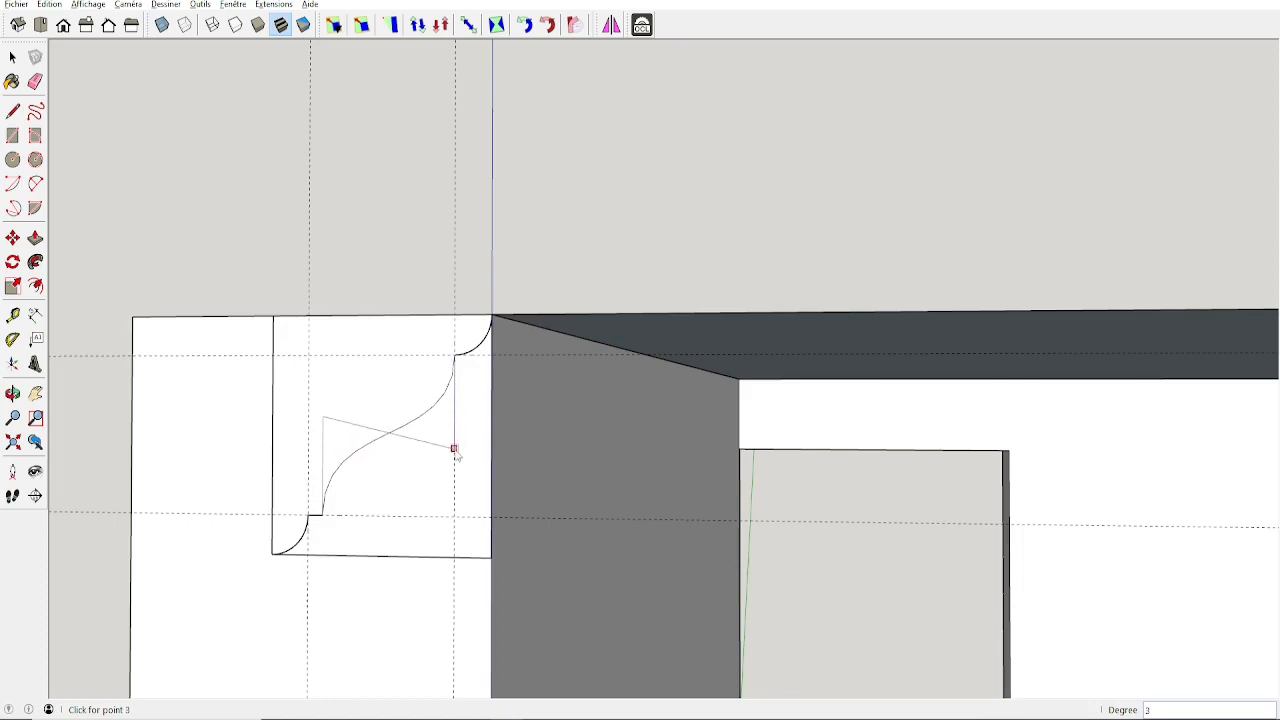
{"action": "left_click", "coordinate": [452, 445]}
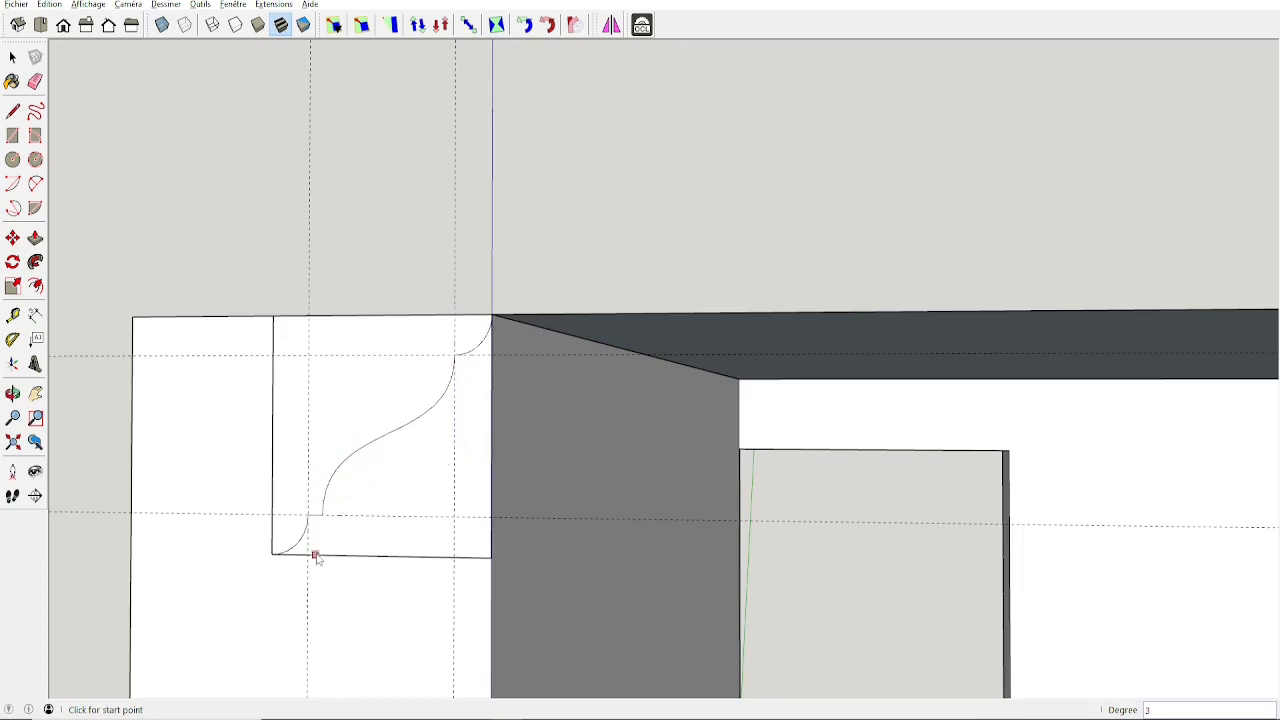
Step: Remove the leftover rectangle edges and the guide lines around the moulding profile
{"action": "middle_click_drag", "start_coordinate": [389, 566], "coordinate": [396, 570]}
{"action": "key", "text": "e"}
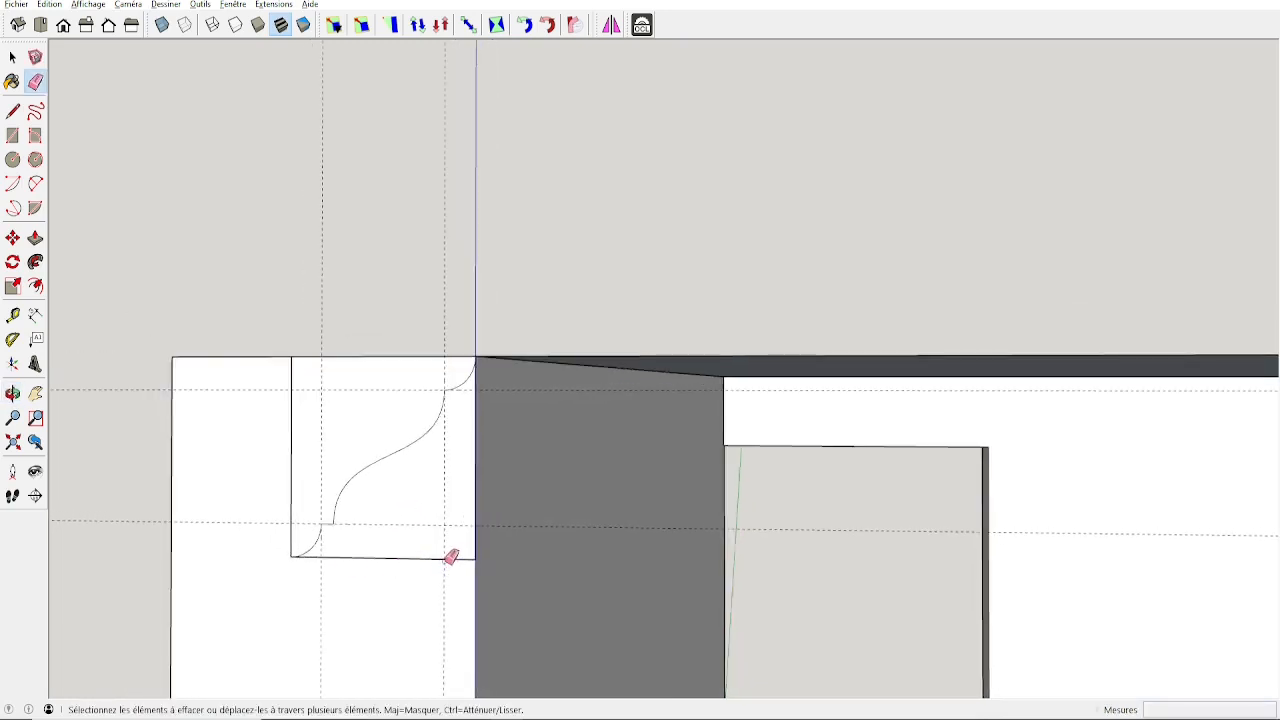
{"action": "left_click_drag", "start_coordinate": [477, 557], "coordinate": [434, 625]}
{"action": "key", "text": "ctrl+z"}
{"action": "key", "text": "space"}
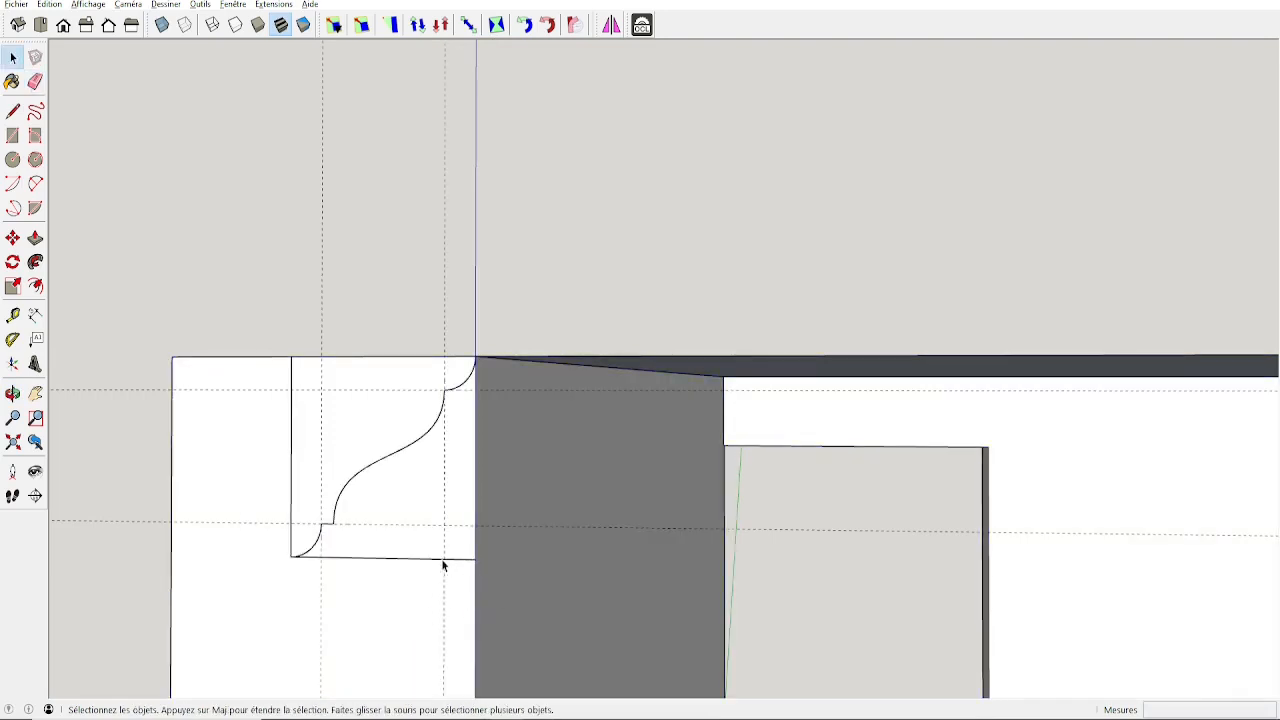
{"action": "left_click", "coordinate": [443, 560]}
{"action": "key", "text": "Delete"}
Step: Move the moulding profile with its edges from its upper corner to the wall's inner upper corner, under the ceiling
{"action": "left_click", "coordinate": [356, 420]}
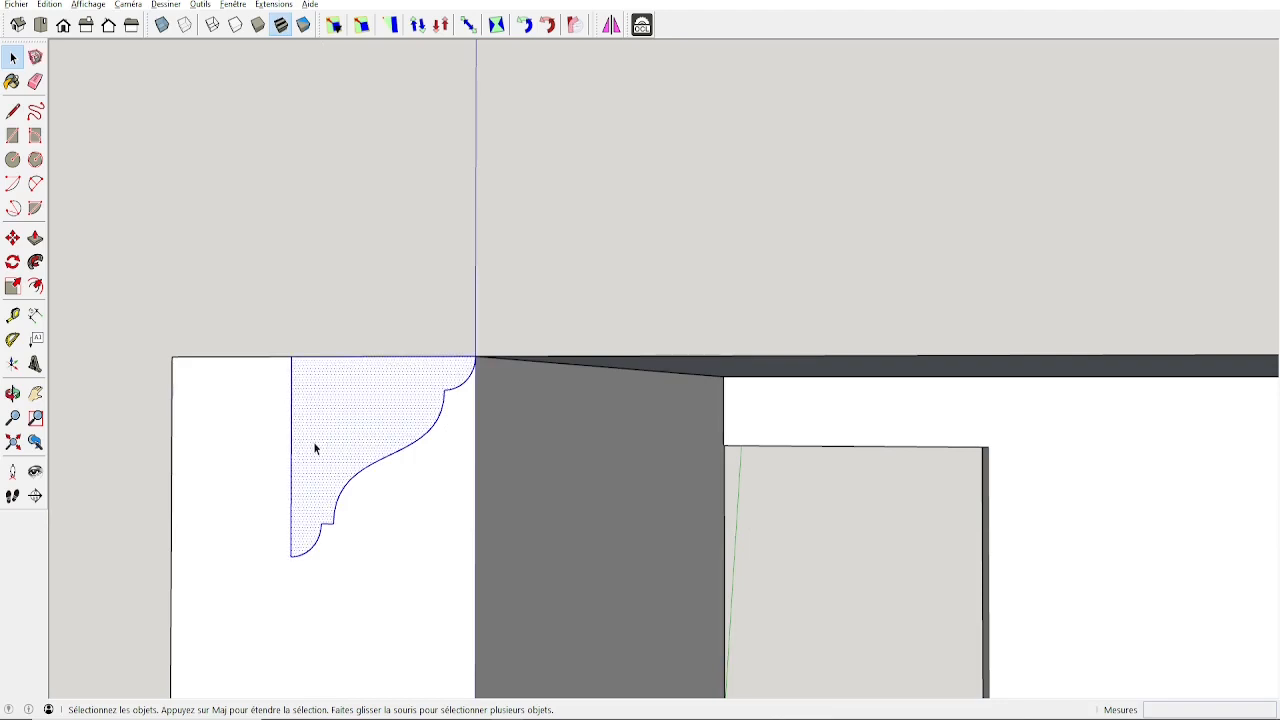
{"action": "key", "text": "m"}
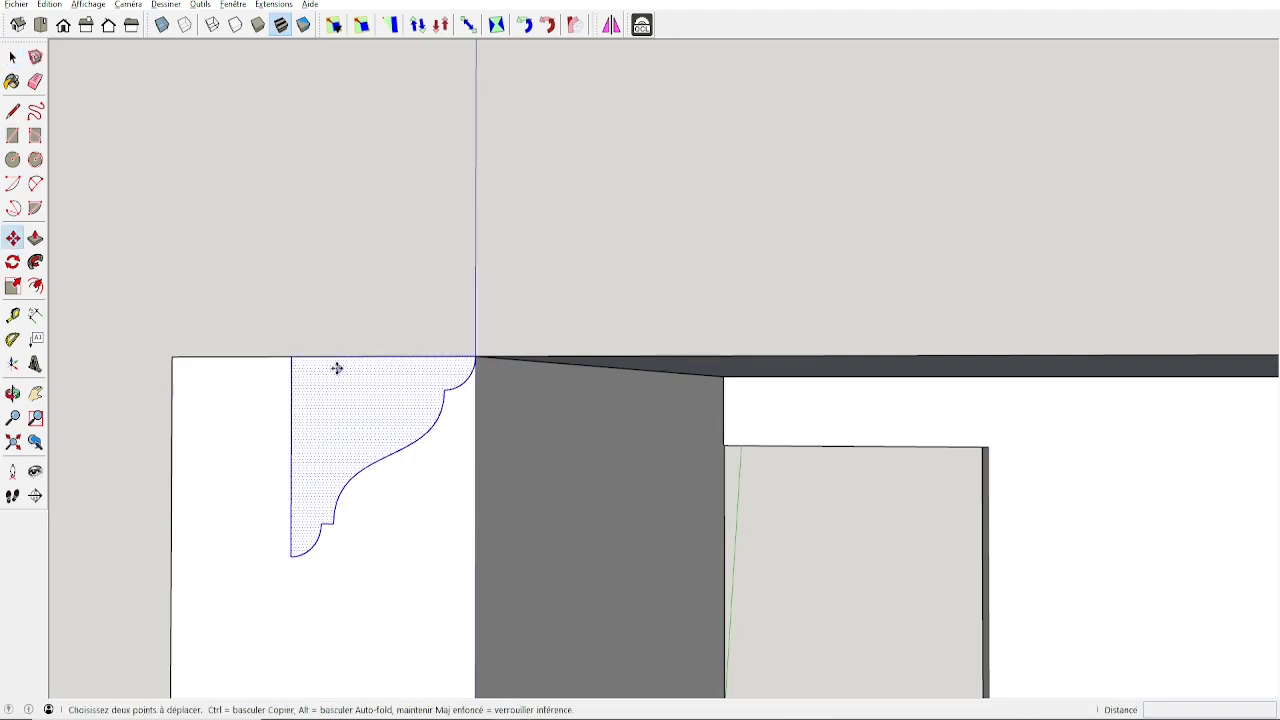
{"action": "left_click", "coordinate": [292, 357]}
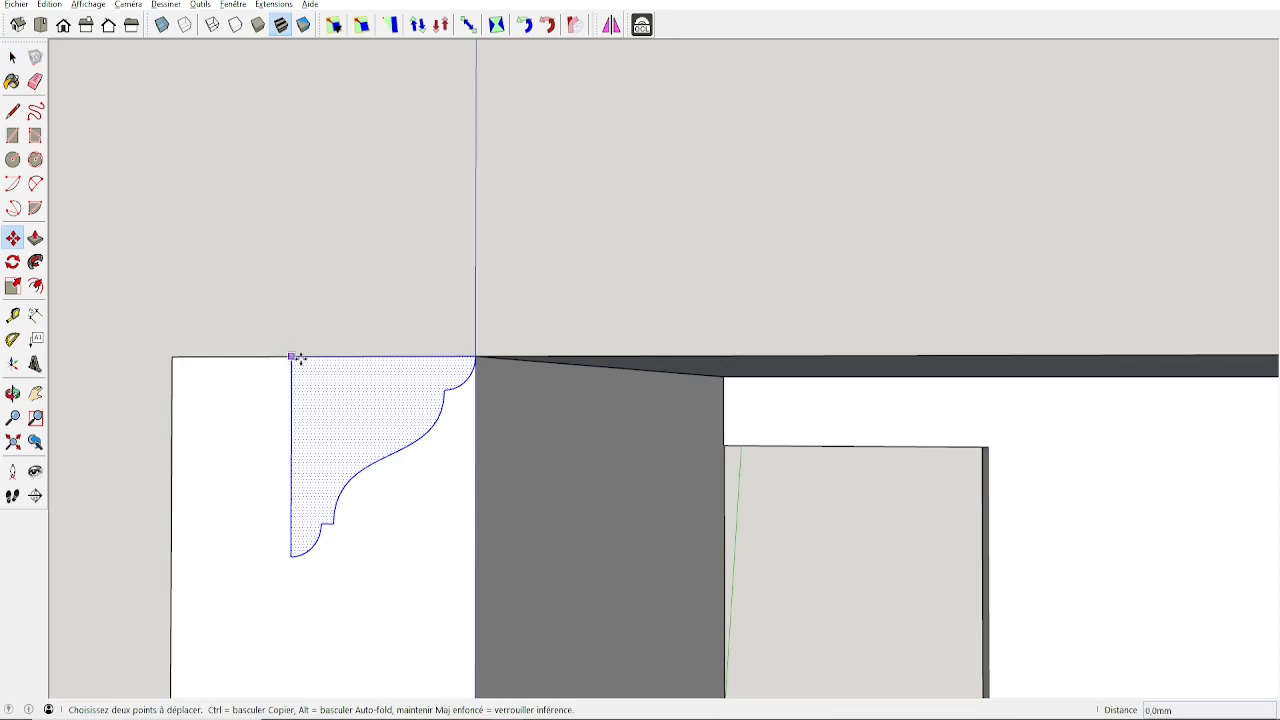
{"action": "left_click", "coordinate": [475, 357]}
{"action": "middle_click_drag", "start_coordinate": [443, 449], "coordinate": [594, 508]}
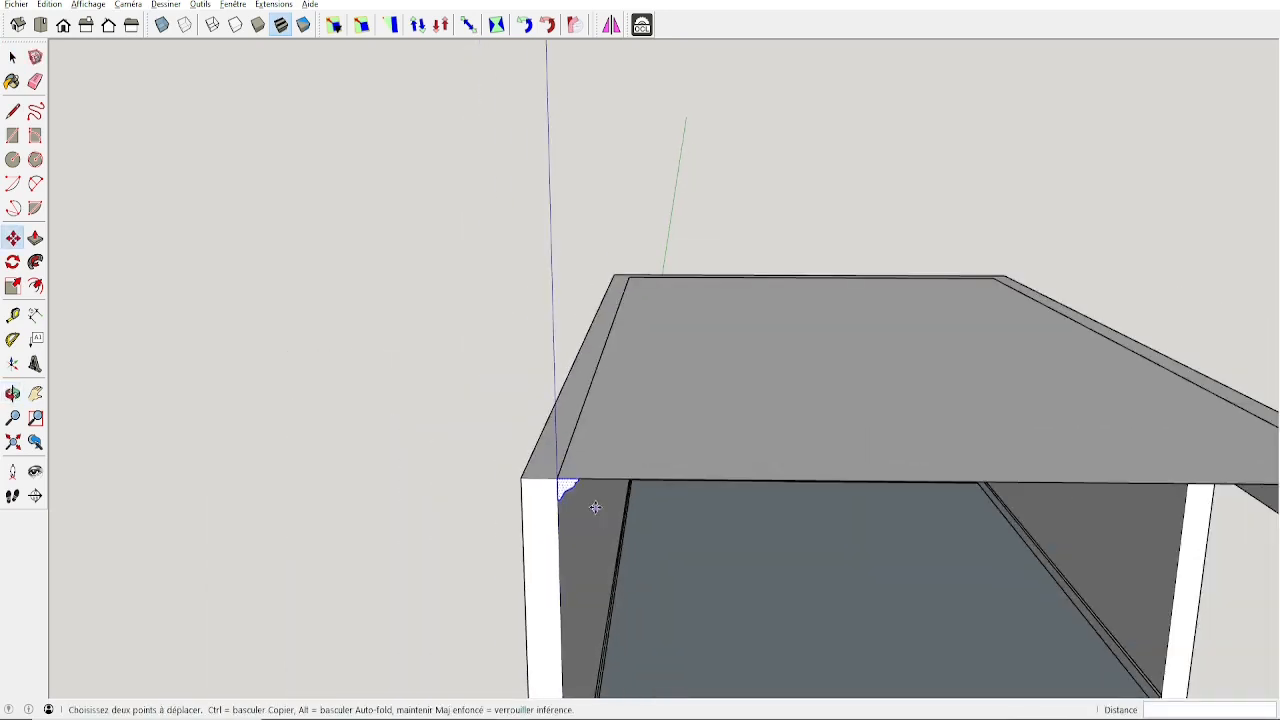
{"action": "middle_click_drag", "start_coordinate": [968, 456], "coordinate": [413, 421]}
Step: Copy the ceiling component's two side edges and back edge, leaving out its face and front edge, and close the component
{"action": "key", "text": "space"}
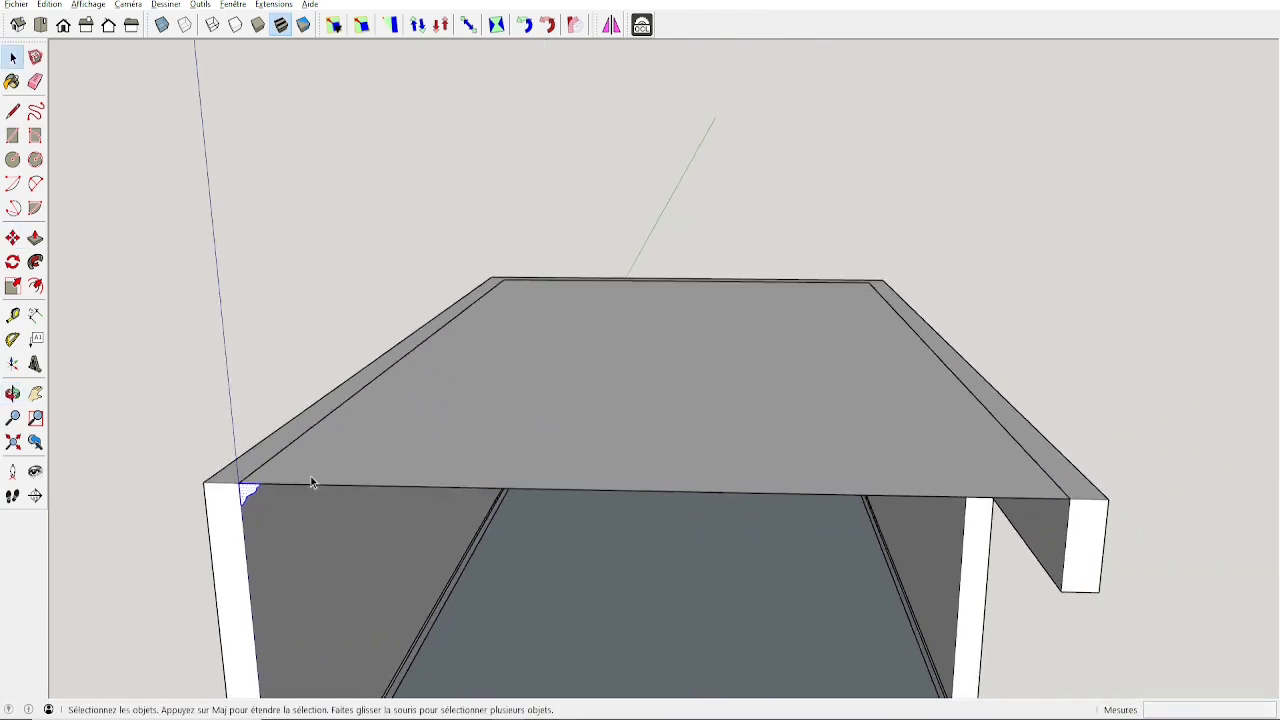
{"action": "left_click", "coordinate": [600, 455]}
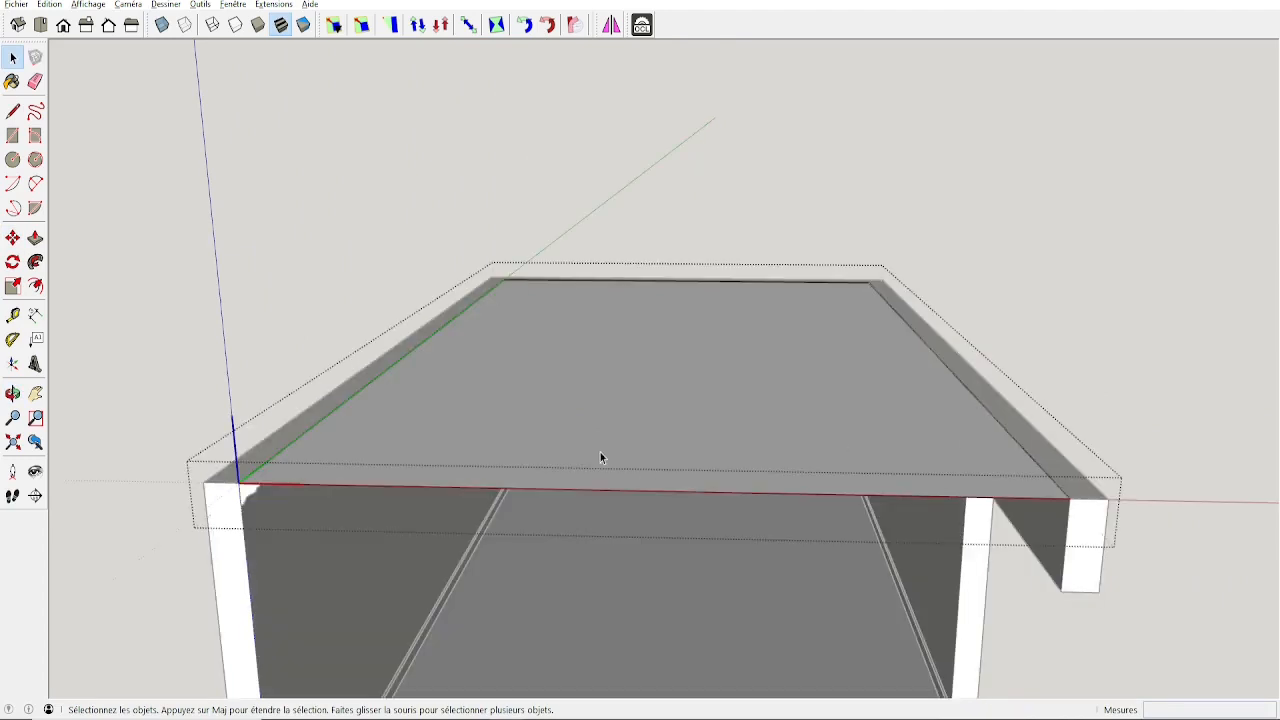
{"action": "double_click", "coordinate": [666, 414]}
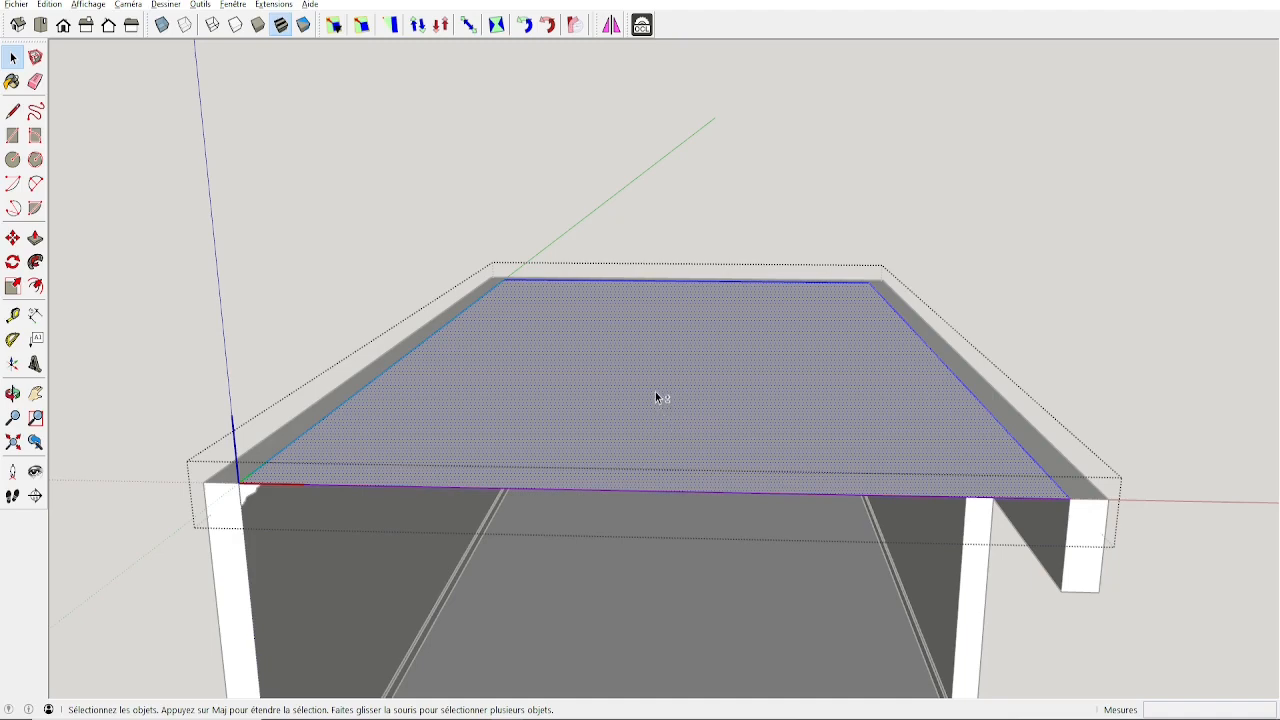
{"action": "left_click", "coordinate": [656, 397], "text": "shift"}
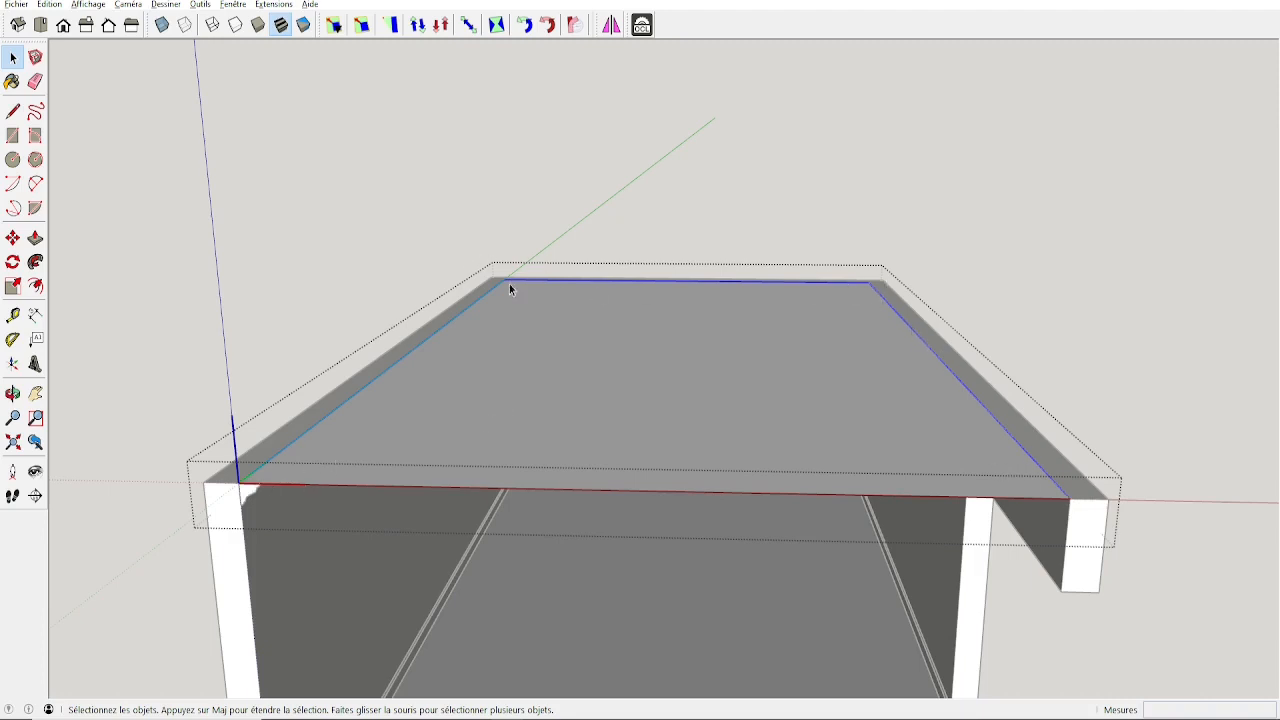
{"action": "left_click", "coordinate": [757, 217]}
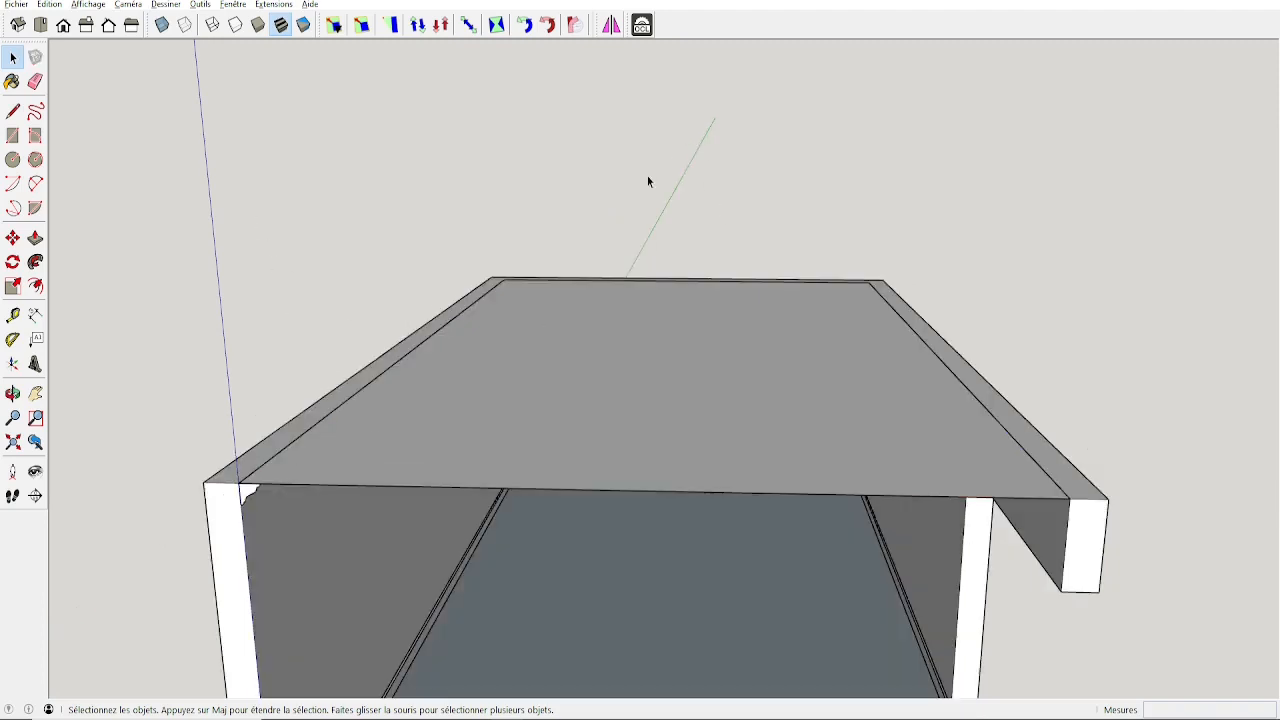
Step: Try pasting the copied ceiling edges freely above the room, and delete the pasted copy
{"action": "key", "text": "ctrl+v"}
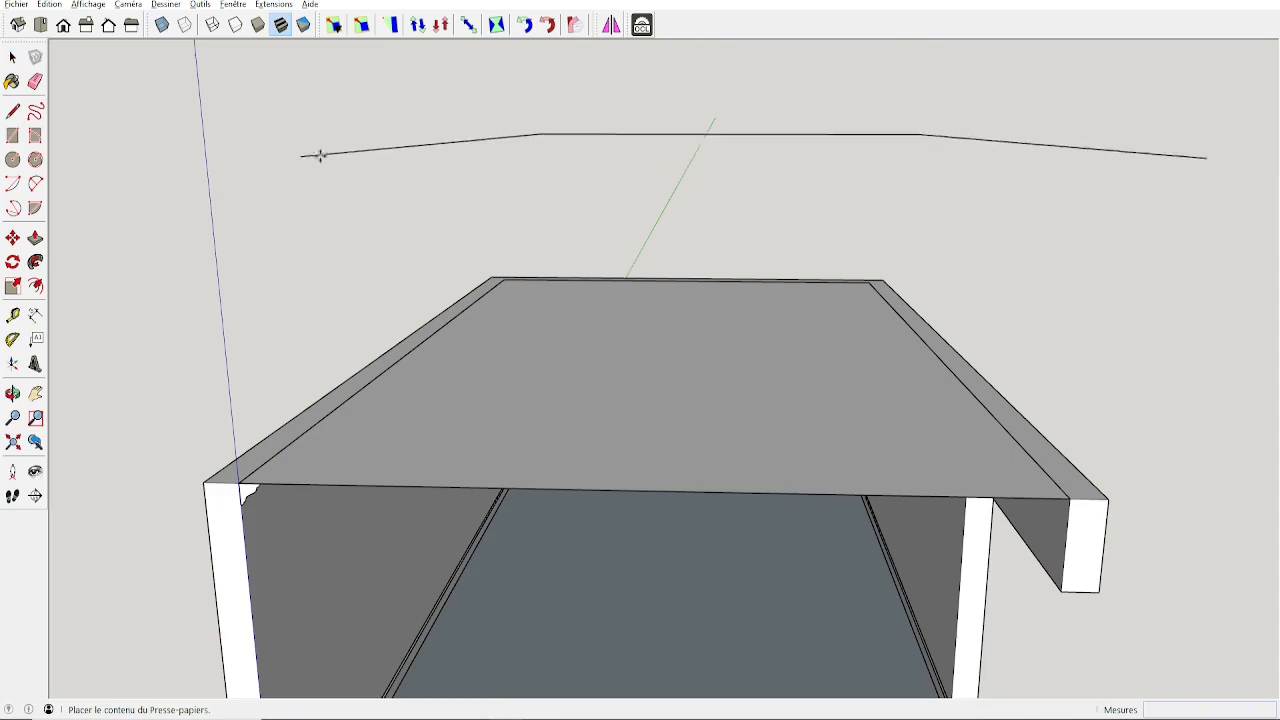
{"action": "left_click", "coordinate": [366, 171]}
{"action": "middle_click_drag", "start_coordinate": [372, 251], "coordinate": [358, 316]}
{"action": "key", "text": "Delete"}
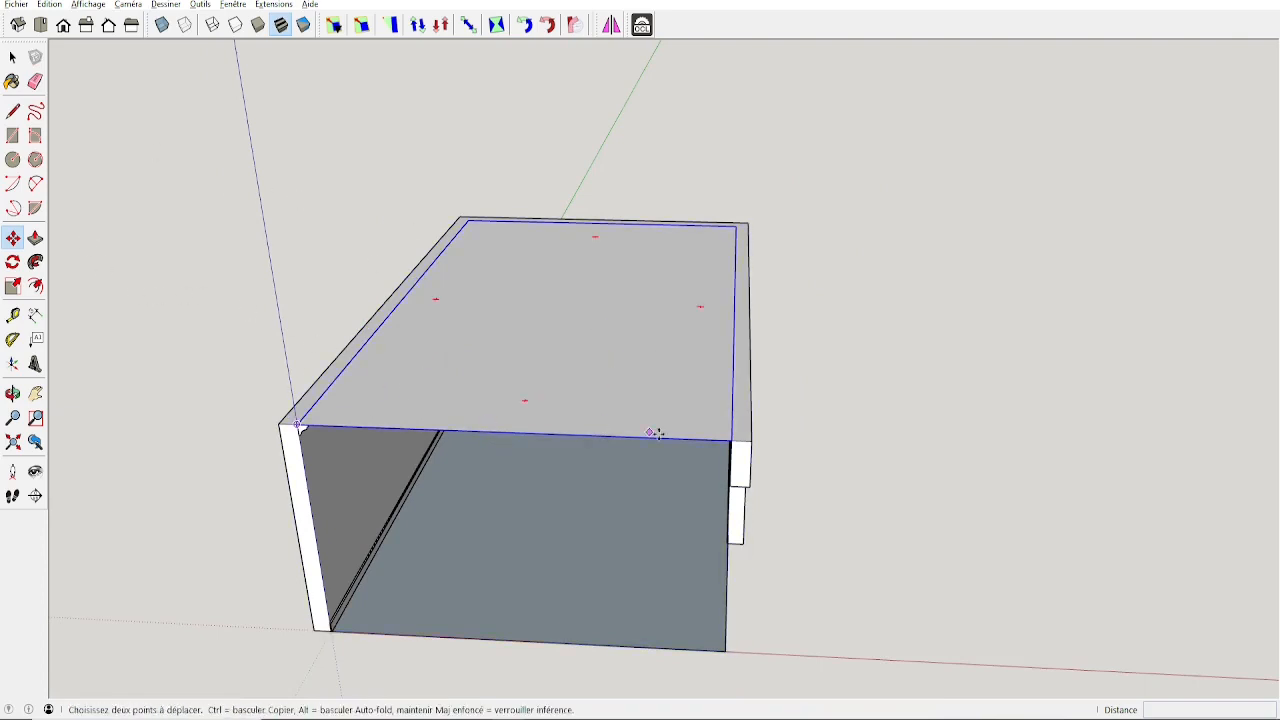
Step: Hide the ceiling and the walls, leaving the floor, the skirting and the moulding profile
{"action": "middle_click_drag", "start_coordinate": [606, 354], "coordinate": [611, 362]}
{"action": "key", "text": "space"}
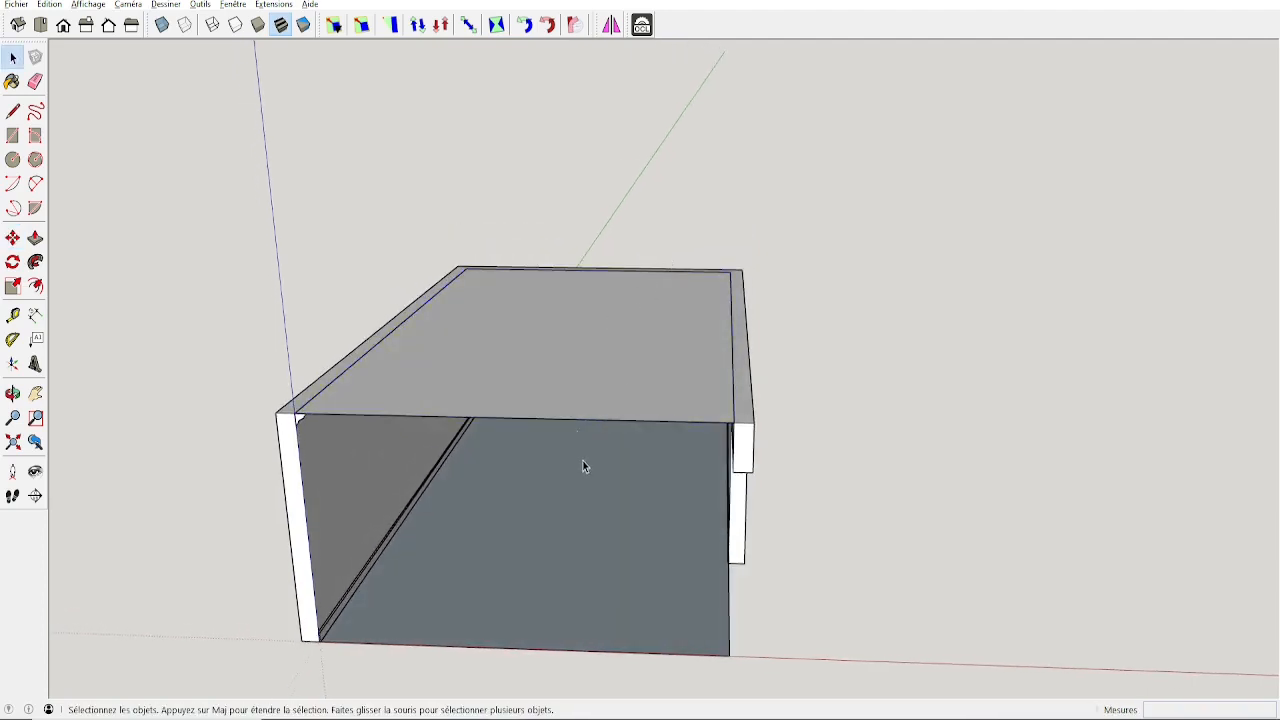
{"action": "left_click", "coordinate": [582, 377]}
{"action": "key", "text": "Delete"}
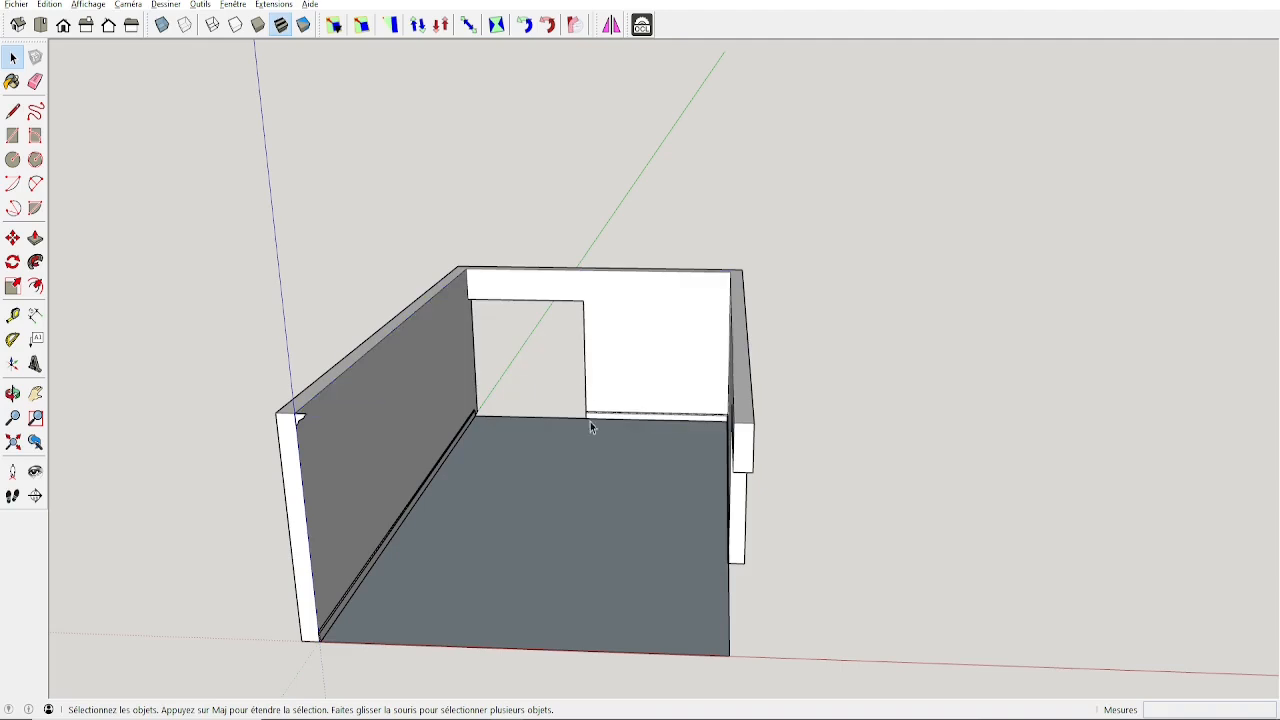
{"action": "left_click", "coordinate": [632, 314]}
{"action": "key", "text": "Delete"}
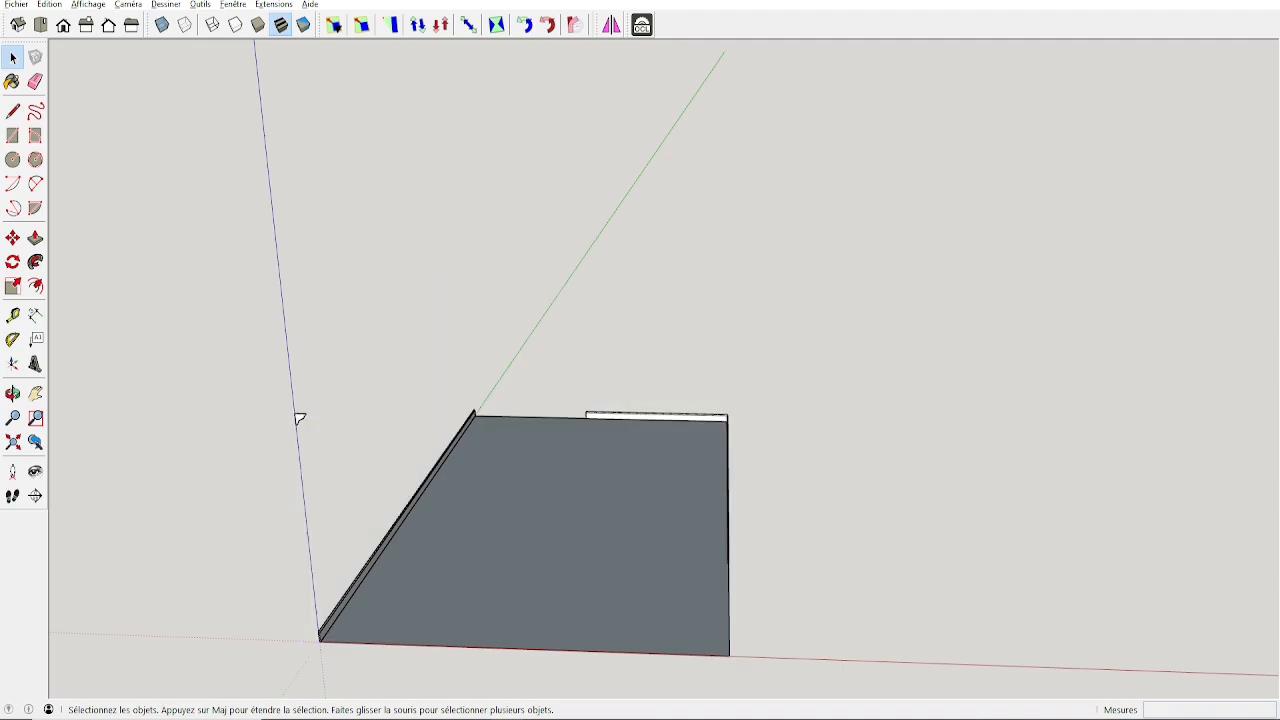
Step: Paste the copied ceiling edges in place as the path starting at the moulding profile
{"action": "left_click", "coordinate": [52, 5]}
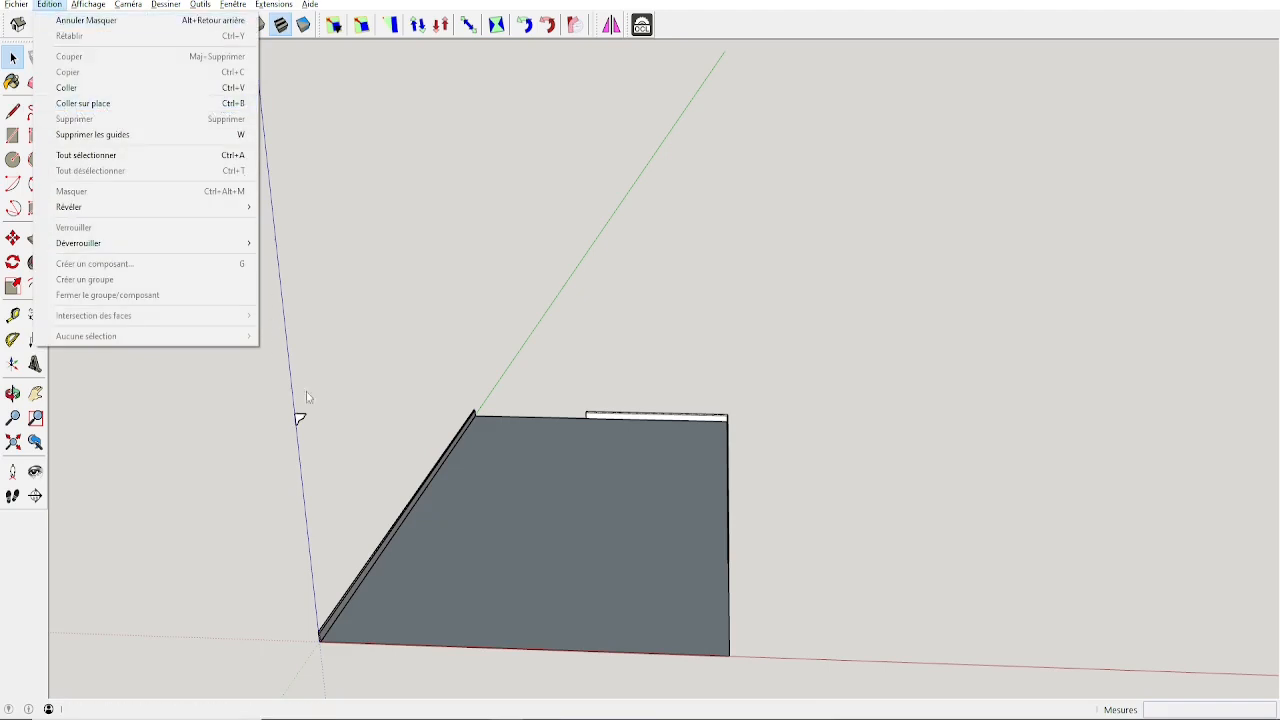
{"action": "left_click", "coordinate": [380, 306]}
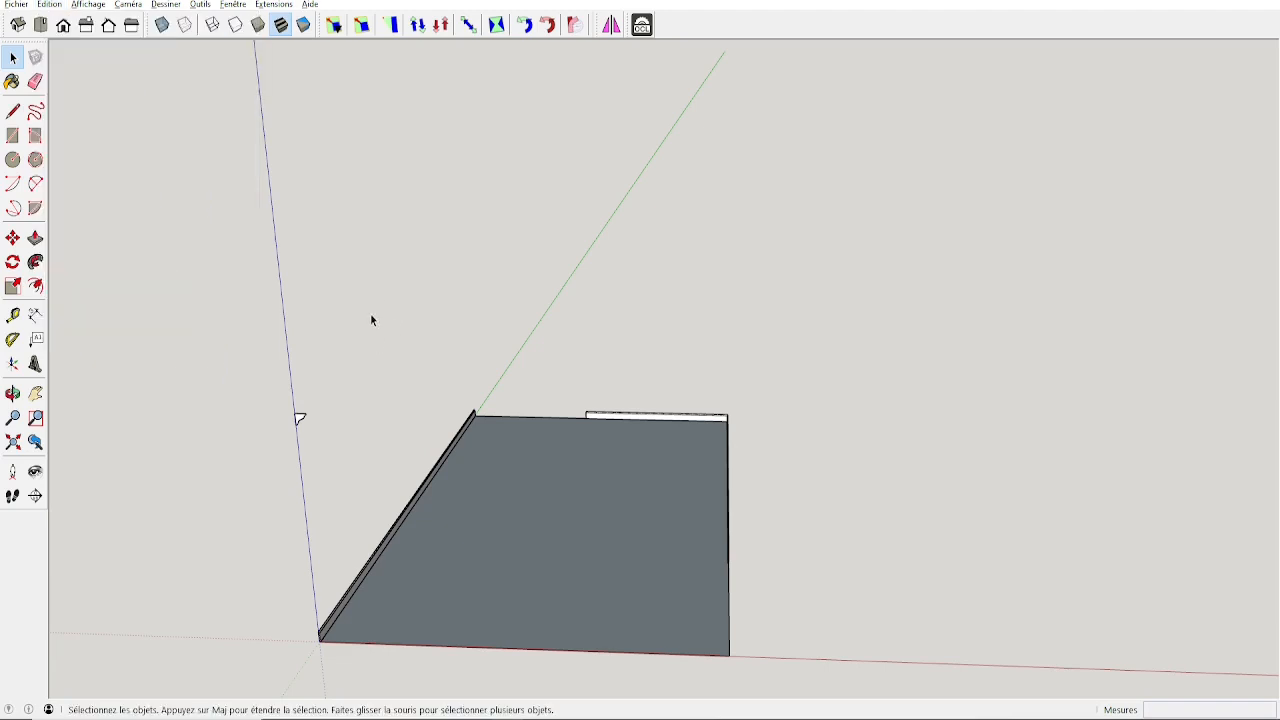
{"action": "key", "text": "ctrl+shift+v"}
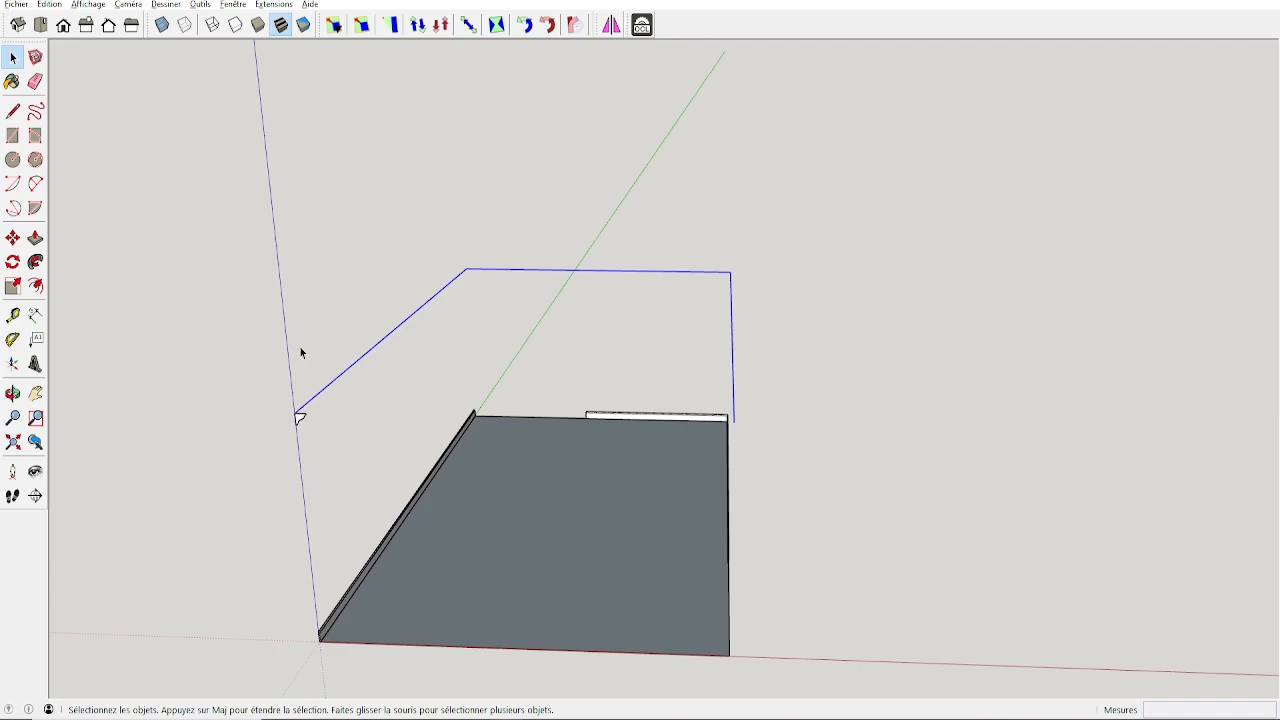
Step: Try a free paste of the copied ceiling edges, cancel it, and paste them in place over the existing path
{"action": "key", "text": "ctrl+v"}
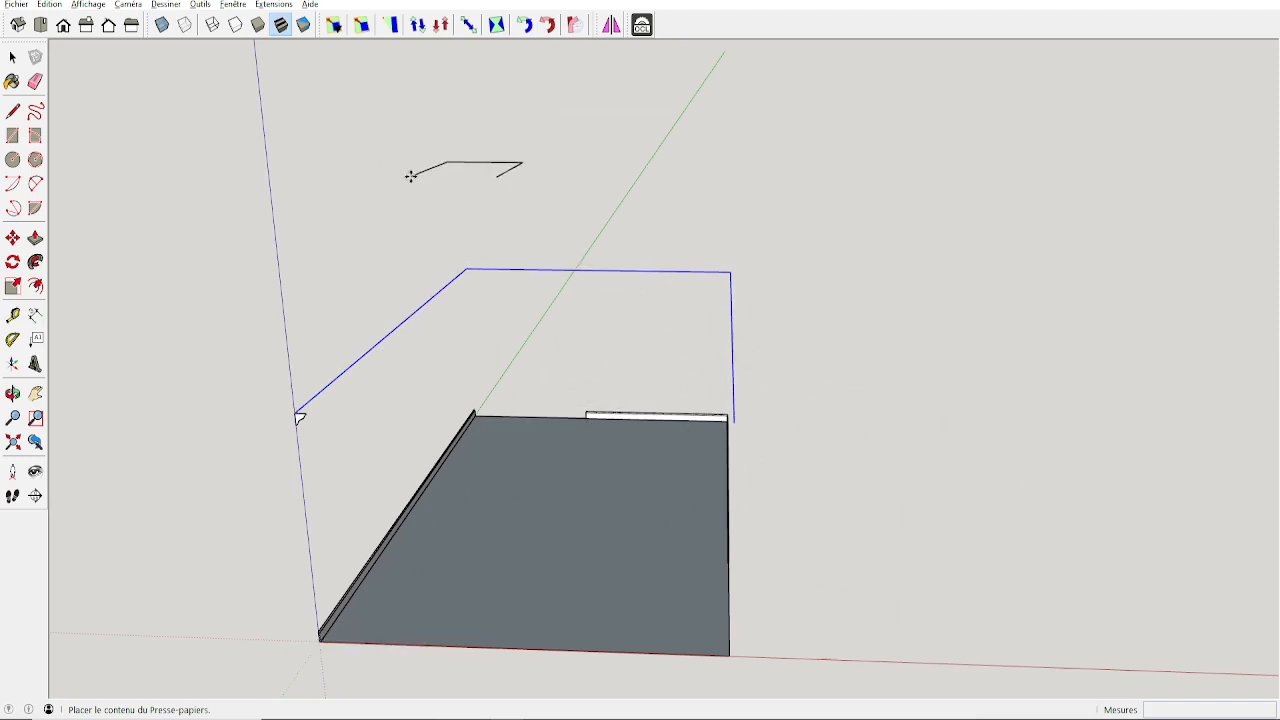
{"action": "key", "text": "Escape"}
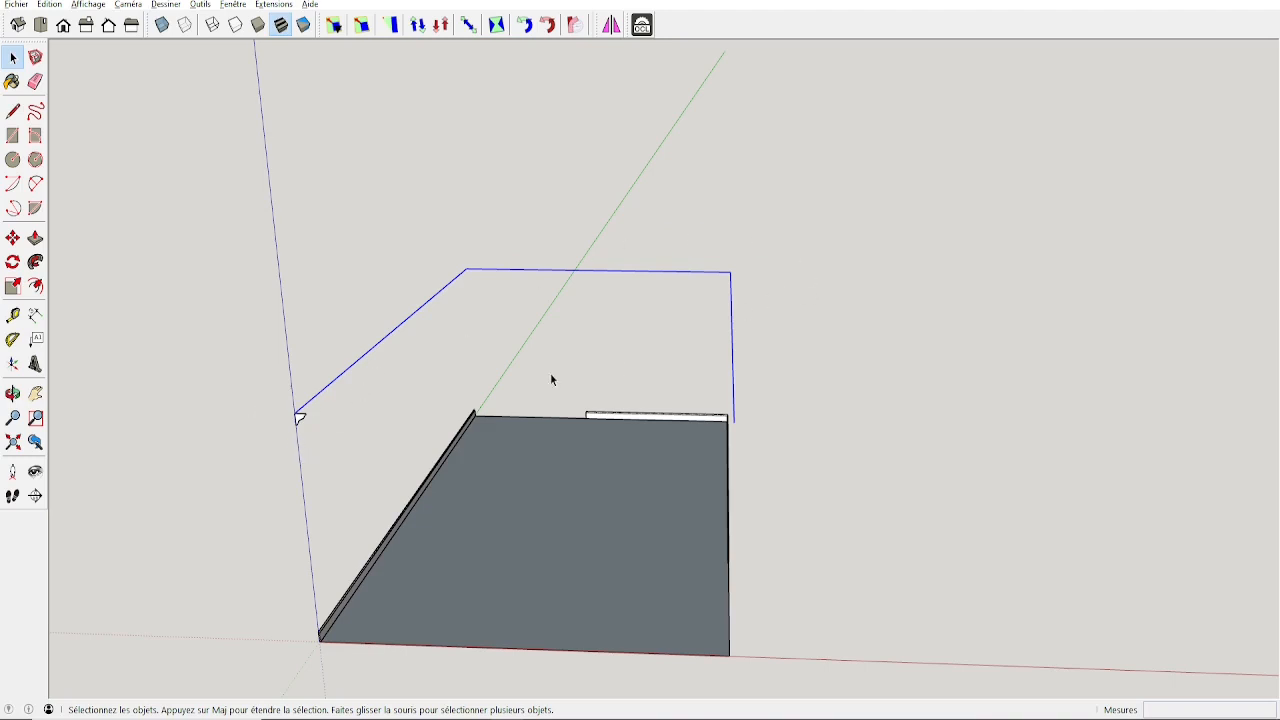
{"action": "left_click", "coordinate": [49, 4]}
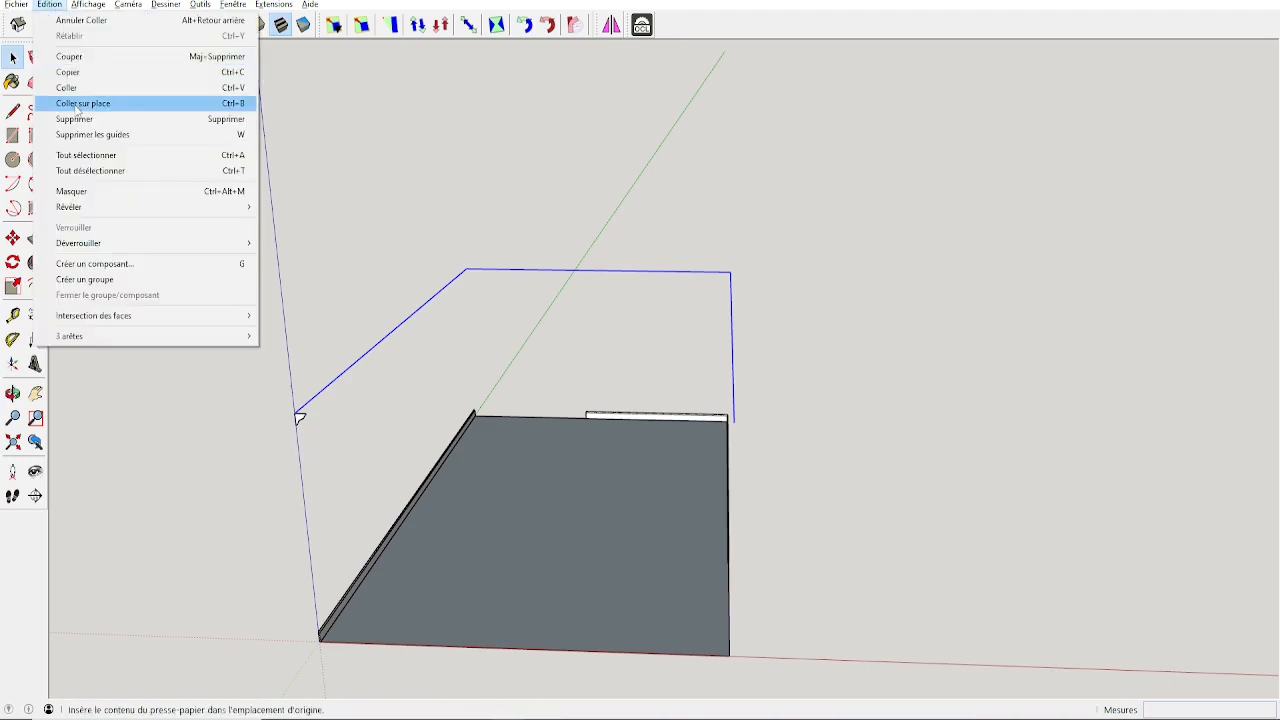
{"action": "left_click", "coordinate": [77, 106]}
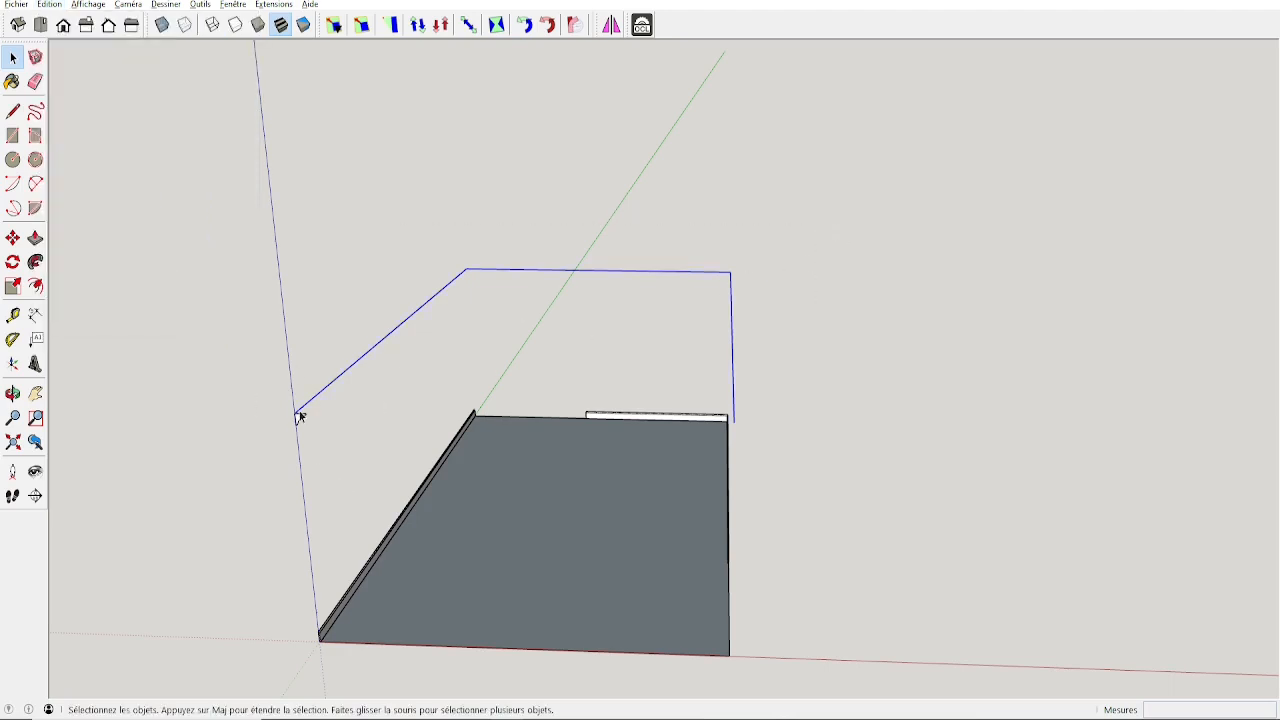
Step: Extrude the moulding profile along the three ceiling edges with Follow Me to form the cornice
{"action": "left_click", "coordinate": [35, 262]}
{"action": "scroll", "coordinate": [300, 420], "scroll_direction": "up", "scroll_amount": 1}
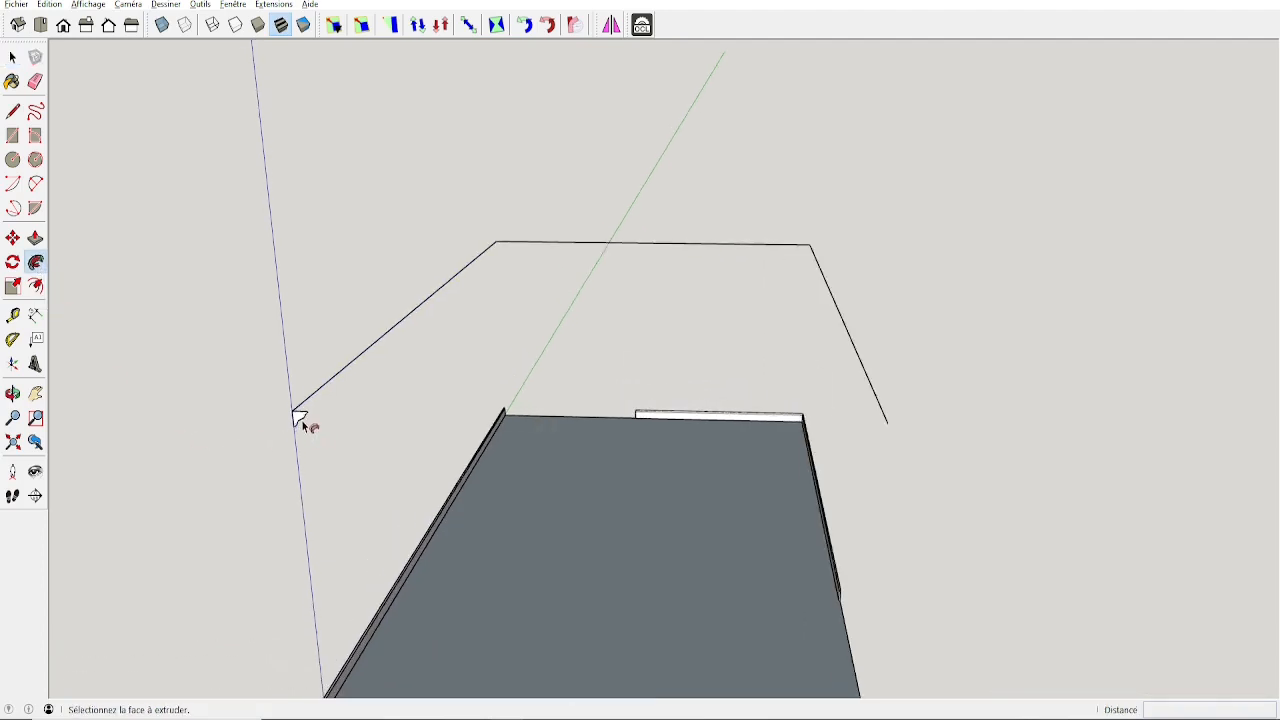
{"action": "left_click", "coordinate": [300, 420]}
{"action": "middle_click_drag", "start_coordinate": [521, 256], "coordinate": [220, 246]}
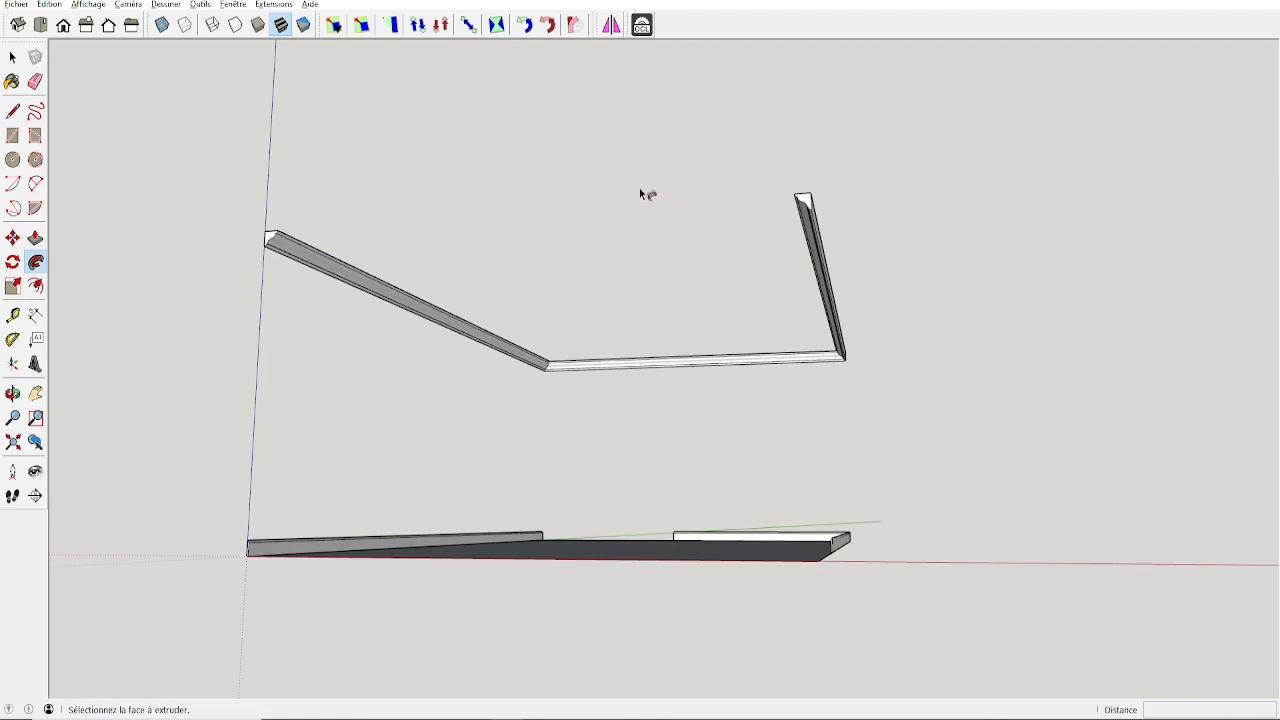
{"action": "middle_click_drag", "start_coordinate": [170, 363], "coordinate": [123, 391]}
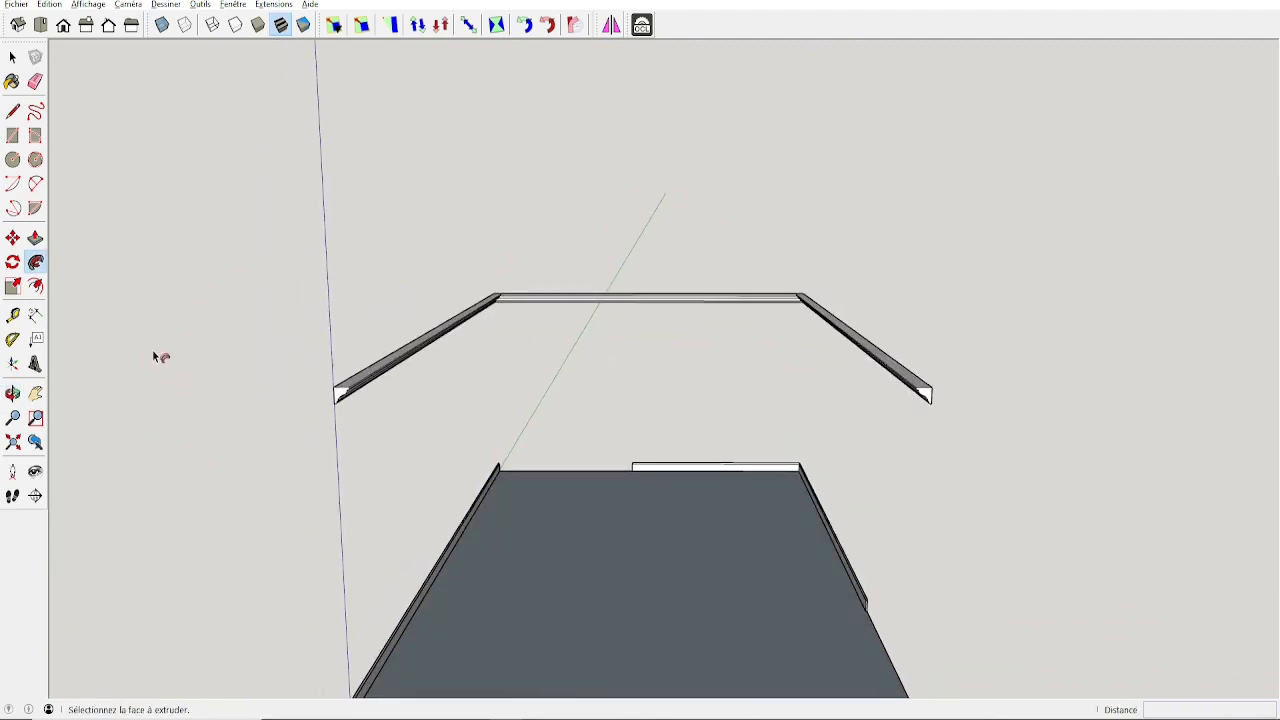
{"action": "key", "text": "space"}
Step: Reveal the hidden walls and ceiling and inspect the cornice around the room
{"action": "middle_click_drag", "start_coordinate": [249, 420], "coordinate": [267, 426]}
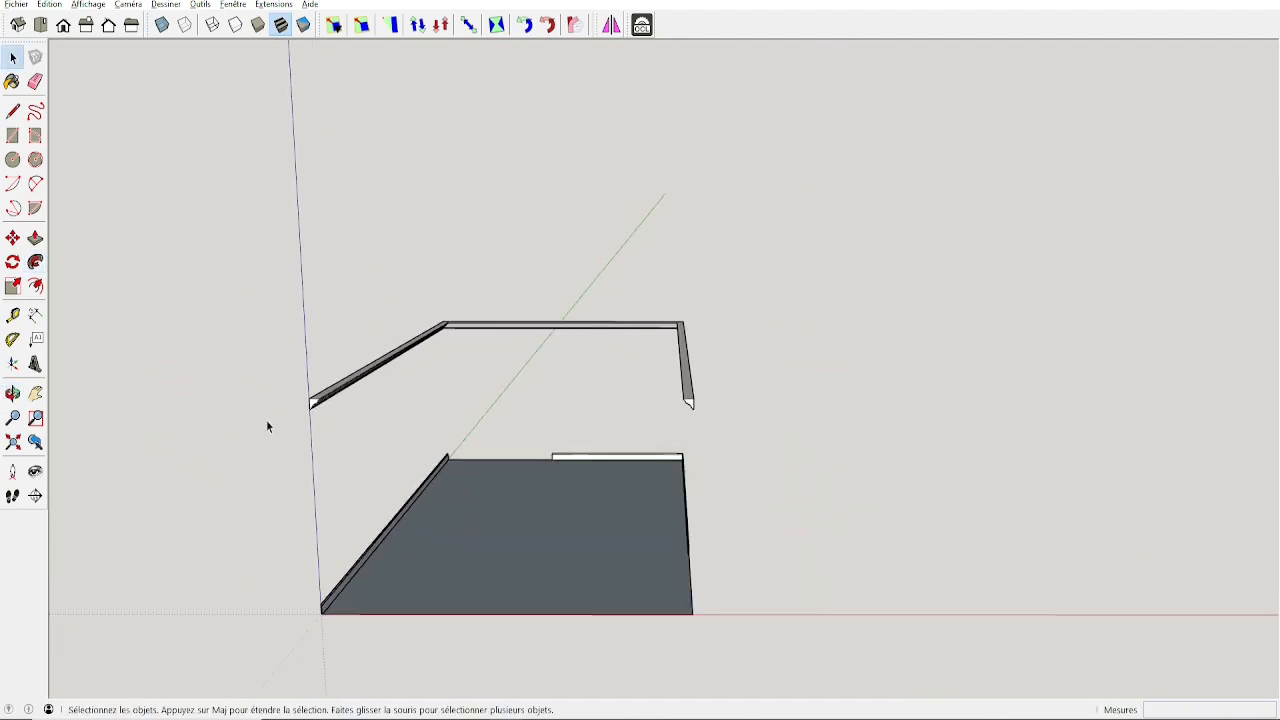
{"action": "mouse_move", "coordinate": [320, 506]}
{"action": "middle_mouse_down"}
{"action": "mouse_move", "coordinate": [303, 337]}
{"action": "mouse_move", "coordinate": [400, 435]}
{"action": "middle_mouse_up"}
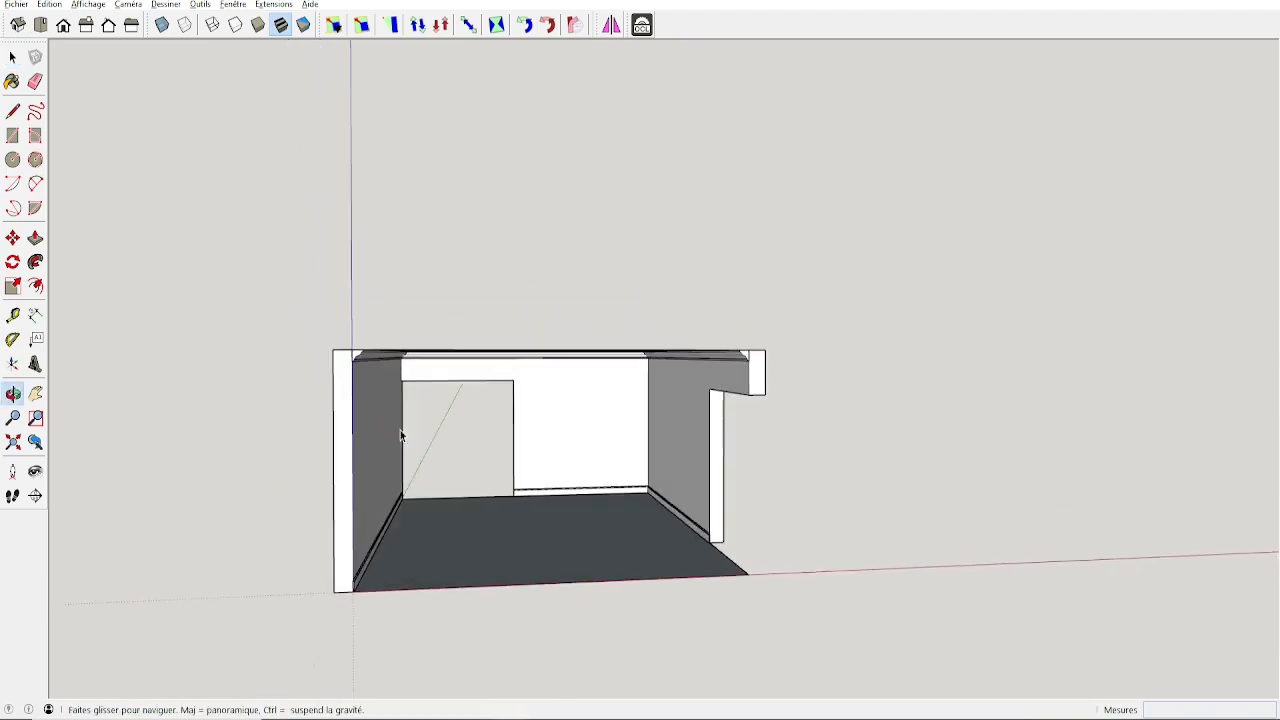
{"action": "scroll", "coordinate": [464, 429], "scroll_direction": "up", "scroll_amount": 4}
{"action": "middle_click_drag", "start_coordinate": [575, 468], "coordinate": [504, 386]}
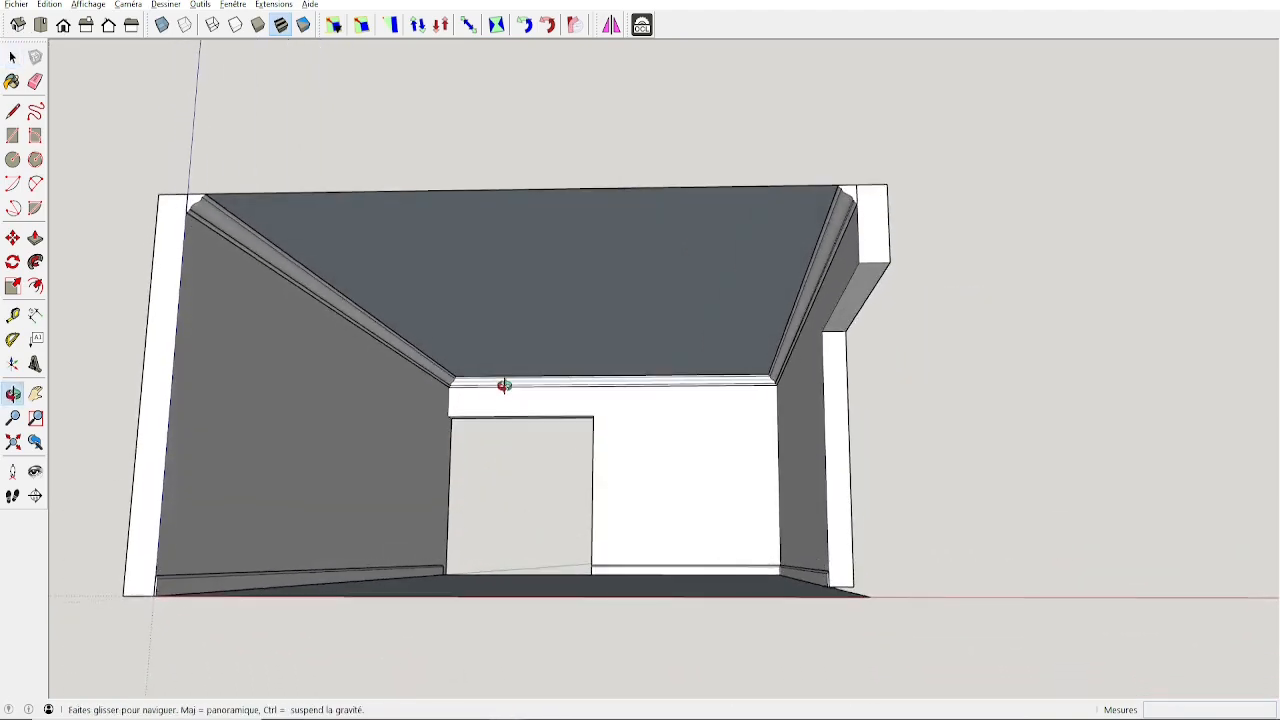
{"action": "middle_click_drag", "start_coordinate": [848, 518], "coordinate": [800, 618]}
{"action": "middle_click_drag", "start_coordinate": [690, 558], "coordinate": [882, 460]}
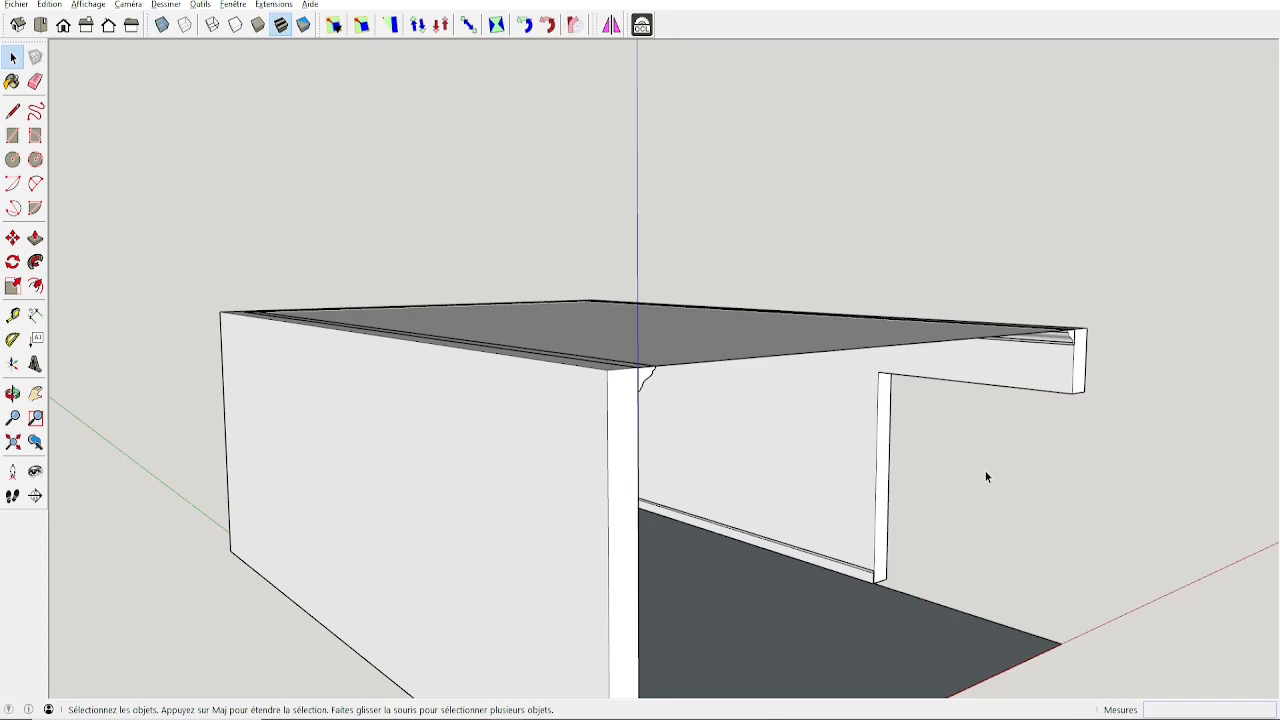
Step: Draw a 2000 × 2000 mm vertical rectangle filling the opening in the side wall, starting from the opening's lower inner corner
{"action": "middle_click_drag", "start_coordinate": [939, 525], "coordinate": [874, 437]}
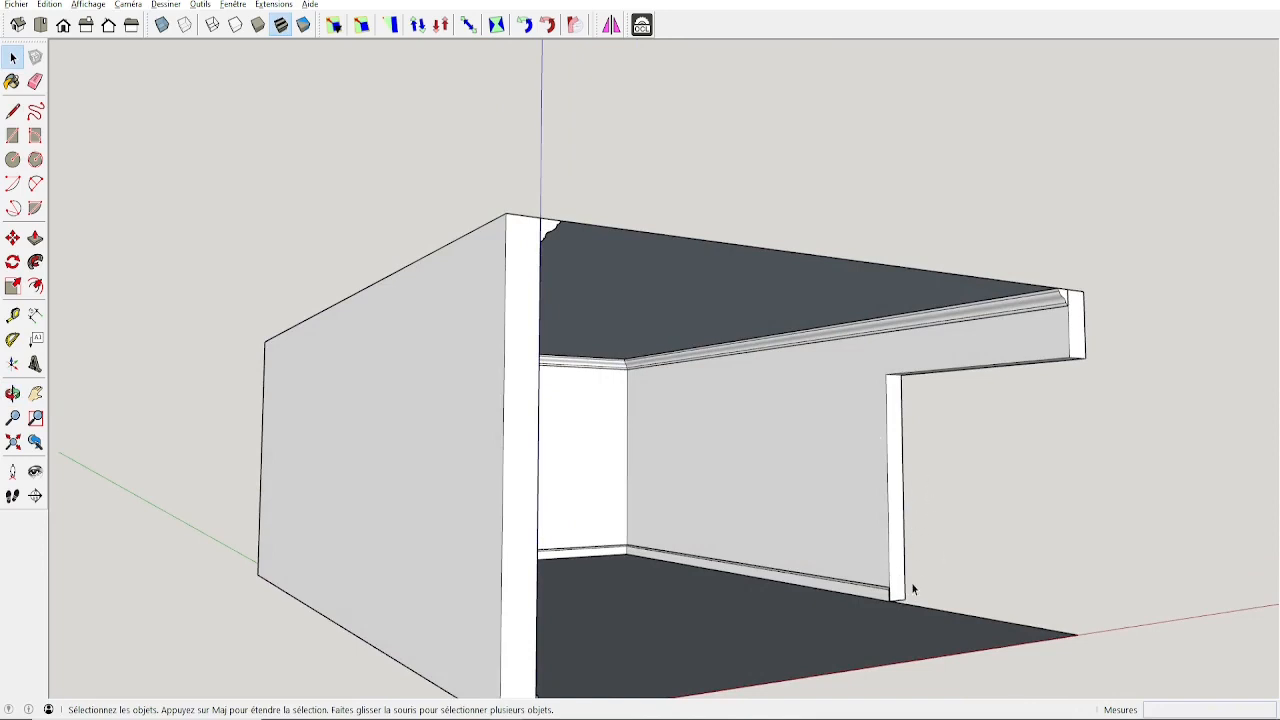
{"action": "scroll", "coordinate": [912, 588], "scroll_direction": "up", "scroll_amount": 1}
{"action": "key", "text": "r"}
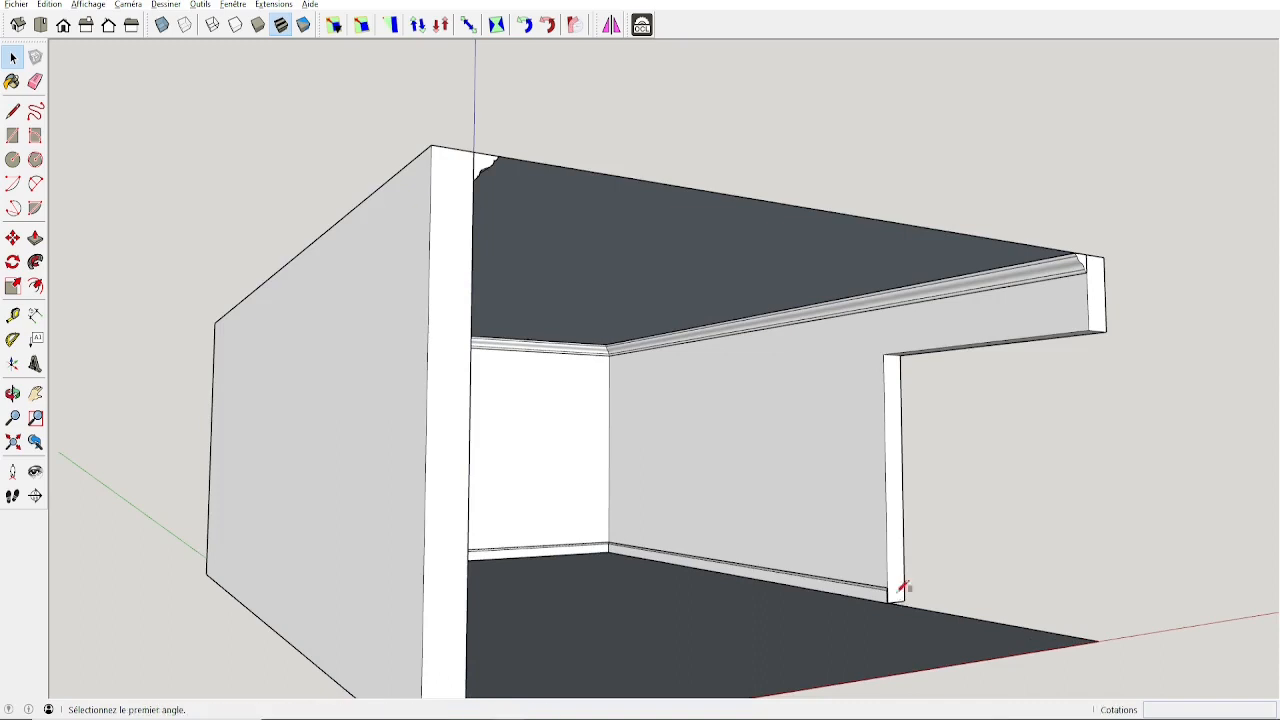
{"action": "left_click", "coordinate": [887, 603]}
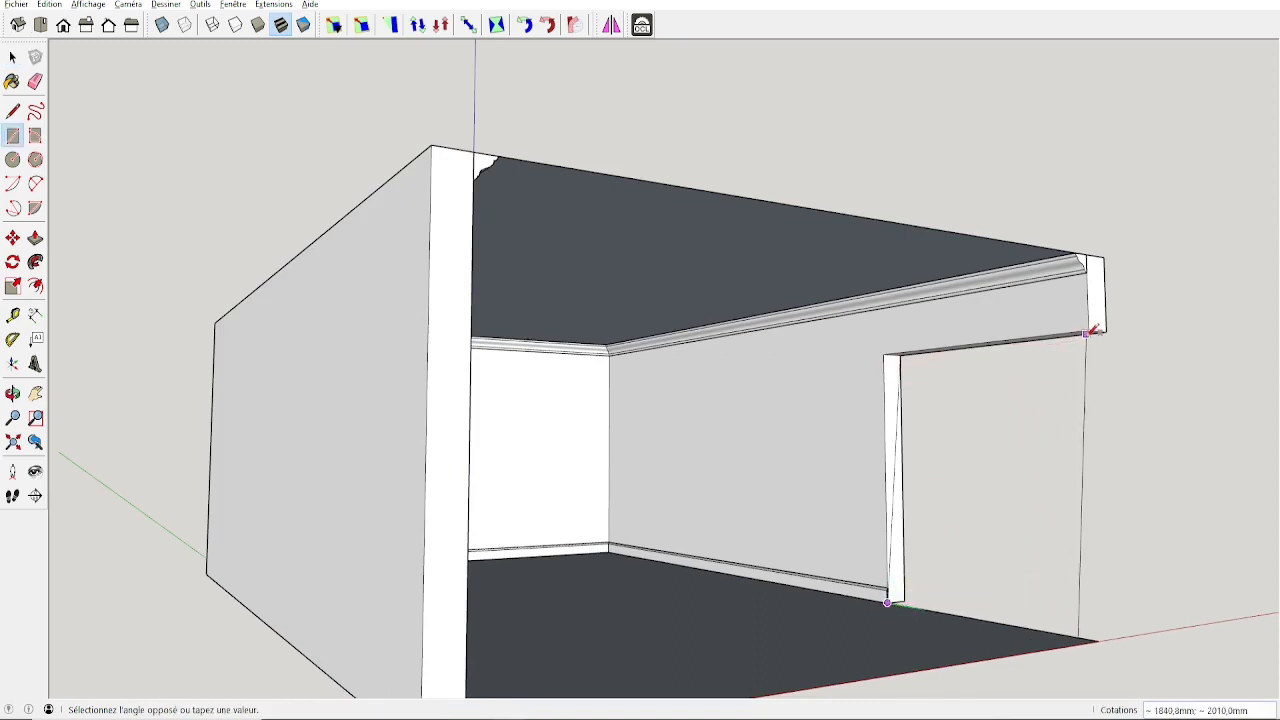
{"action": "type", "text": "2000;2000"}
{"action": "key", "text": "Return"}
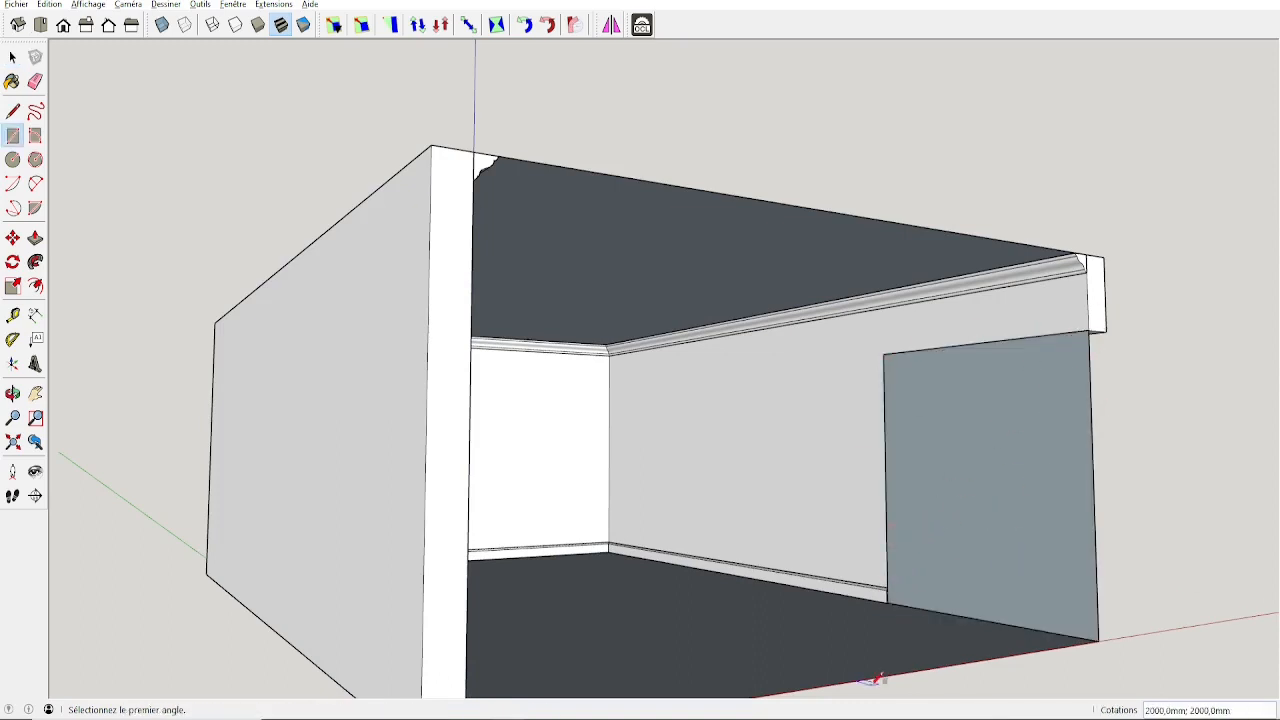
{"action": "scroll", "coordinate": [1005, 424], "scroll_direction": "up", "scroll_amount": 2}
{"action": "scroll", "coordinate": [1004, 425], "scroll_direction": "down", "scroll_amount": 2}
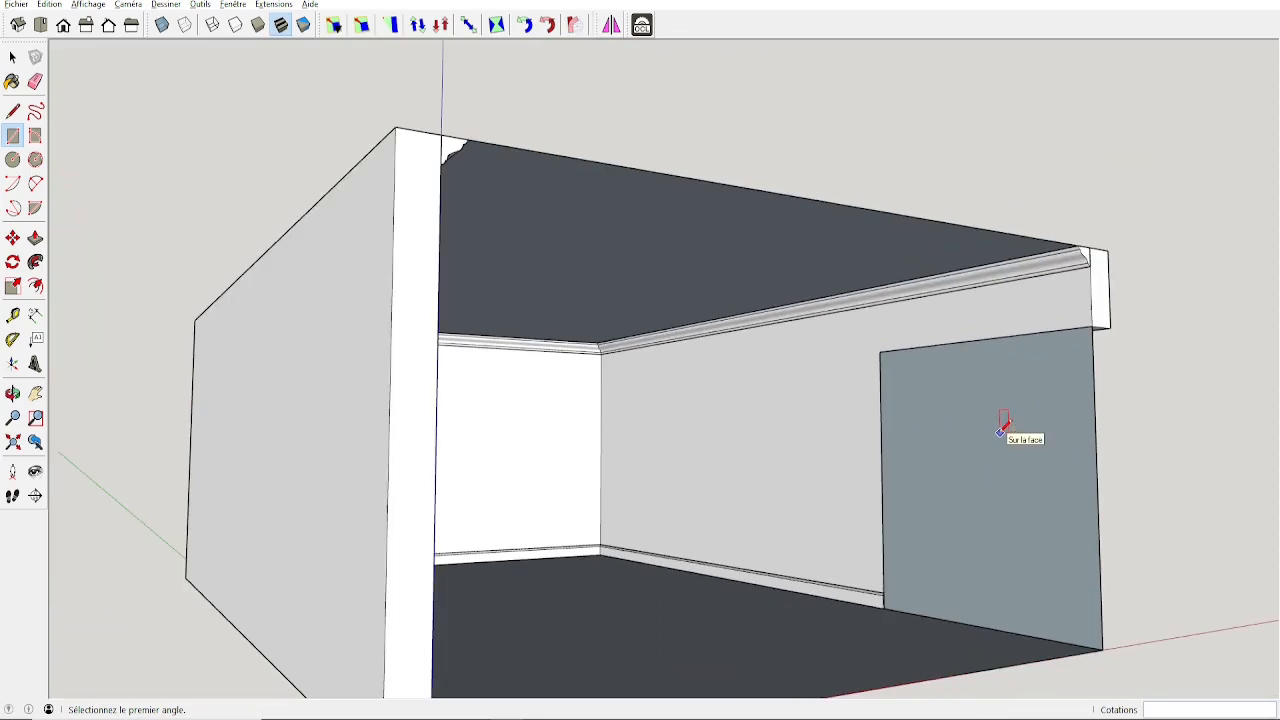
{"action": "key", "text": "space"}
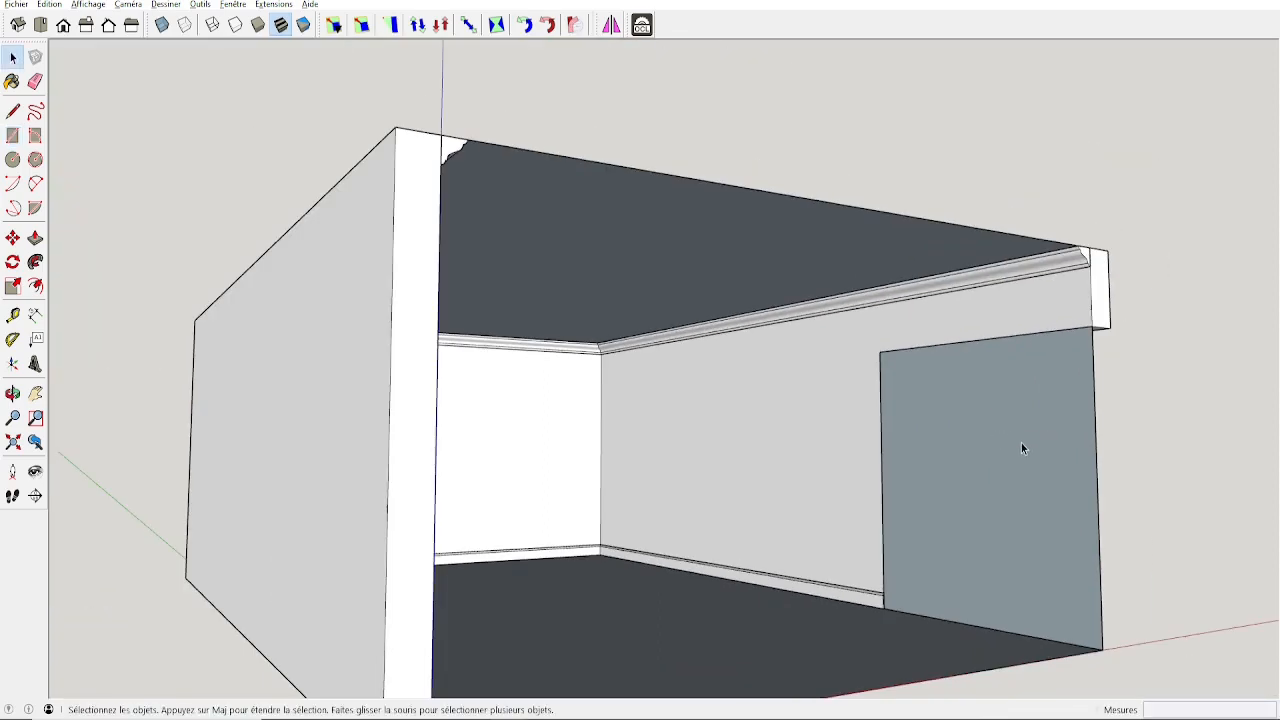
Step: Turn the rectangle in the side wall opening into a component named Fenetre
{"action": "left_click", "coordinate": [990, 434]}
{"action": "type", "text": "g"}
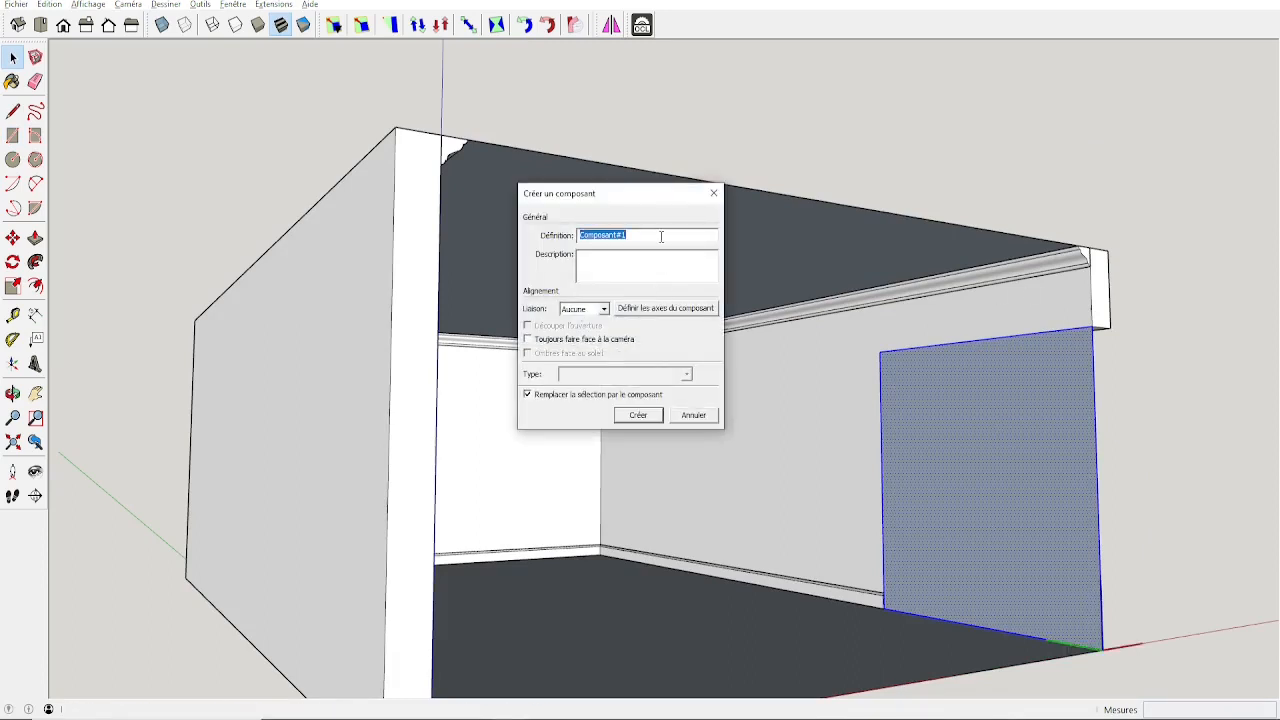
{"action": "type", "text": "FeFenetre"}
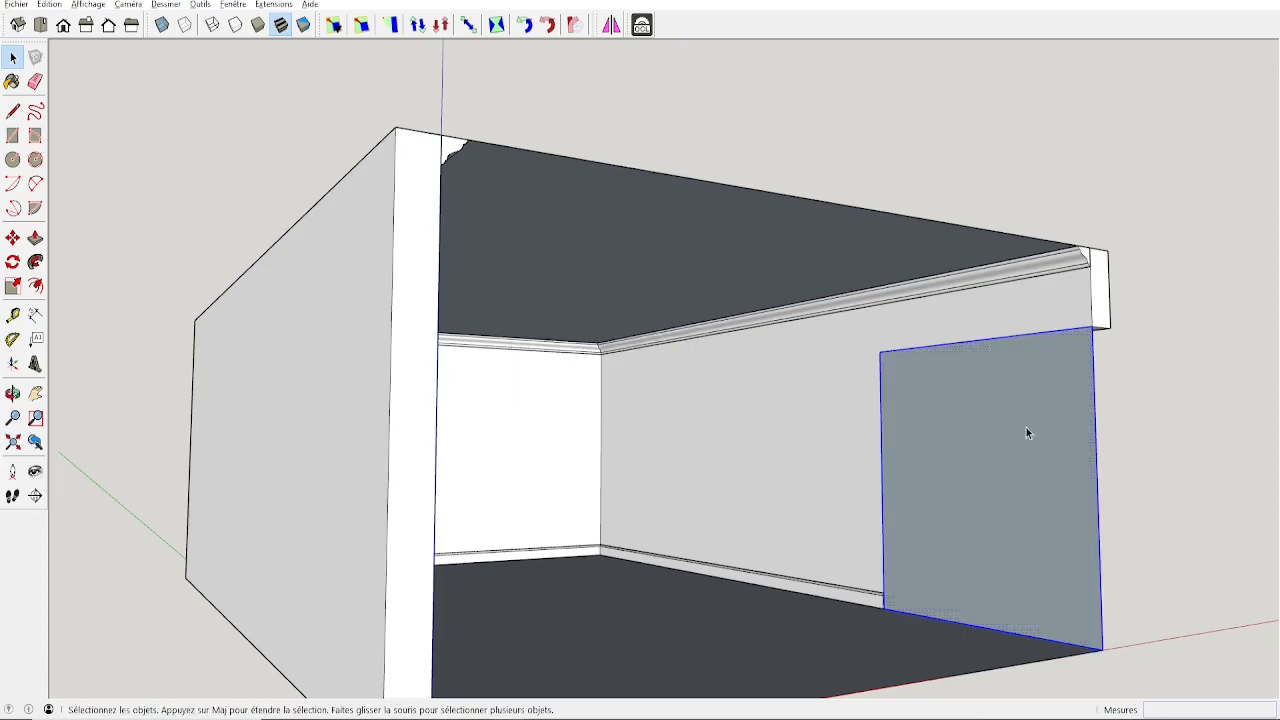
{"action": "key", "text": "Return"}
Step: Copy the window component from its upper front corner to the upper corner of the back wall opening
{"action": "middle_click_drag", "start_coordinate": [1005, 463], "coordinate": [975, 477]}
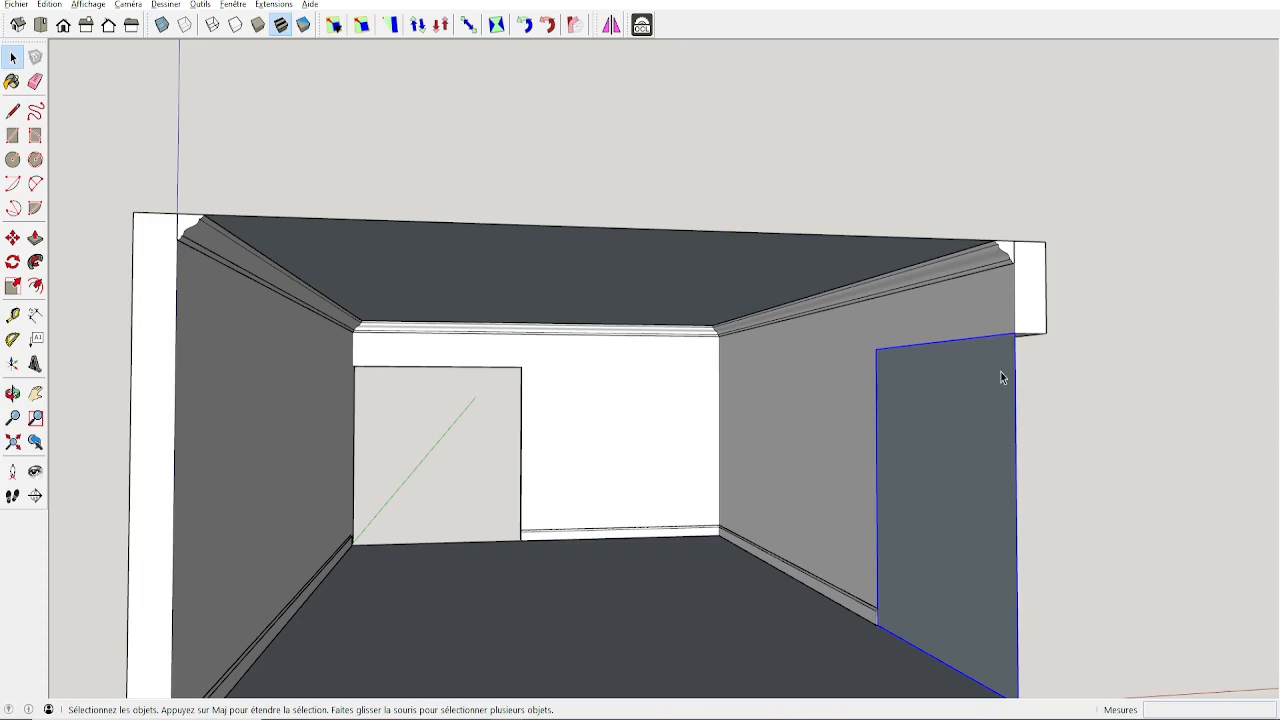
{"action": "key", "text": "m"}
{"action": "left_click", "coordinate": [1016, 331]}
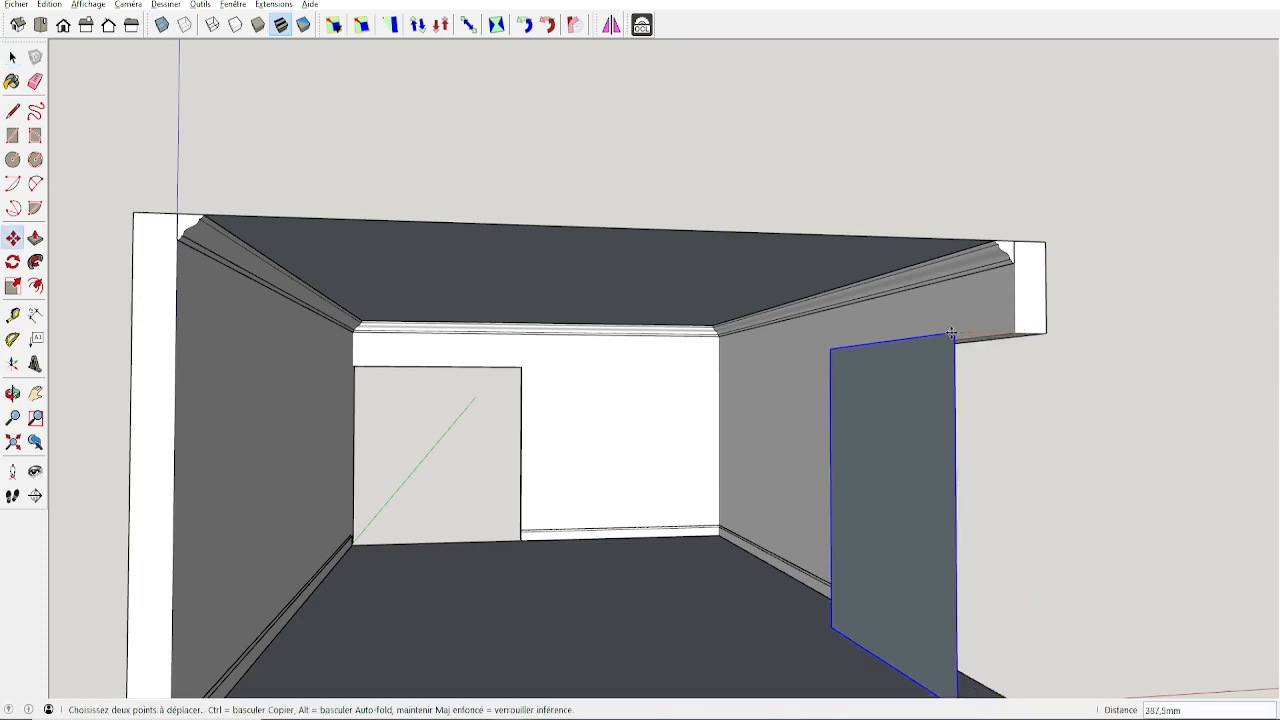
{"action": "key", "text": "ctrl"}
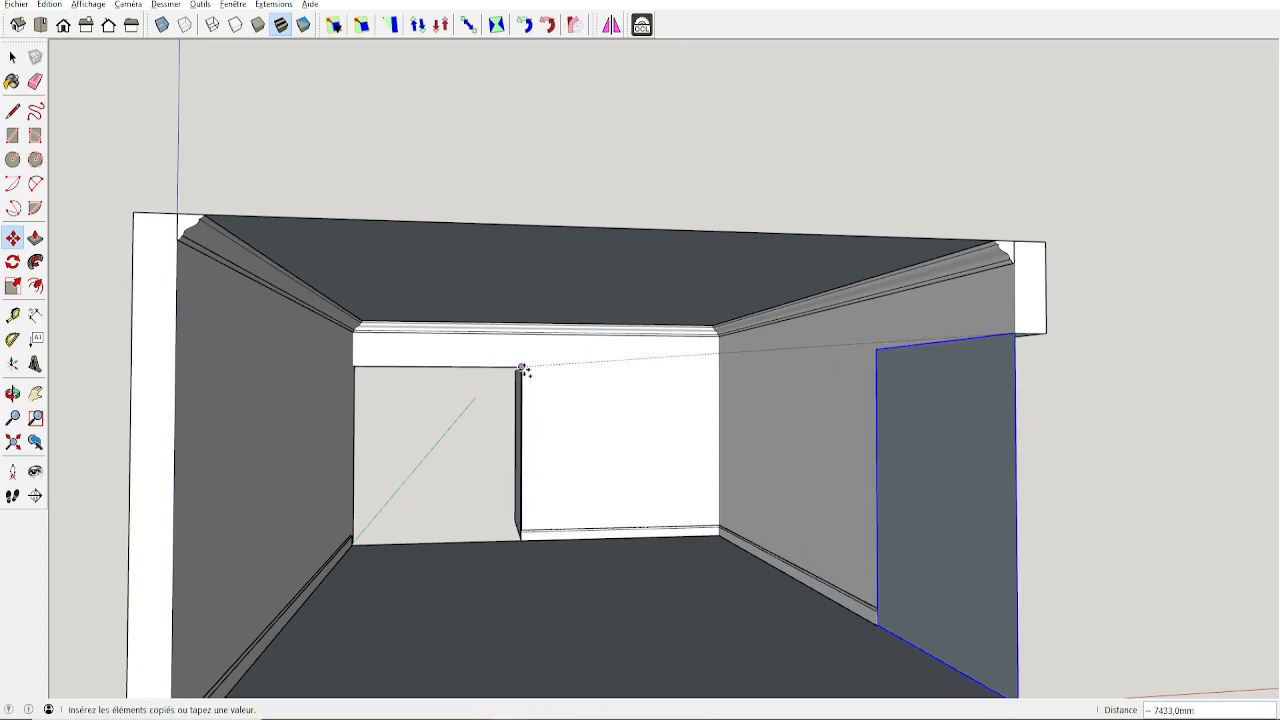
{"action": "left_click", "coordinate": [528, 371]}
Step: Rotate the copied window 90° about its lower corner so that it fills the back wall opening
{"action": "middle_click_drag", "start_coordinate": [528, 371], "coordinate": [611, 457]}
{"action": "key", "text": "q"}
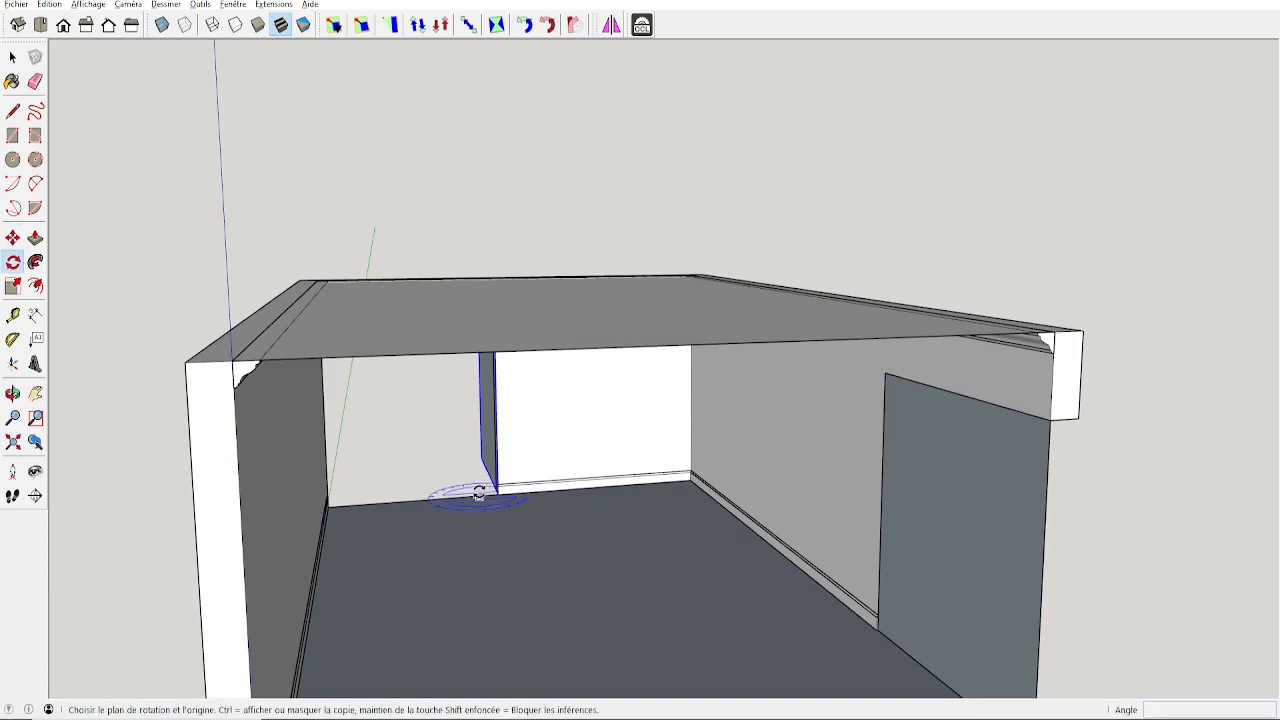
{"action": "left_click", "coordinate": [13, 262]}
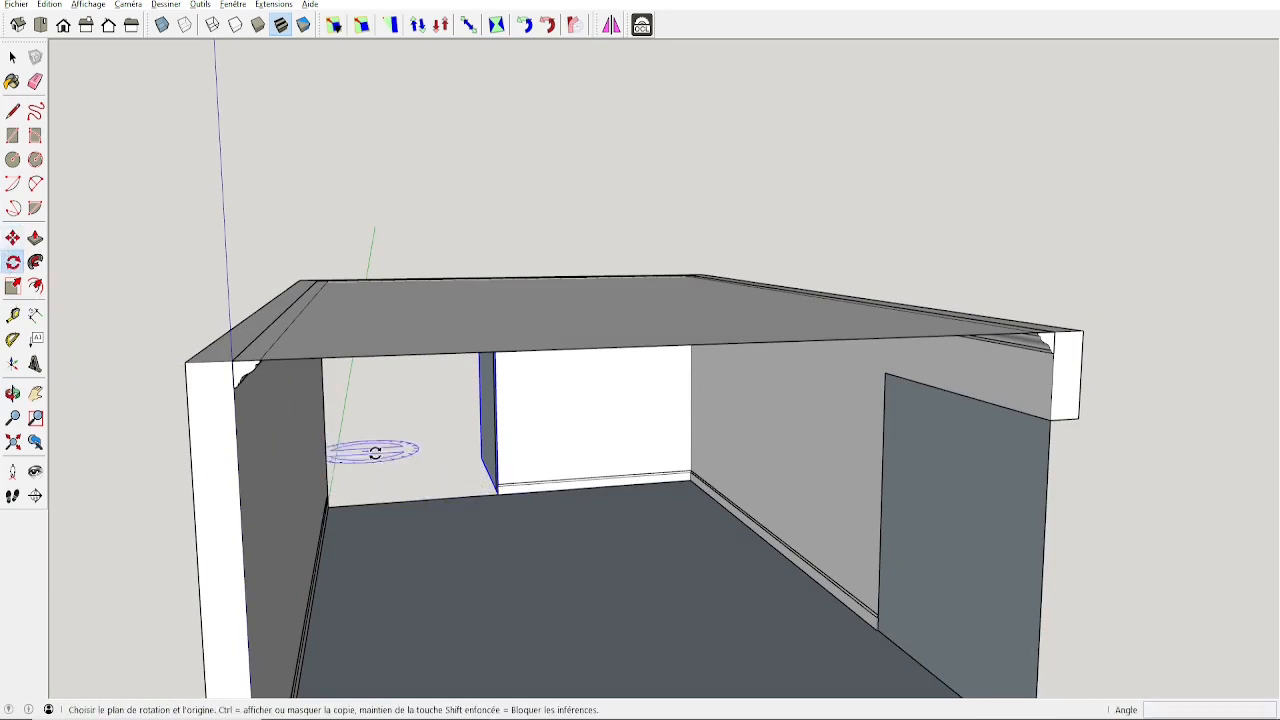
{"action": "left_click", "coordinate": [493, 497]}
{"action": "scroll", "coordinate": [466, 487], "scroll_direction": "up", "scroll_amount": 5}
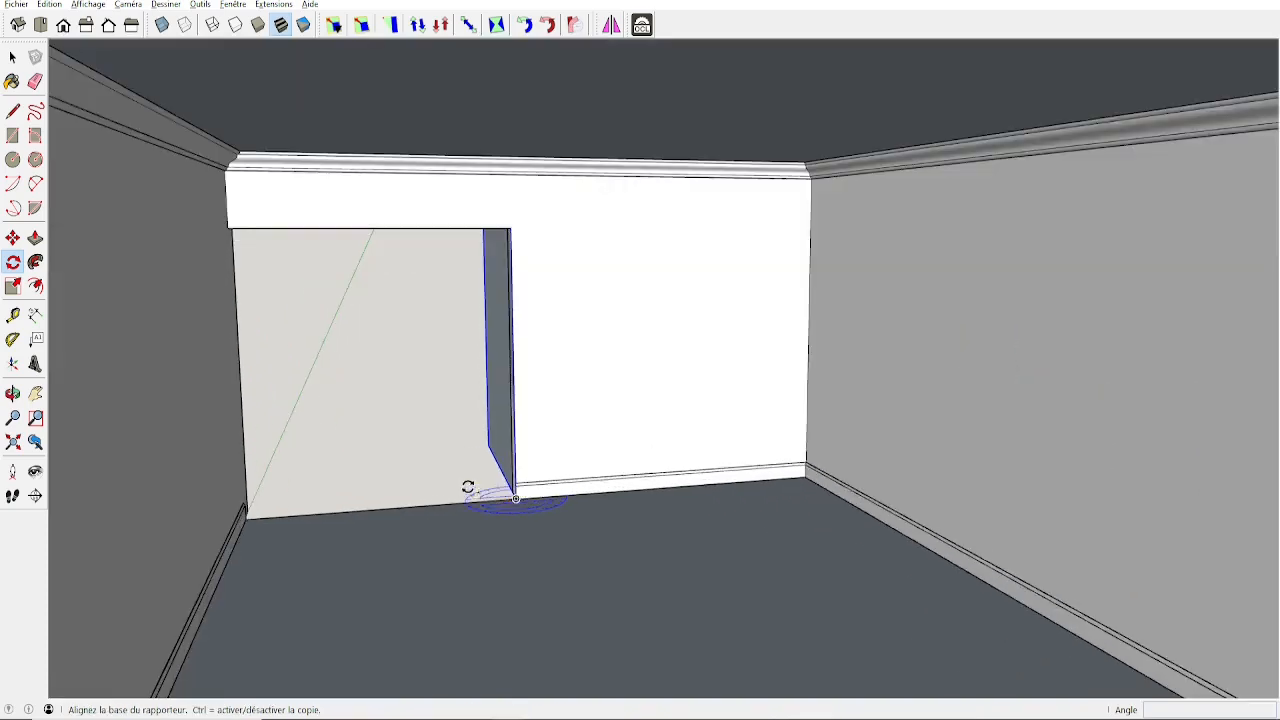
{"action": "scroll", "coordinate": [491, 489], "scroll_direction": "up", "scroll_amount": 2}
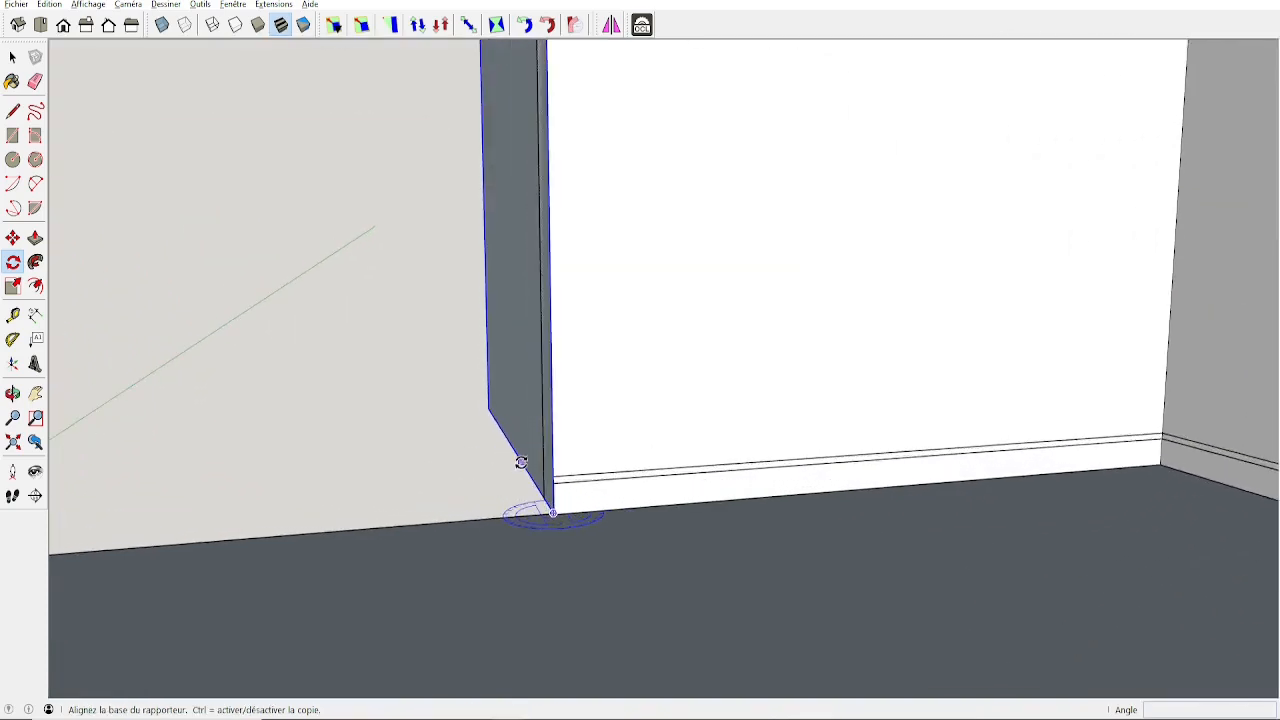
{"action": "left_click", "coordinate": [521, 461]}
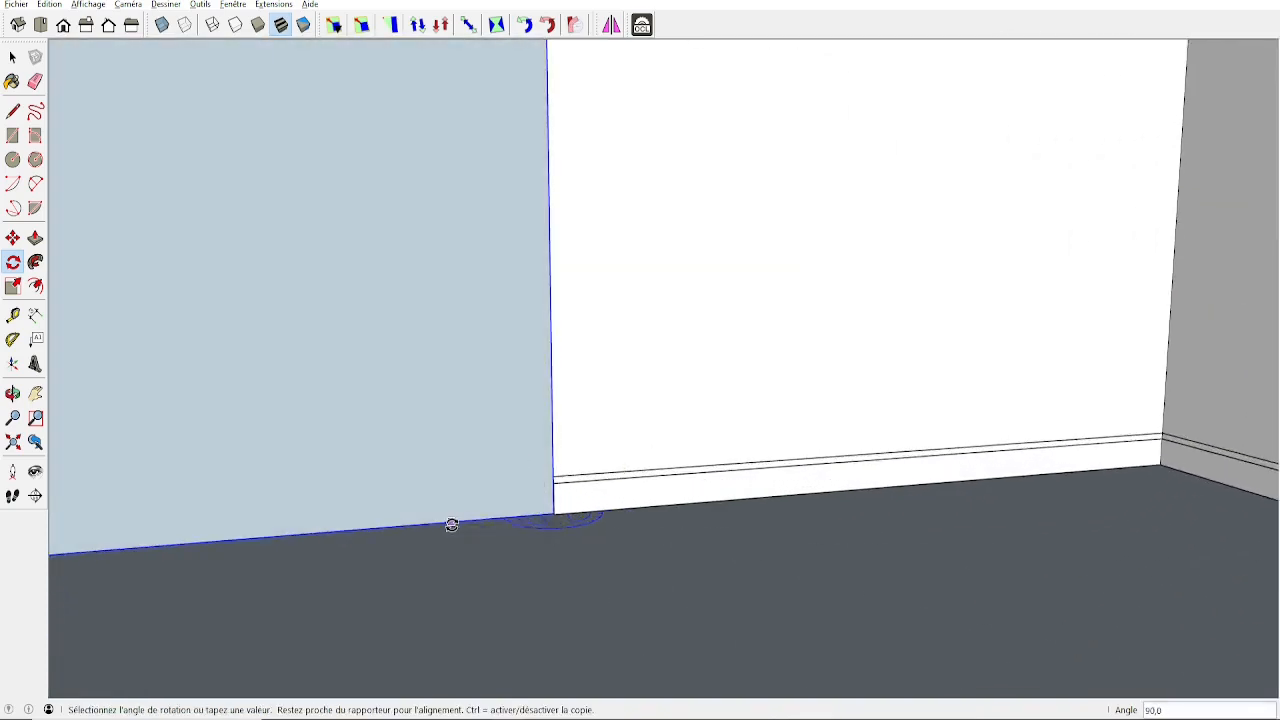
{"action": "left_click", "coordinate": [451, 524]}
Step: Open the side wall's window component for editing and extrude its face 60 mm
{"action": "scroll", "coordinate": [542, 507], "scroll_direction": "down", "scroll_amount": 3}
{"action": "scroll", "coordinate": [542, 510], "scroll_direction": "down", "scroll_amount": 2}
{"action": "scroll", "coordinate": [560, 517], "scroll_direction": "down", "scroll_amount": 6}
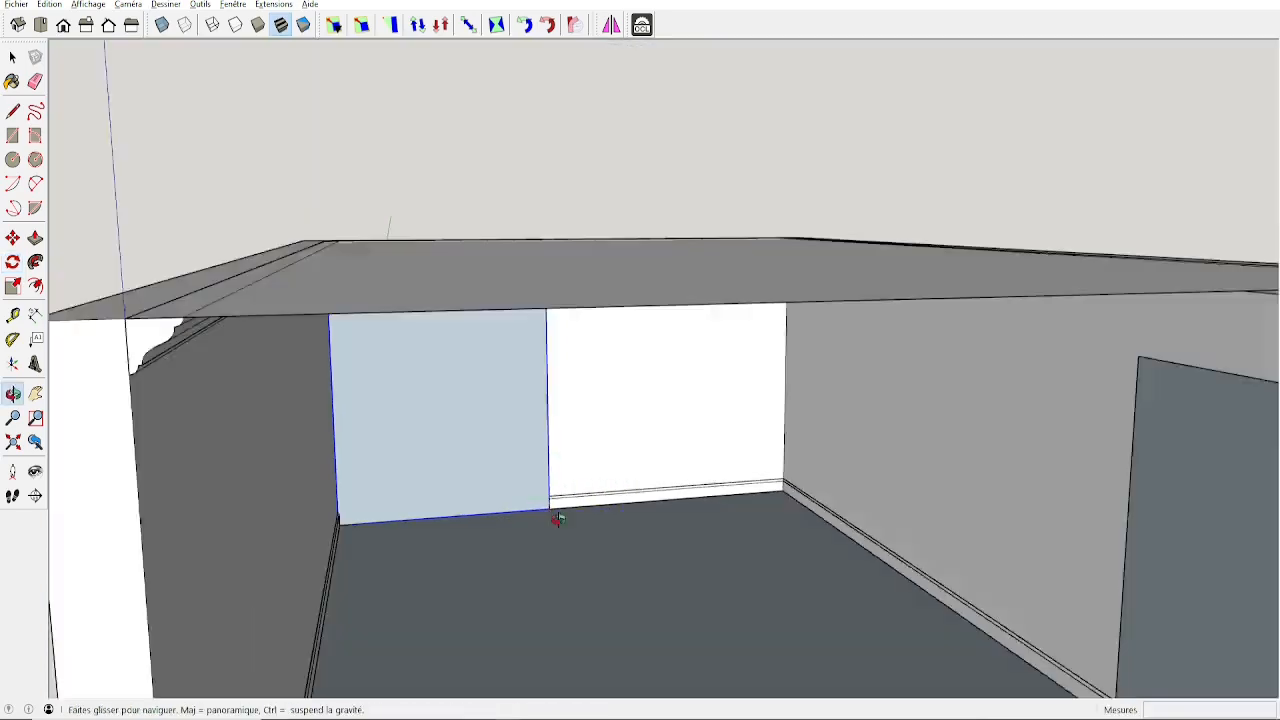
{"action": "mouse_move", "coordinate": [604, 522]}
{"action": "middle_mouse_down"}
{"action": "mouse_move", "coordinate": [335, 391]}
{"action": "mouse_move", "coordinate": [520, 377]}
{"action": "mouse_move", "coordinate": [524, 365]}
{"action": "mouse_move", "coordinate": [423, 380]}
{"action": "mouse_move", "coordinate": [460, 380]}
{"action": "middle_mouse_up"}
{"action": "key", "text": "space"}
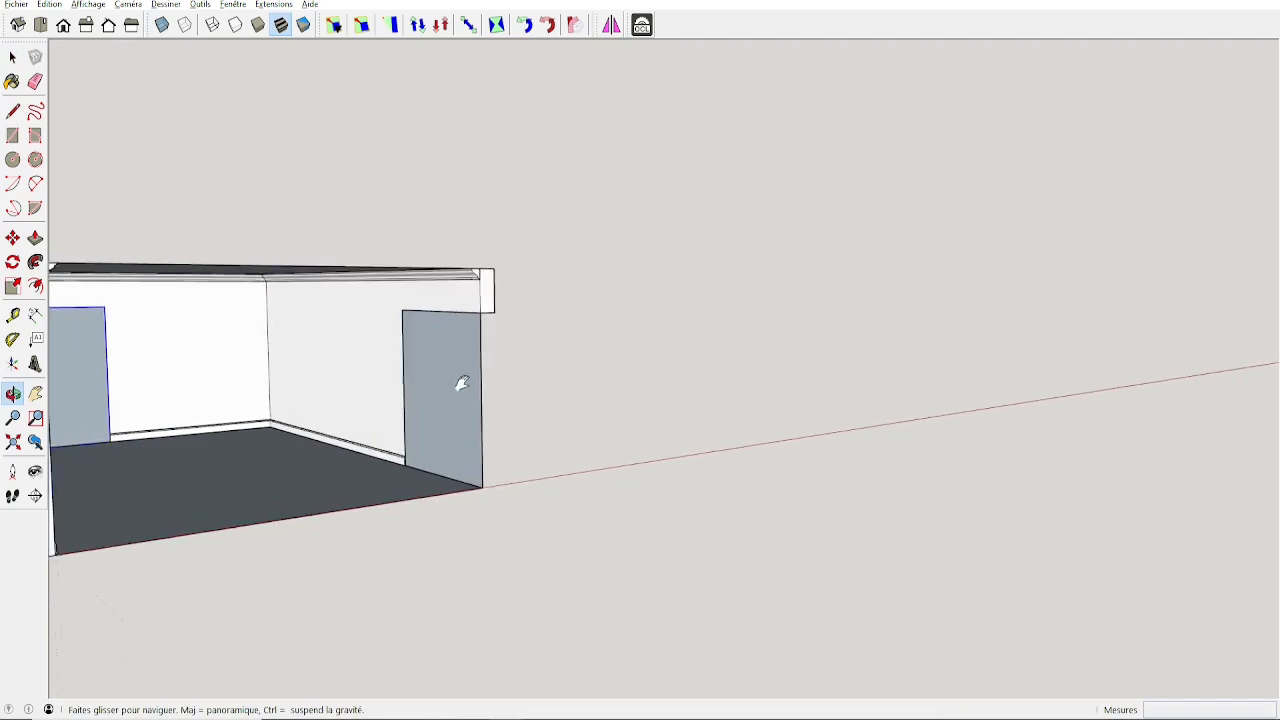
{"action": "scroll", "coordinate": [589, 386], "scroll_direction": "up", "scroll_amount": 5}
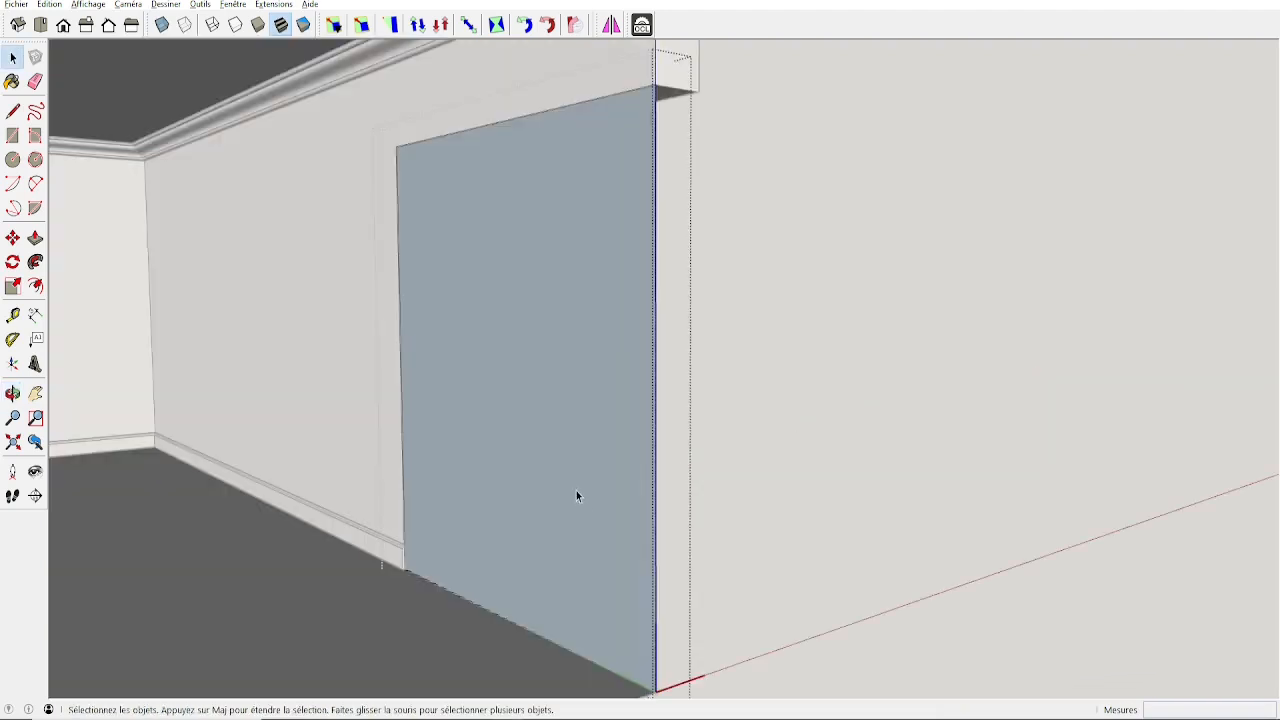
{"action": "key", "text": "p"}
{"action": "left_click", "coordinate": [578, 512]}
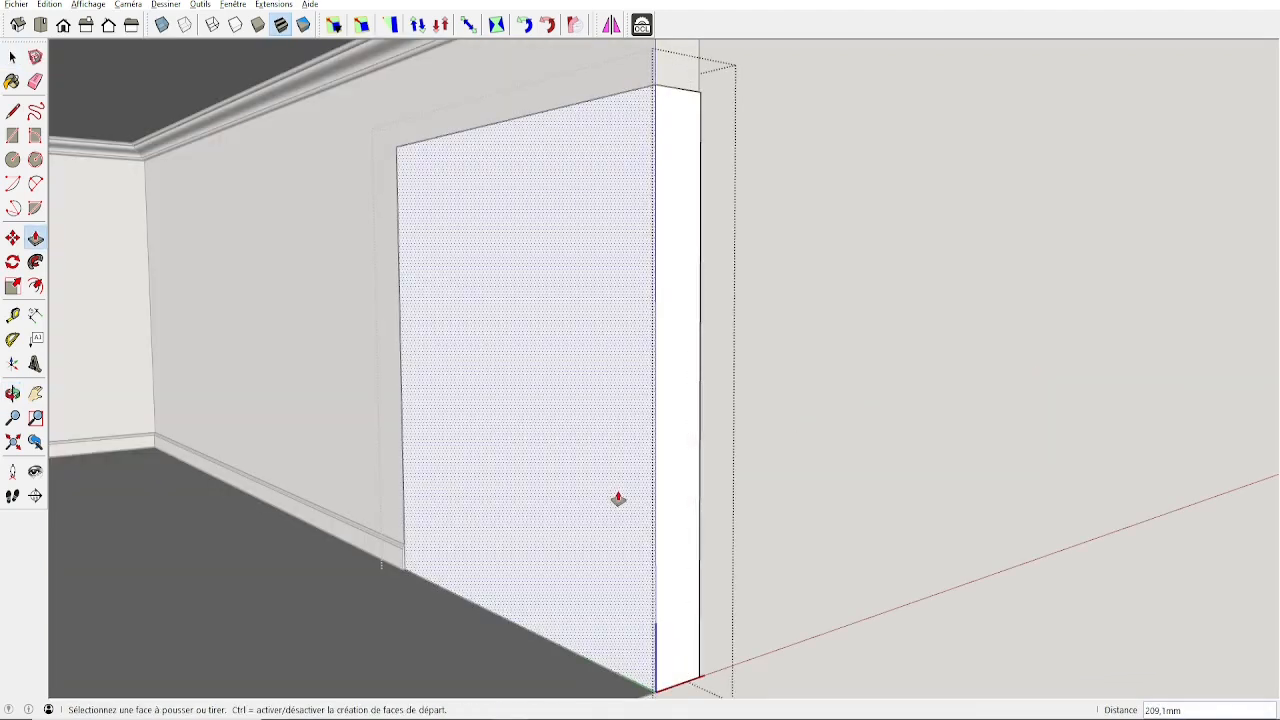
{"action": "type", "text": "60"}
{"action": "key", "text": "Return"}
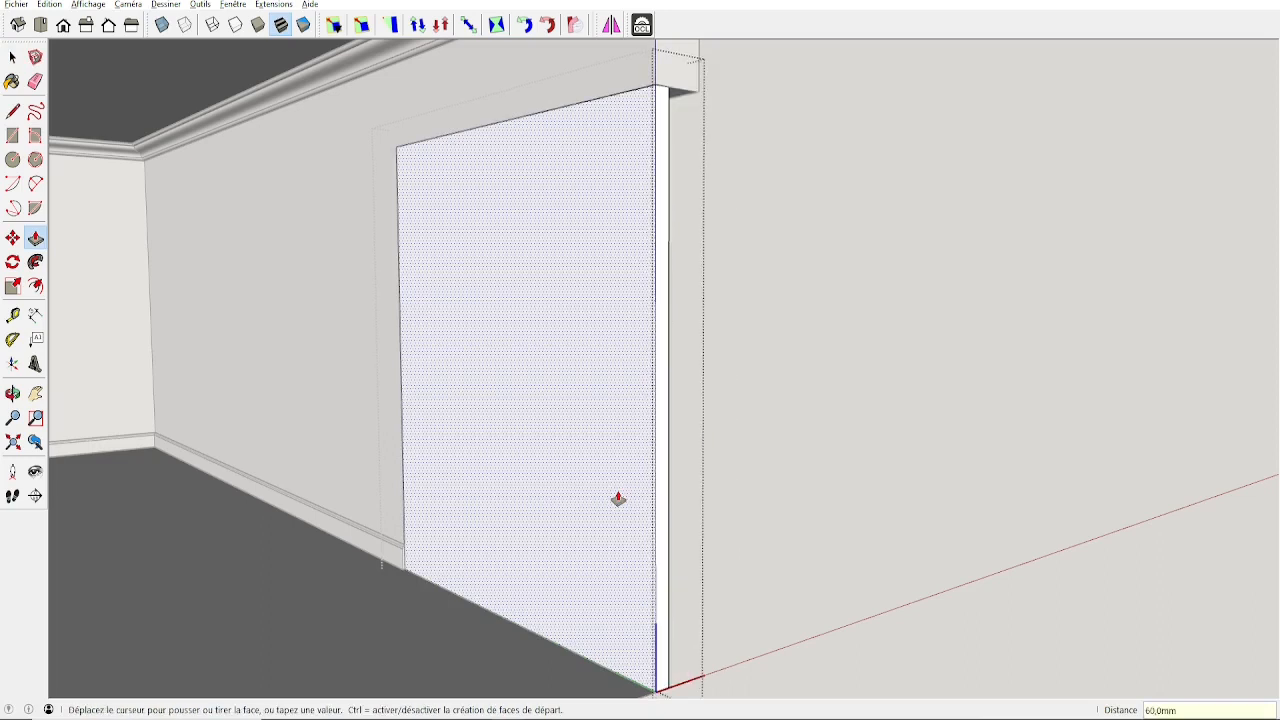
Step: Split the window's large face into two equal halves with a vertical line between its top and bottom edge midpoints
{"action": "key", "text": "space"}
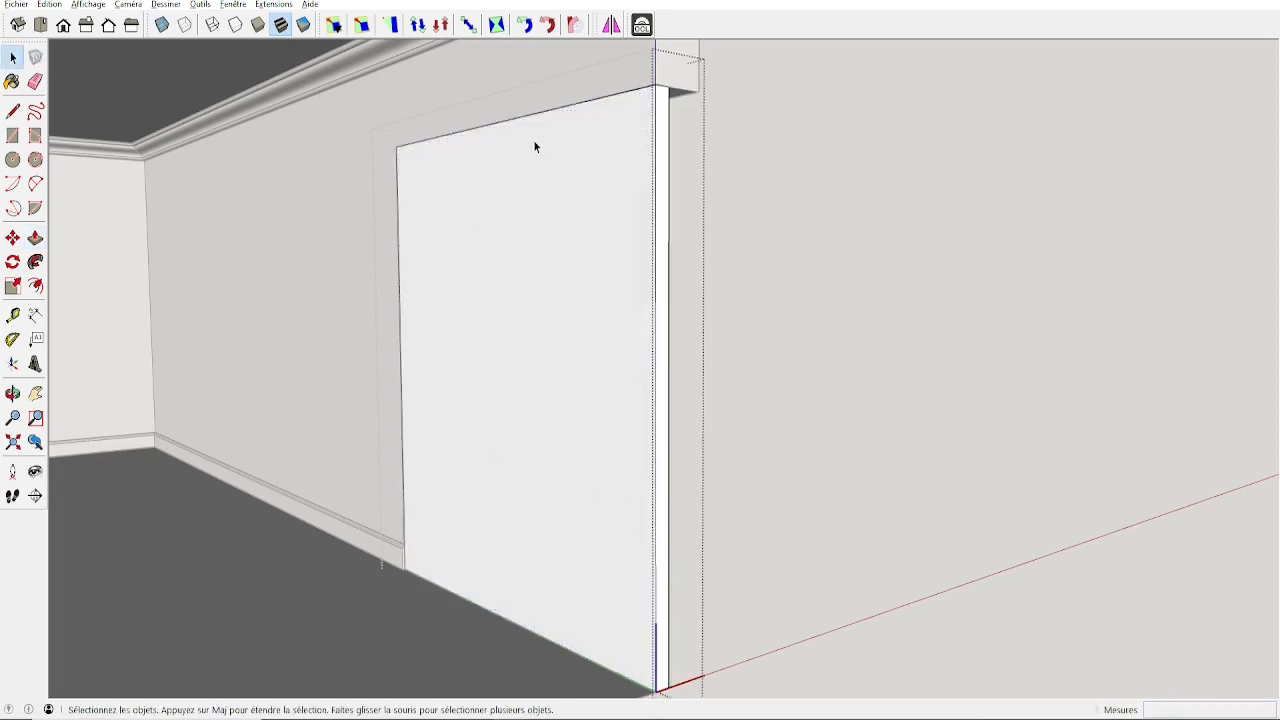
{"action": "key", "text": "l"}
{"action": "left_click", "coordinate": [502, 121]}
{"action": "left_click", "coordinate": [508, 619]}
{"action": "key", "text": "space"}
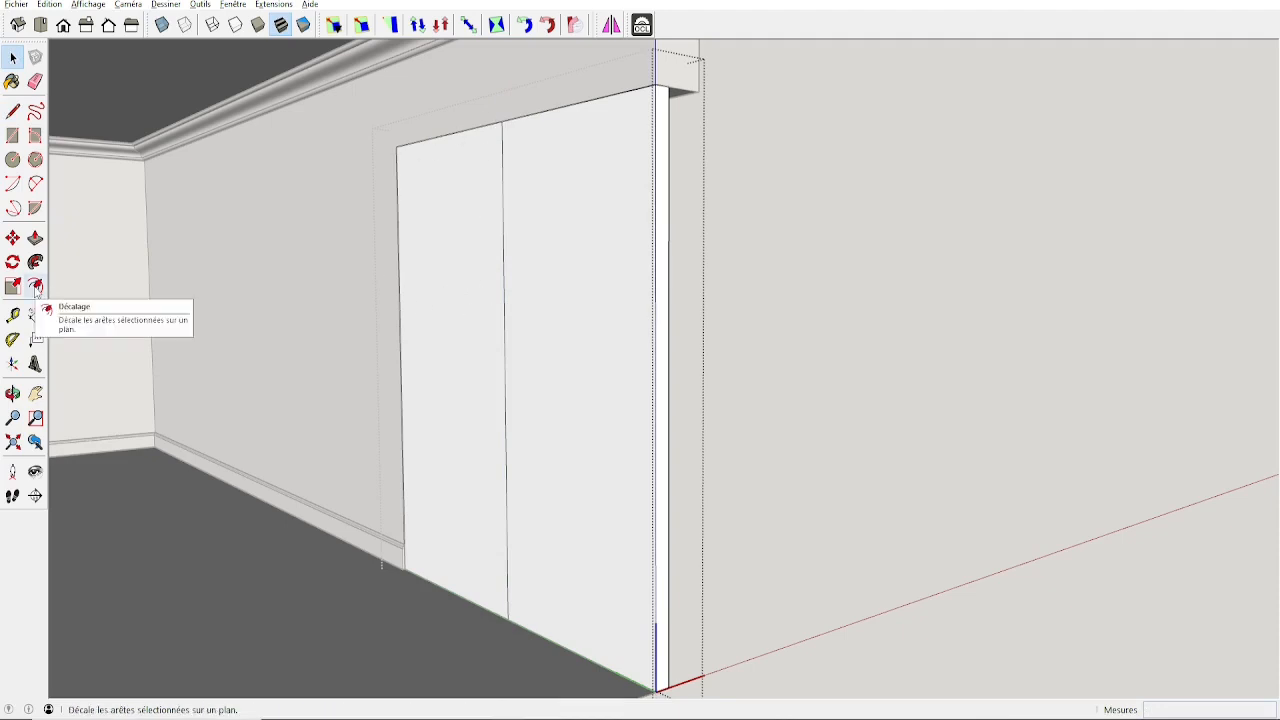
Step: Offset the outlines of both window leaf faces inward by 50 mm to form the leaf frames
{"action": "left_click", "coordinate": [436, 316]}
{"action": "key", "text": "f"}
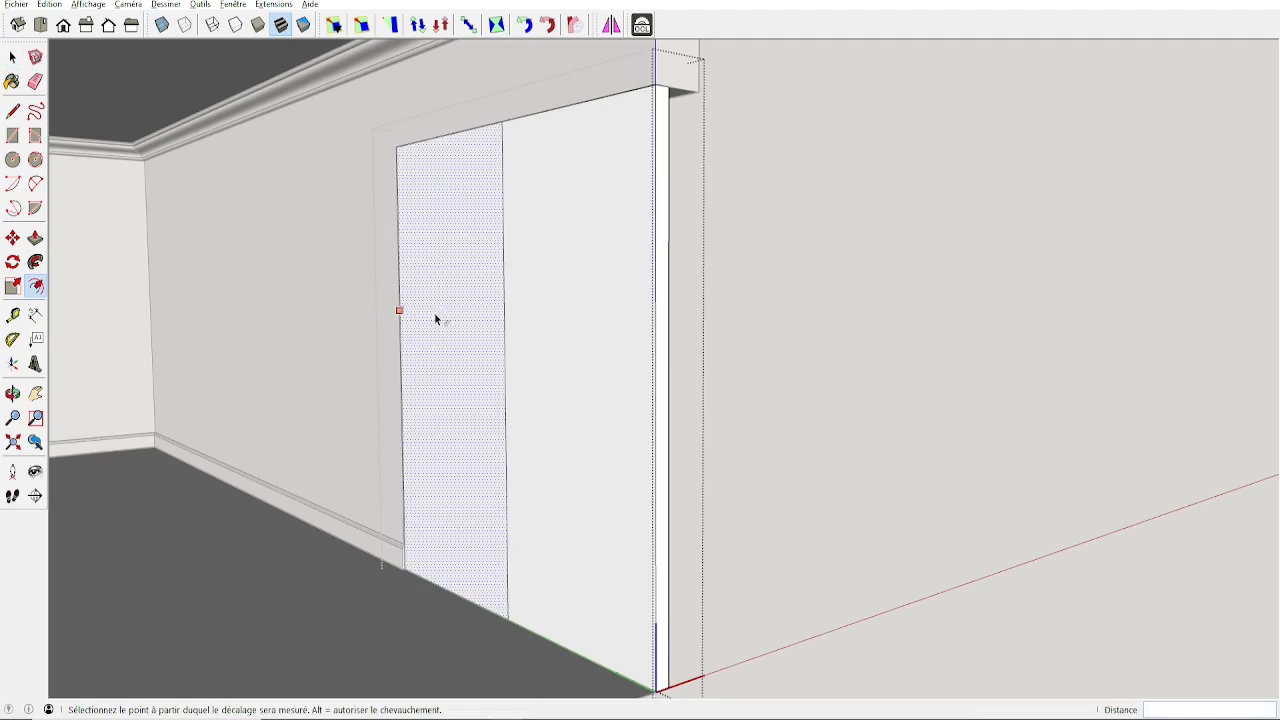
{"action": "left_click", "coordinate": [435, 318]}
{"action": "type", "text": "50"}
{"action": "key", "text": "Return"}
{"action": "right_click", "coordinate": [420, 317]}
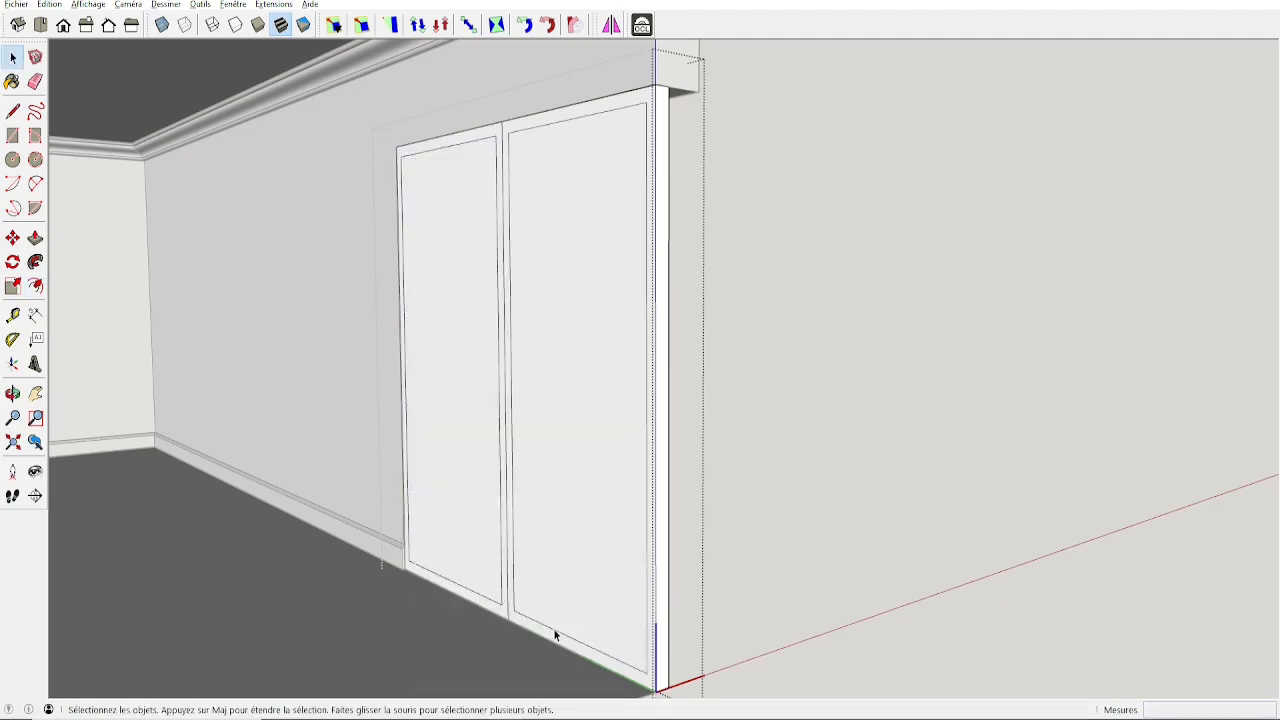
Step: Move the lower inner frame edges of both leaves up 100 mm along the blue axis
{"action": "left_click", "coordinate": [537, 624]}
{"action": "left_click", "coordinate": [490, 600], "text": "shift"}
{"action": "key", "text": "m"}
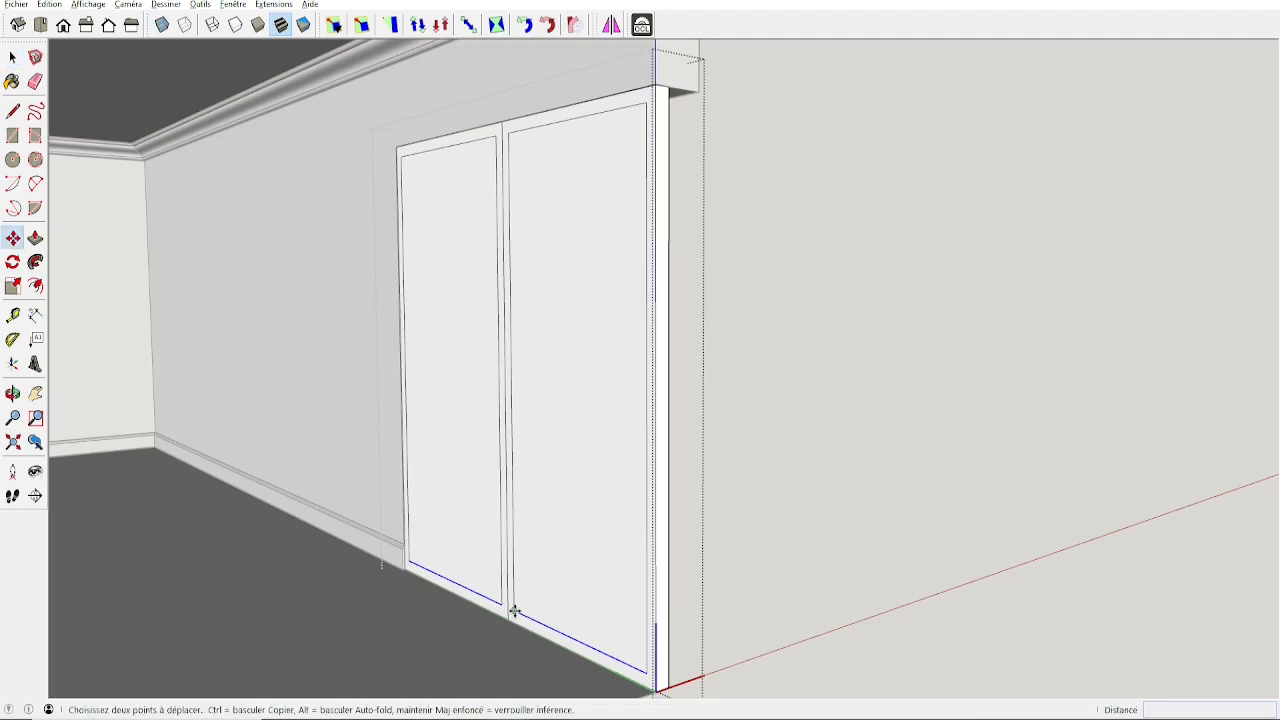
{"action": "left_click", "coordinate": [514, 612]}
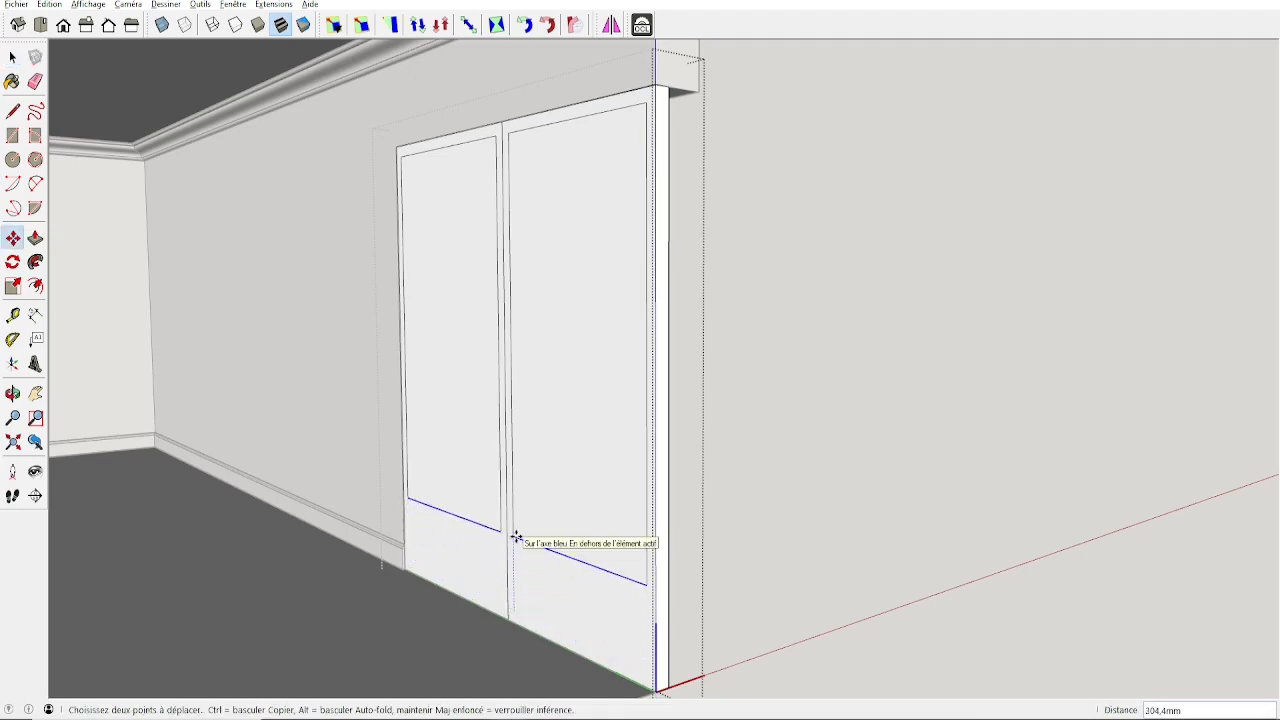
{"action": "type", "text": "100"}
{"action": "key", "text": "Return"}
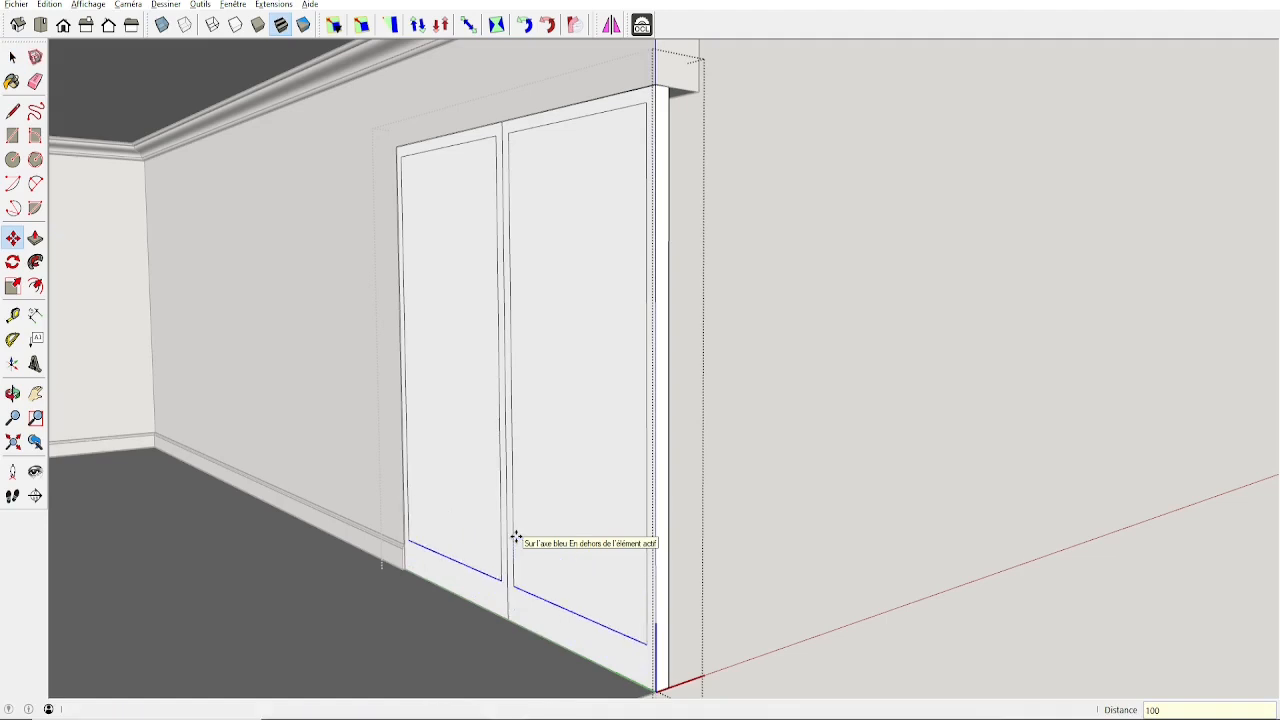
{"action": "key", "text": "space"}
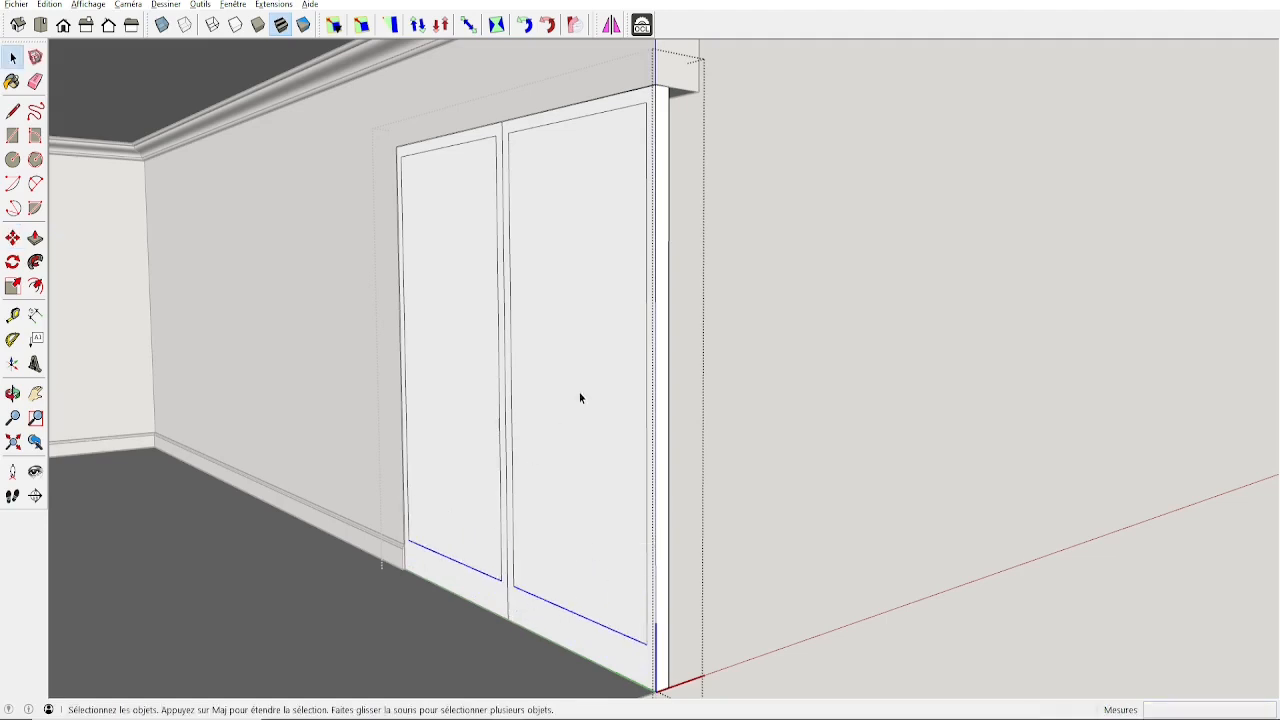
Step: Push the inner panels of both window leaves 20 mm into the frame
{"action": "left_click", "coordinate": [580, 300]}
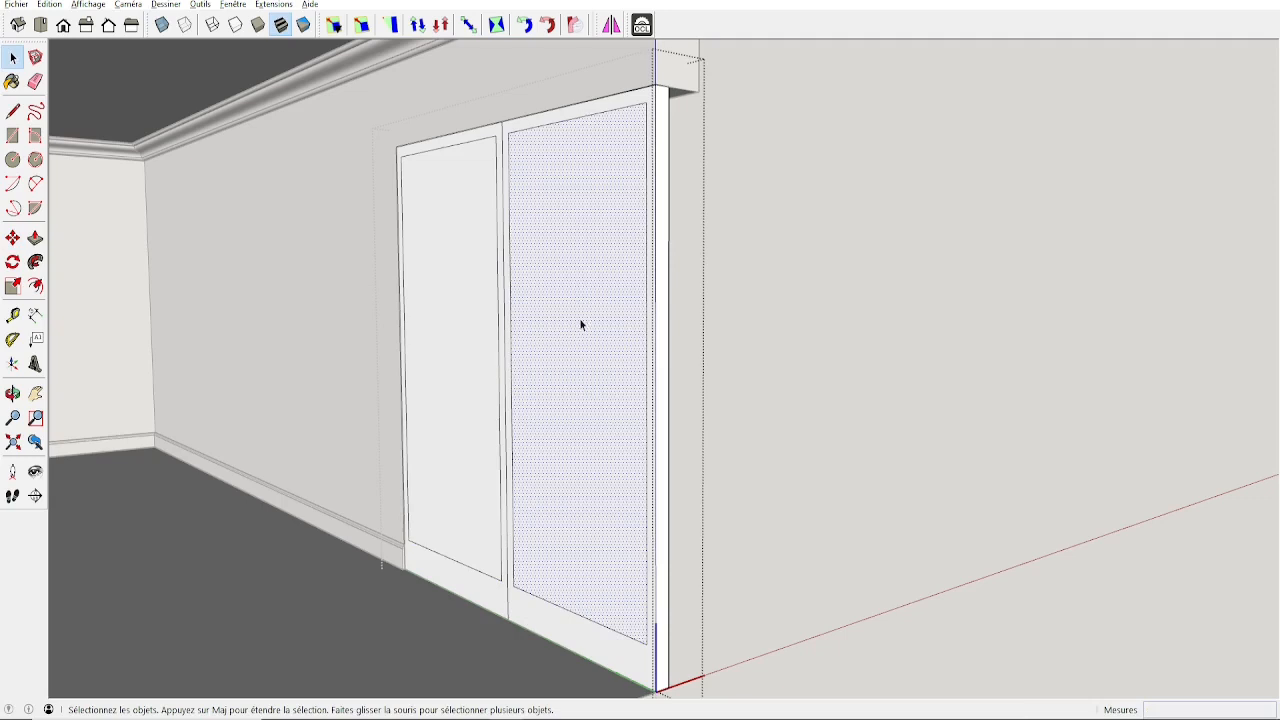
{"action": "key", "text": "p"}
{"action": "left_click", "coordinate": [580, 323]}
{"action": "left_click", "coordinate": [585, 323]}
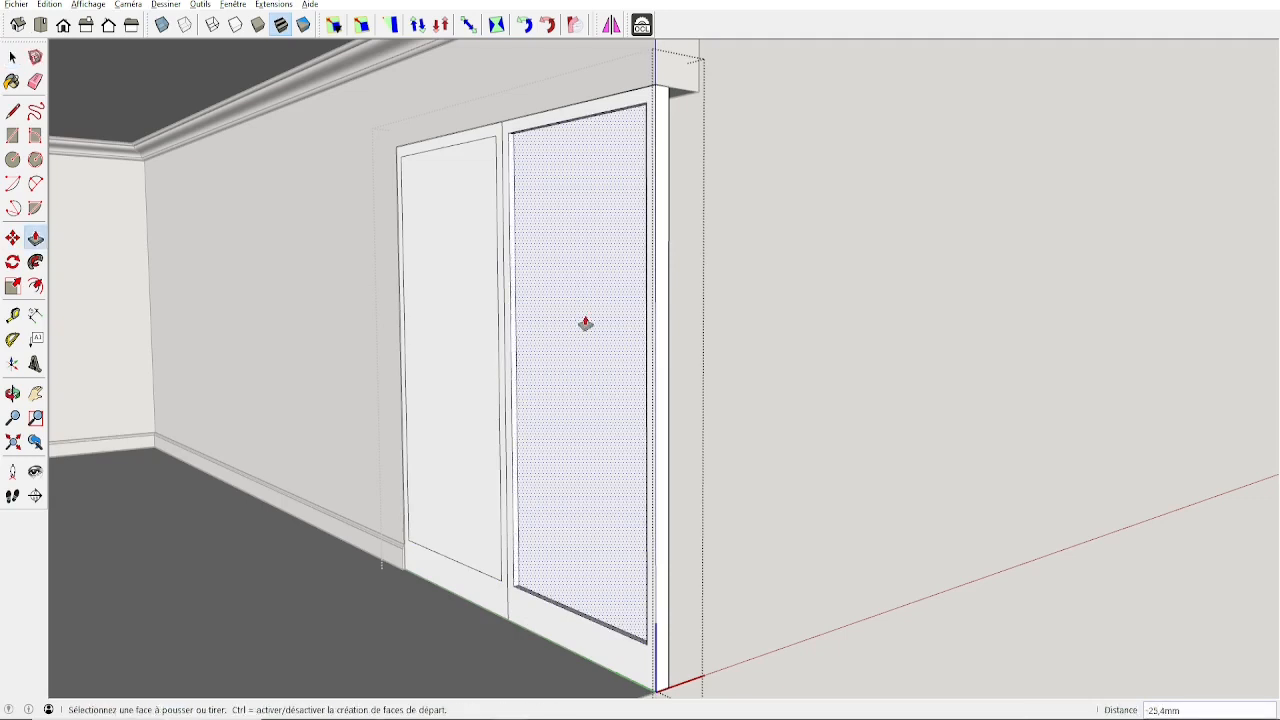
{"action": "left_click", "coordinate": [585, 323]}
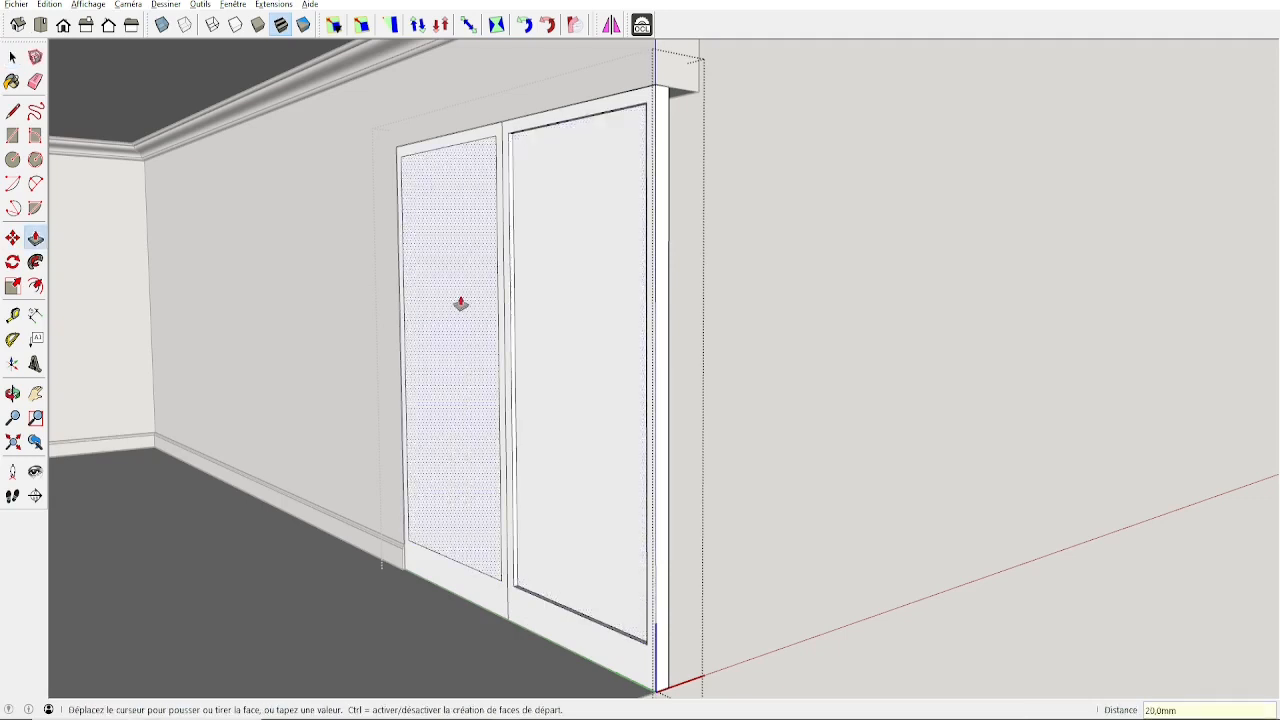
{"action": "mouse_move", "coordinate": [551, 434]}
{"action": "middle_mouse_down"}
{"action": "mouse_move", "coordinate": [609, 411]}
{"action": "mouse_move", "coordinate": [146, 424]}
{"action": "mouse_move", "coordinate": [554, 449]}
{"action": "middle_mouse_up"}
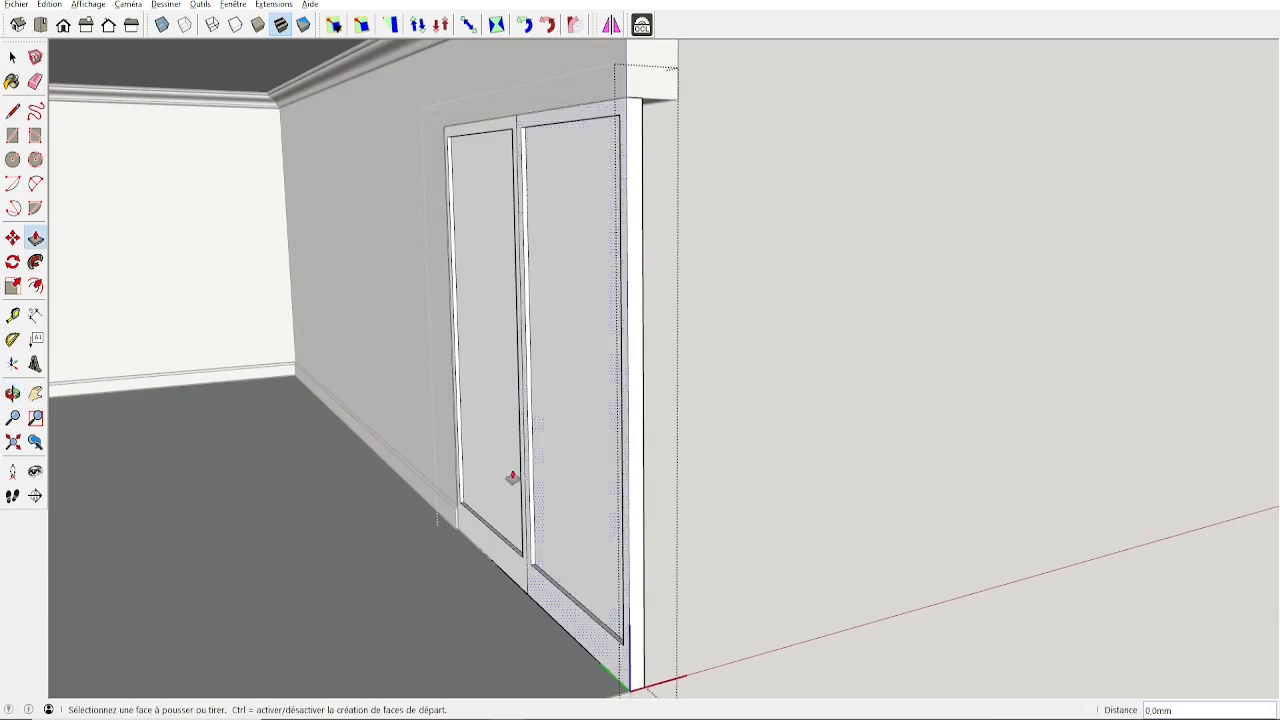
Step: Hide the rest of the model while editing the side wall's window component
{"action": "scroll", "coordinate": [494, 430], "scroll_direction": "down", "scroll_amount": 2}
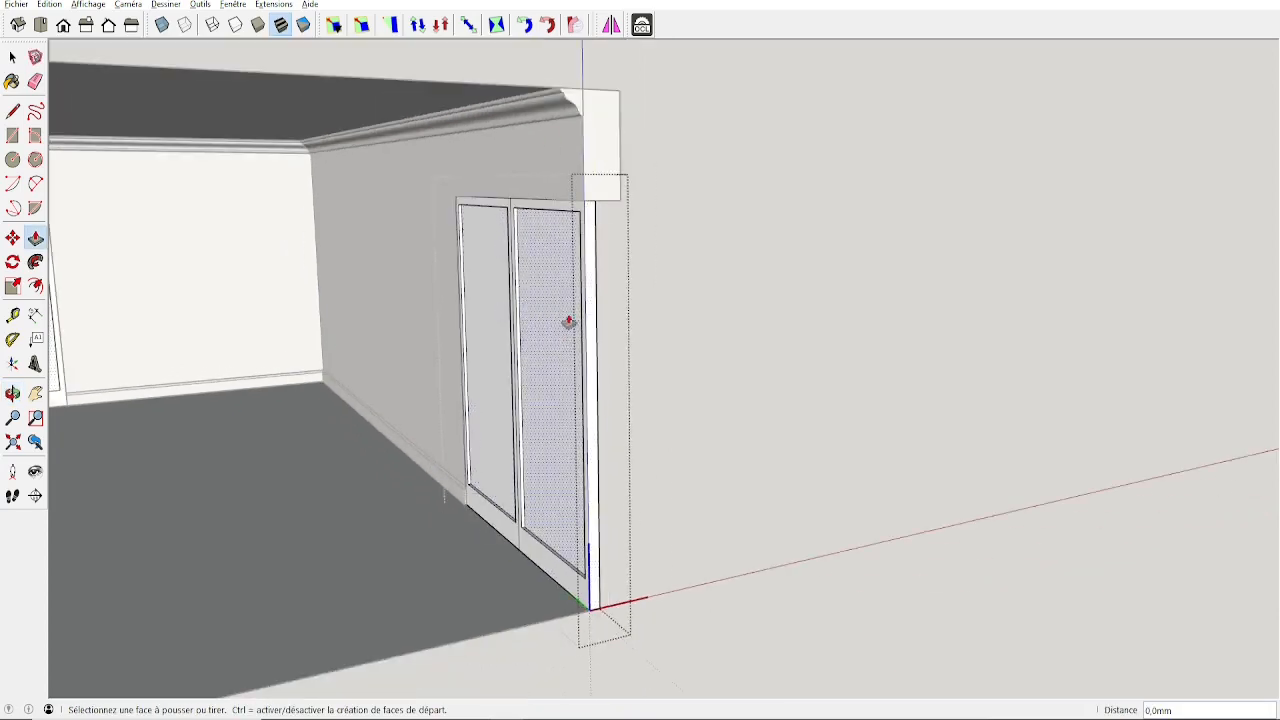
{"action": "middle_click_drag", "start_coordinate": [569, 320], "coordinate": [150, 335]}
{"action": "middle_click_drag", "start_coordinate": [367, 291], "coordinate": [574, 306]}
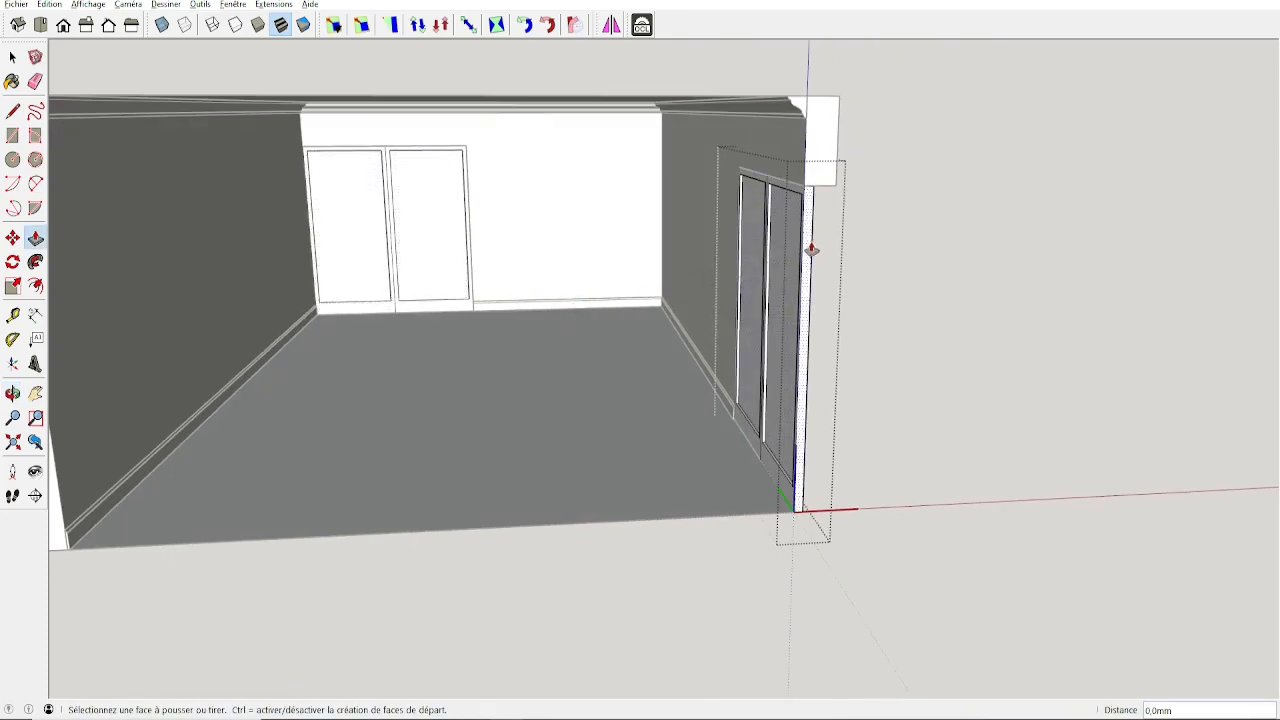
{"action": "middle_click_drag", "start_coordinate": [823, 249], "coordinate": [566, 234]}
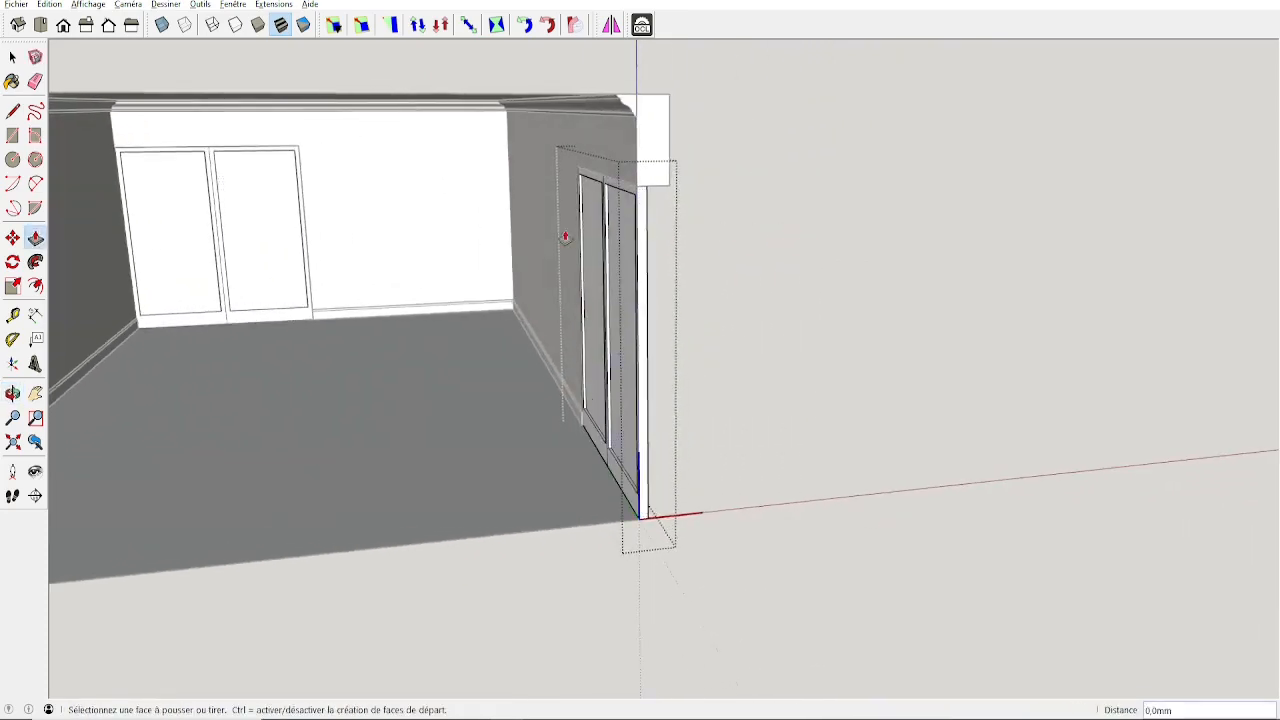
{"action": "middle_click_drag", "start_coordinate": [663, 363], "coordinate": [534, 357]}
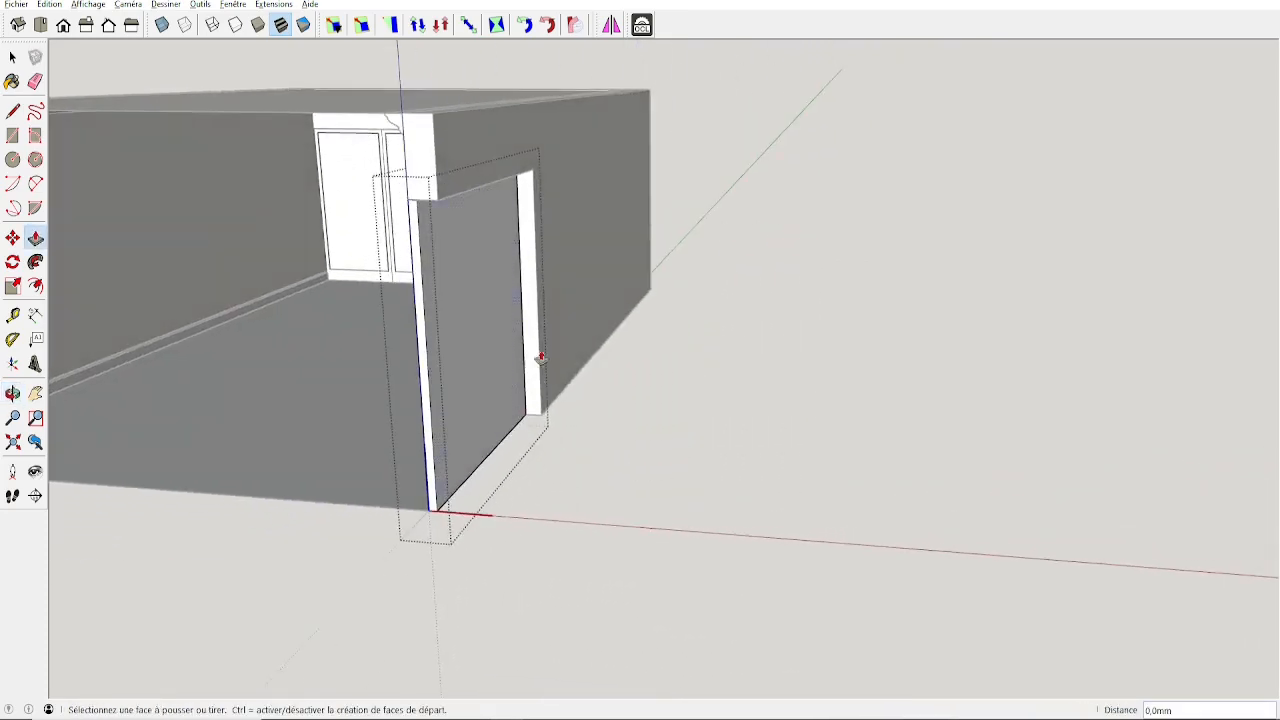
{"action": "scroll", "coordinate": [470, 310], "scroll_direction": "down", "scroll_amount": 2}
{"action": "middle_click_drag", "start_coordinate": [461, 300], "coordinate": [583, 240]}
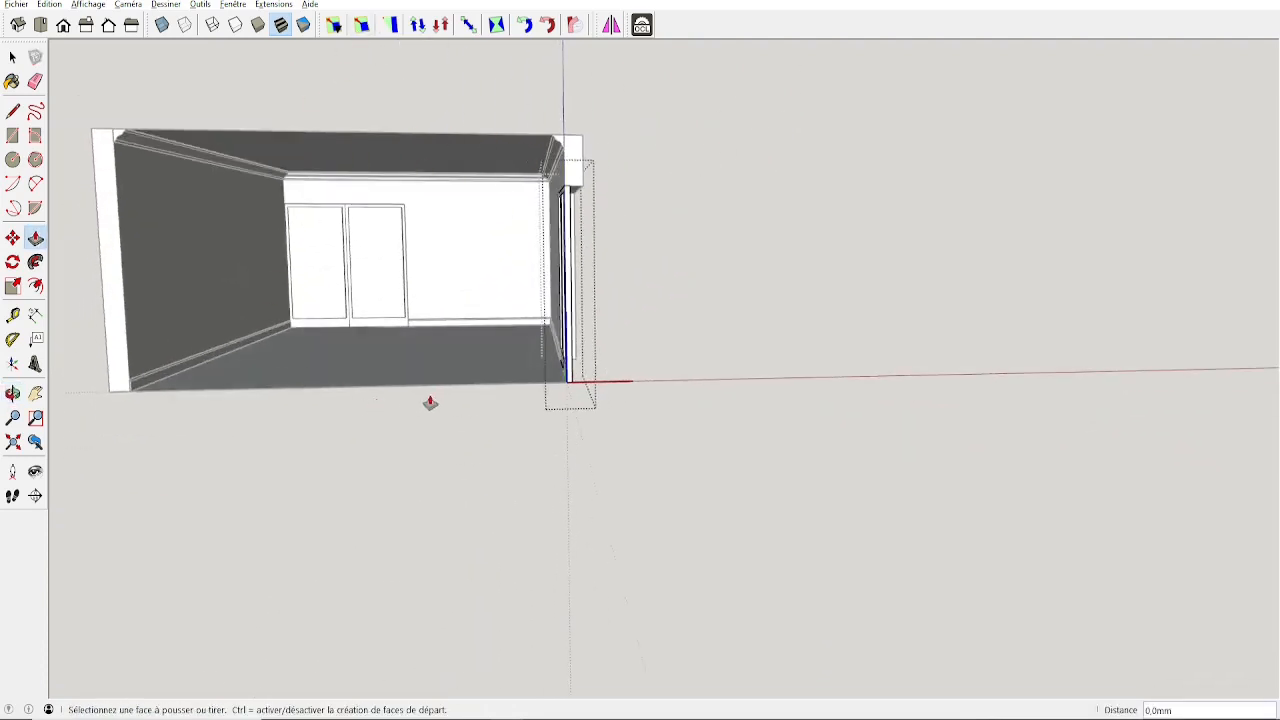
{"action": "left_click", "coordinate": [87, 6]}
{"action": "mouse_move", "coordinate": [183, 212]}
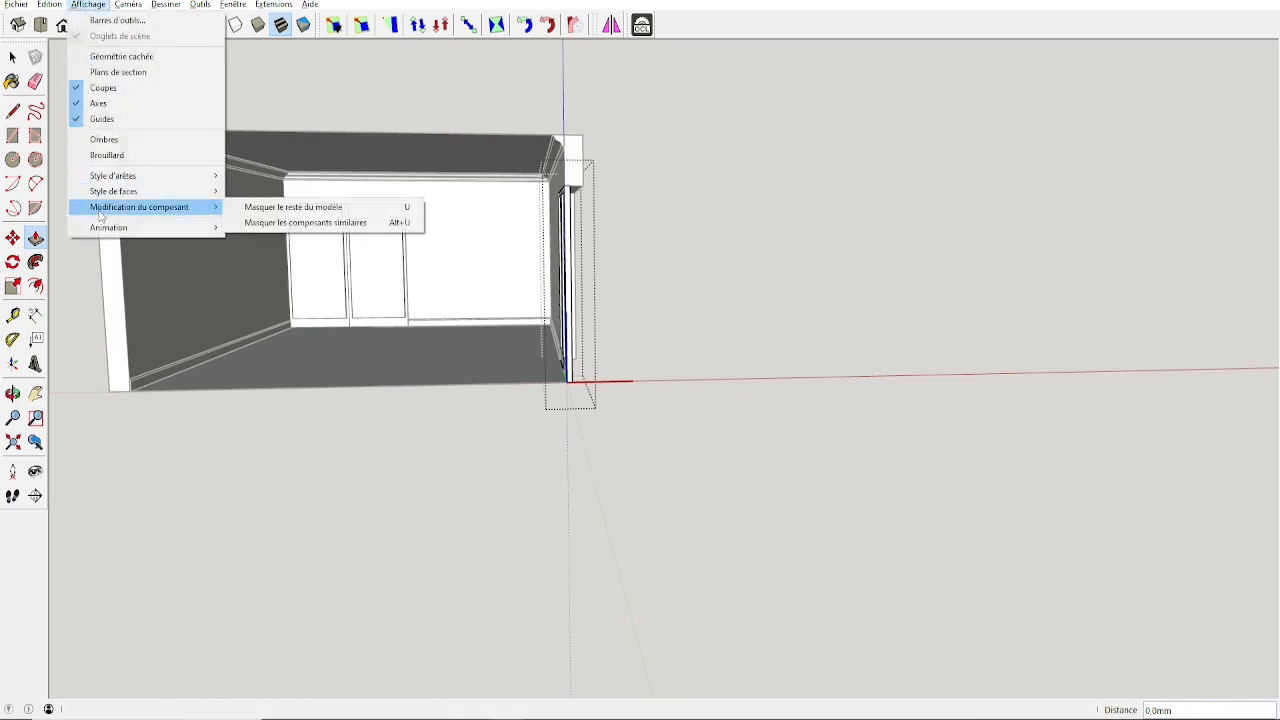
{"action": "left_click", "coordinate": [260, 207]}
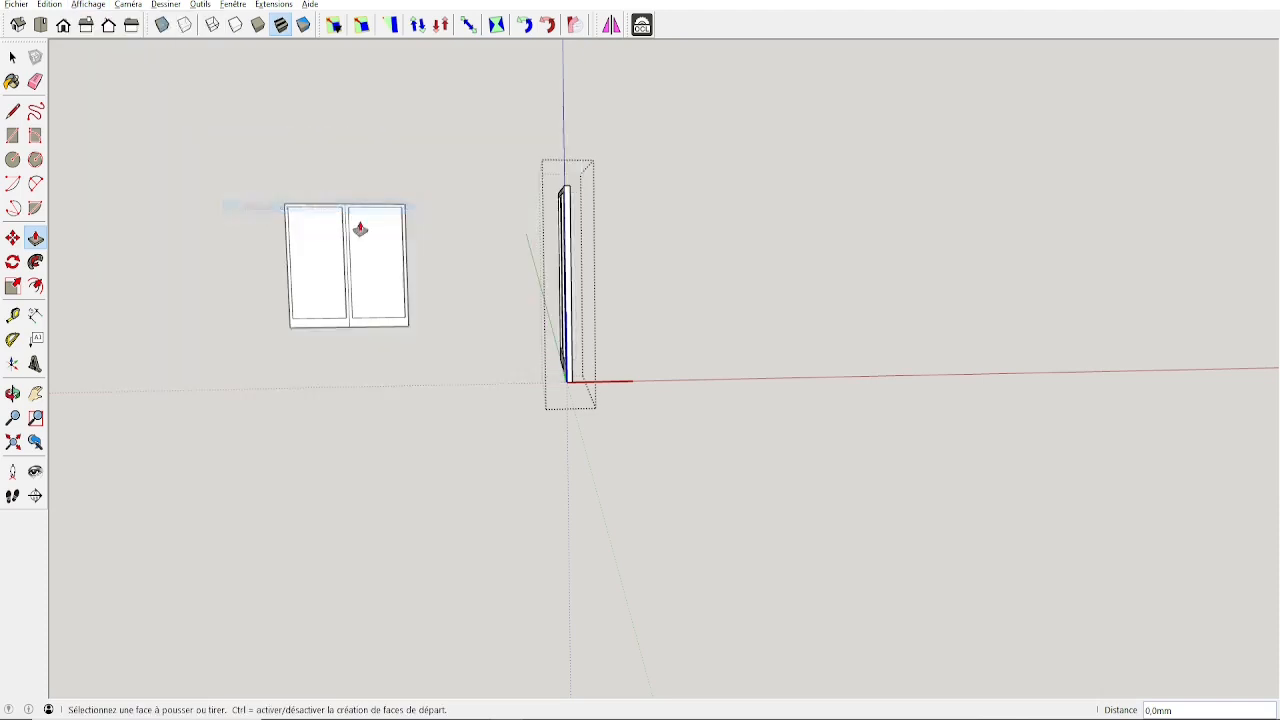
Step: Select the window's detailed interior face with its recessed panels and copy it about 940 mm outward along the red axis
{"action": "middle_click_drag", "start_coordinate": [360, 223], "coordinate": [548, 163]}
{"action": "key", "text": "p"}
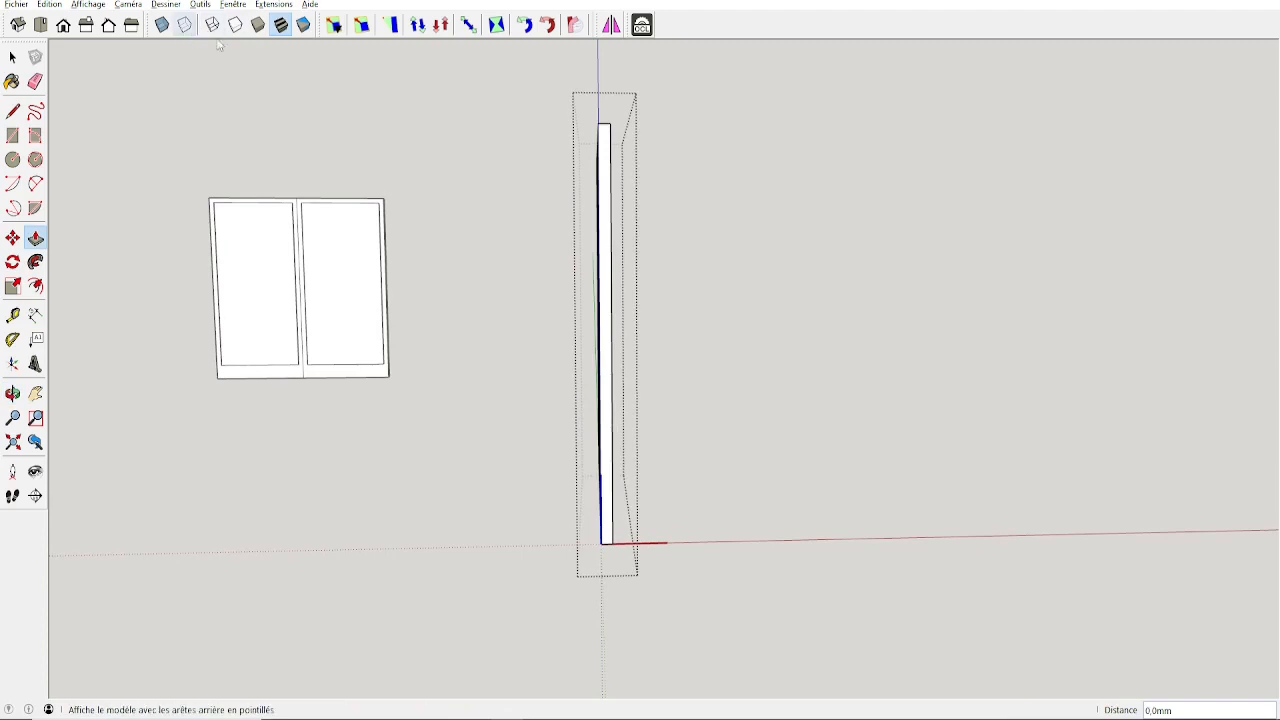
{"action": "key", "text": "space"}
{"action": "left_click_drag", "start_coordinate": [565, 100], "coordinate": [607, 557]}
{"action": "middle_click_drag", "start_coordinate": [607, 557], "coordinate": [741, 338]}
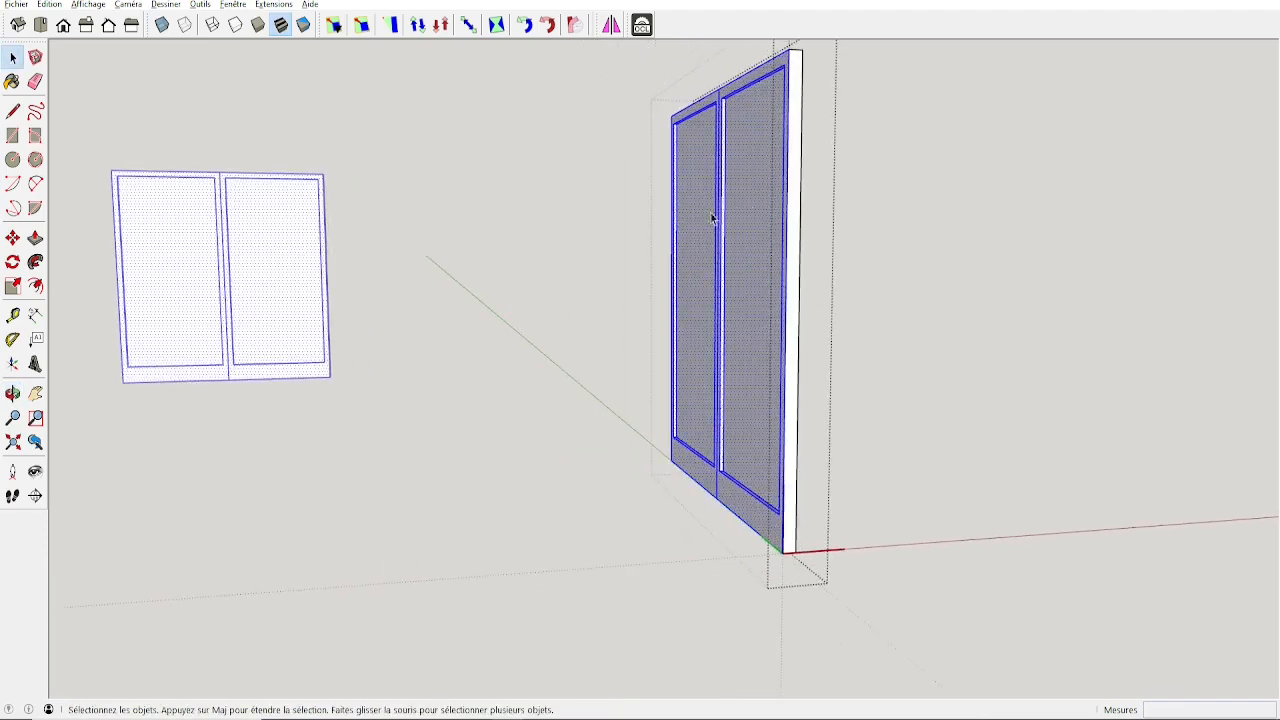
{"action": "middle_click_drag", "start_coordinate": [712, 218], "coordinate": [338, 397]}
{"action": "middle_click_drag", "start_coordinate": [331, 333], "coordinate": [609, 393]}
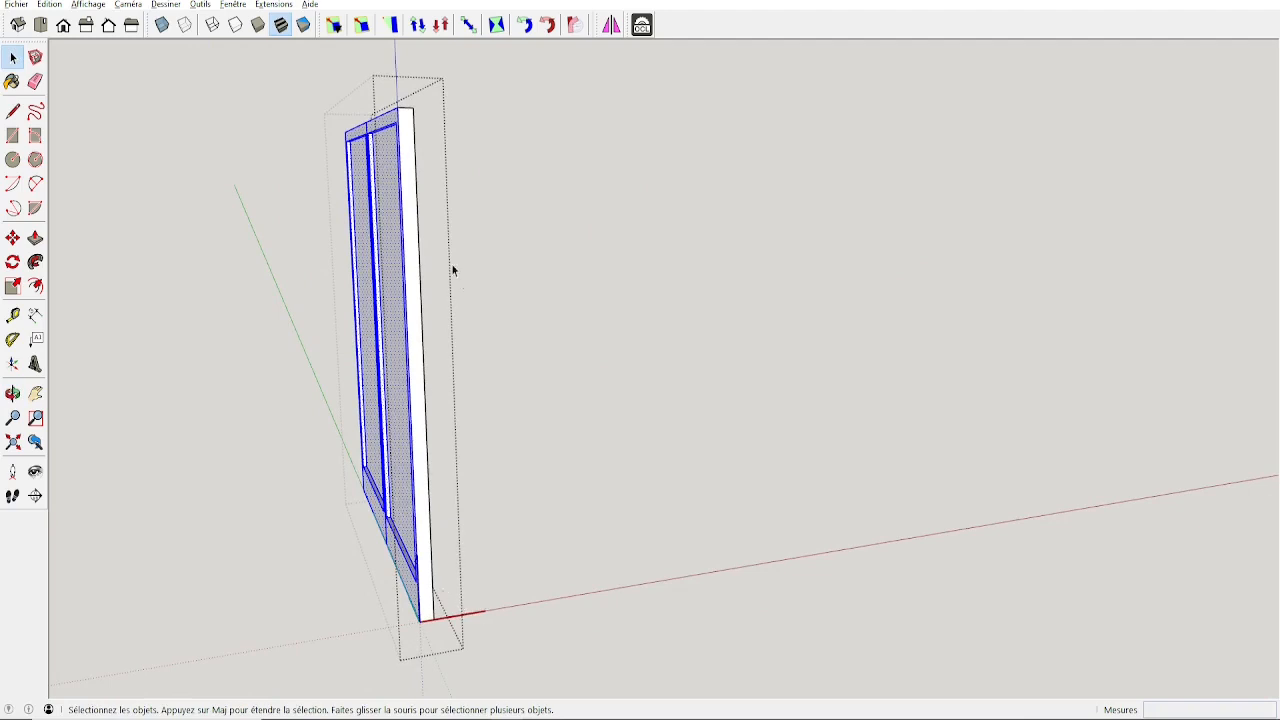
{"action": "middle_click_drag", "start_coordinate": [492, 93], "coordinate": [537, 106]}
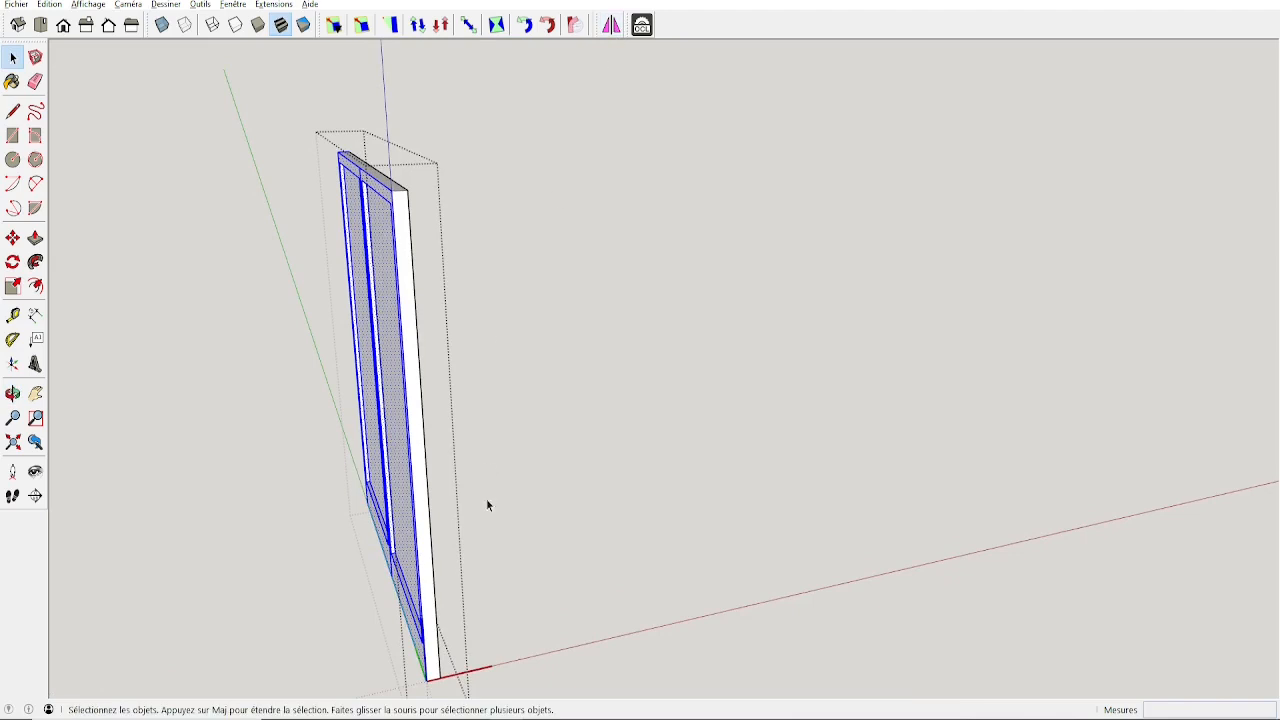
{"action": "key", "text": "m"}
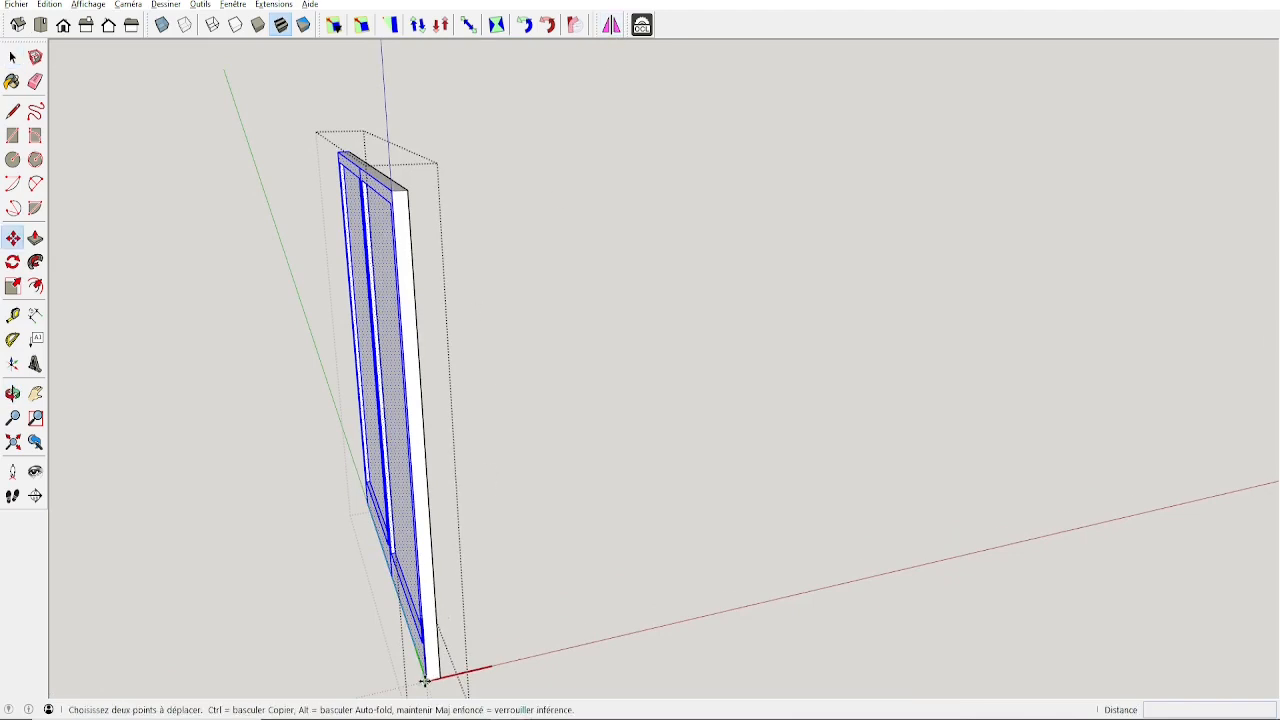
{"action": "left_click", "coordinate": [425, 682]}
{"action": "key", "text": "ctrl"}
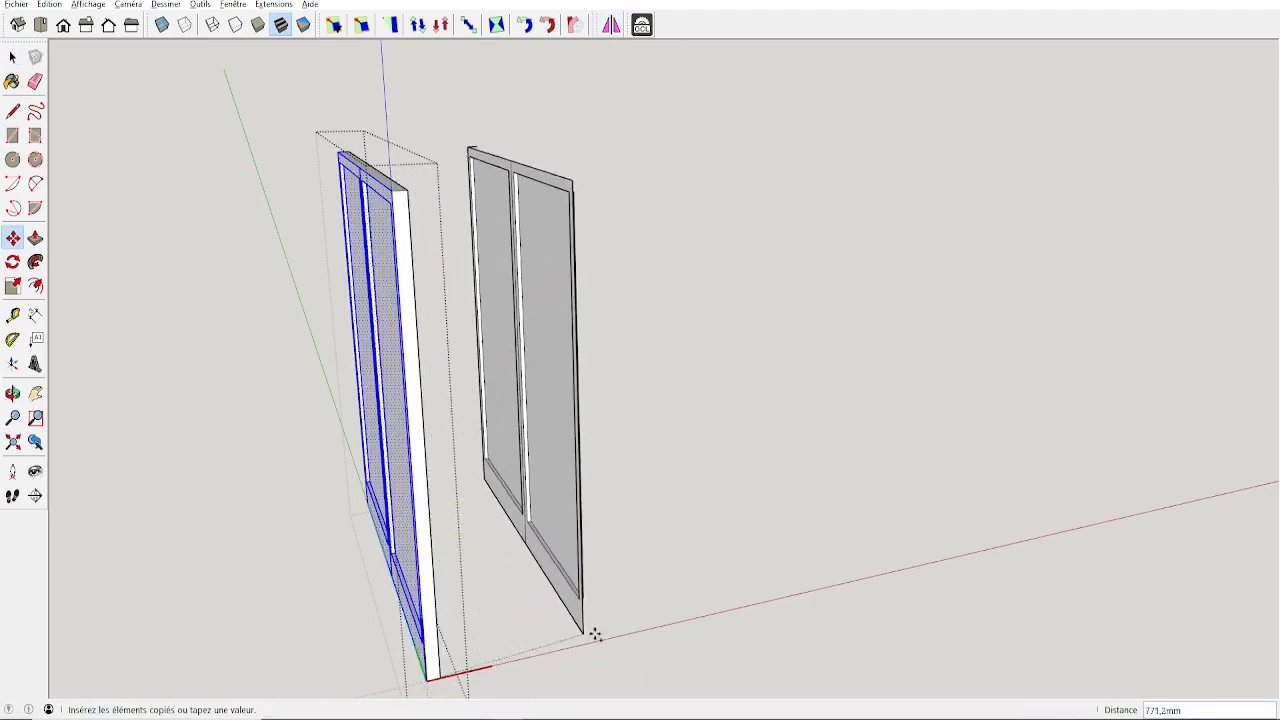
{"action": "left_click", "coordinate": [627, 635]}
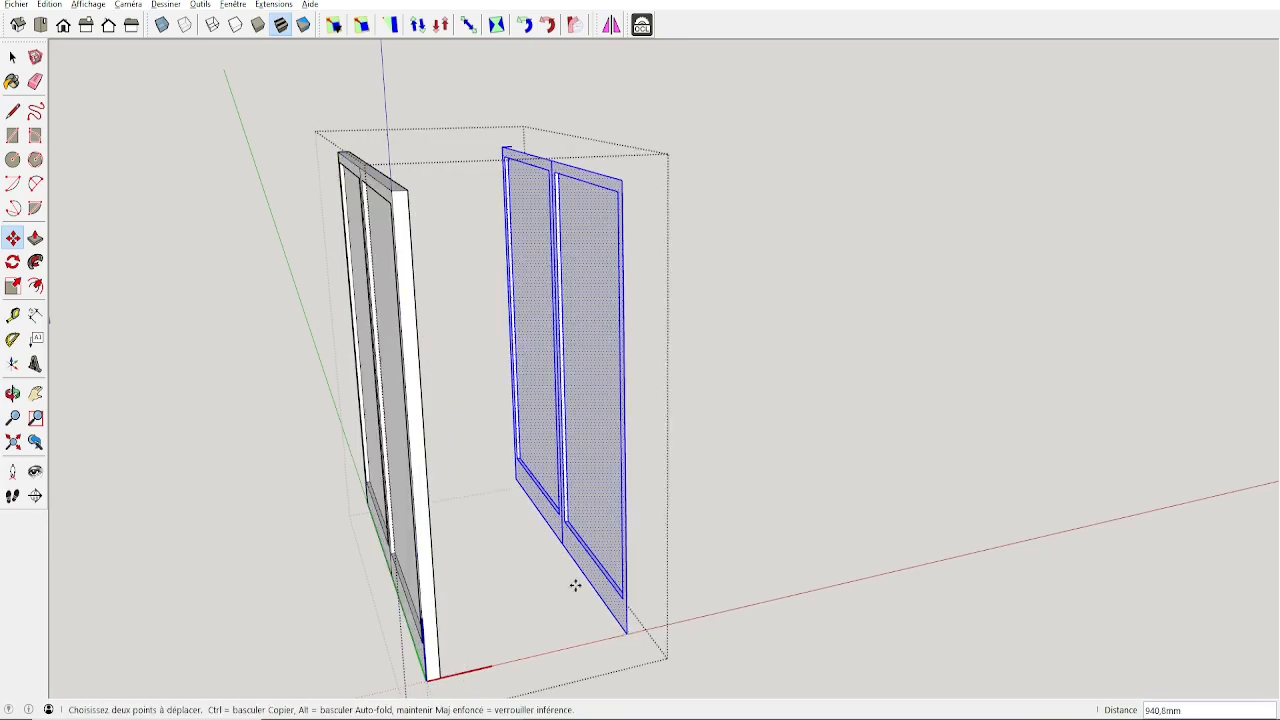
Step: Erase the stray edge at the upper corner of the copied window face
{"action": "middle_click_drag", "start_coordinate": [574, 586], "coordinate": [454, 600]}
{"action": "key", "text": "space"}
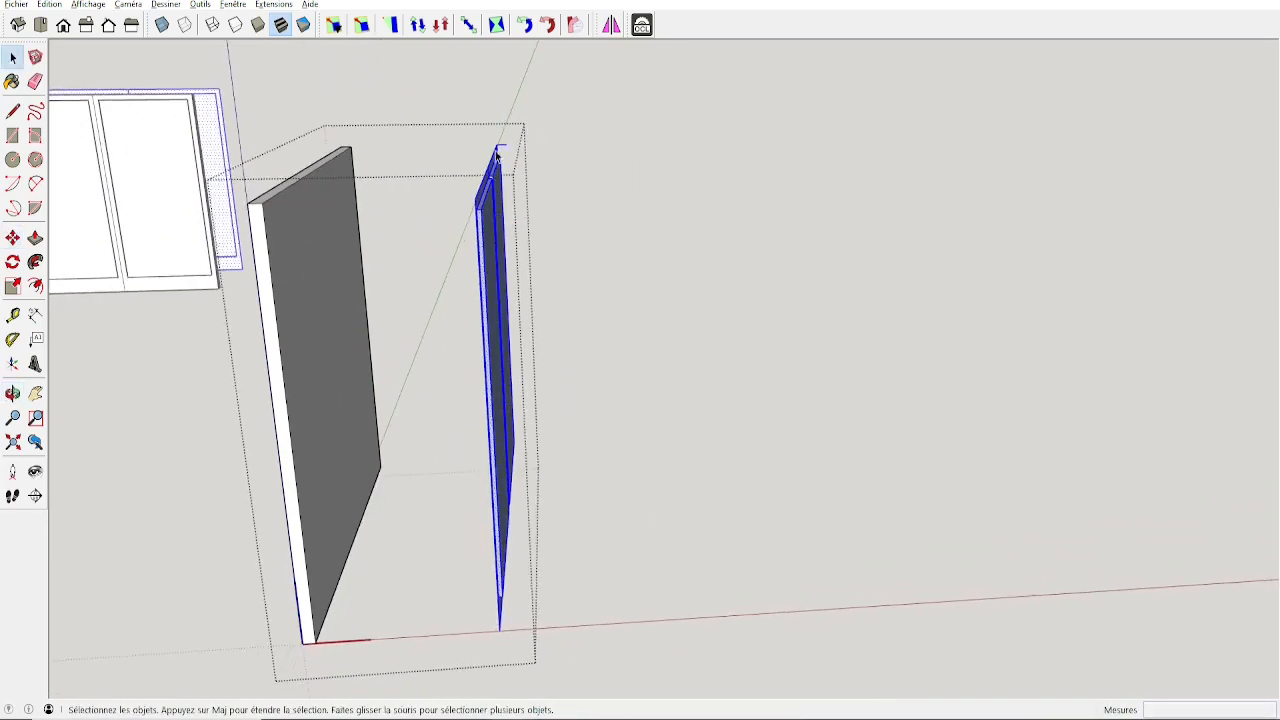
{"action": "key", "text": "e"}
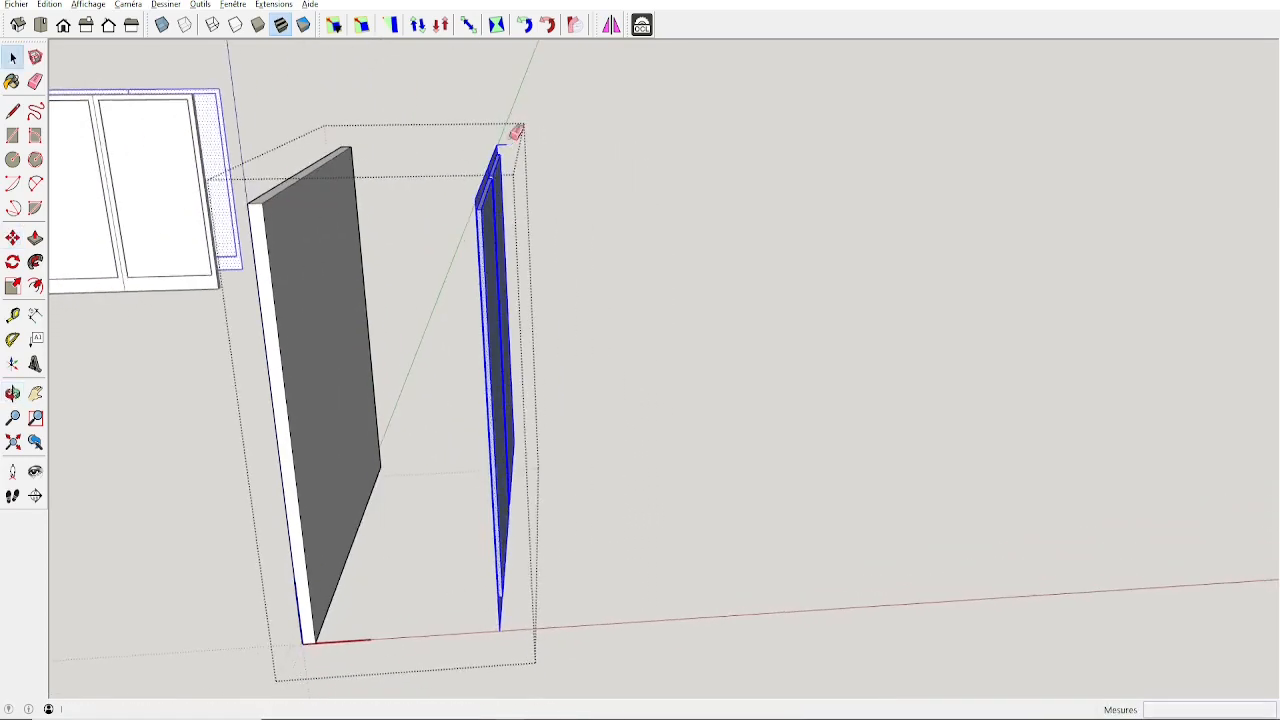
{"action": "left_click", "coordinate": [505, 145]}
Step: Mirror the copied window face by scaling it by -1 along the red axis, and leave the component
{"action": "middle_click_drag", "start_coordinate": [550, 238], "coordinate": [437, 194]}
{"action": "key", "text": "space"}
{"action": "left_click_drag", "start_coordinate": [417, 126], "coordinate": [590, 645]}
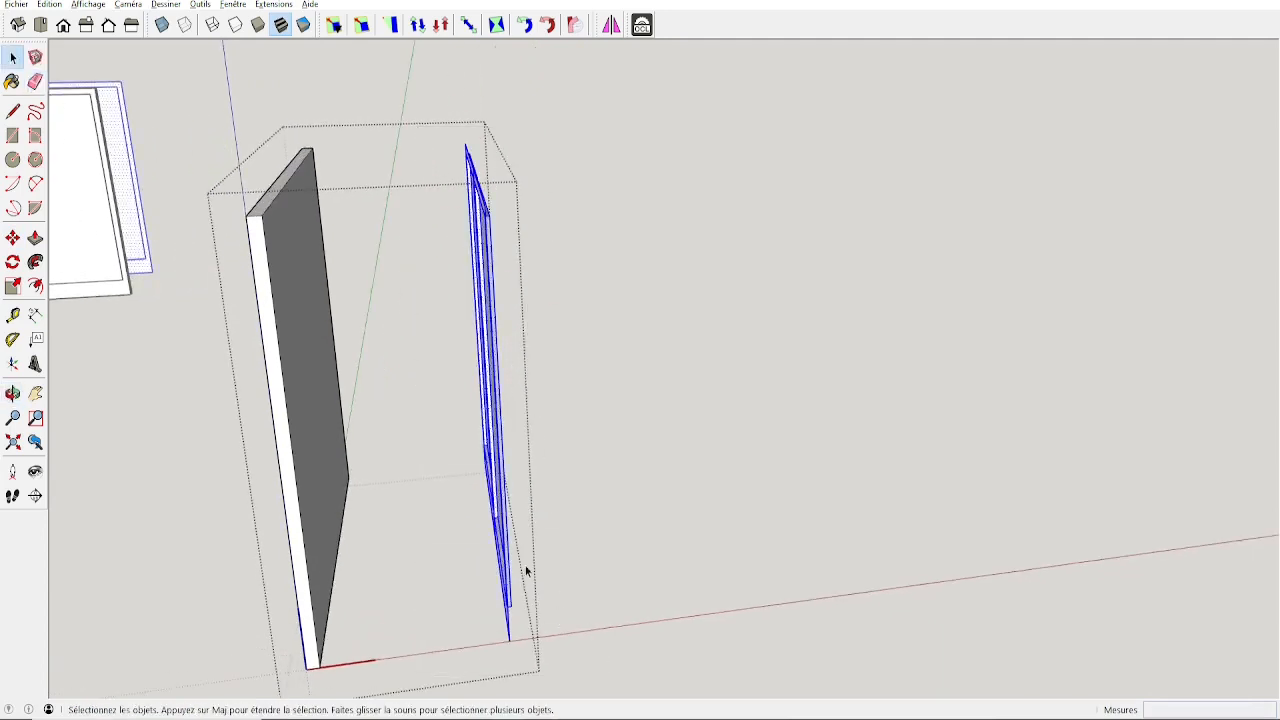
{"action": "left_click", "coordinate": [13, 287]}
{"action": "middle_click_drag", "start_coordinate": [594, 257], "coordinate": [523, 249]}
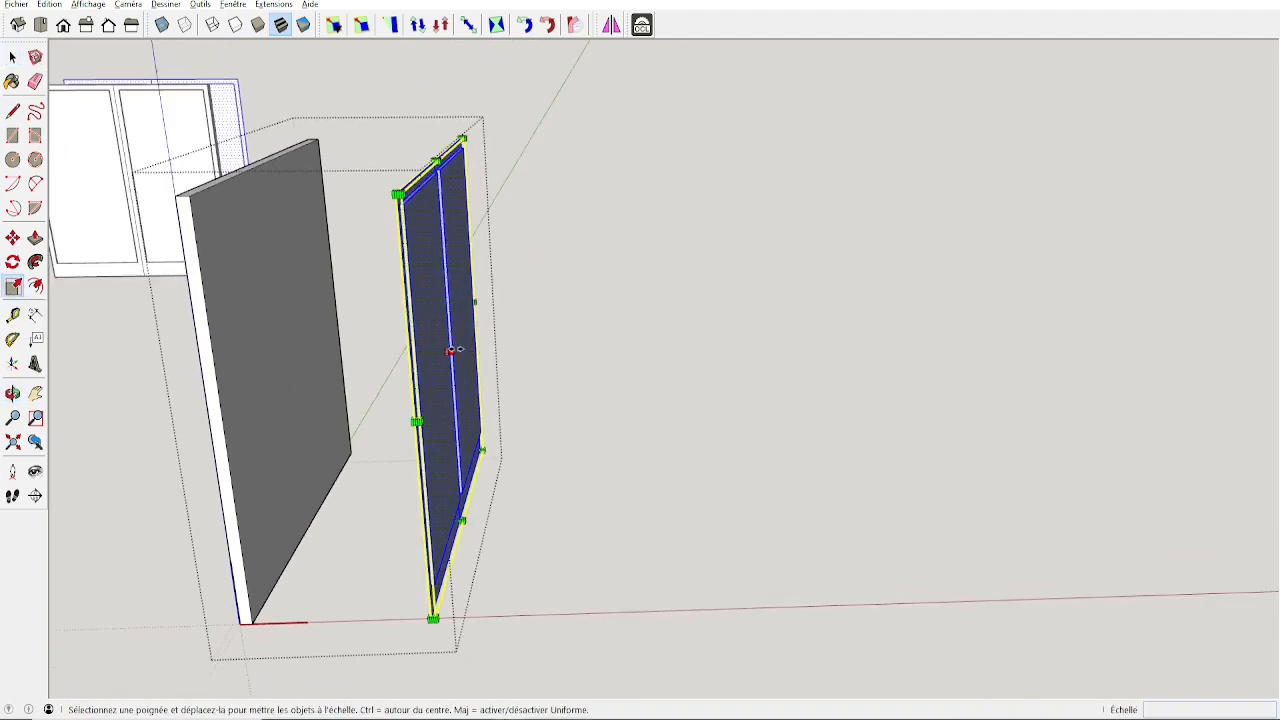
{"action": "left_click_drag", "start_coordinate": [450, 351], "coordinate": [420, 356]}
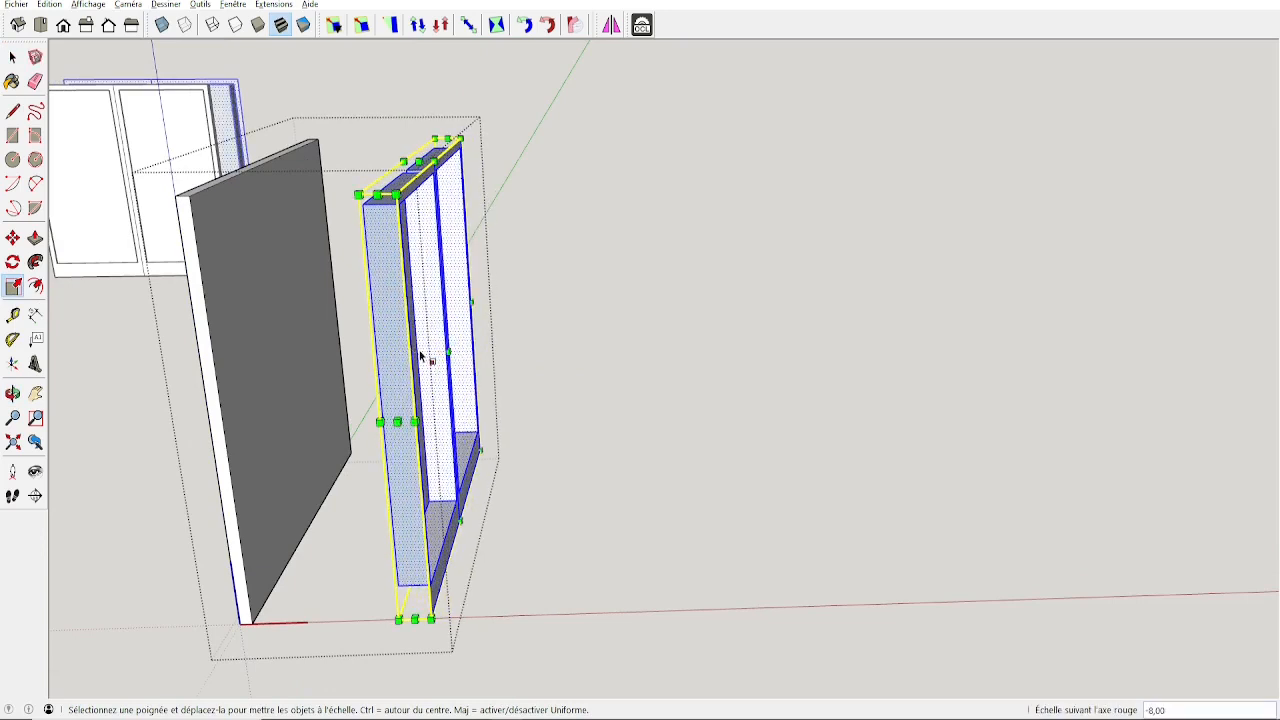
{"action": "type", "text": "-1"}
{"action": "key", "text": "Return"}
{"action": "key", "text": "space"}
{"action": "left_click", "coordinate": [569, 351]}
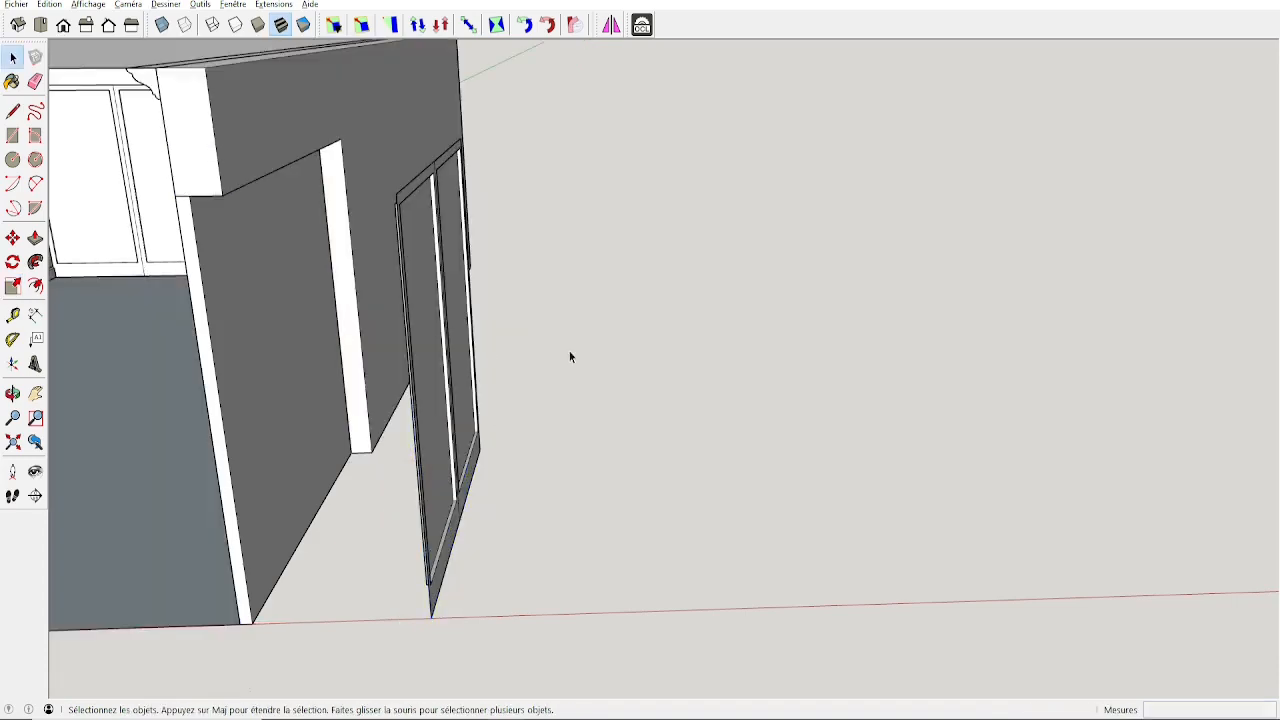
Step: Reopen the side wall's window component and delete the plain outer face of the original window
{"action": "middle_click_drag", "start_coordinate": [502, 424], "coordinate": [340, 394]}
{"action": "triple_click", "coordinate": [291, 390]}
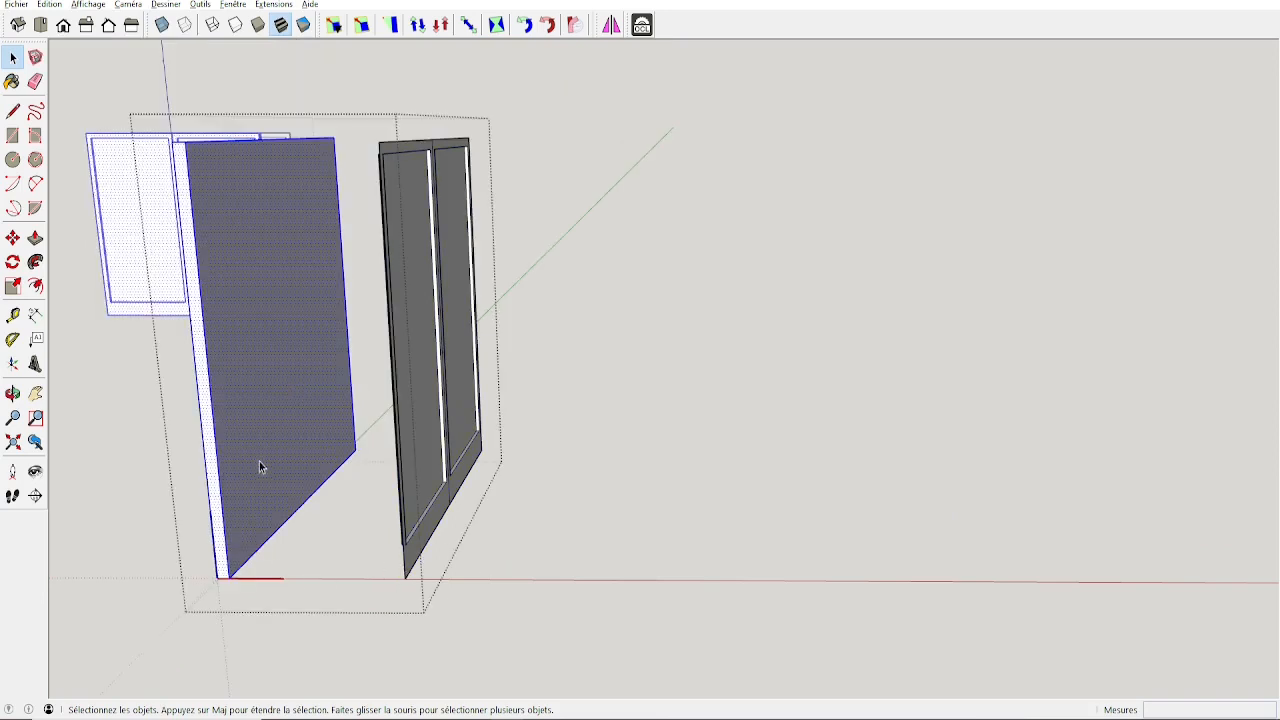
{"action": "left_click", "coordinate": [269, 407]}
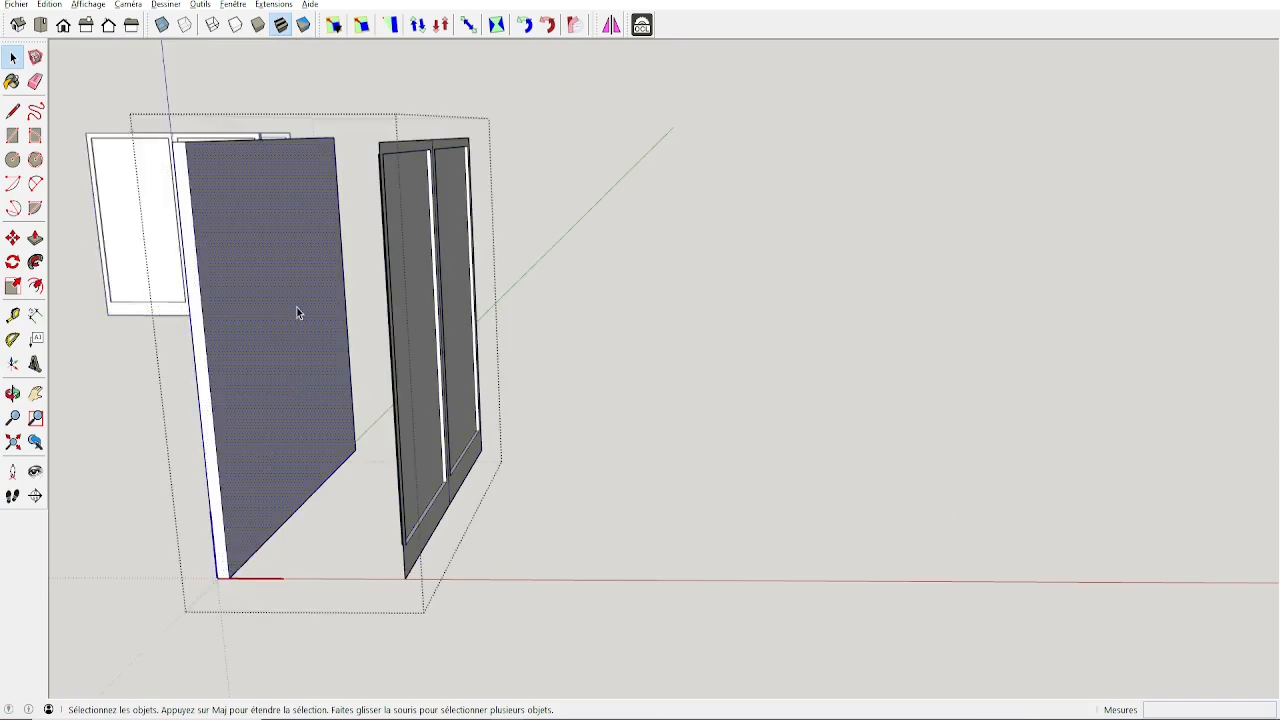
{"action": "key", "text": "Delete"}
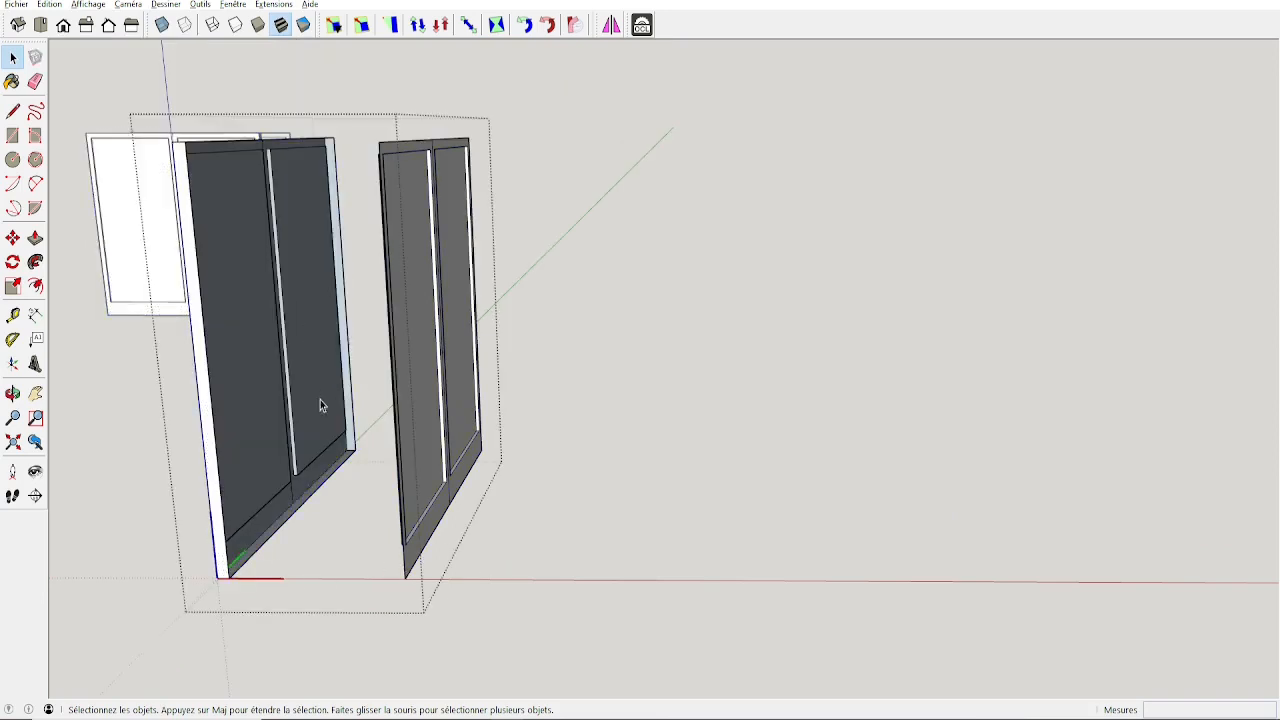
Step: Move the mirrored window face along the red axis against the outer side of the original window, and leave the component
{"action": "triple_click", "coordinate": [435, 520]}
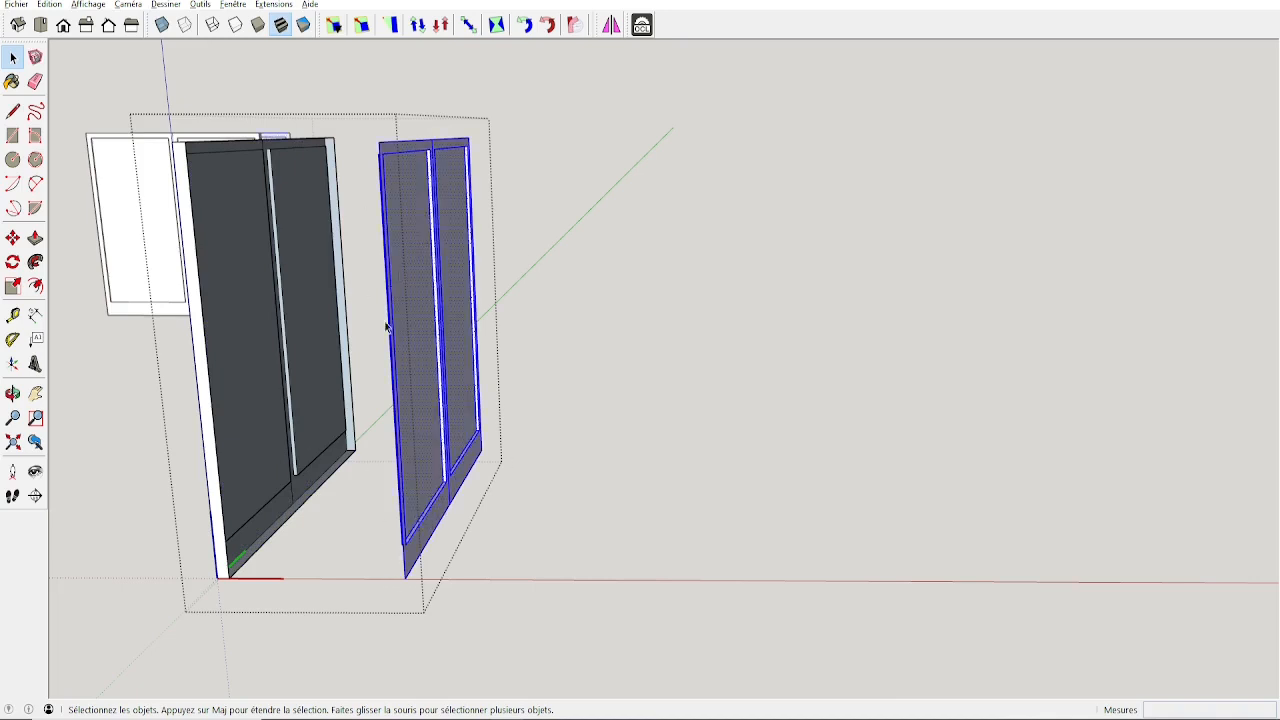
{"action": "key", "text": "m"}
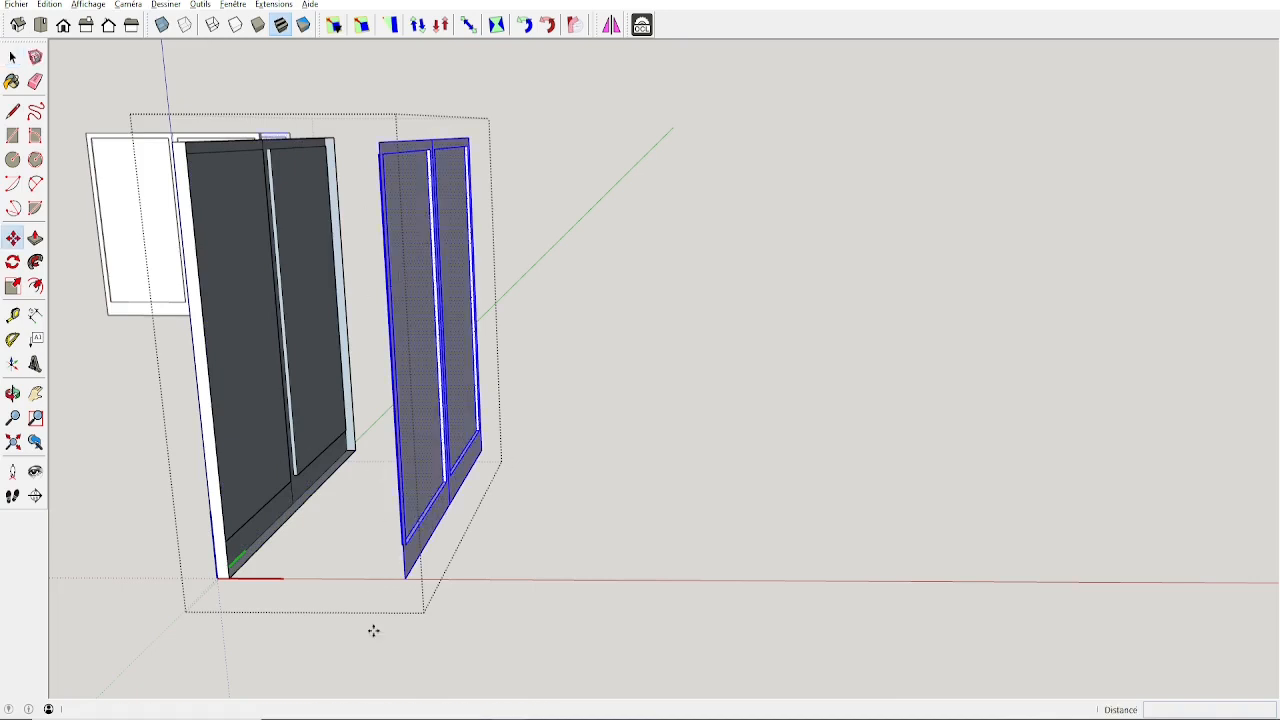
{"action": "left_click", "coordinate": [404, 578]}
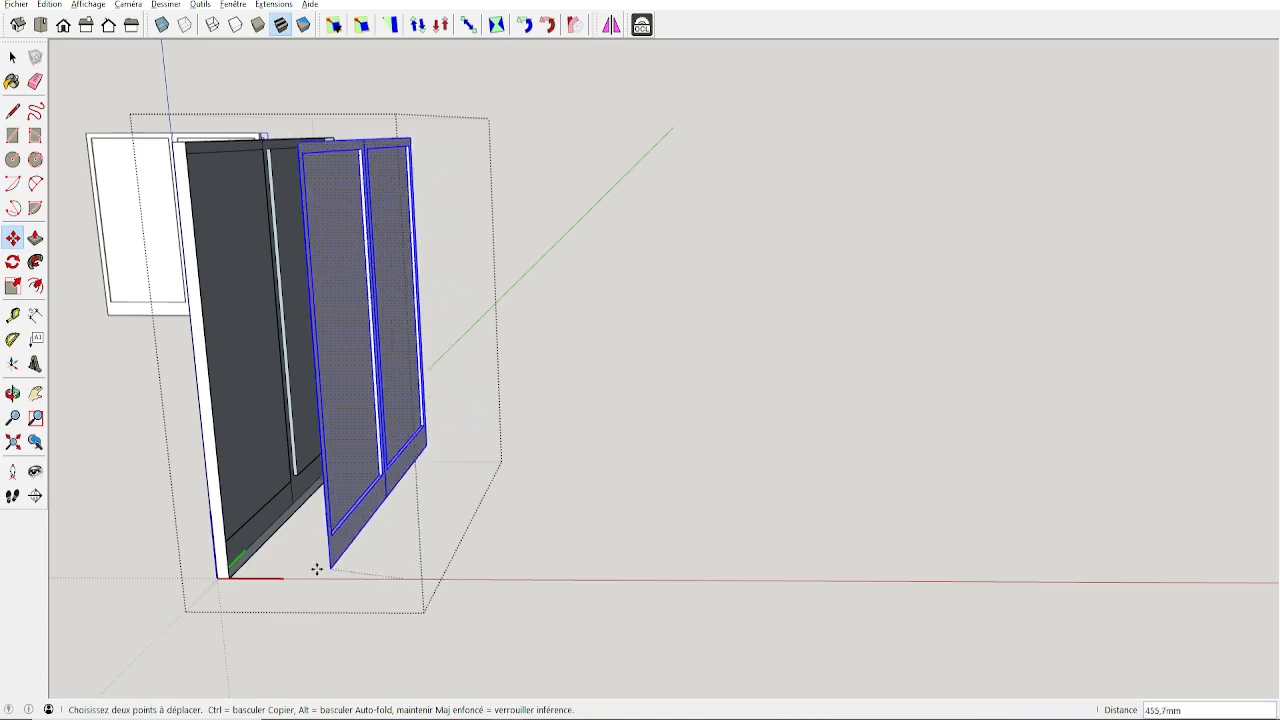
{"action": "left_click", "coordinate": [229, 577]}
{"action": "middle_click_drag", "start_coordinate": [324, 565], "coordinate": [597, 471]}
{"action": "key", "text": "space"}
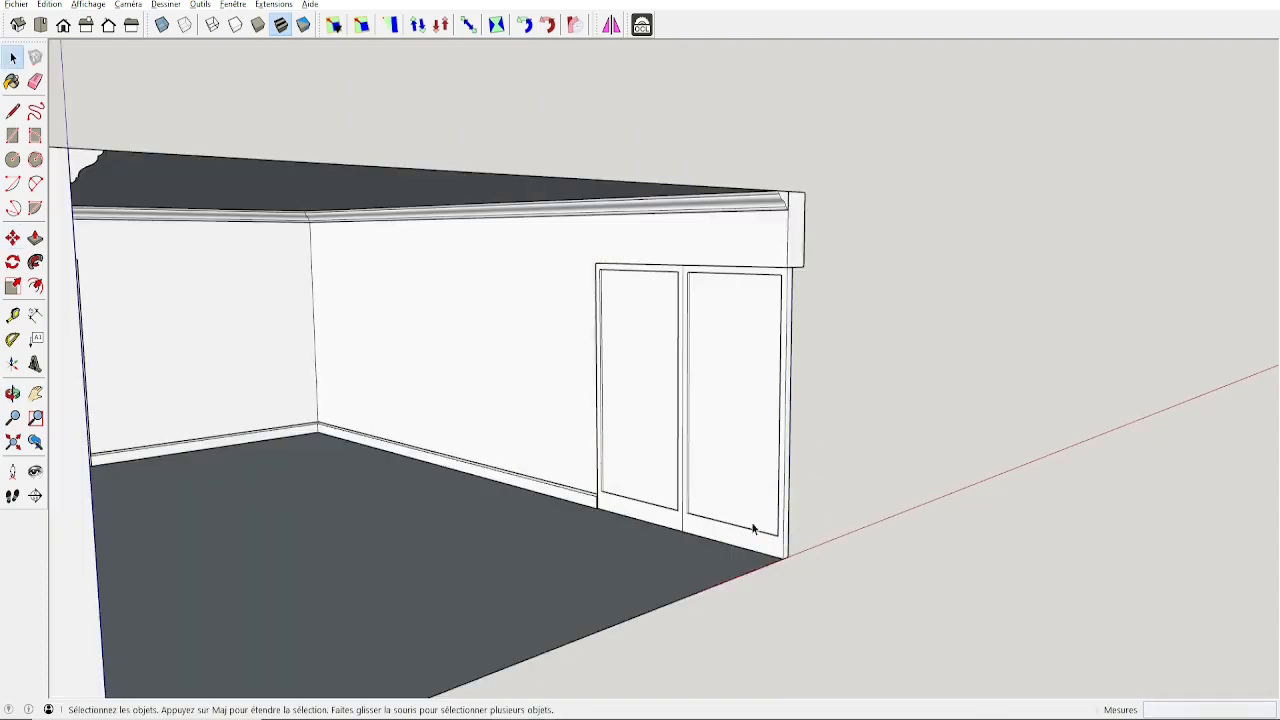
Step: Move the side wall's window component 20 mm into the room so it covers the end of the skirting board
{"action": "middle_click_drag", "start_coordinate": [754, 529], "coordinate": [731, 395]}
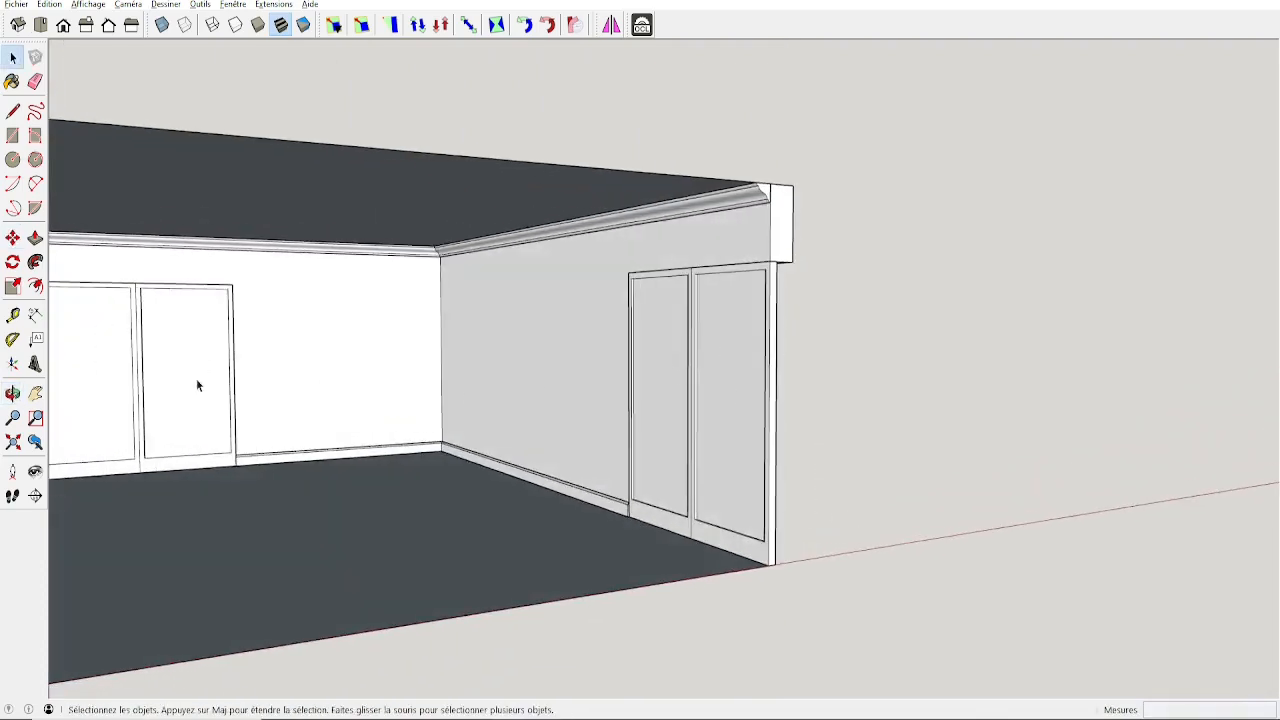
{"action": "middle_click_drag", "start_coordinate": [757, 324], "coordinate": [731, 362]}
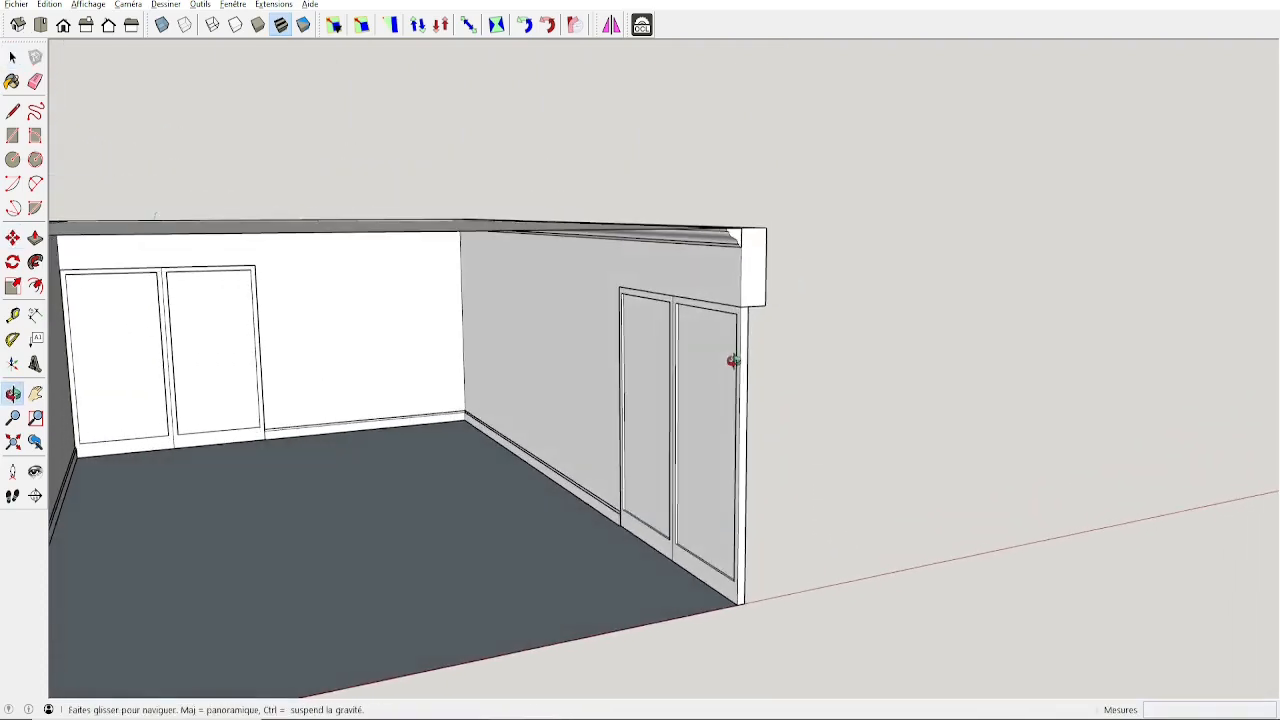
{"action": "scroll", "coordinate": [607, 544], "scroll_direction": "up", "scroll_amount": 9}
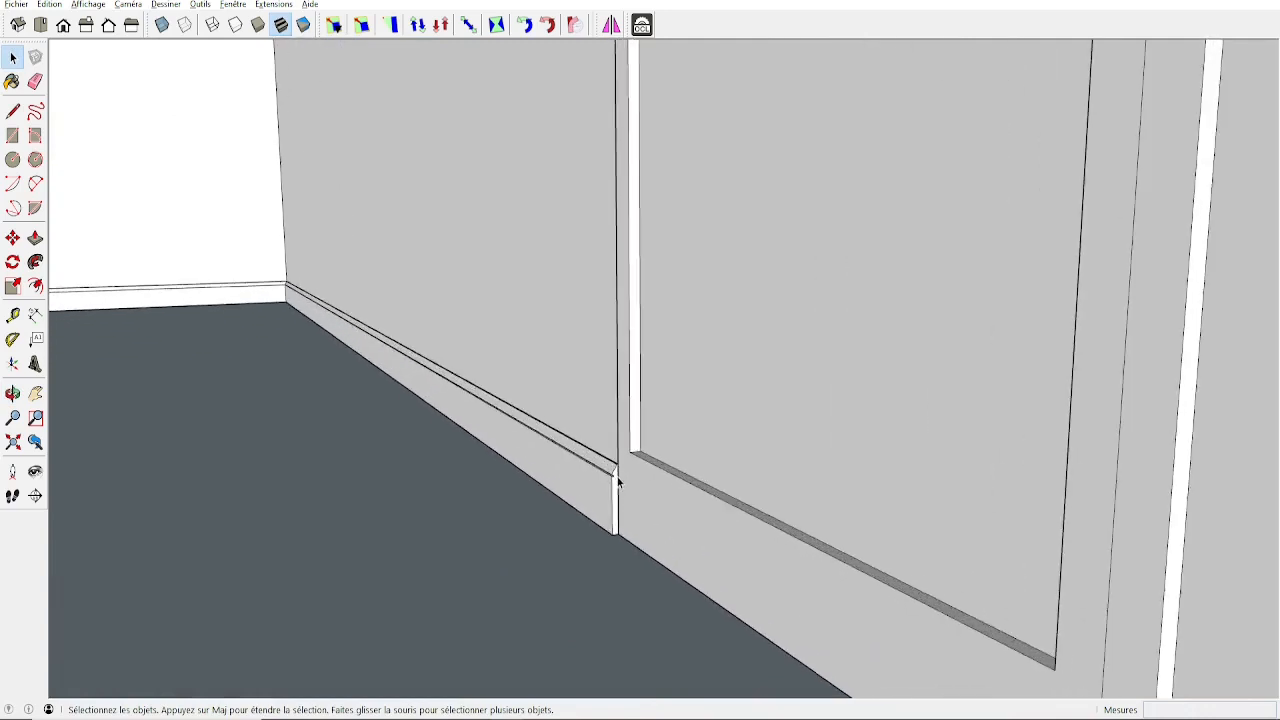
{"action": "middle_click_drag", "start_coordinate": [627, 472], "coordinate": [641, 477]}
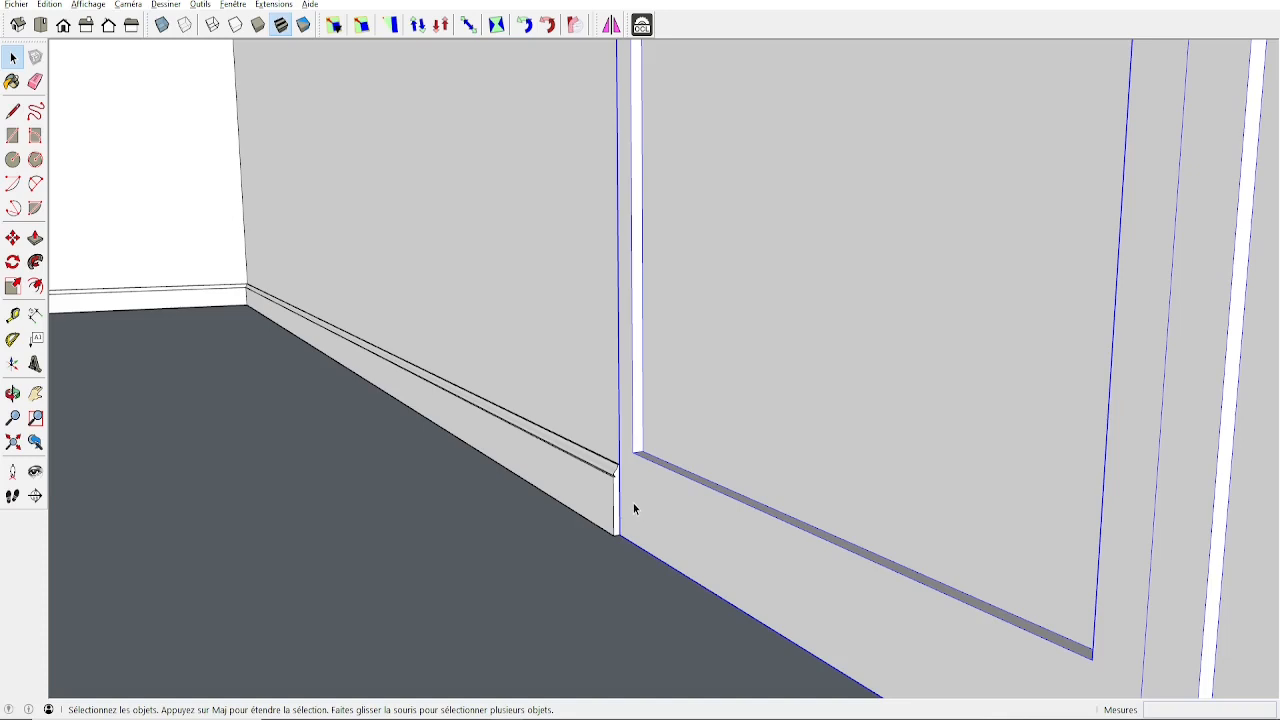
{"action": "key", "text": "m"}
{"action": "left_click", "coordinate": [617, 535]}
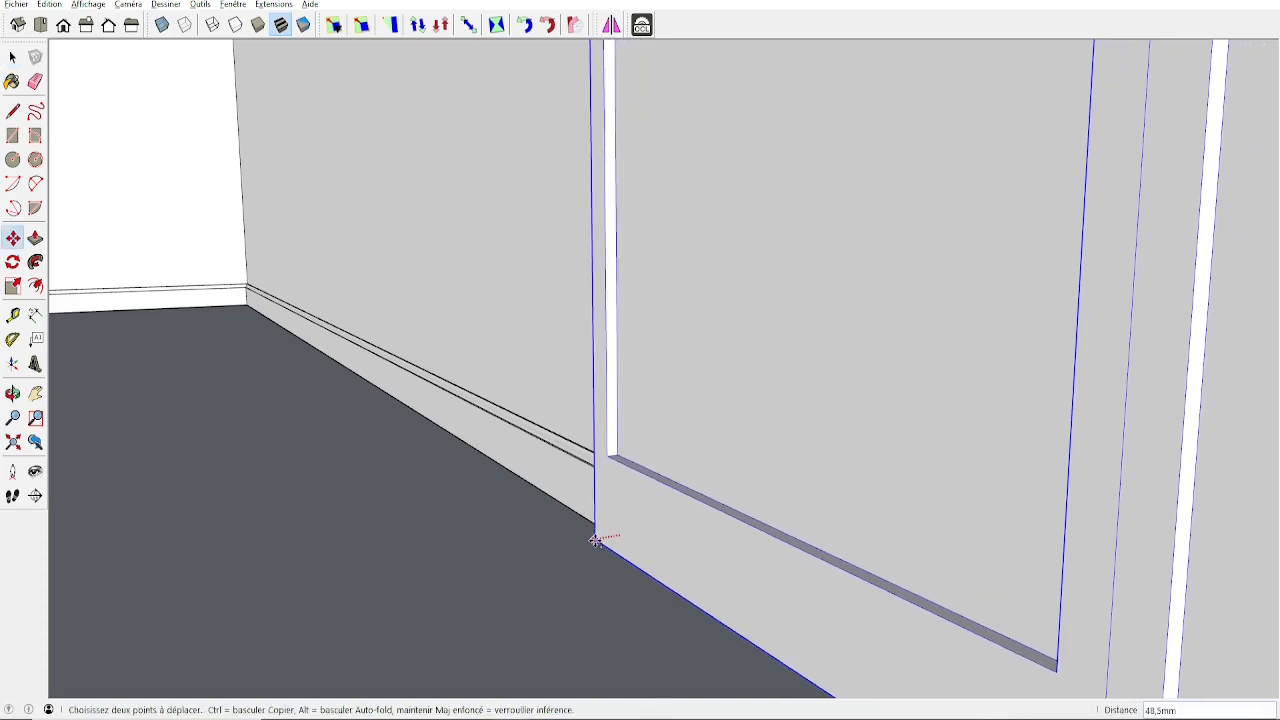
{"action": "type", "text": "20"}
{"action": "key", "text": "Return"}
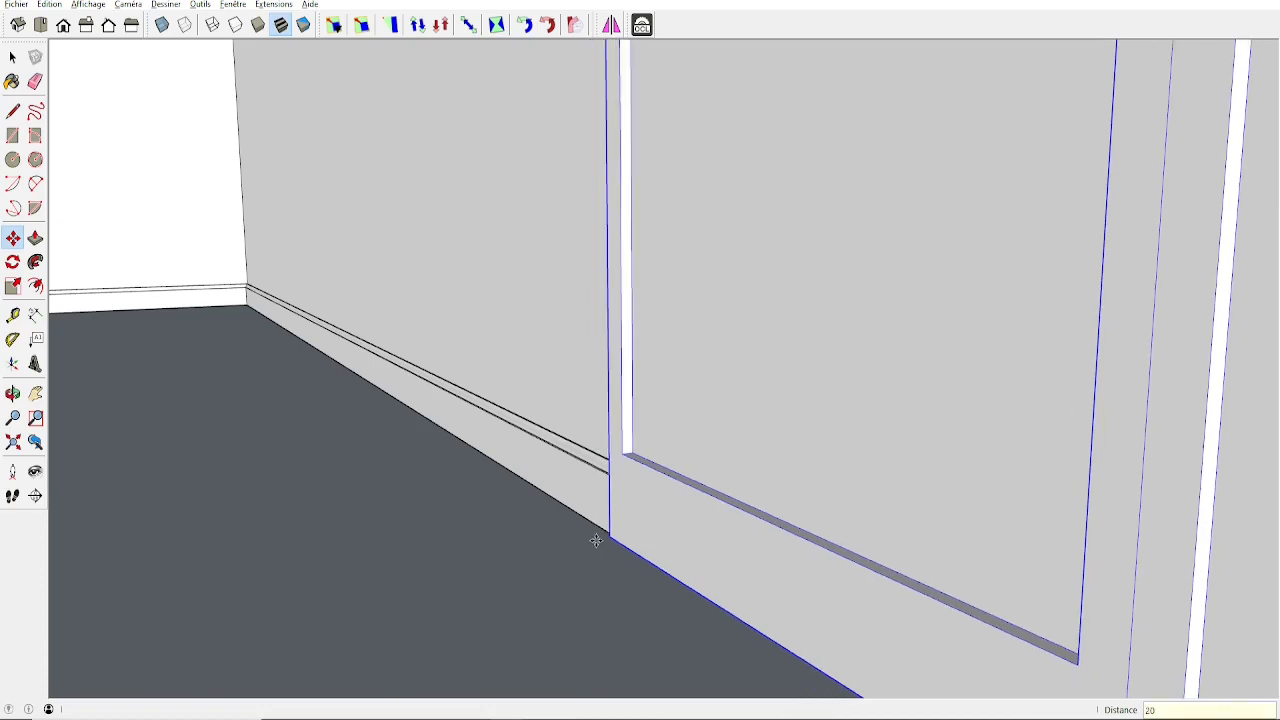
{"action": "scroll", "coordinate": [600, 530], "scroll_direction": "down", "scroll_amount": 5}
{"action": "middle_click_drag", "start_coordinate": [620, 523], "coordinate": [291, 523]}
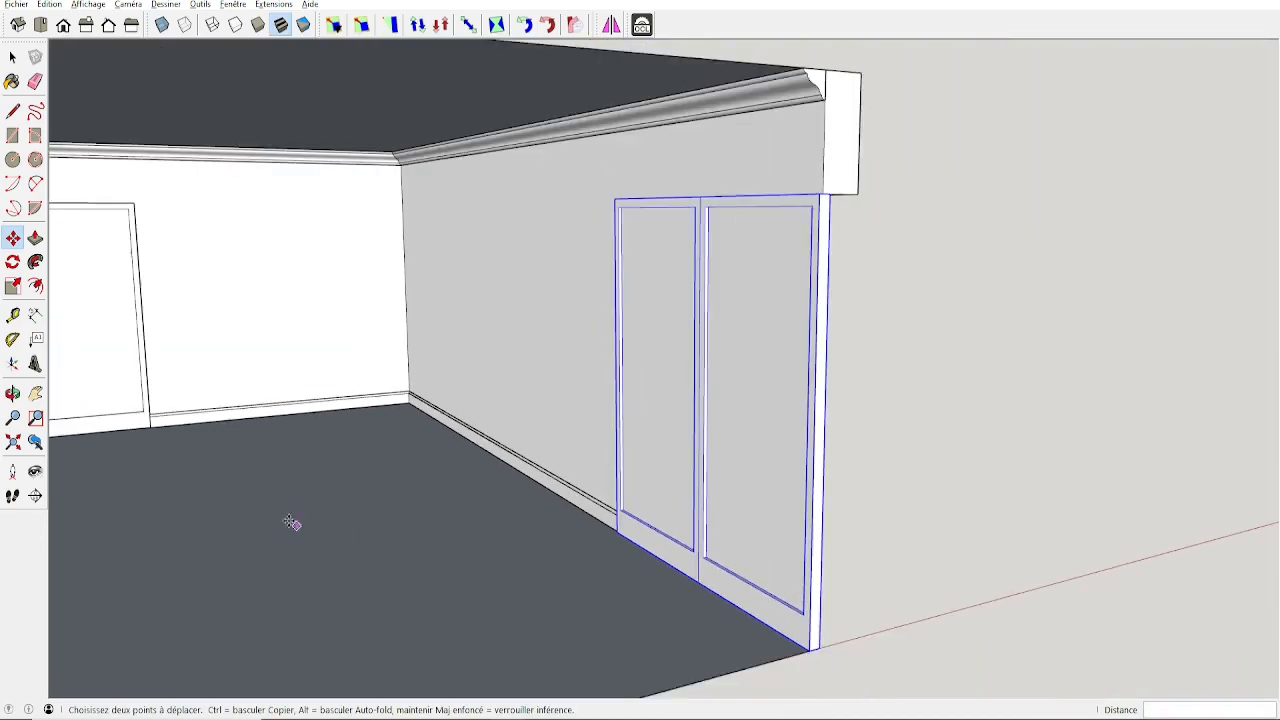
Step: Move the back wall's window component 12 mm into the room, flush with the front corner of the skirting board
{"action": "scroll", "coordinate": [155, 427], "scroll_direction": "up", "scroll_amount": 4}
{"action": "scroll", "coordinate": [155, 427], "scroll_direction": "up", "scroll_amount": 6}
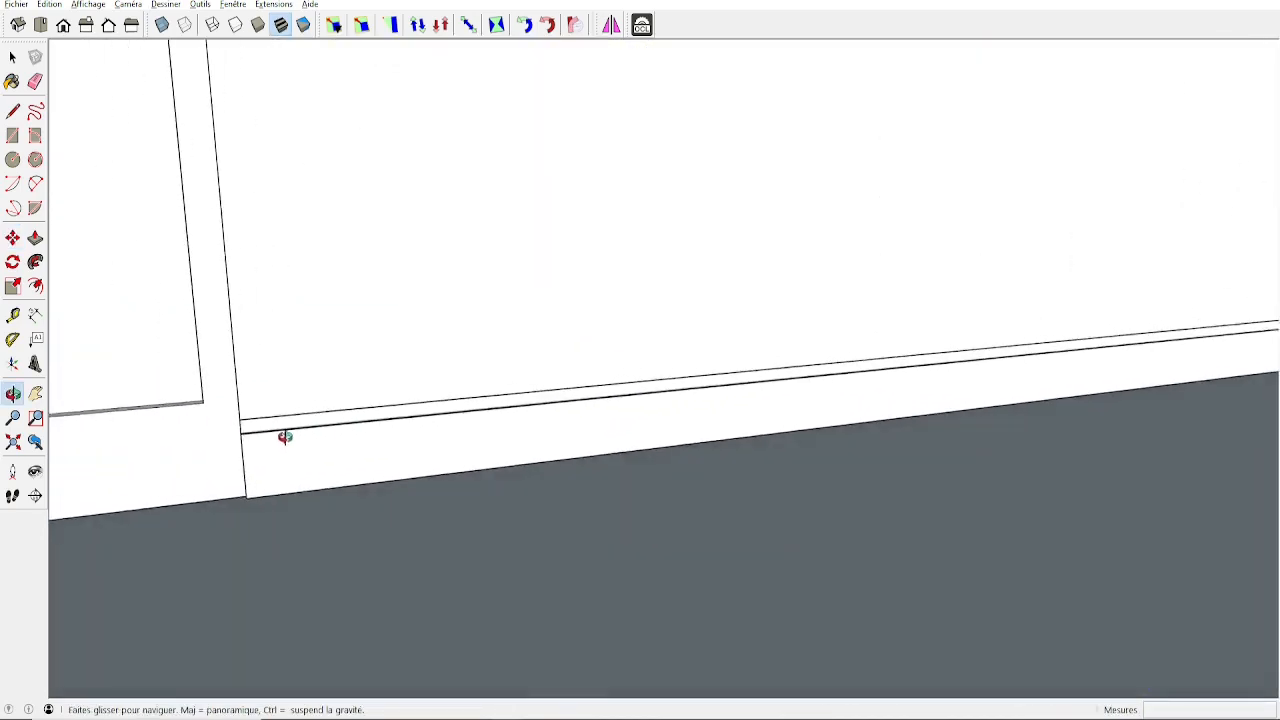
{"action": "scroll", "coordinate": [191, 436], "scroll_direction": "up", "scroll_amount": 3}
{"action": "key", "text": "space"}
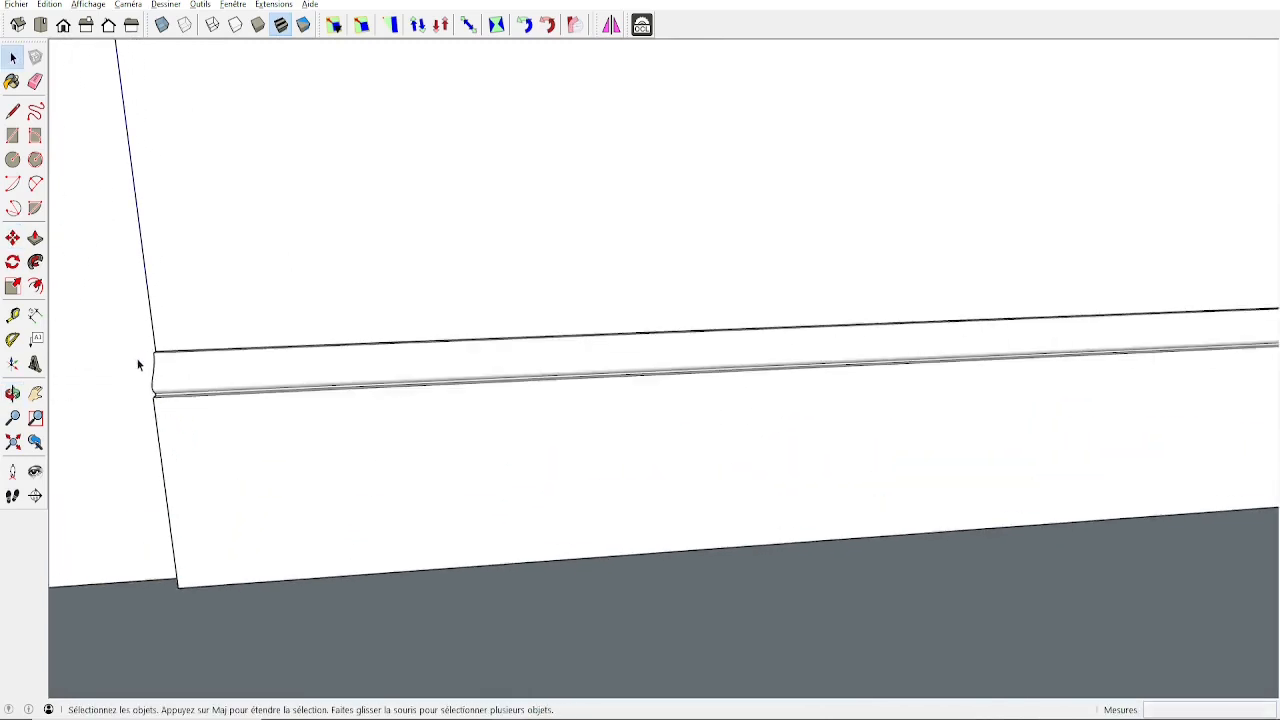
{"action": "mouse_move", "coordinate": [138, 365]}
{"action": "middle_mouse_down"}
{"action": "mouse_move", "coordinate": [157, 394]}
{"action": "mouse_move", "coordinate": [103, 383]}
{"action": "mouse_move", "coordinate": [151, 465]}
{"action": "mouse_move", "coordinate": [323, 406]}
{"action": "mouse_move", "coordinate": [474, 391]}
{"action": "middle_mouse_up"}
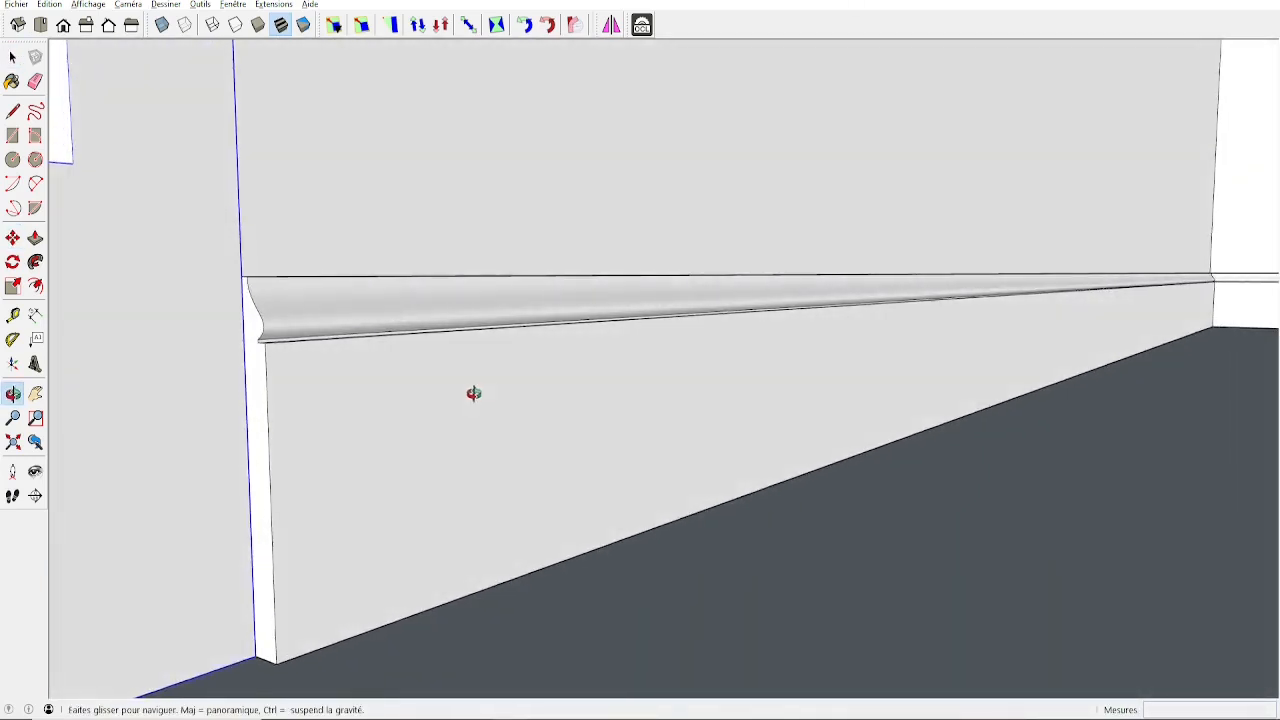
{"action": "key", "text": "m"}
{"action": "left_click", "coordinate": [254, 660]}
{"action": "left_click", "coordinate": [275, 663]}
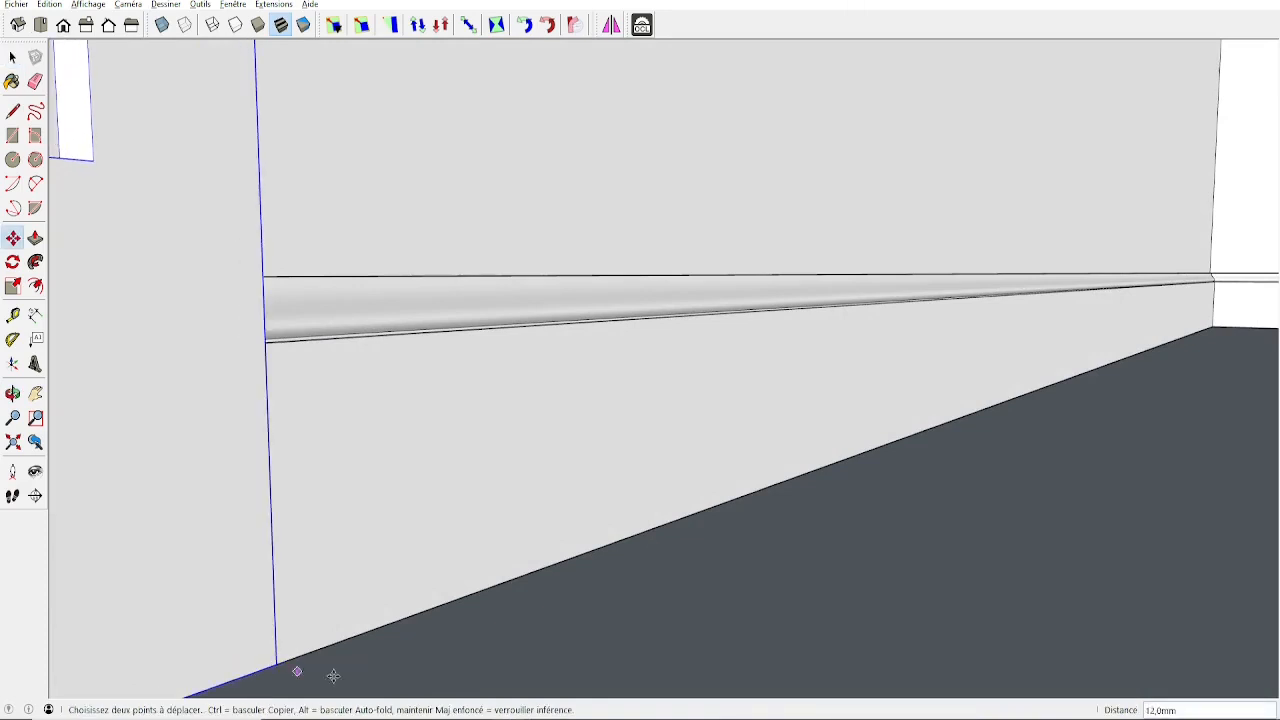
Step: Bring the whole model back into view, open the ceiling for editing and reverse its face
{"action": "scroll", "coordinate": [368, 636], "scroll_direction": "down", "scroll_amount": 10}
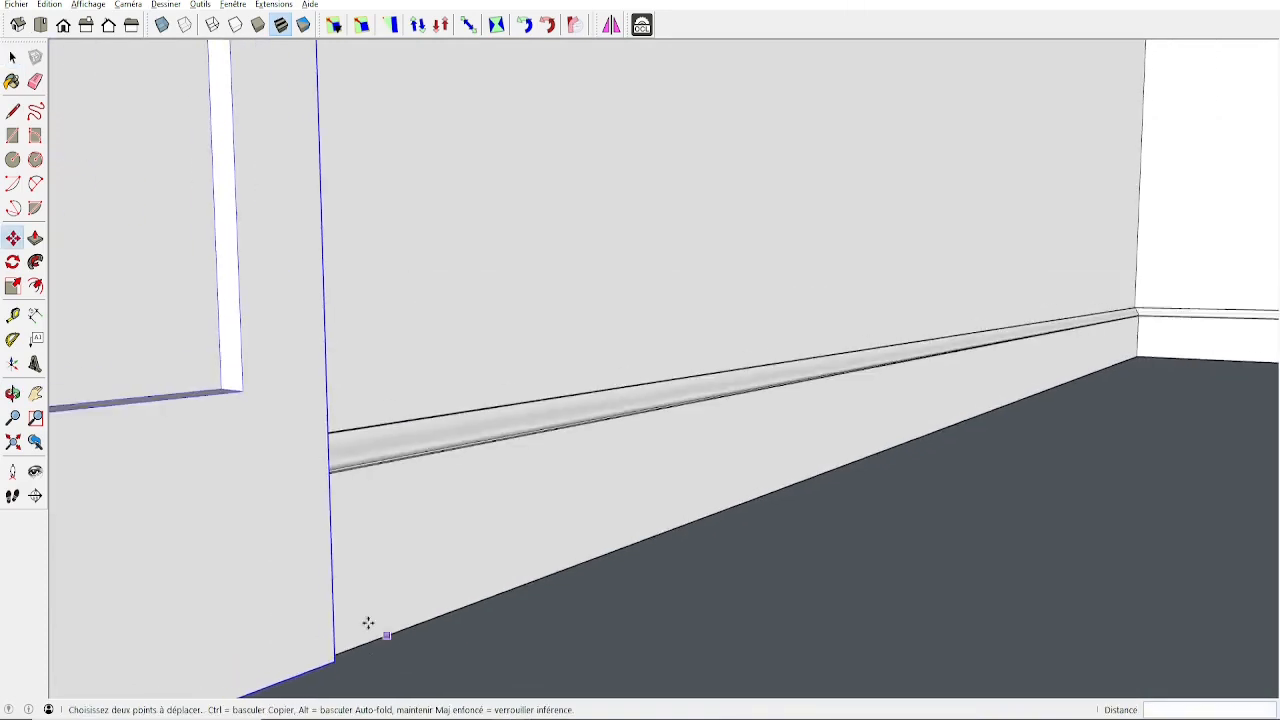
{"action": "scroll", "coordinate": [738, 494], "scroll_direction": "down", "scroll_amount": 2}
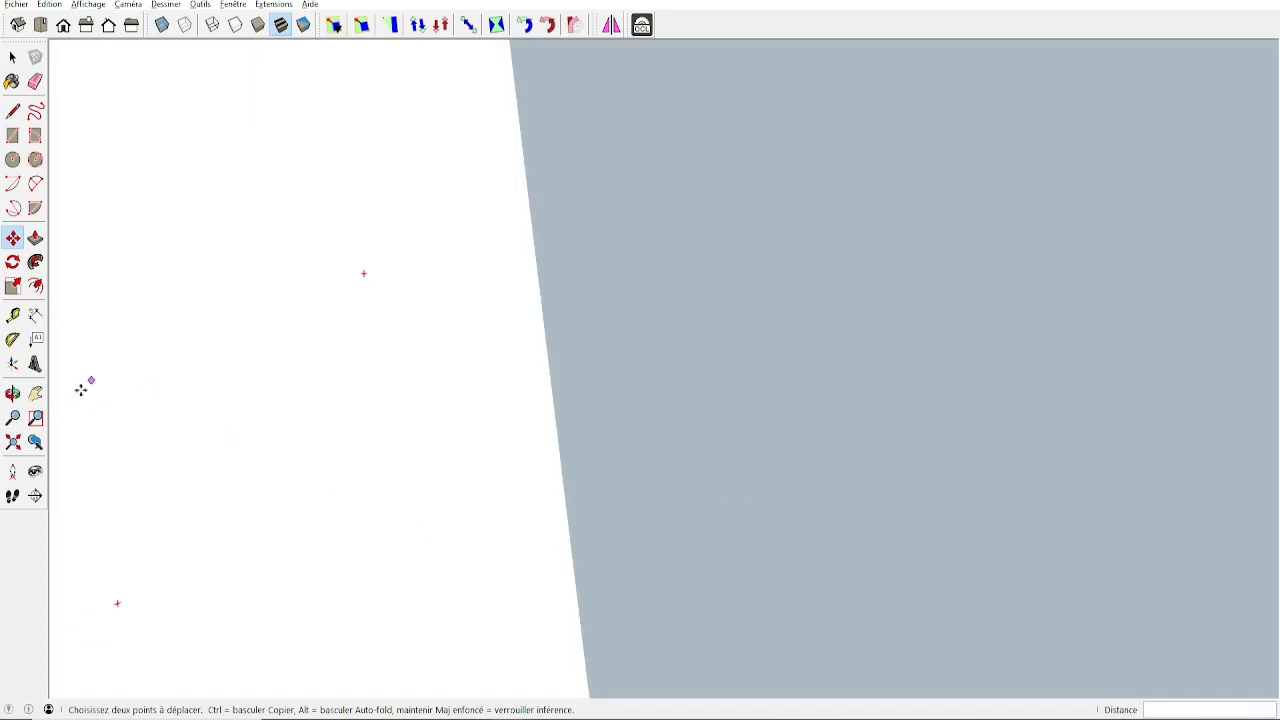
{"action": "scroll", "coordinate": [766, 374], "scroll_direction": "down", "scroll_amount": 2}
{"action": "scroll", "coordinate": [691, 385], "scroll_direction": "down", "scroll_amount": 2}
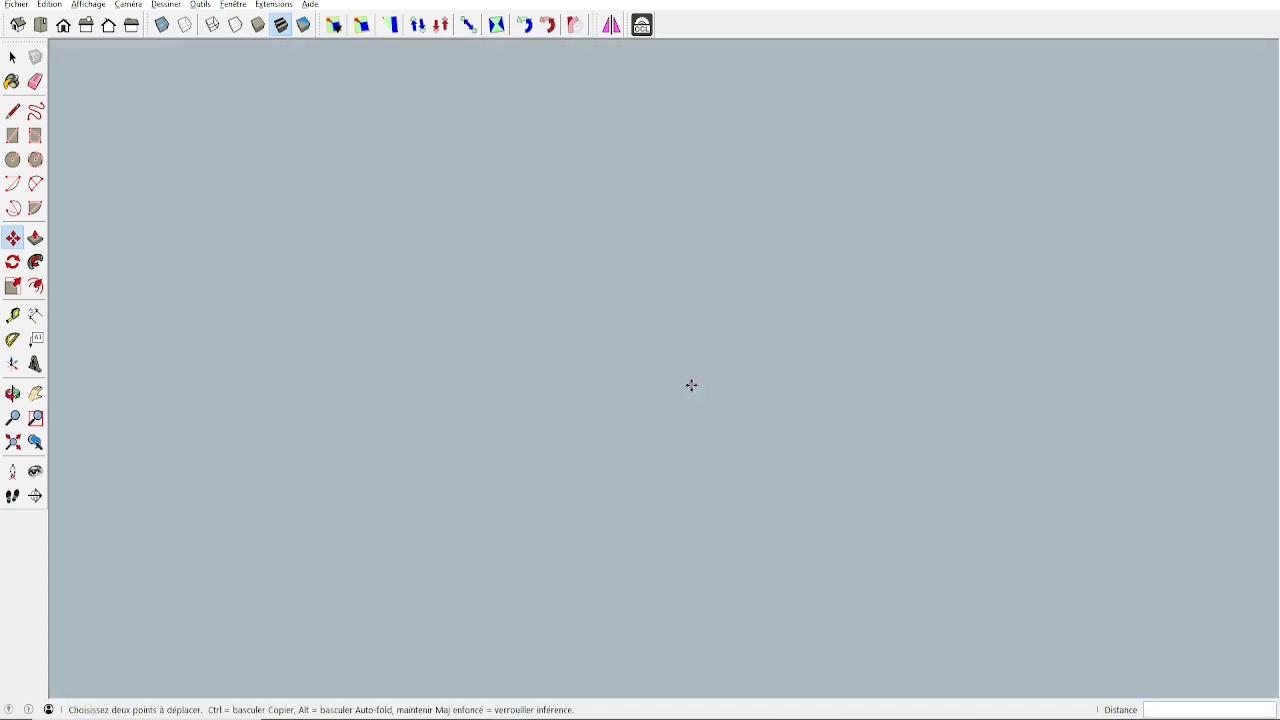
{"action": "scroll", "coordinate": [689, 385], "scroll_direction": "down", "scroll_amount": 2}
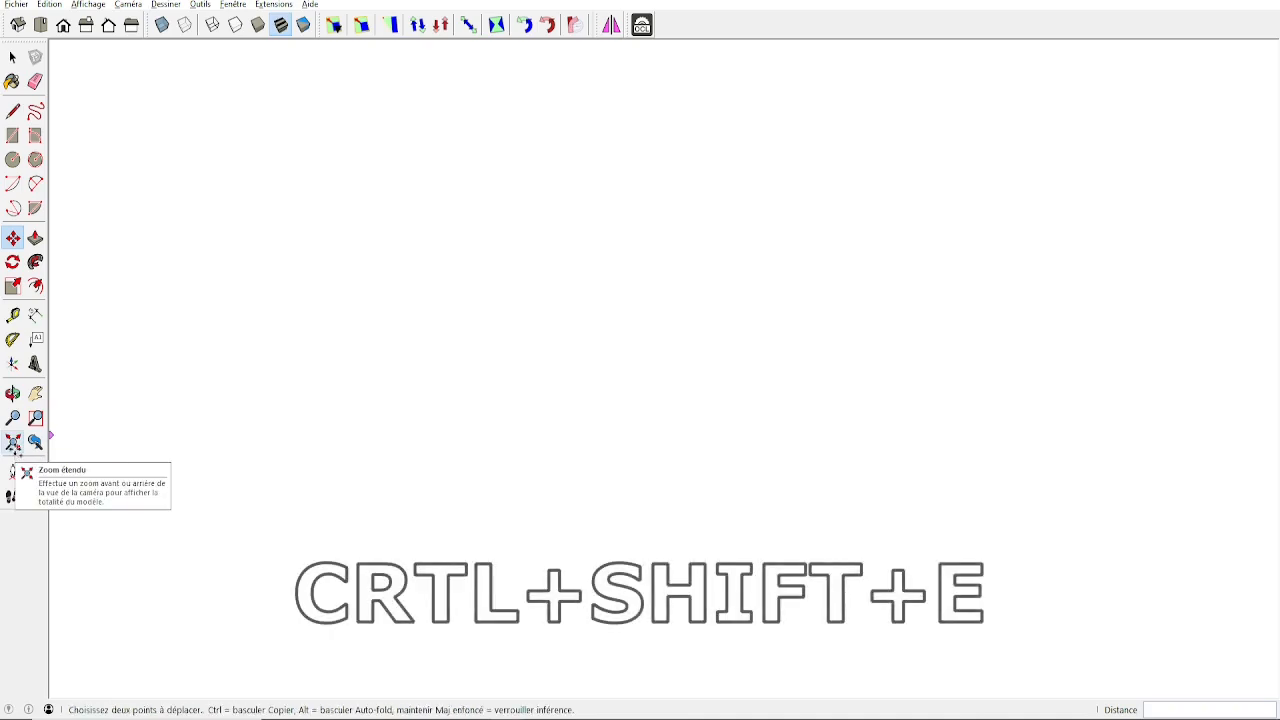
{"action": "key", "text": "ctrl+shift+e"}
{"action": "middle_click_drag", "start_coordinate": [760, 395], "coordinate": [437, 444]}
{"action": "scroll", "coordinate": [360, 511], "scroll_direction": "up", "scroll_amount": 2}
{"action": "double_click", "coordinate": [569, 320]}
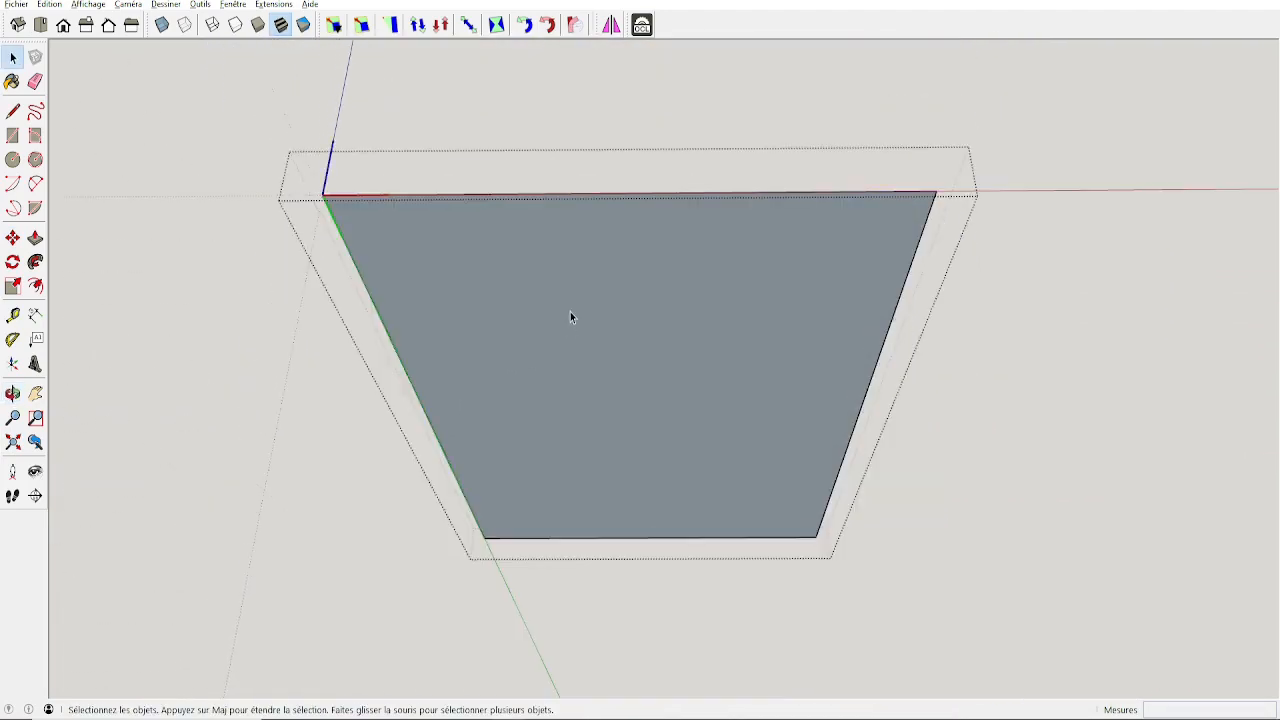
{"action": "left_click", "coordinate": [570, 311]}
{"action": "right_click", "coordinate": [570, 310]}
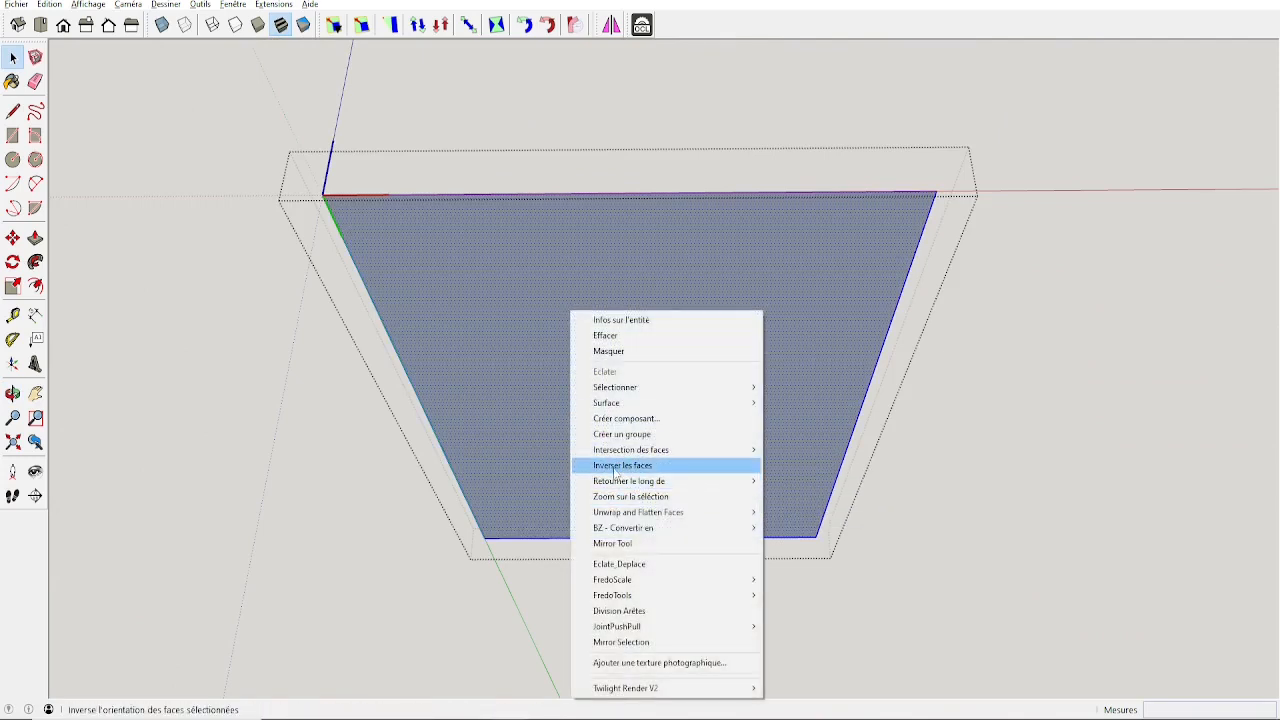
{"action": "left_click", "coordinate": [615, 466]}
Step: Open the floor for editing from above and reverse its face
{"action": "scroll", "coordinate": [478, 355], "scroll_direction": "down", "scroll_amount": 3}
{"action": "middle_click_drag", "start_coordinate": [474, 423], "coordinate": [624, 589]}
{"action": "scroll", "coordinate": [631, 518], "scroll_direction": "up", "scroll_amount": 4}
{"action": "right_click", "coordinate": [603, 555]}
{"action": "left_click", "coordinate": [565, 566]}
{"action": "double_click", "coordinate": [563, 567]}
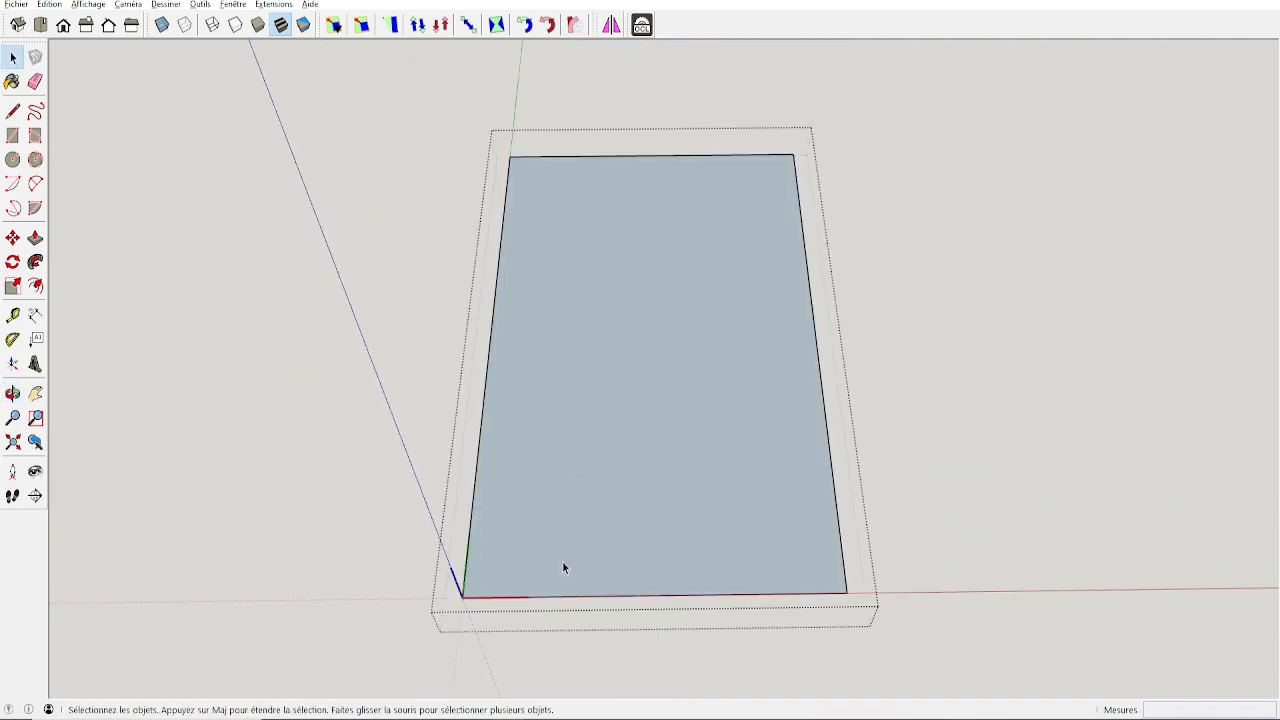
{"action": "left_click", "coordinate": [564, 565]}
{"action": "right_click", "coordinate": [566, 558]}
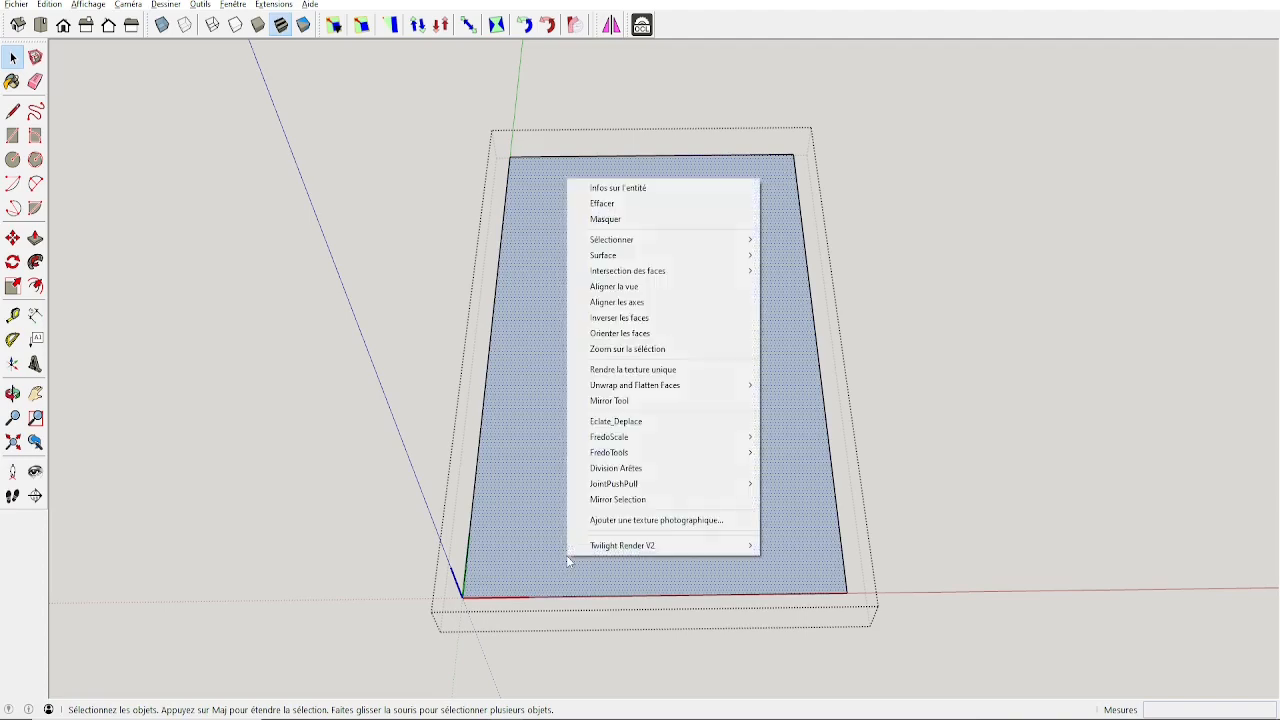
{"action": "left_click", "coordinate": [617, 318]}
Step: Examine the room's floor, ceiling and fitted windows from inside and below, opening and leaving the side wall's window component
{"action": "middle_click_drag", "start_coordinate": [660, 528], "coordinate": [617, 440]}
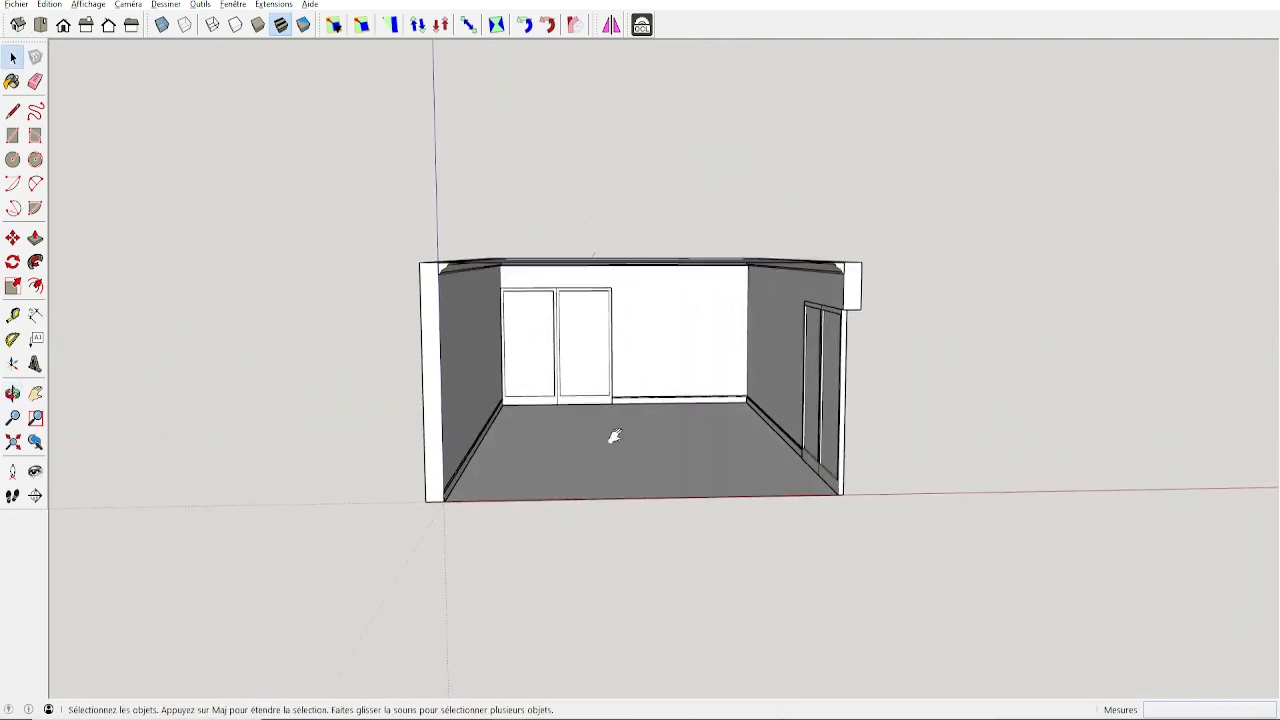
{"action": "scroll", "coordinate": [615, 436], "scroll_direction": "up", "scroll_amount": 6}
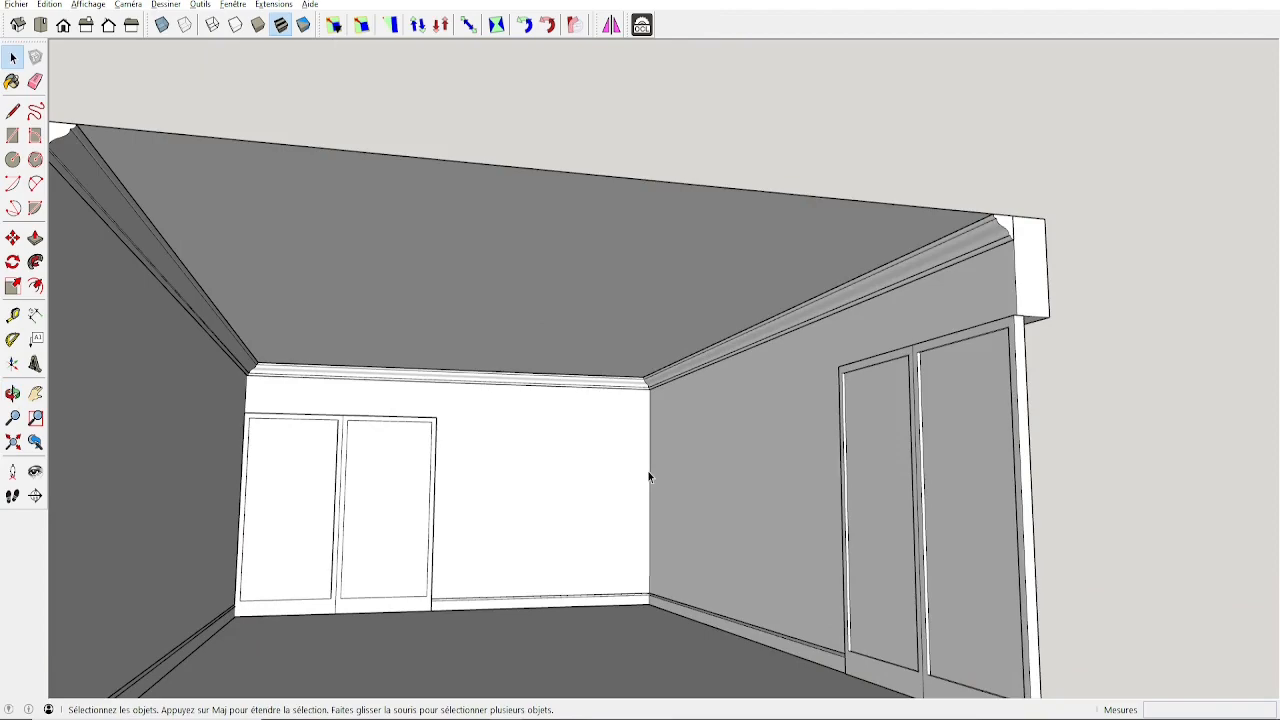
{"action": "middle_click_drag", "start_coordinate": [648, 471], "coordinate": [712, 422], "text": "shift"}
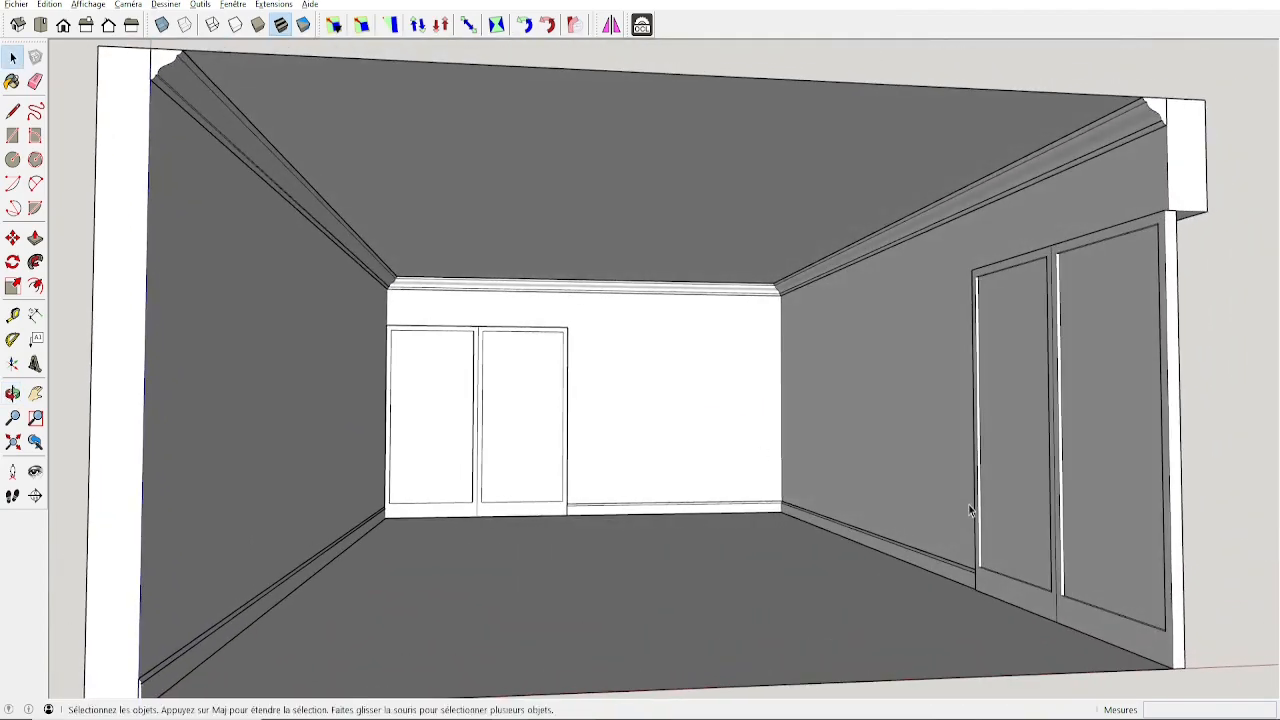
{"action": "middle_click_drag", "start_coordinate": [968, 505], "coordinate": [603, 151]}
{"action": "scroll", "coordinate": [768, 506], "scroll_direction": "down", "scroll_amount": 3}
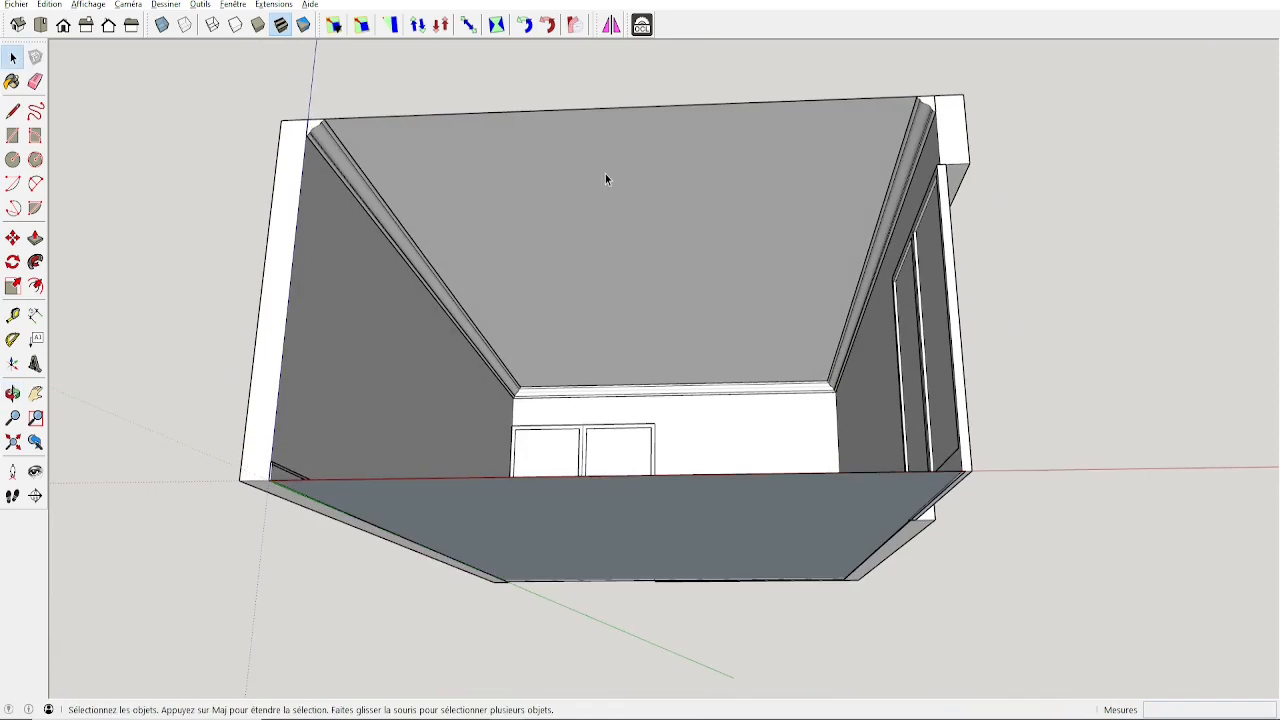
{"action": "middle_click_drag", "start_coordinate": [628, 352], "coordinate": [708, 530]}
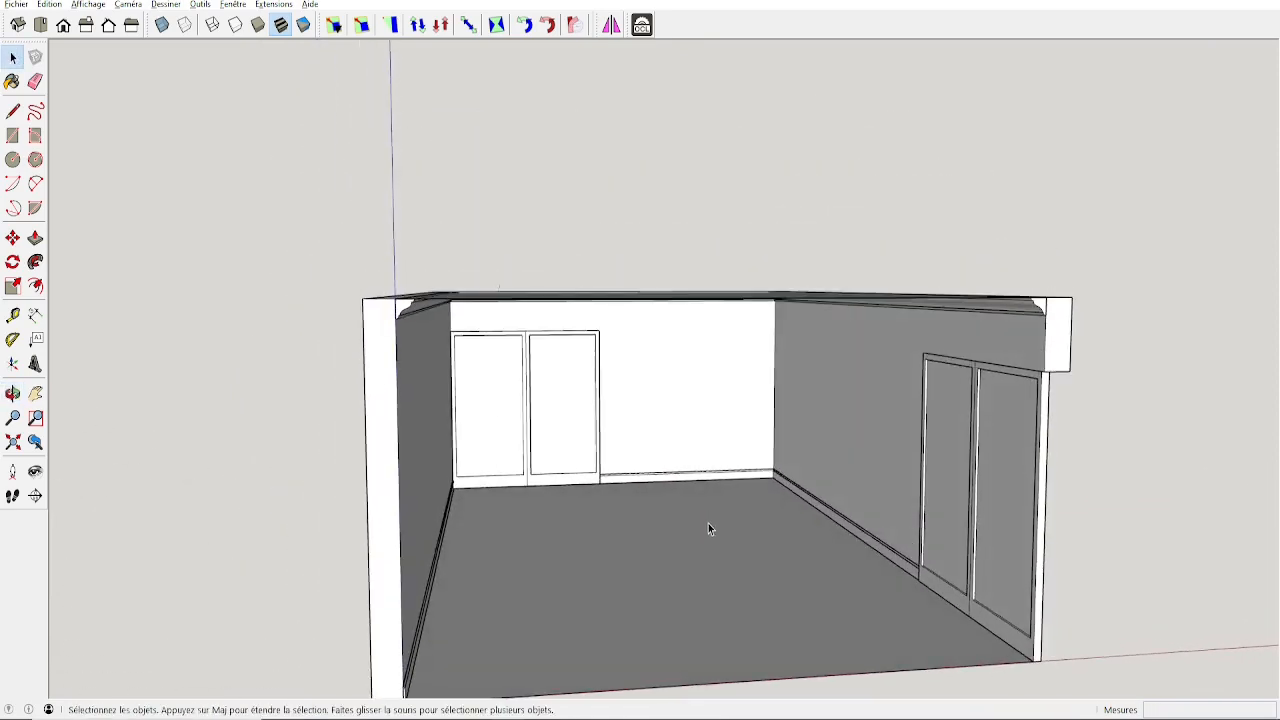
{"action": "double_click", "coordinate": [1000, 446]}
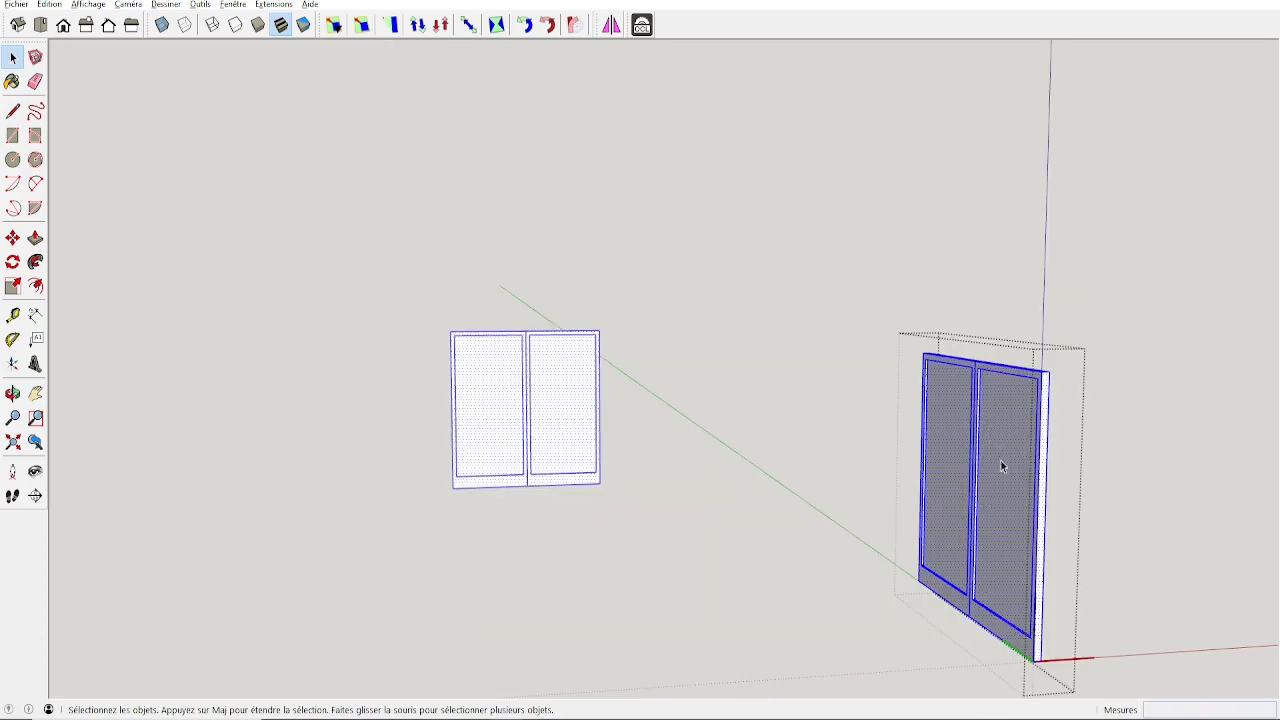
{"action": "middle_click_drag", "start_coordinate": [1020, 486], "coordinate": [997, 435]}
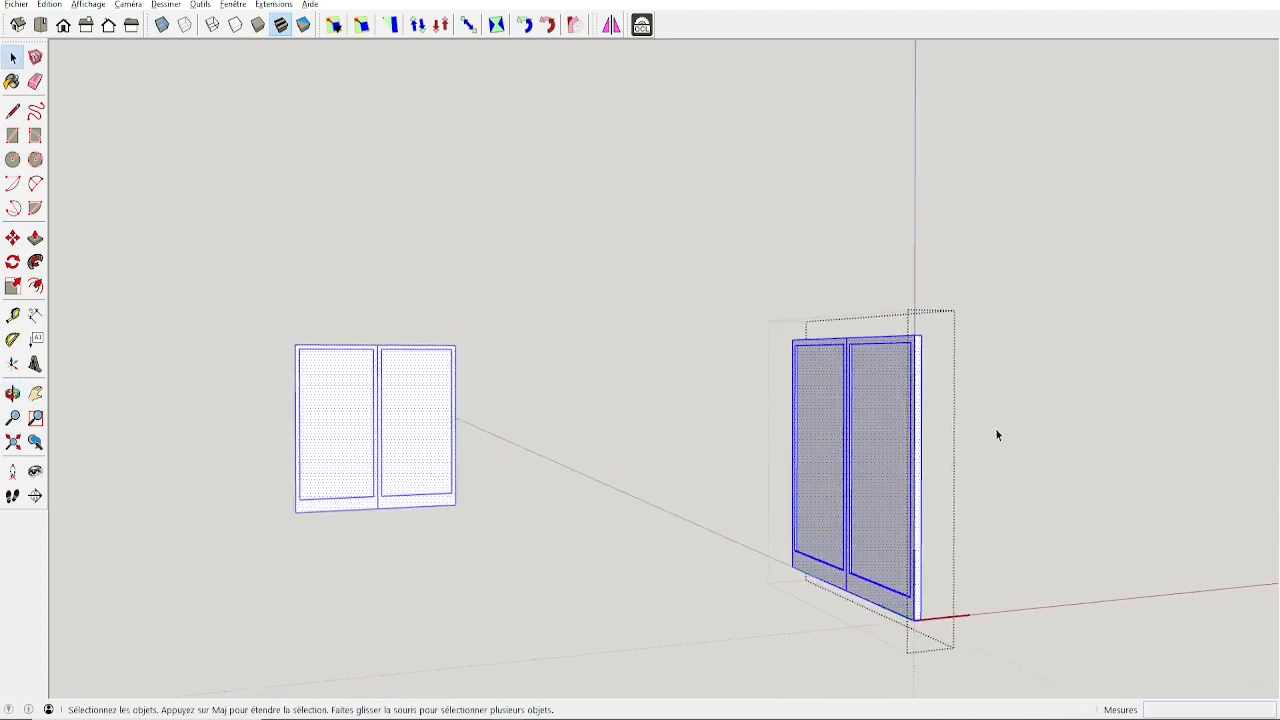
{"action": "left_click", "coordinate": [997, 435]}
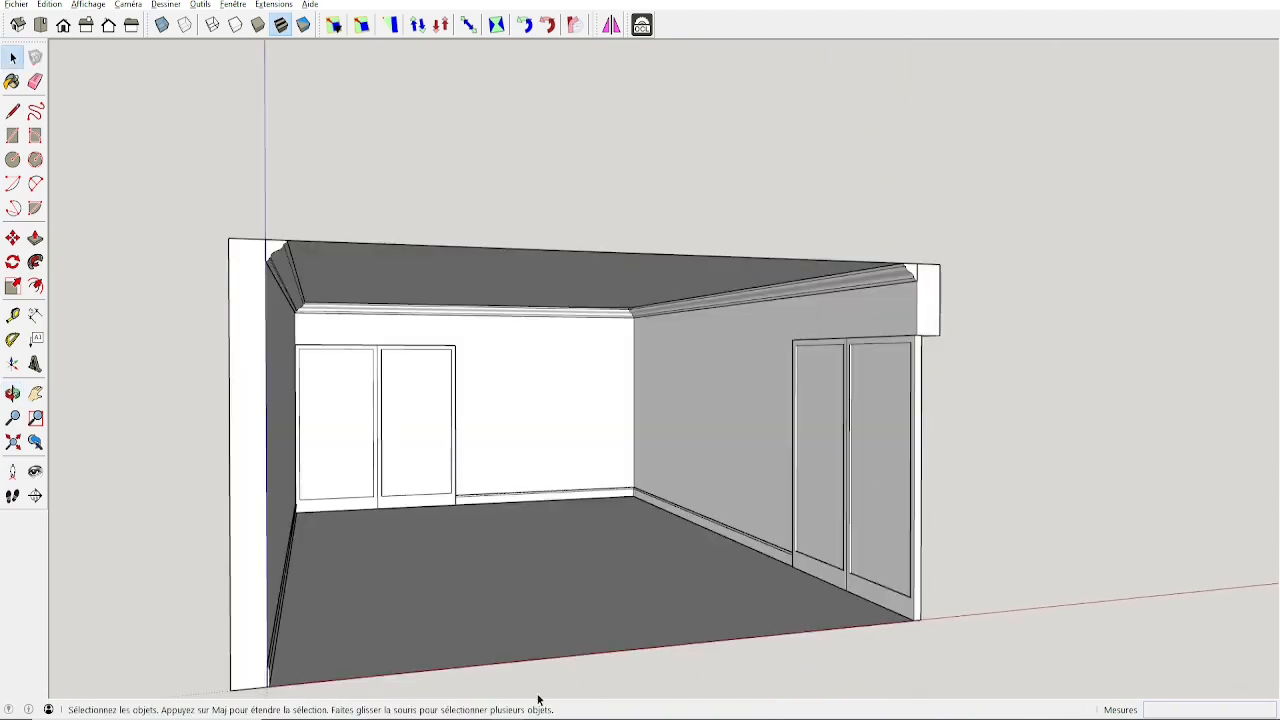
Step: Switch to Chrome and search Google Images for "placage chene" in a new tab
{"action": "mouse_move", "coordinate": [474, 716]}
{"action": "left_click", "coordinate": [474, 717]}
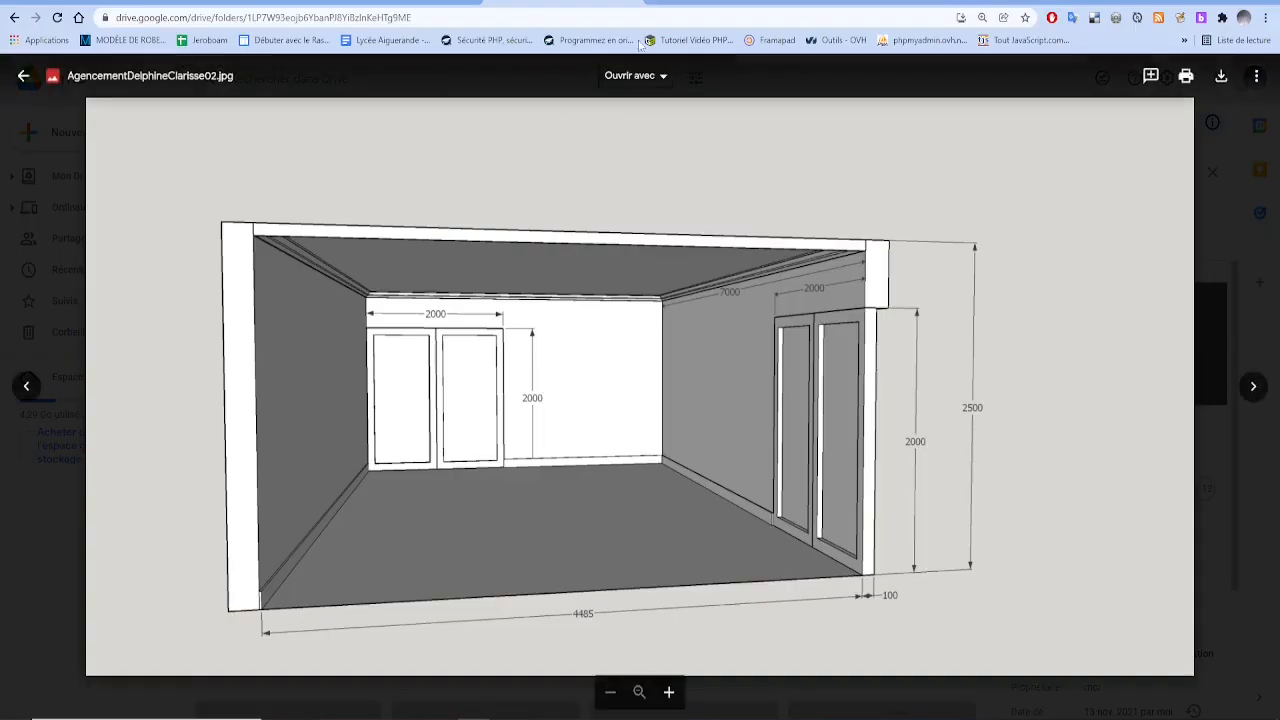
{"action": "left_click", "coordinate": [648, 2]}
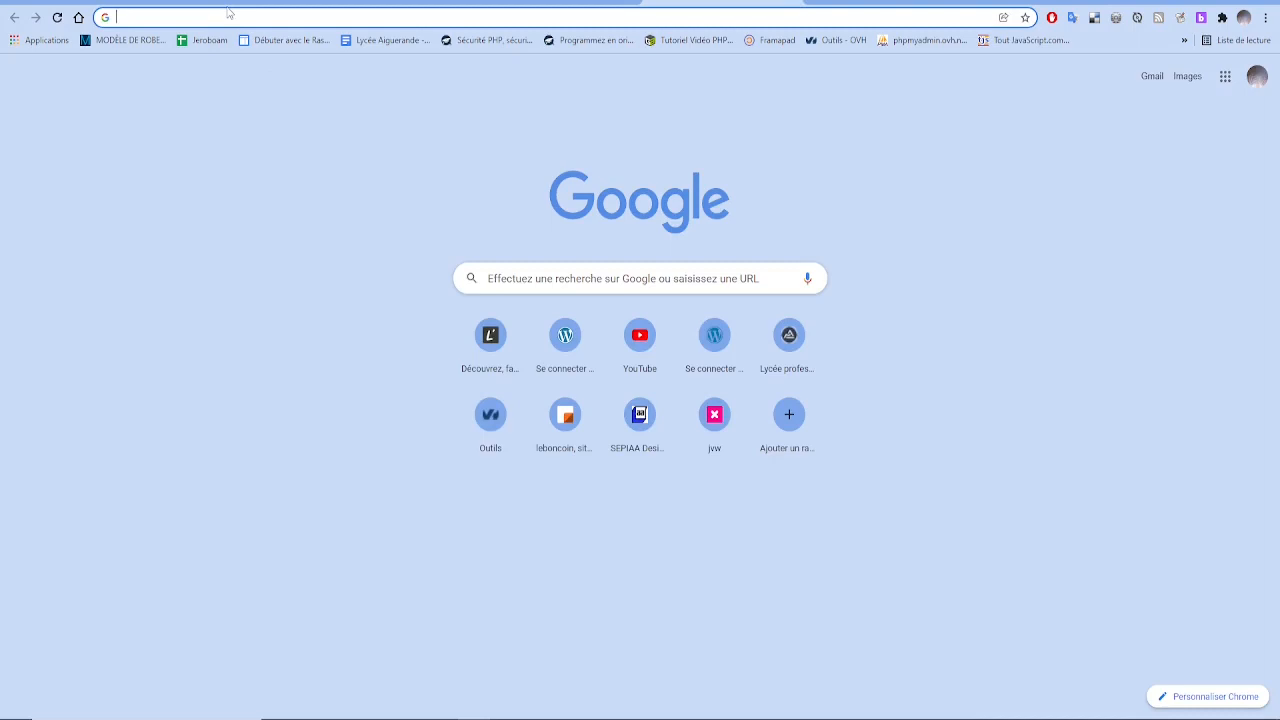
{"action": "type", "text": "placa"}
{"action": "key", "text": "Return"}
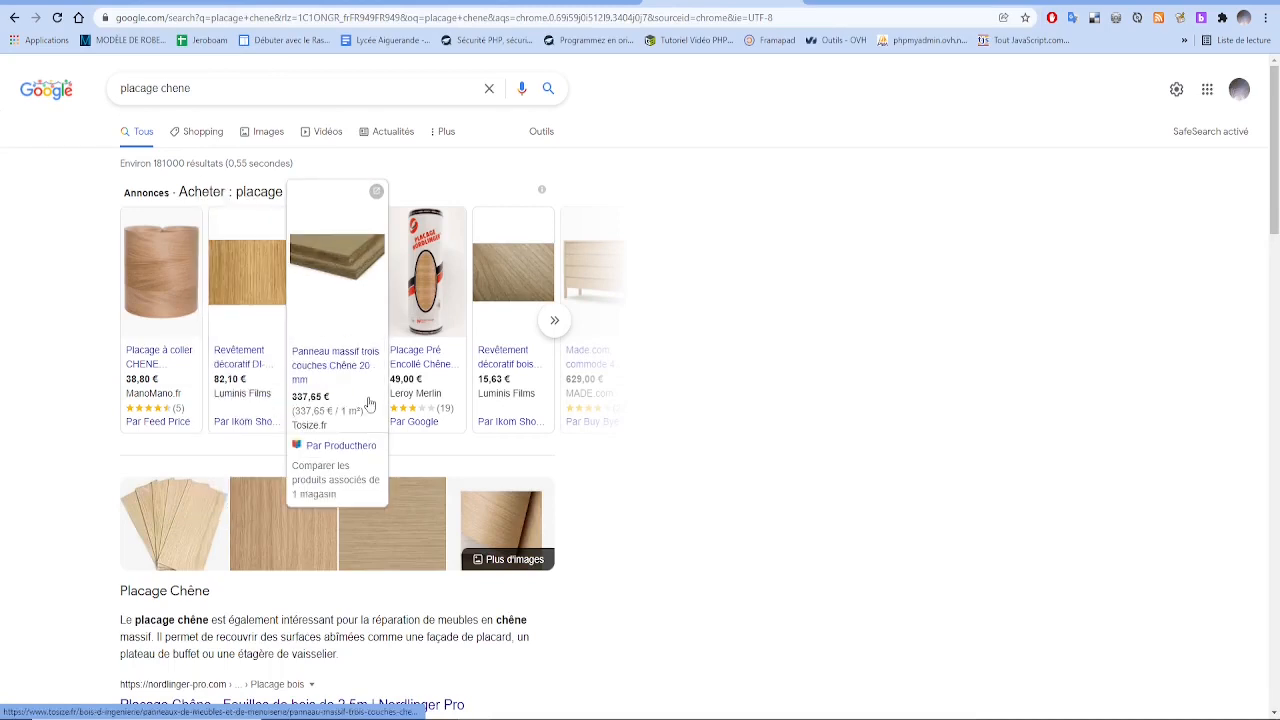
{"action": "left_click", "coordinate": [265, 139]}
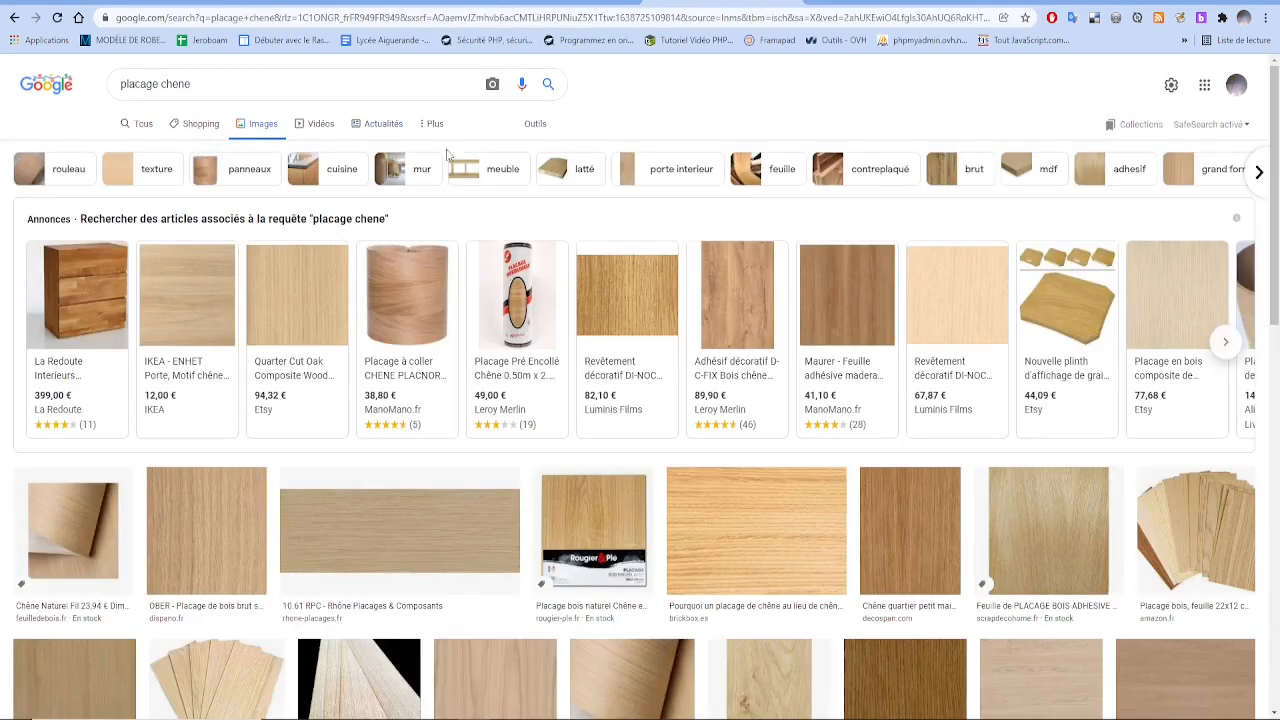
Step: Filter the image results to large images and preview the Decospan "Chêne quartier petit maille" veneer
{"action": "left_click", "coordinate": [536, 125]}
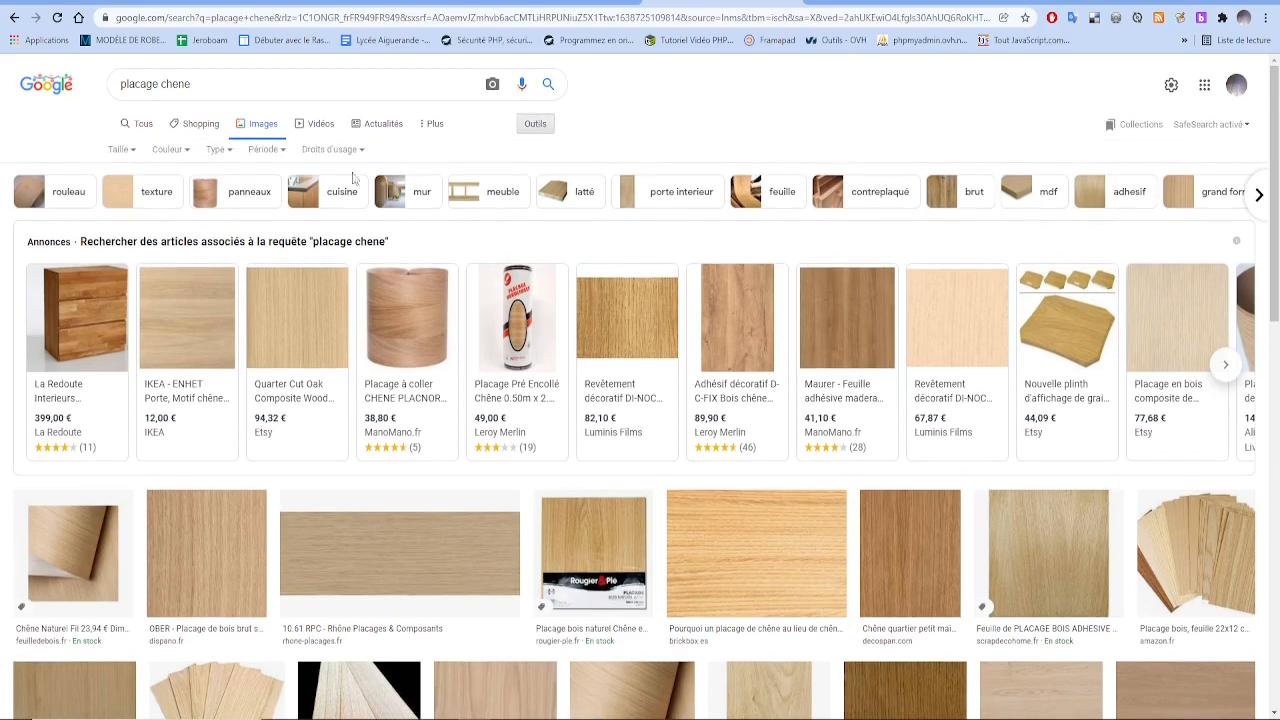
{"action": "left_click", "coordinate": [122, 150]}
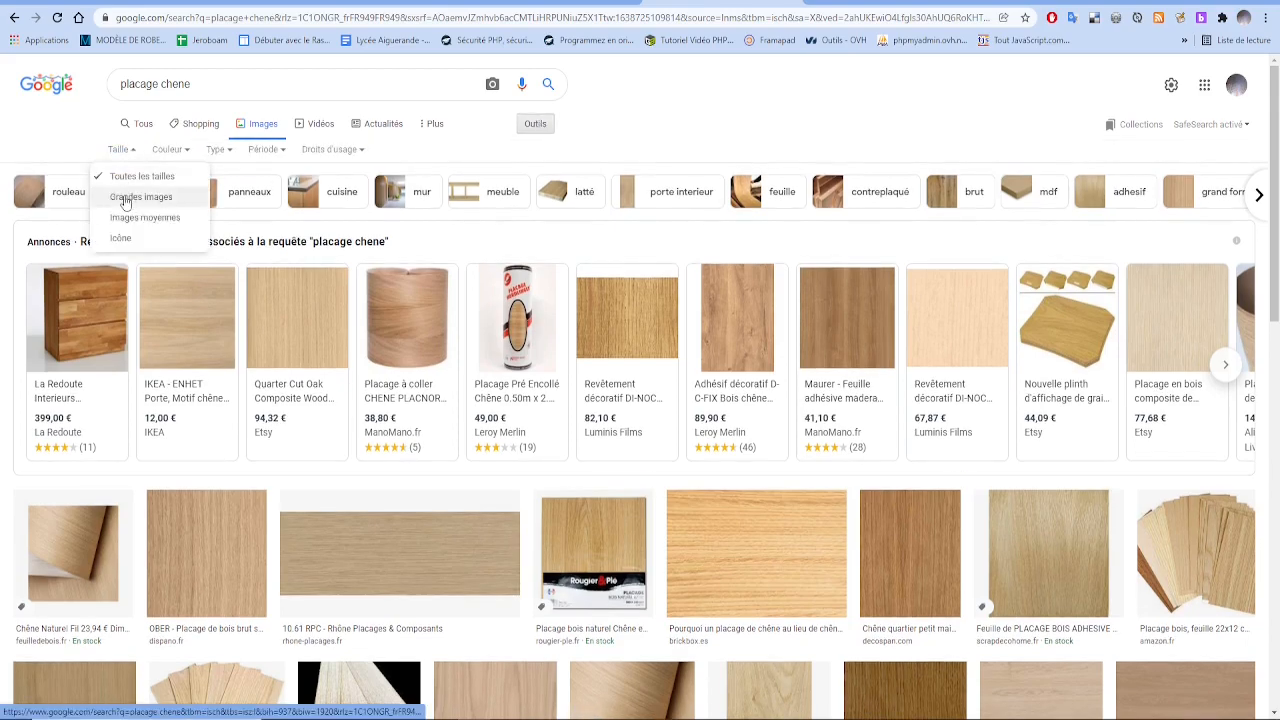
{"action": "left_click", "coordinate": [135, 197]}
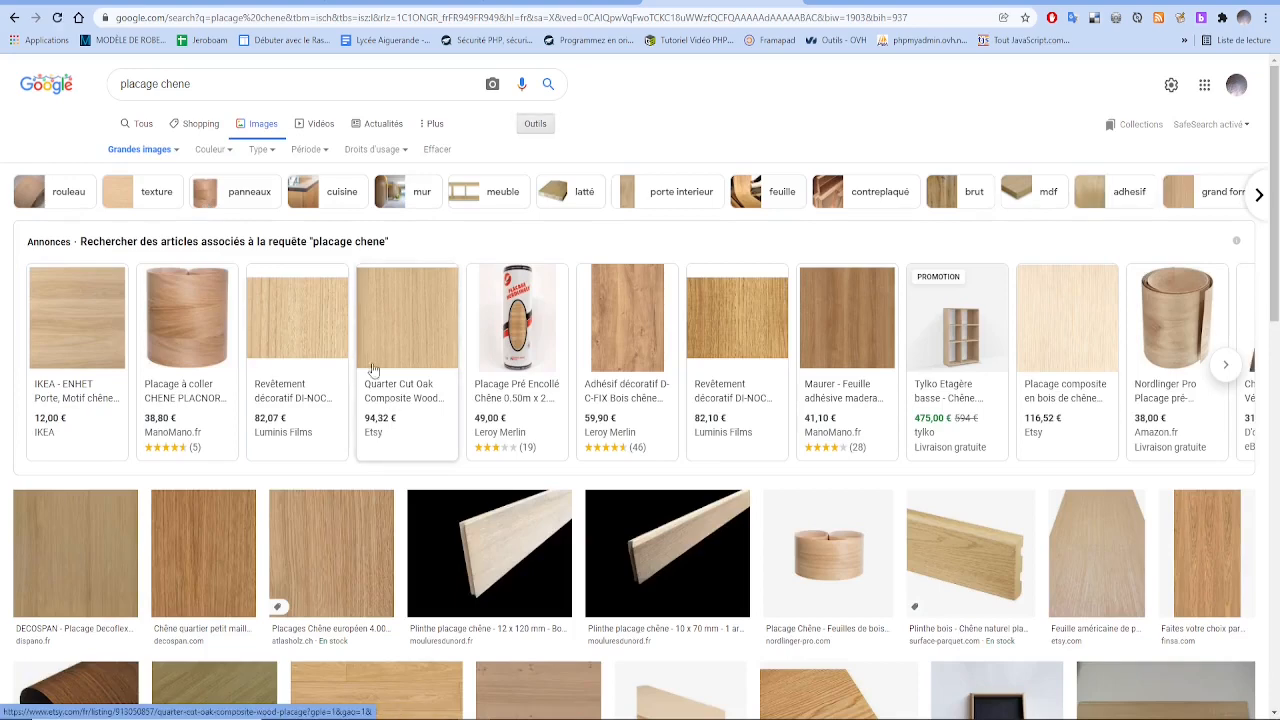
{"action": "scroll", "coordinate": [414, 367], "scroll_direction": "down", "scroll_amount": 2}
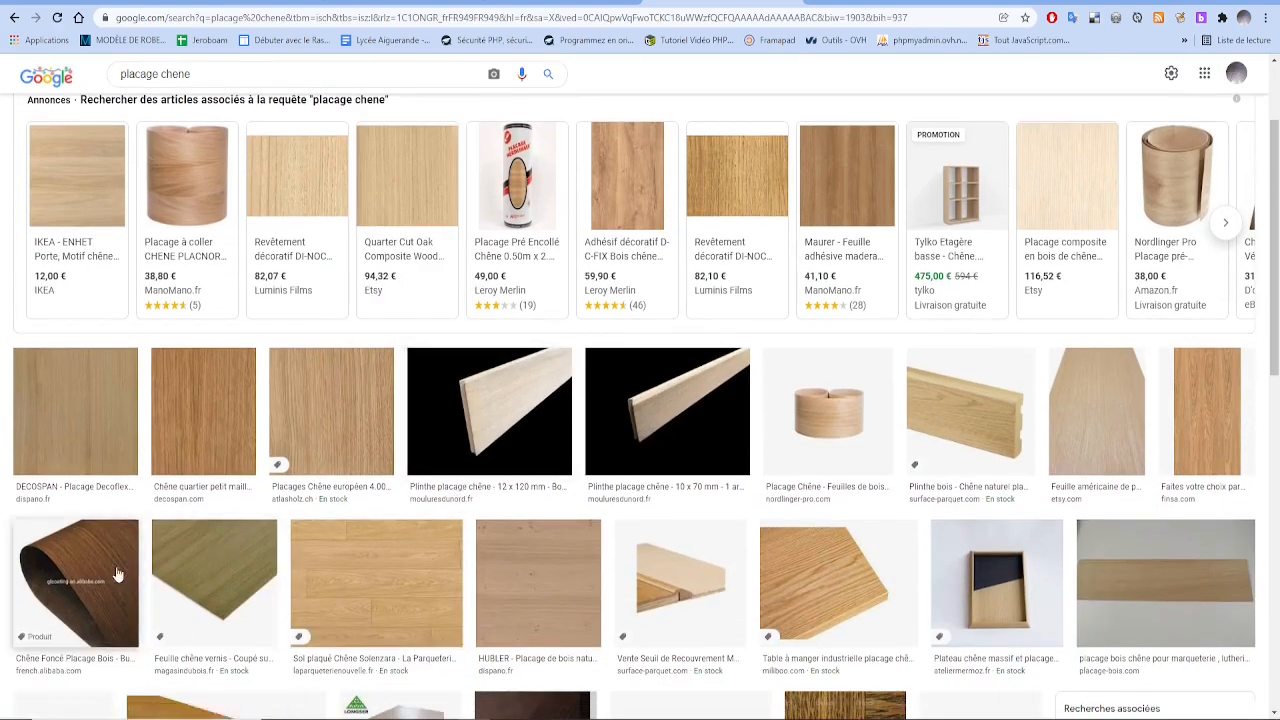
{"action": "left_click", "coordinate": [186, 426]}
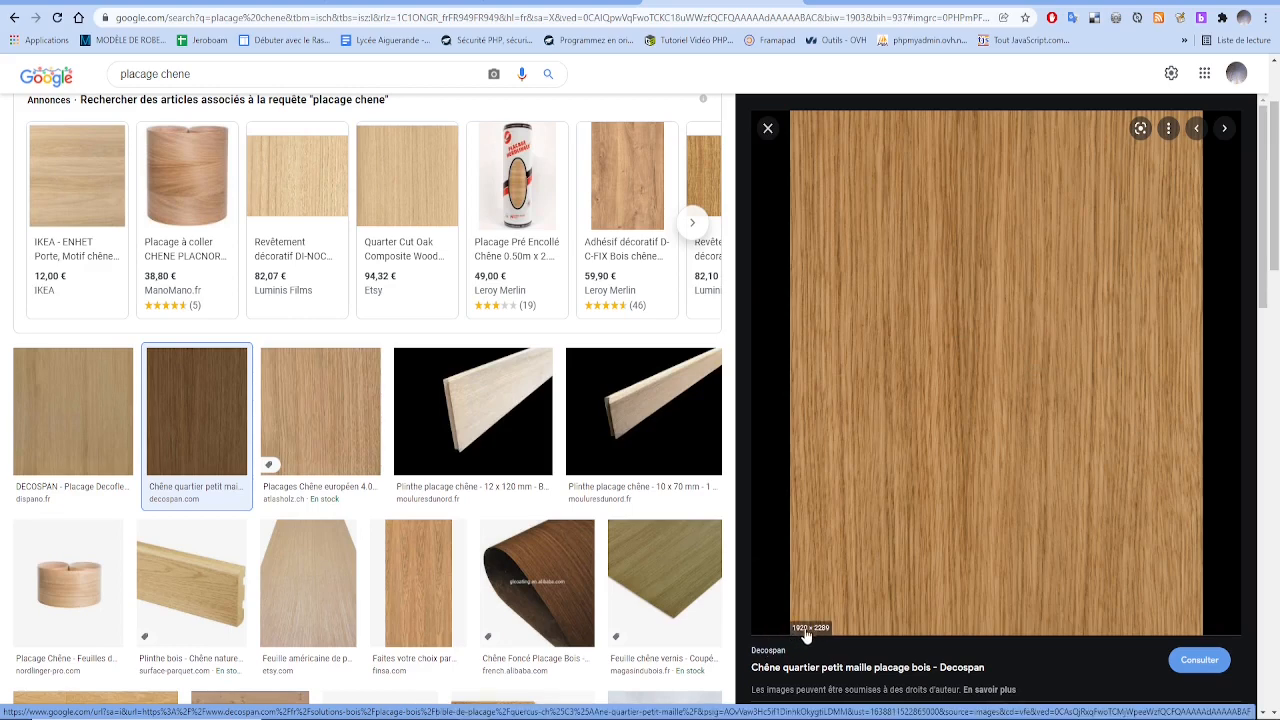
Step: Open the full-size oak veneer image in its own tab and save it as chene.jpg in the Images folder
{"action": "right_click", "coordinate": [944, 334]}
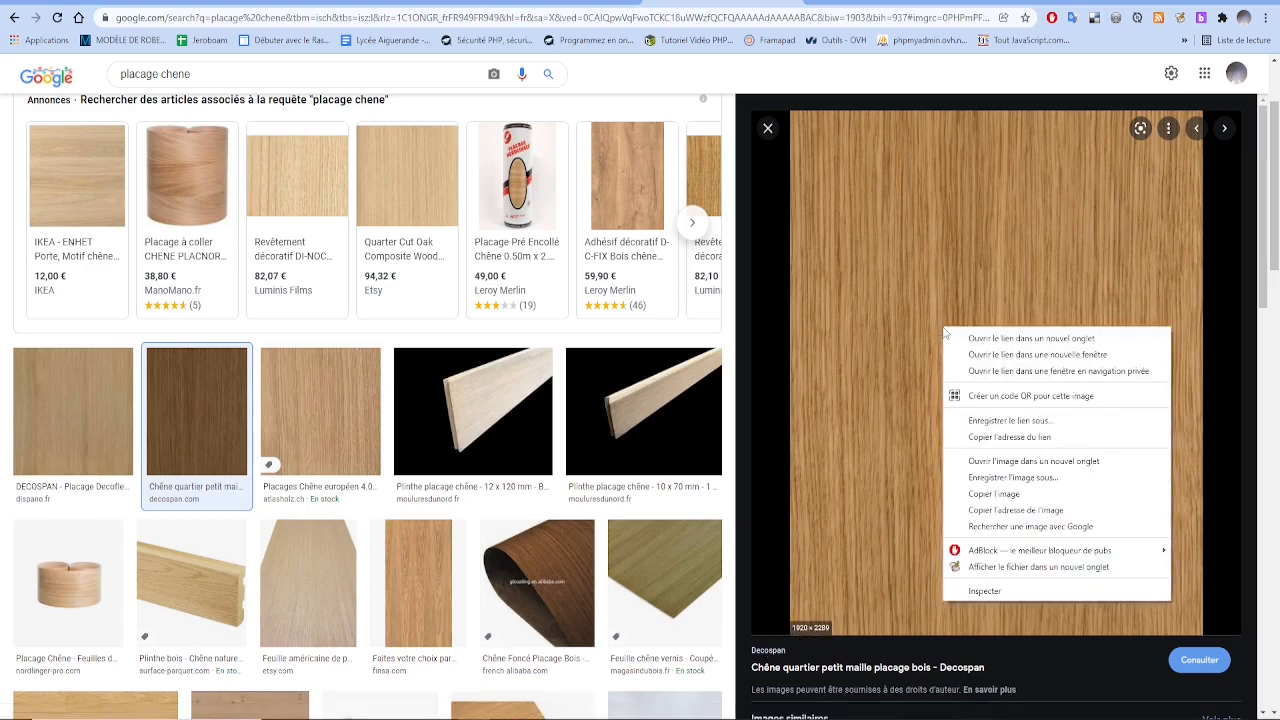
{"action": "left_click", "coordinate": [975, 462]}
{"action": "key", "text": "ctrl+Tab"}
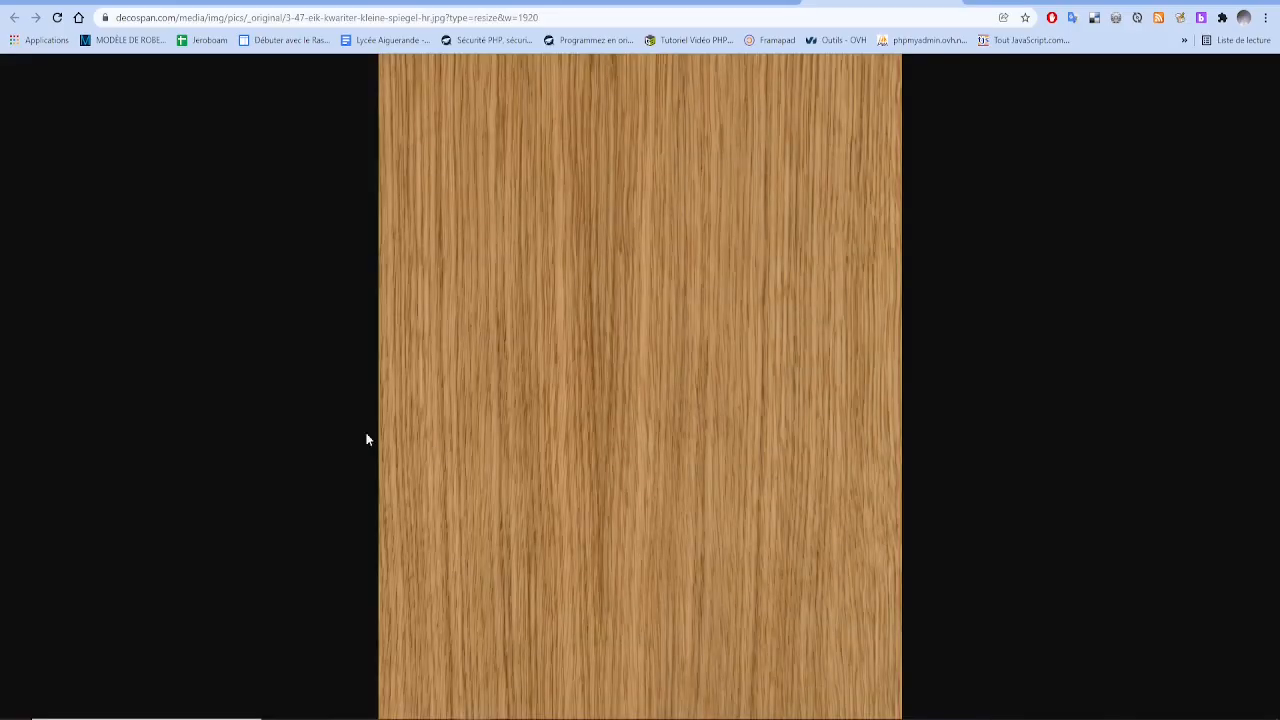
{"action": "right_click", "coordinate": [595, 302]}
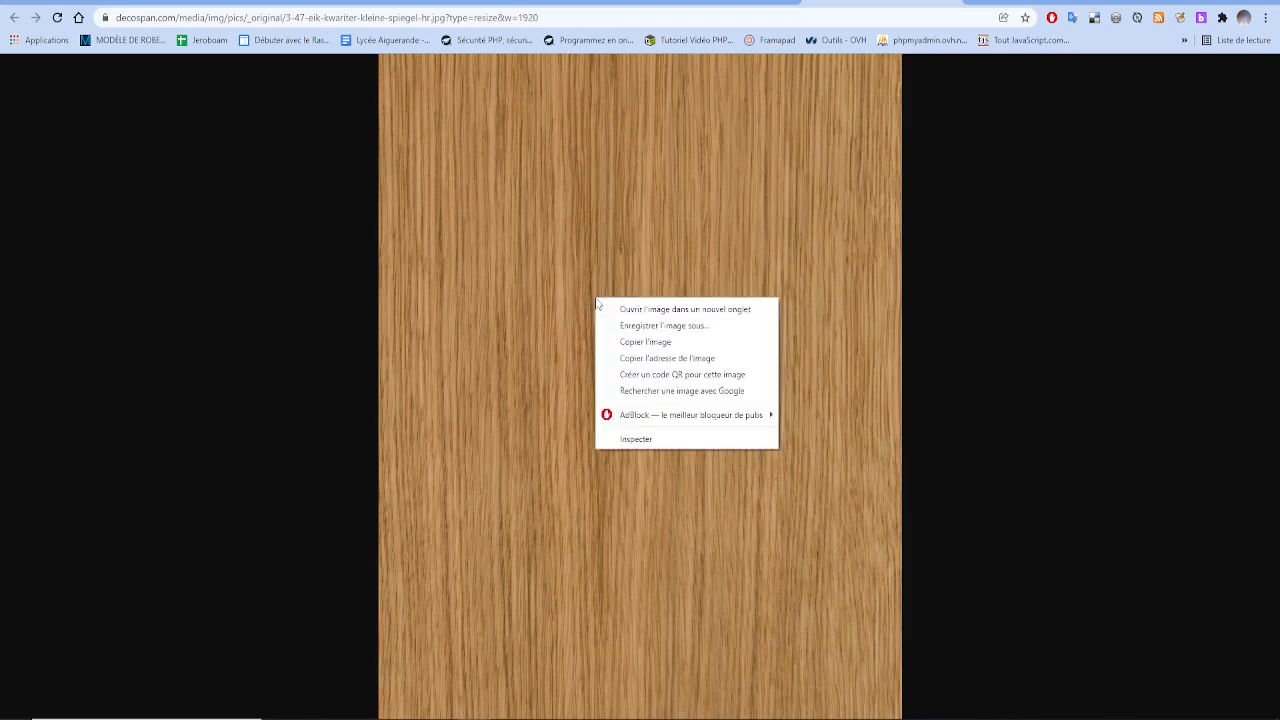
{"action": "left_click", "coordinate": [651, 326]}
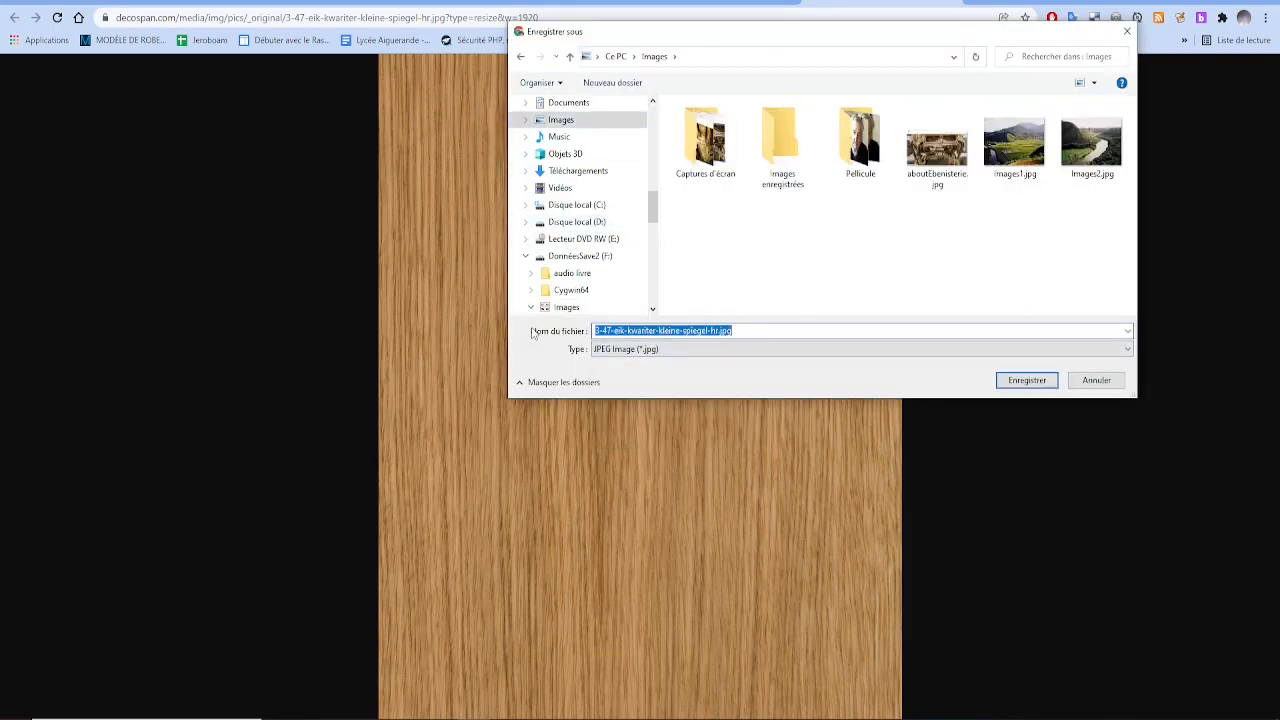
{"action": "type", "text": "bois"}
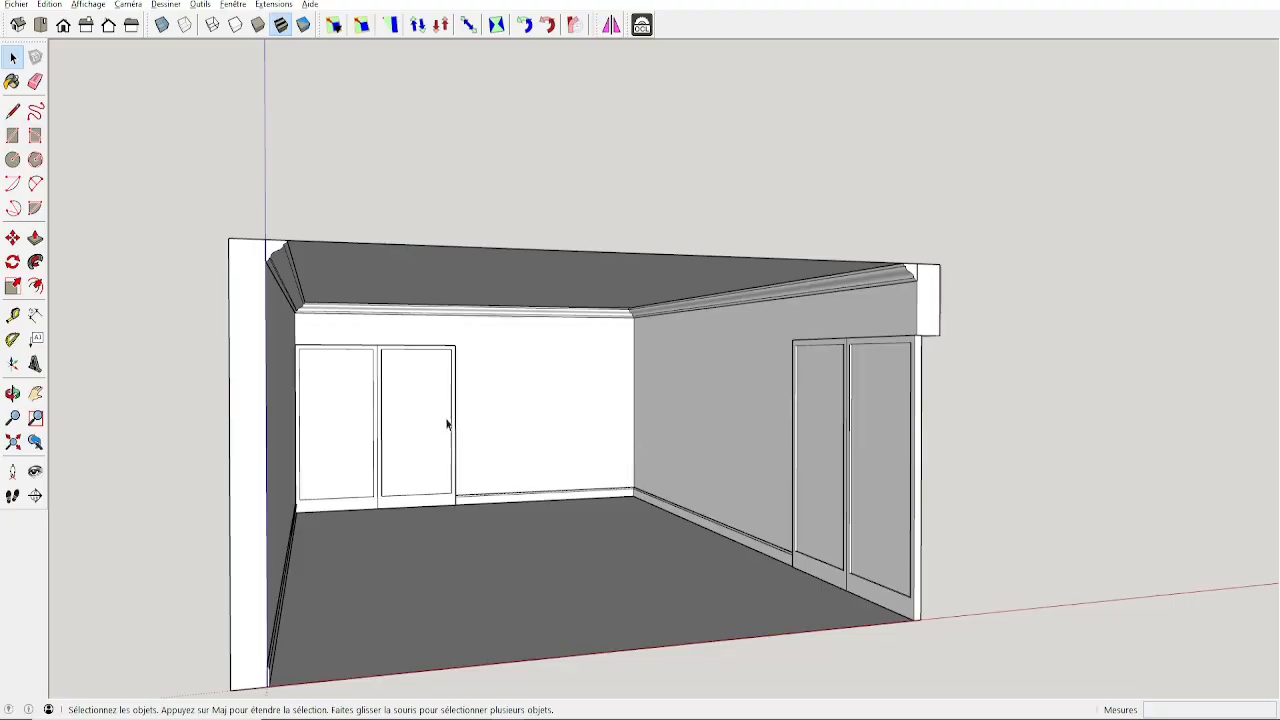
Step: Switch to SketchUp, open the side wall's window leaf for editing and select its front frame face
{"action": "triple_click", "coordinate": [863, 585]}
{"action": "left_click", "coordinate": [860, 590]}
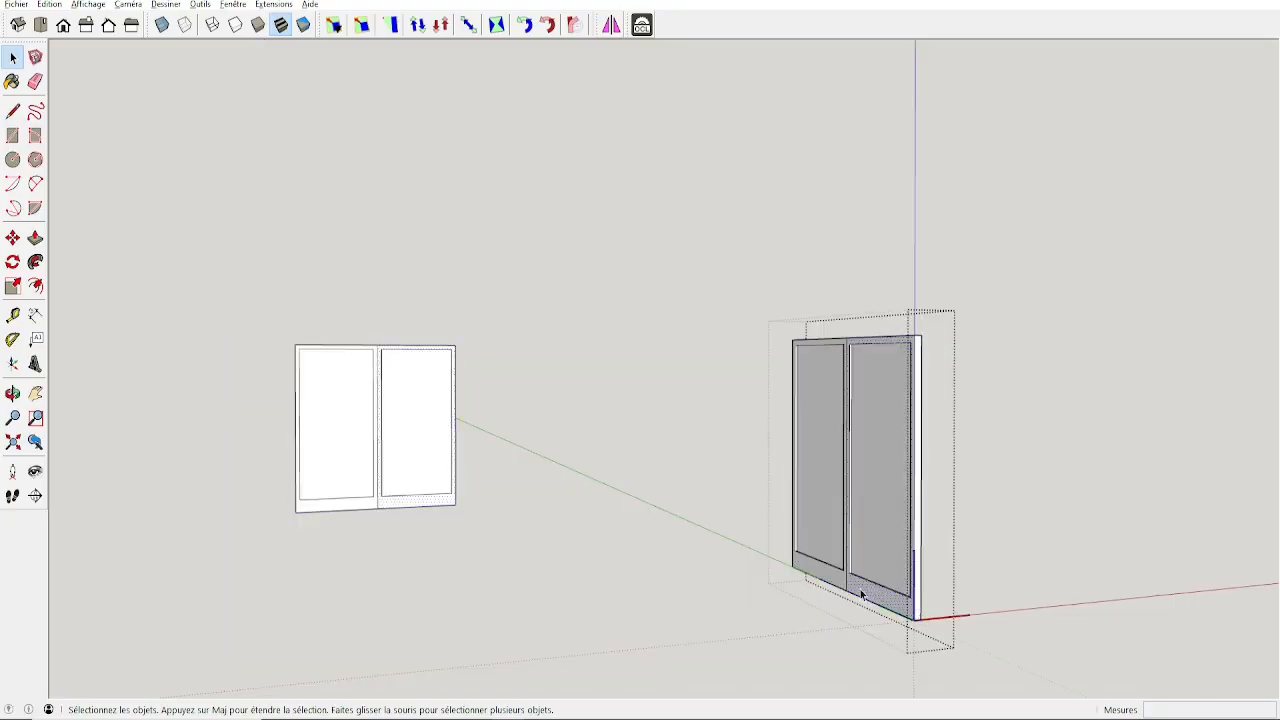
{"action": "middle_click_drag", "start_coordinate": [880, 597], "coordinate": [991, 592]}
{"action": "scroll", "coordinate": [927, 590], "scroll_direction": "up", "scroll_amount": 5}
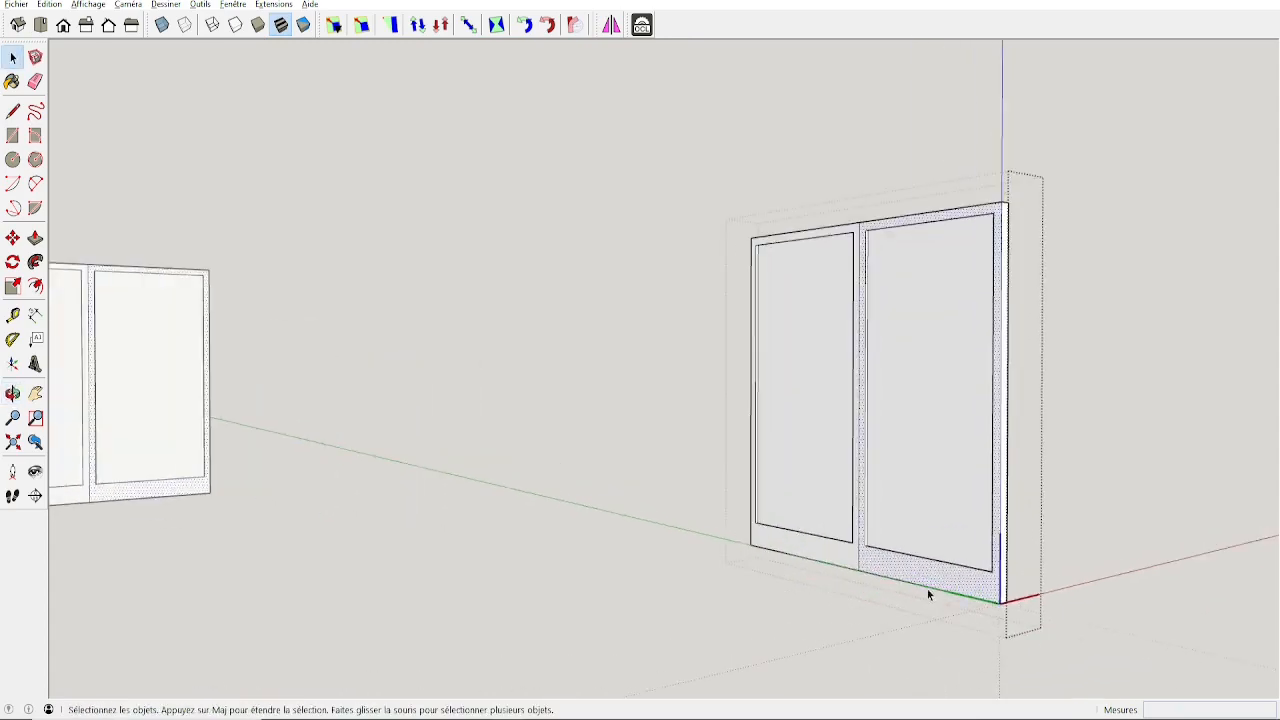
{"action": "middle_click_drag", "start_coordinate": [906, 558], "coordinate": [987, 576]}
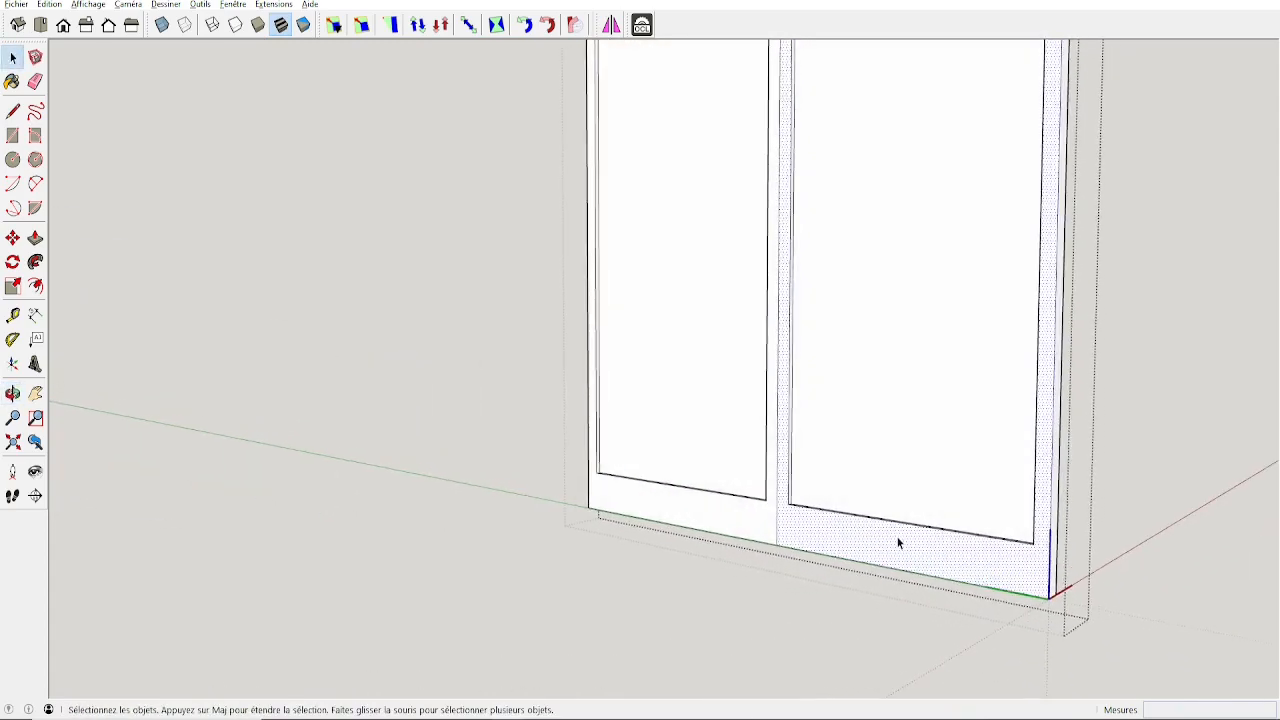
Step: Import chene.jpg from the personal Images folder as a texture, with the file type set to JPEG image
{"action": "left_click", "coordinate": [16, 4]}
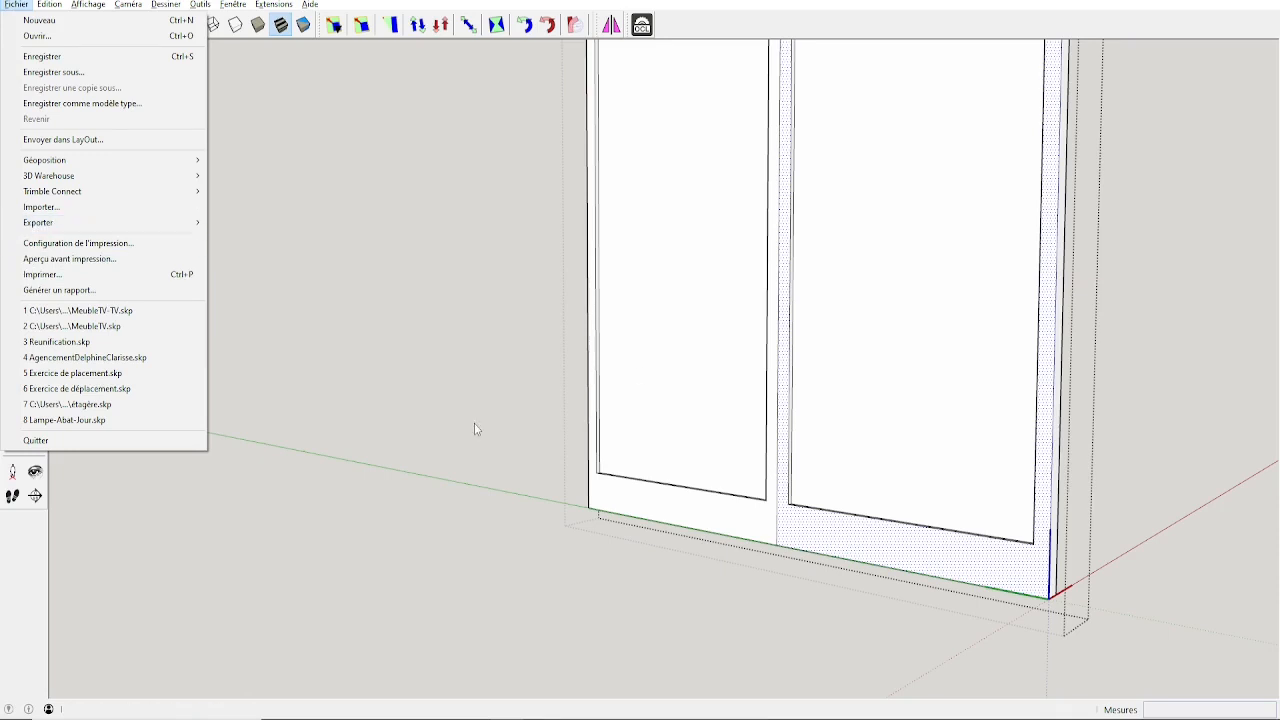
{"action": "left_click", "coordinate": [43, 212]}
{"action": "left_click", "coordinate": [1170, 674]}
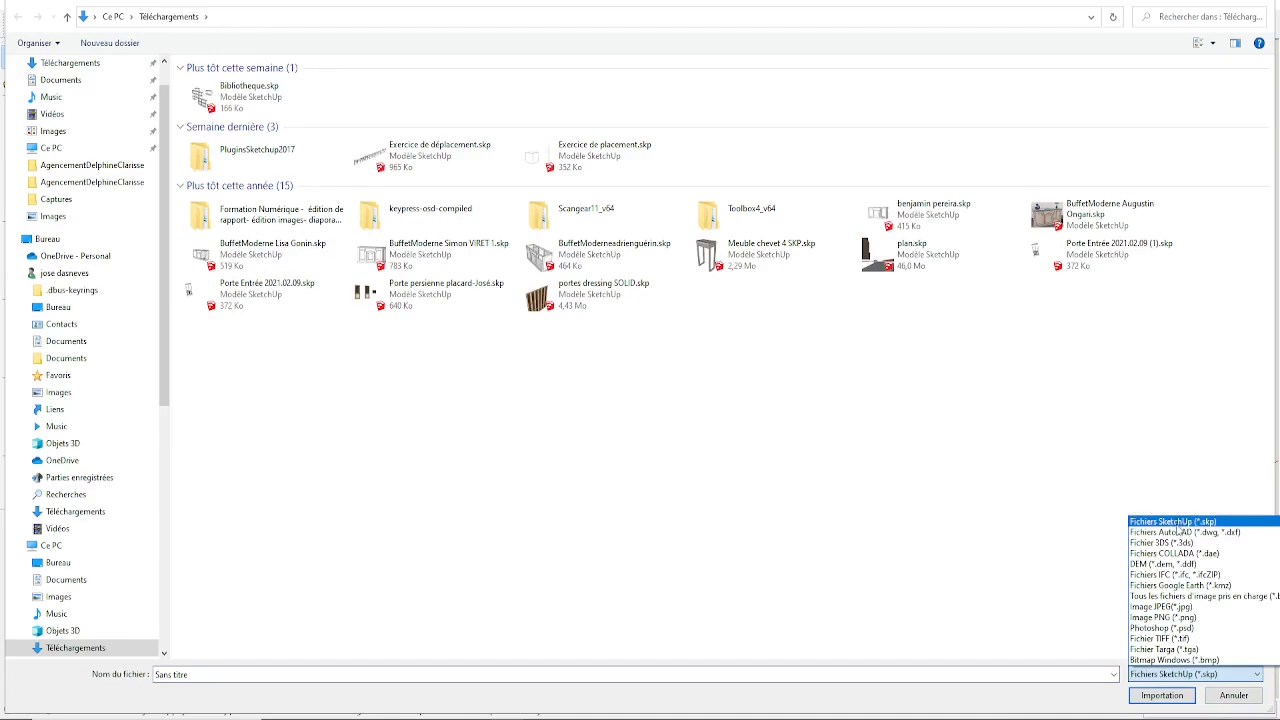
{"action": "left_click", "coordinate": [1155, 606]}
{"action": "left_click", "coordinate": [1228, 676]}
{"action": "left_click", "coordinate": [1226, 597]}
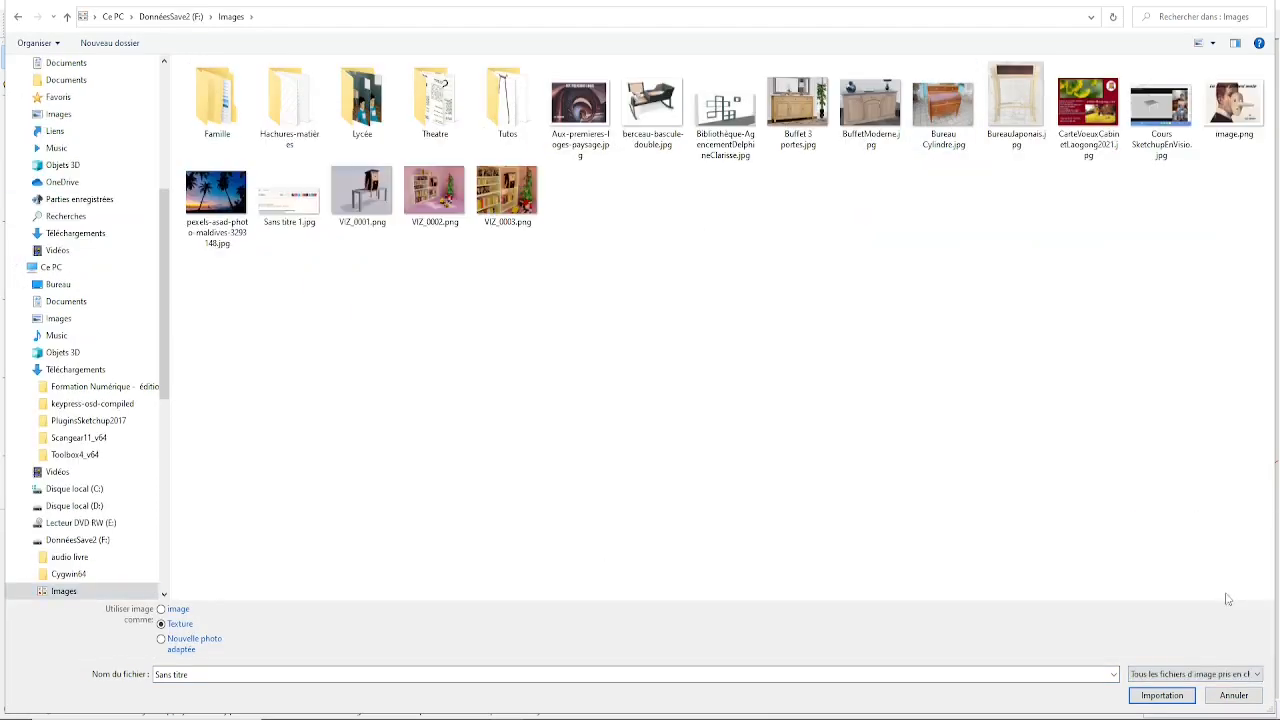
{"action": "left_click", "coordinate": [1212, 674]}
{"action": "left_click", "coordinate": [1180, 607]}
{"action": "left_click", "coordinate": [58, 114]}
{"action": "left_click", "coordinate": [520, 130]}
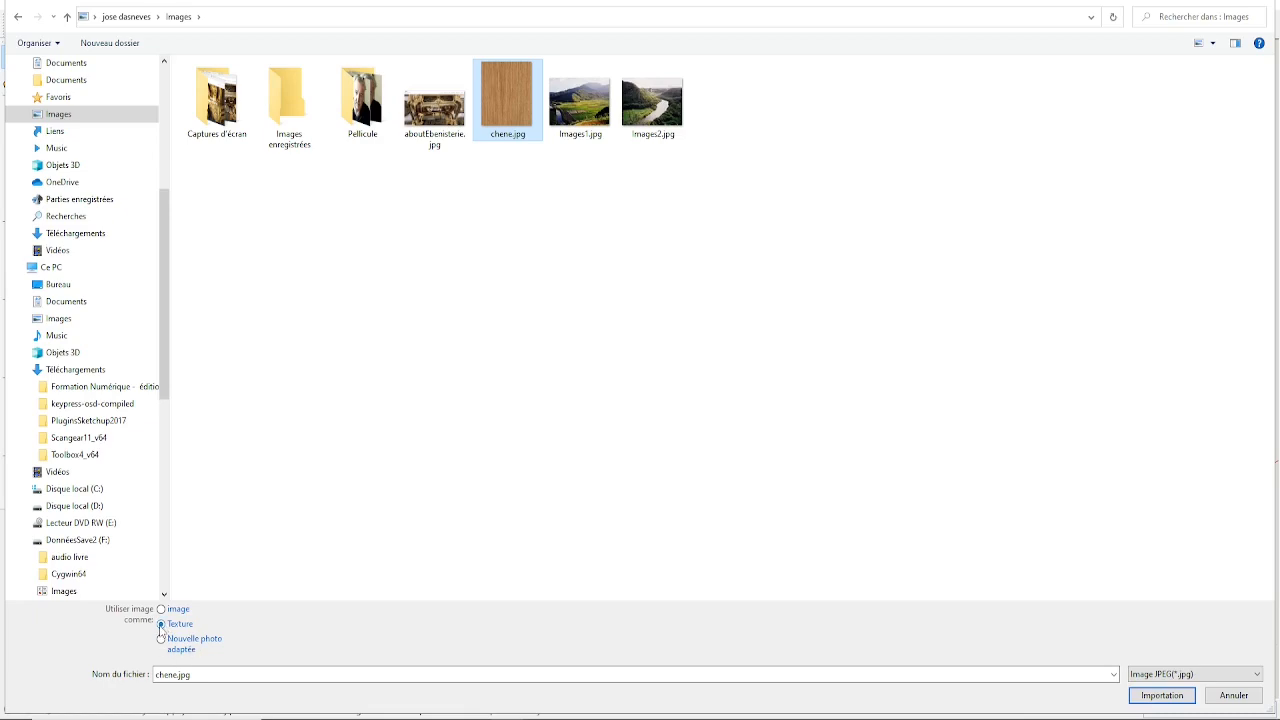
{"action": "left_click", "coordinate": [1160, 697]}
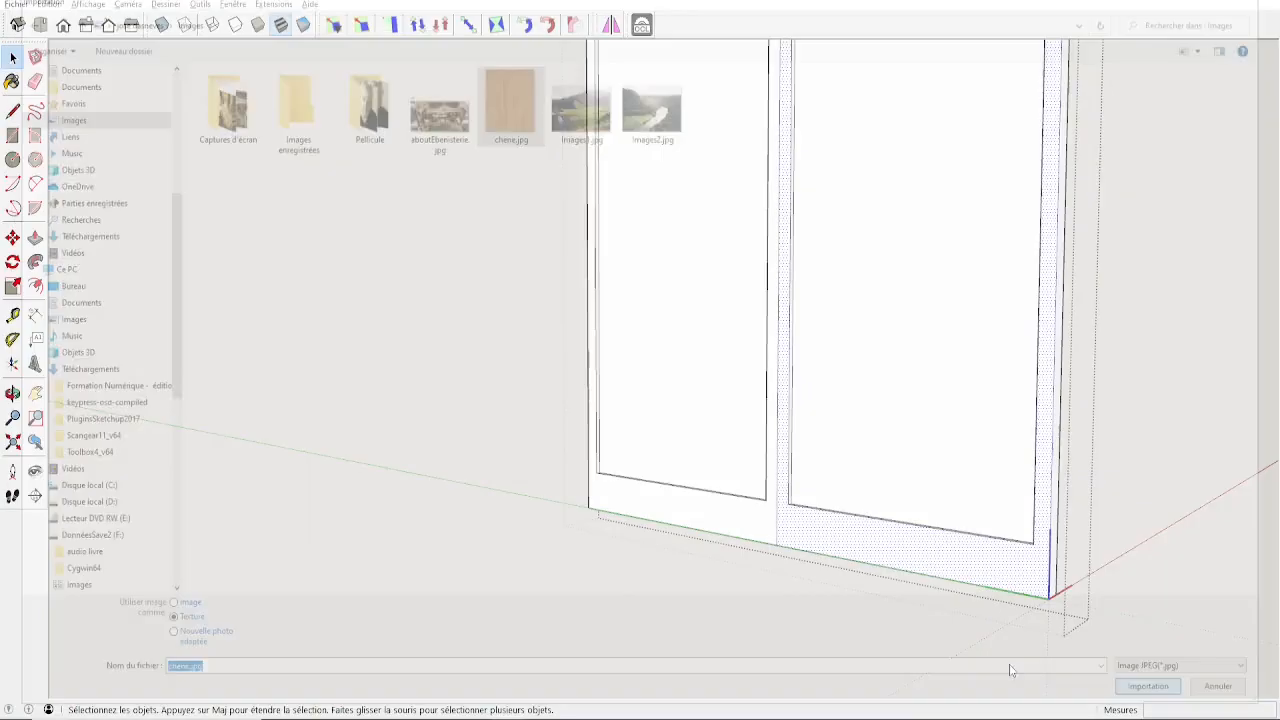
Step: Apply the oak texture to the leaf's frame face, anchored at its lower meeting-stile corner and scaled to the leaf's full height
{"action": "left_click", "coordinate": [778, 544]}
{"action": "scroll", "coordinate": [894, 277], "scroll_direction": "down", "scroll_amount": 1}
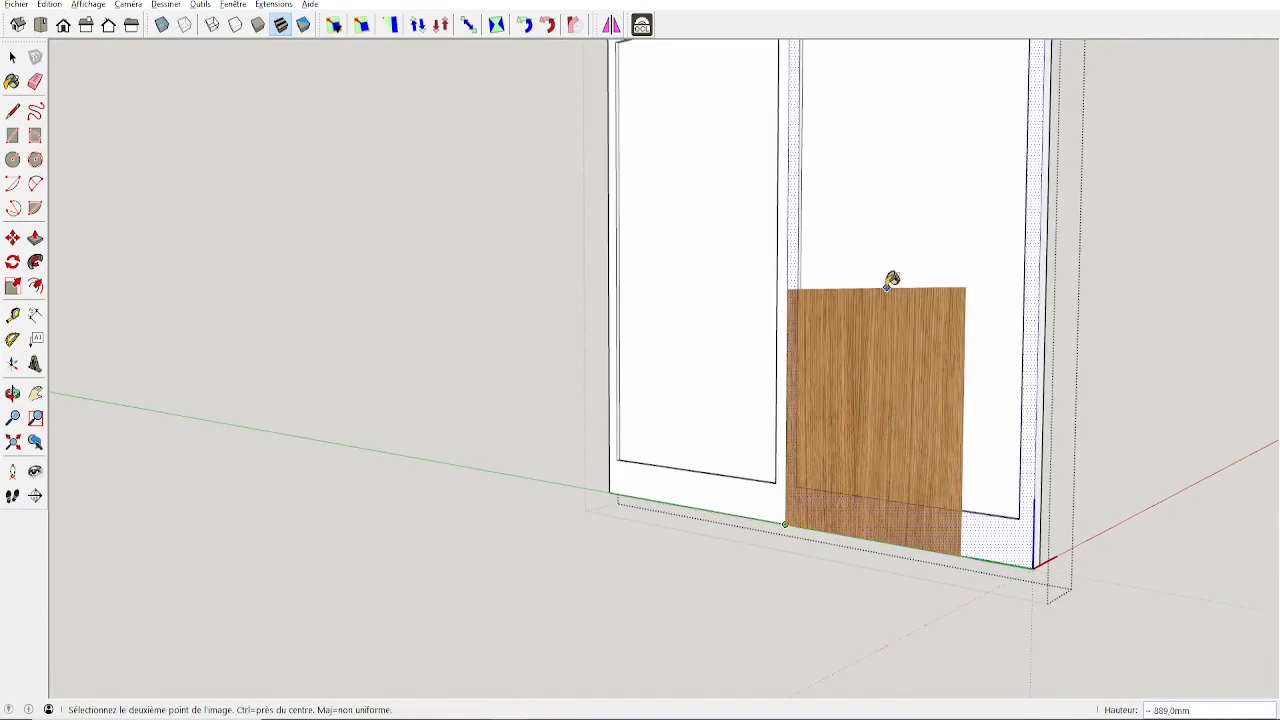
{"action": "scroll", "coordinate": [830, 103], "scroll_direction": "down", "scroll_amount": 2}
{"action": "middle_click_drag", "start_coordinate": [829, 104], "coordinate": [733, 304], "text": "shift"}
{"action": "left_click", "coordinate": [739, 204]}
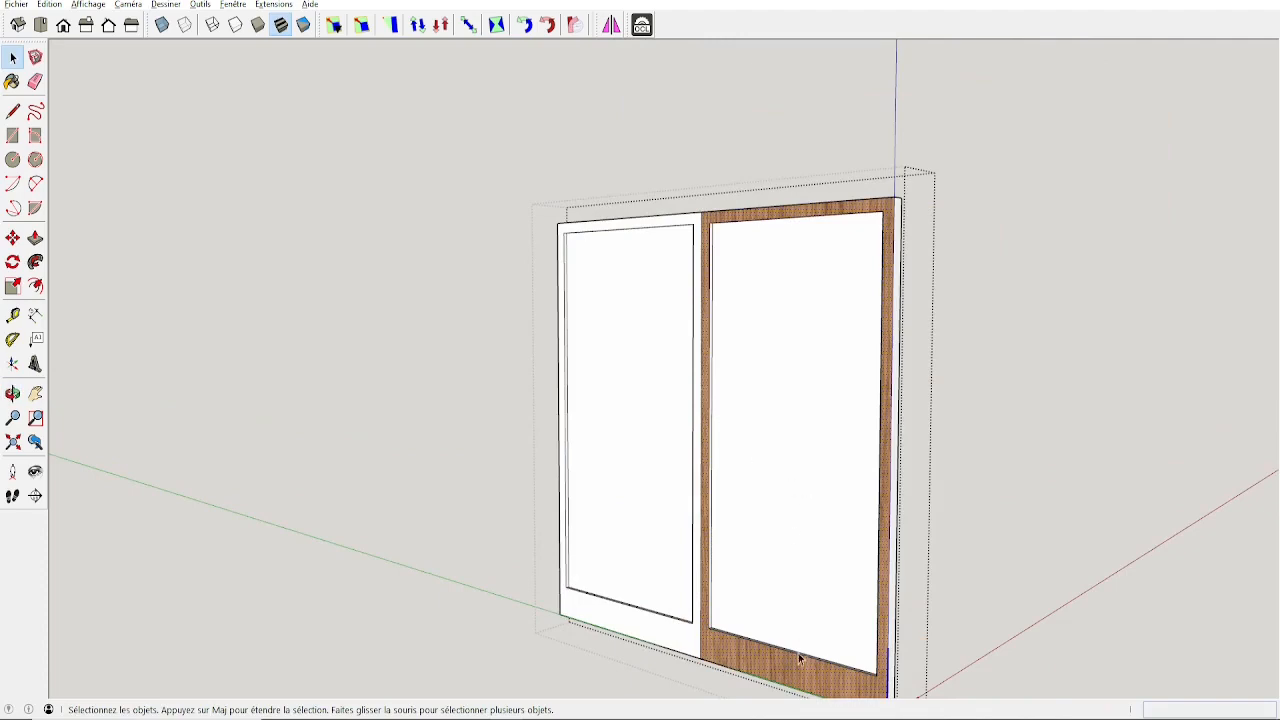
Step: Separate the textured leaf's top rail from its stiles with vertical lines from the opening's two upper corners to the top edge
{"action": "scroll", "coordinate": [787, 648], "scroll_direction": "down", "scroll_amount": 1}
{"action": "scroll", "coordinate": [740, 400], "scroll_direction": "up", "scroll_amount": 2}
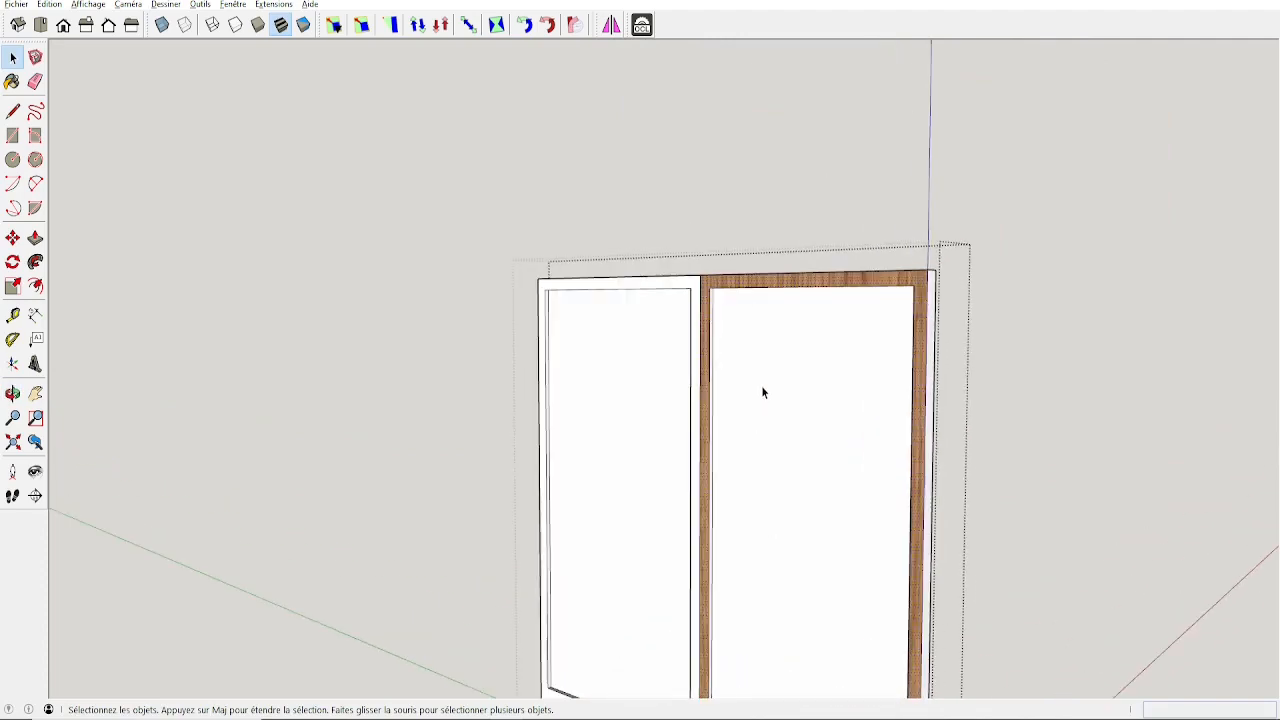
{"action": "middle_click_drag", "start_coordinate": [769, 322], "coordinate": [650, 258]}
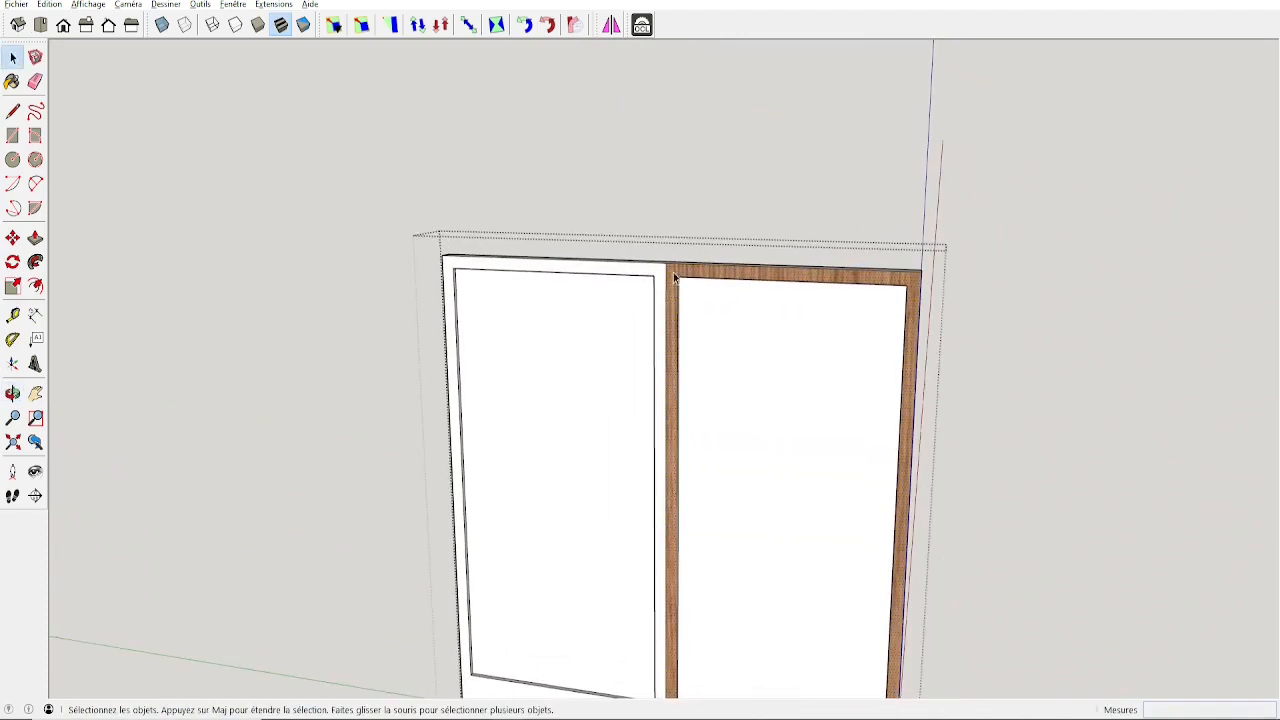
{"action": "scroll", "coordinate": [713, 278], "scroll_direction": "up", "scroll_amount": 2}
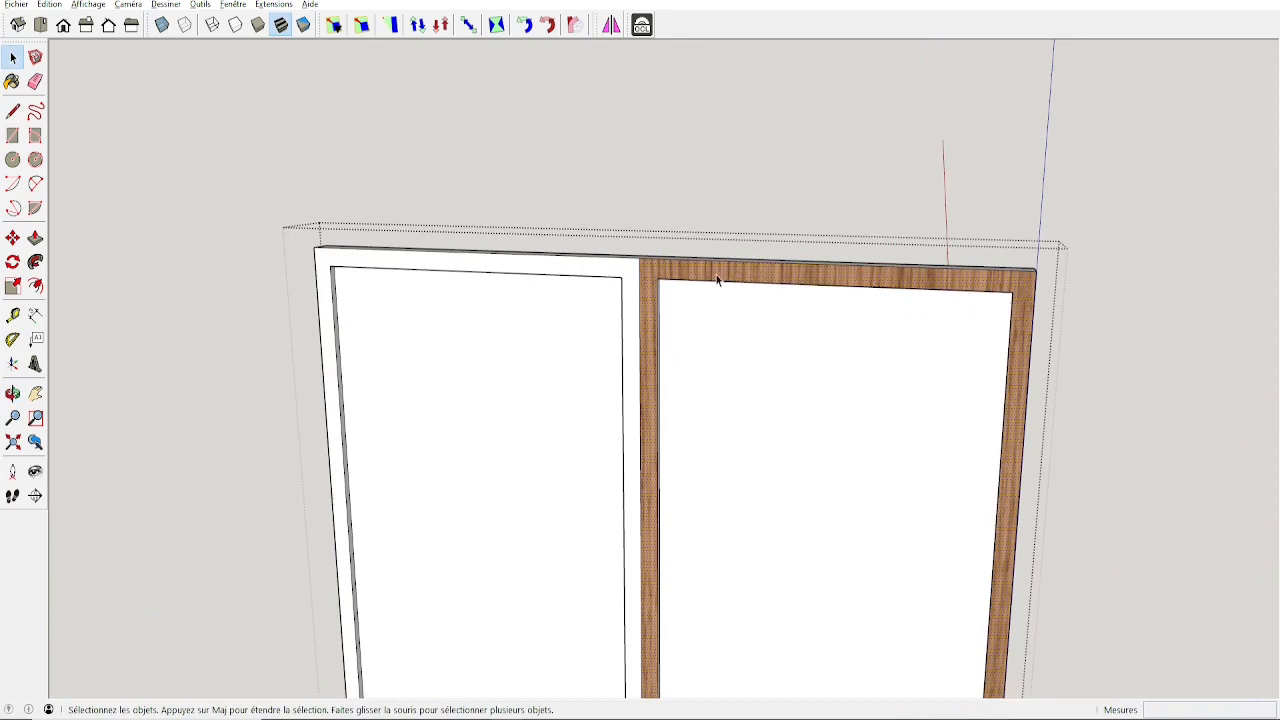
{"action": "key", "text": "l"}
{"action": "left_click", "coordinate": [657, 279]}
{"action": "left_click", "coordinate": [657, 258]}
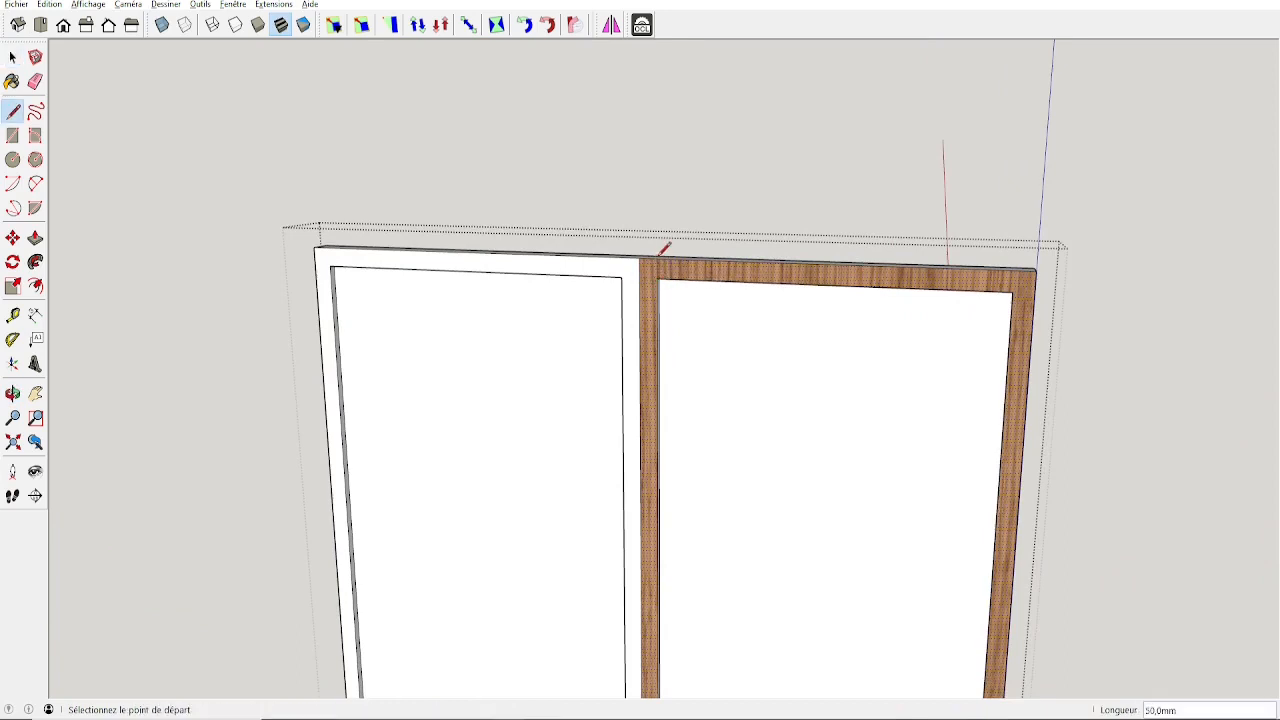
{"action": "key", "text": "space"}
{"action": "key", "text": "l"}
{"action": "left_click", "coordinate": [1012, 293]}
{"action": "left_click", "coordinate": [1015, 271]}
{"action": "key", "text": "space"}
Step: Separate the leaf's bottom rail from its stiles with vertical lines from the opening's two lower corners to the bottom edge
{"action": "scroll", "coordinate": [917, 476], "scroll_direction": "down", "scroll_amount": 3}
{"action": "middle_click_drag", "start_coordinate": [871, 443], "coordinate": [803, 490]}
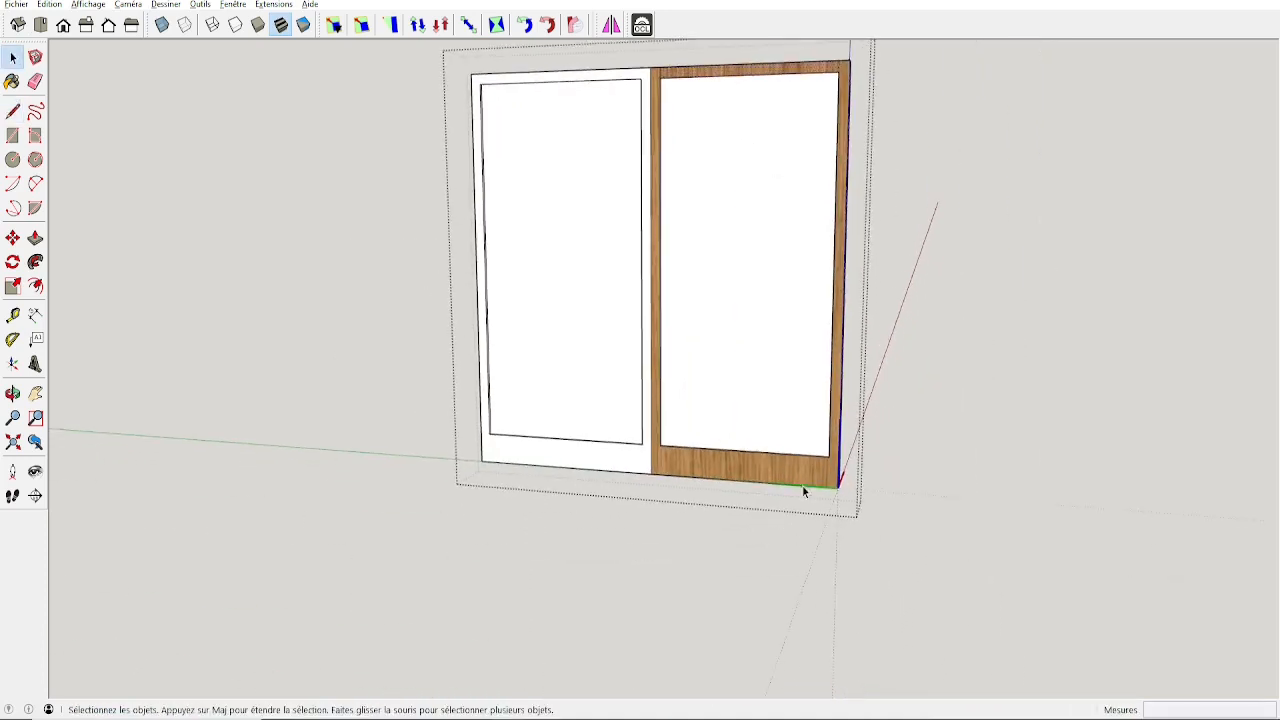
{"action": "key", "text": "l"}
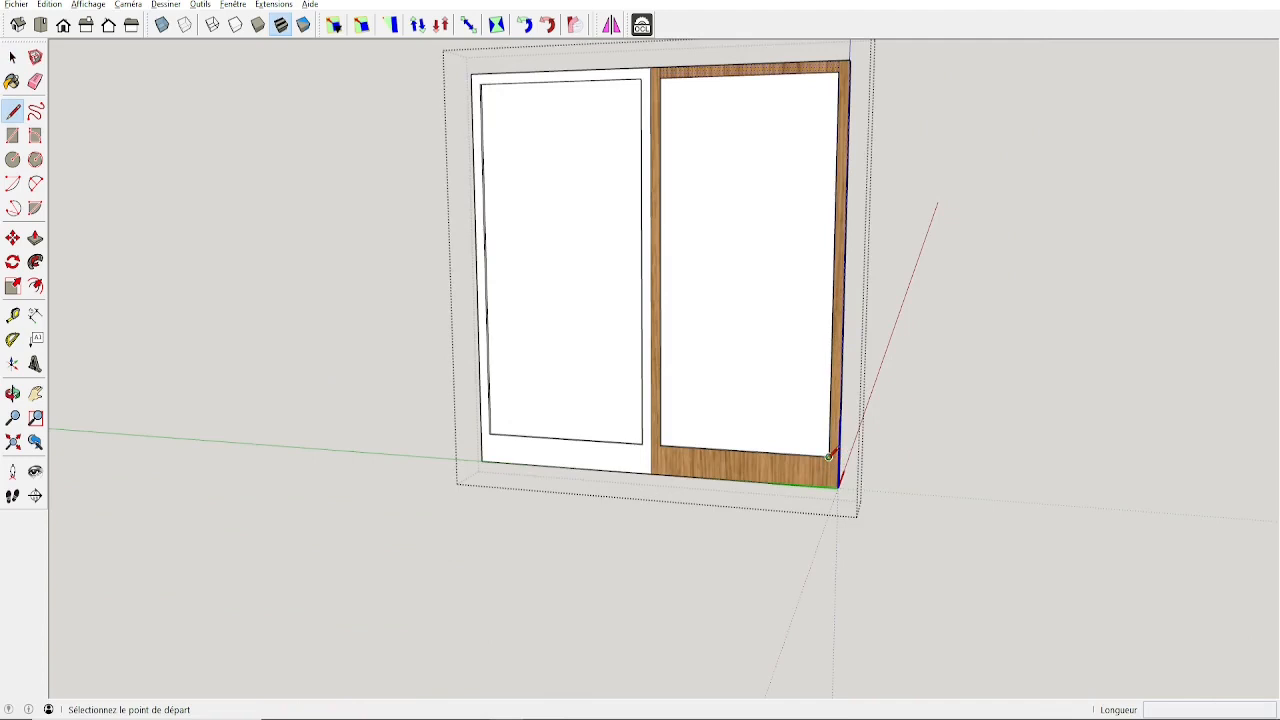
{"action": "left_click", "coordinate": [829, 457]}
{"action": "key", "text": "space"}
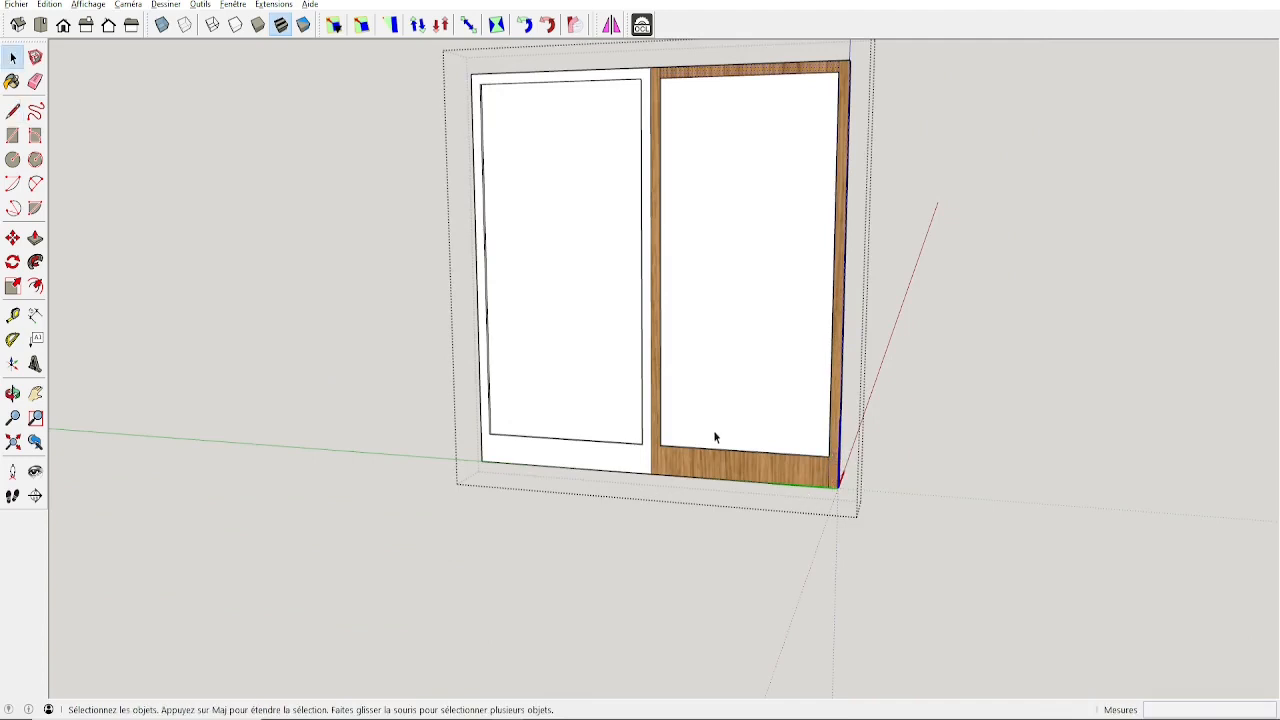
{"action": "key", "text": "l"}
{"action": "left_click", "coordinate": [661, 446]}
{"action": "left_click", "coordinate": [660, 474]}
{"action": "key", "text": "space"}
Step: Rotate the oak texture on the leaf's bottom rail by 90 degrees with the texture Position tool
{"action": "scroll", "coordinate": [727, 471], "scroll_direction": "down", "scroll_amount": 3}
{"action": "middle_click_drag", "start_coordinate": [727, 471], "coordinate": [682, 430]}
{"action": "scroll", "coordinate": [759, 447], "scroll_direction": "up", "scroll_amount": 4}
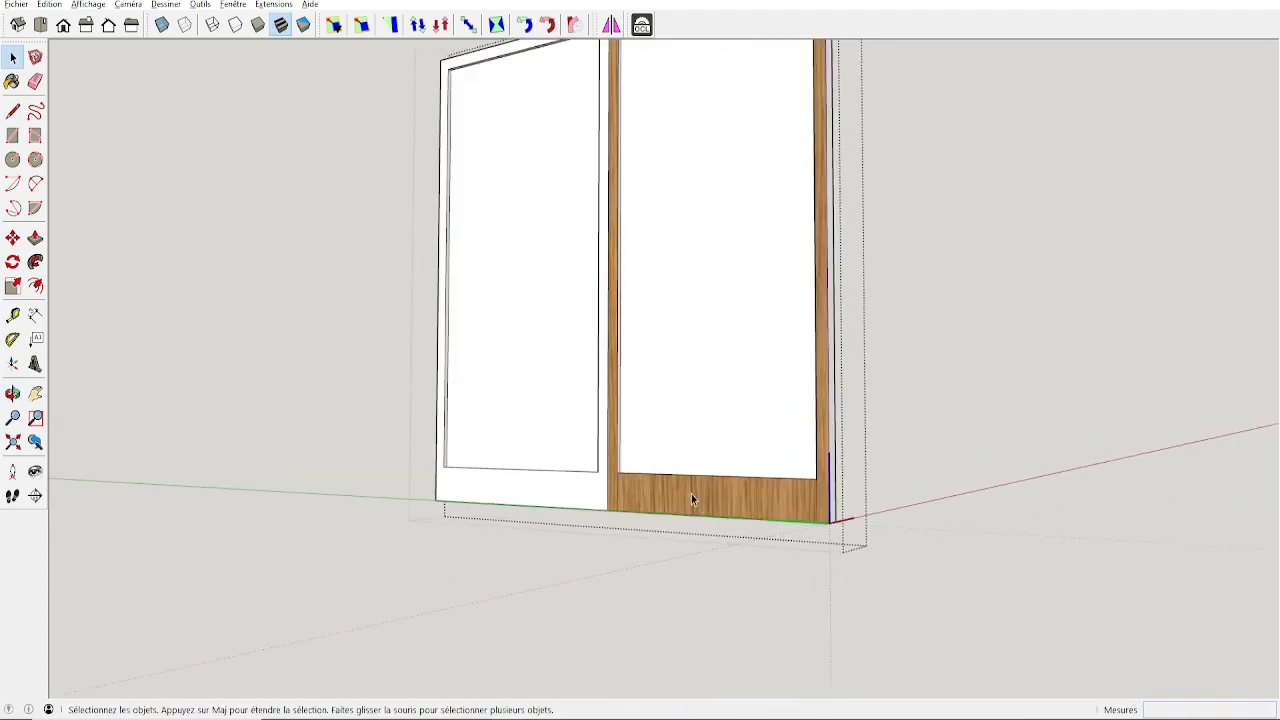
{"action": "right_click", "coordinate": [713, 504]}
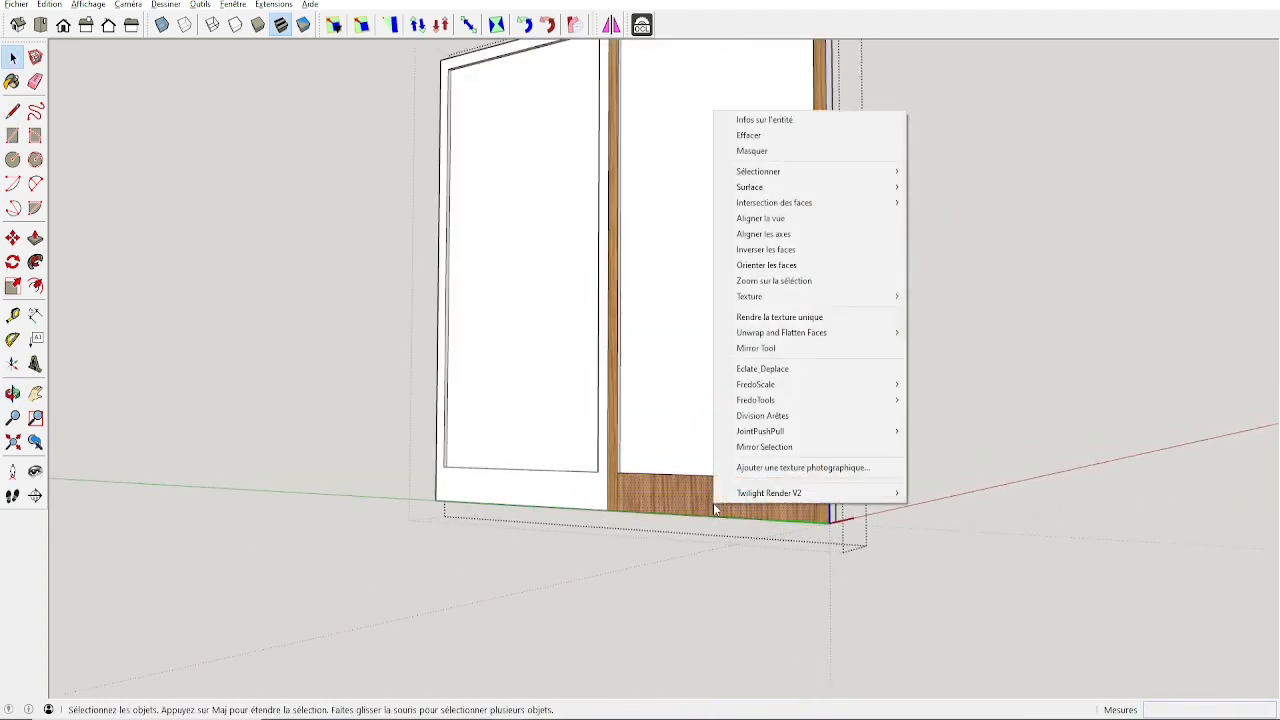
{"action": "mouse_move", "coordinate": [763, 297]}
{"action": "left_click", "coordinate": [960, 296]}
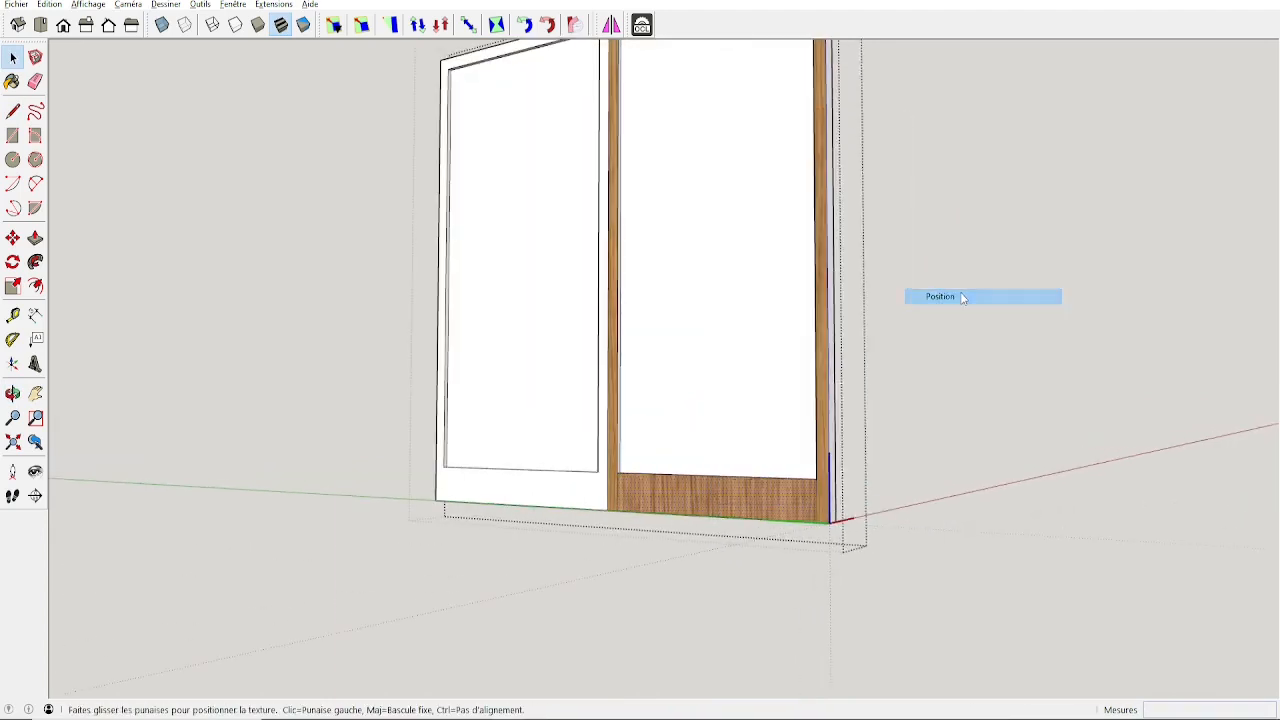
{"action": "right_click", "coordinate": [752, 362]}
{"action": "mouse_move", "coordinate": [800, 414]}
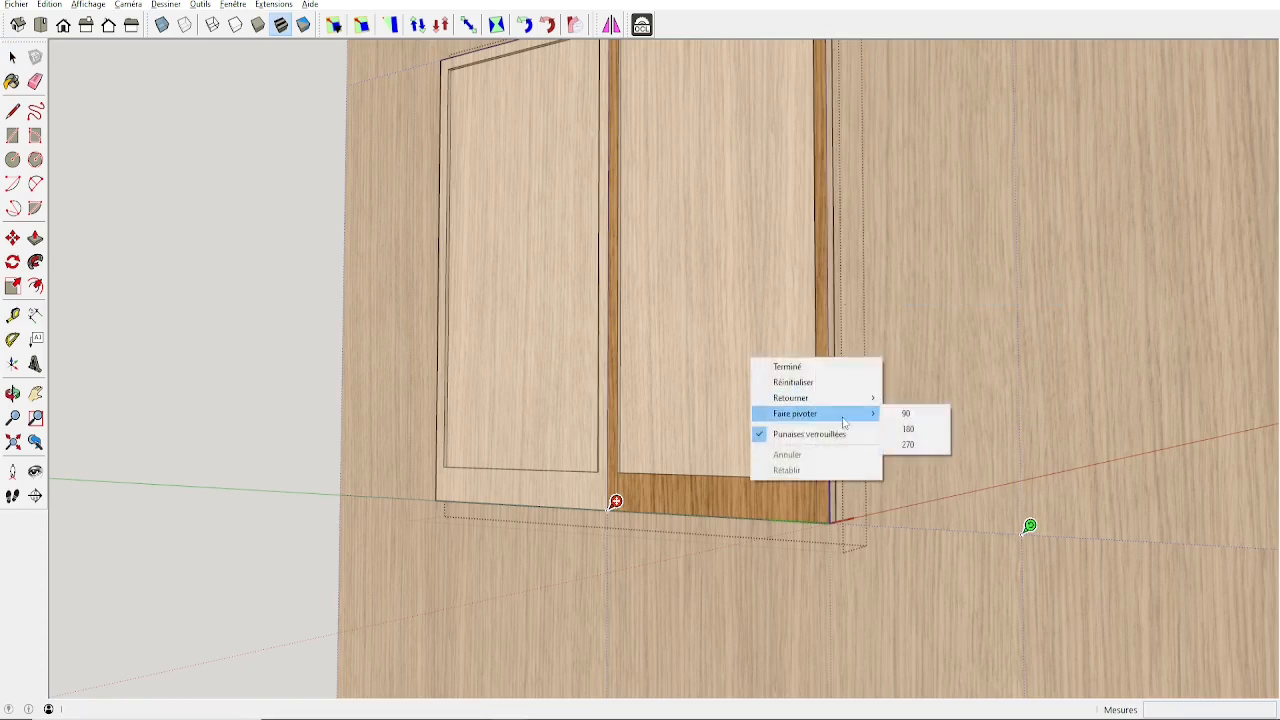
{"action": "left_click", "coordinate": [905, 414]}
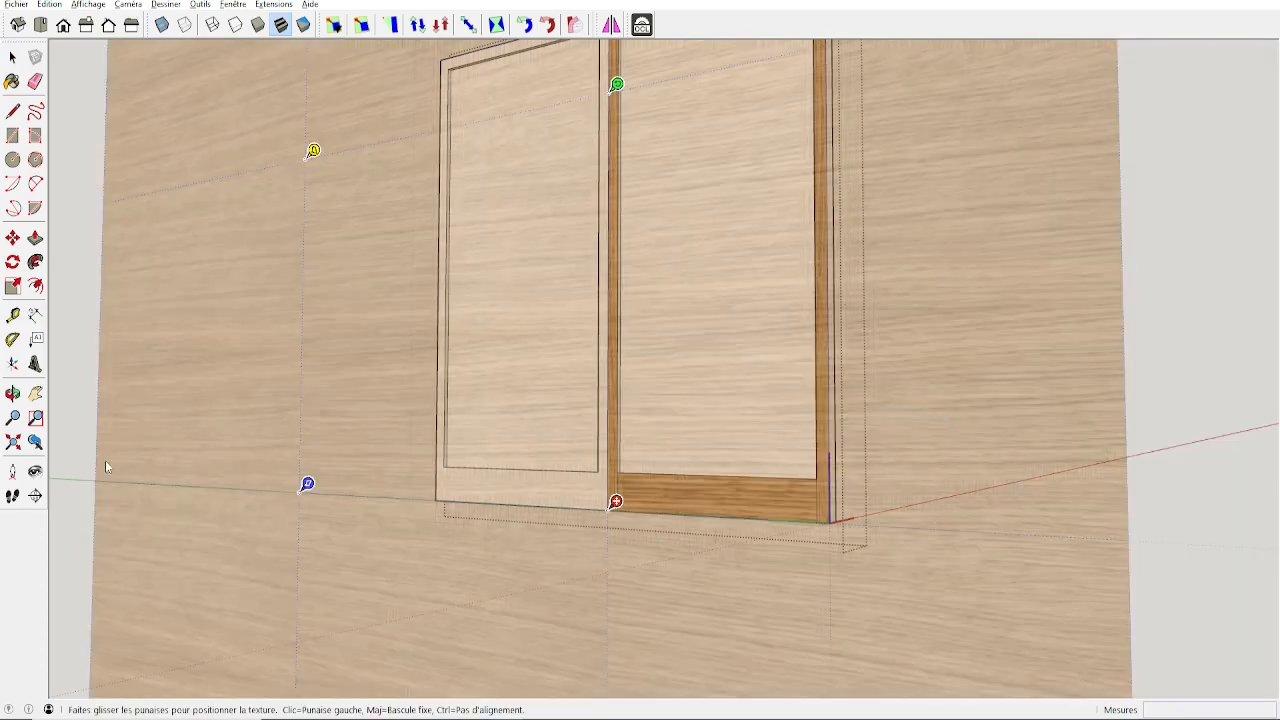
{"action": "key", "text": "Return"}
Step: Display the Texture Positioning toolbar and dock it beside the OpenCutList tool
{"action": "mouse_move", "coordinate": [760, 447]}
{"action": "middle_mouse_down"}
{"action": "mouse_move", "coordinate": [771, 606]}
{"action": "mouse_move", "coordinate": [809, 451]}
{"action": "mouse_move", "coordinate": [769, 431]}
{"action": "mouse_move", "coordinate": [520, 48]}
{"action": "middle_mouse_up"}
{"action": "right_click", "coordinate": [513, 26]}
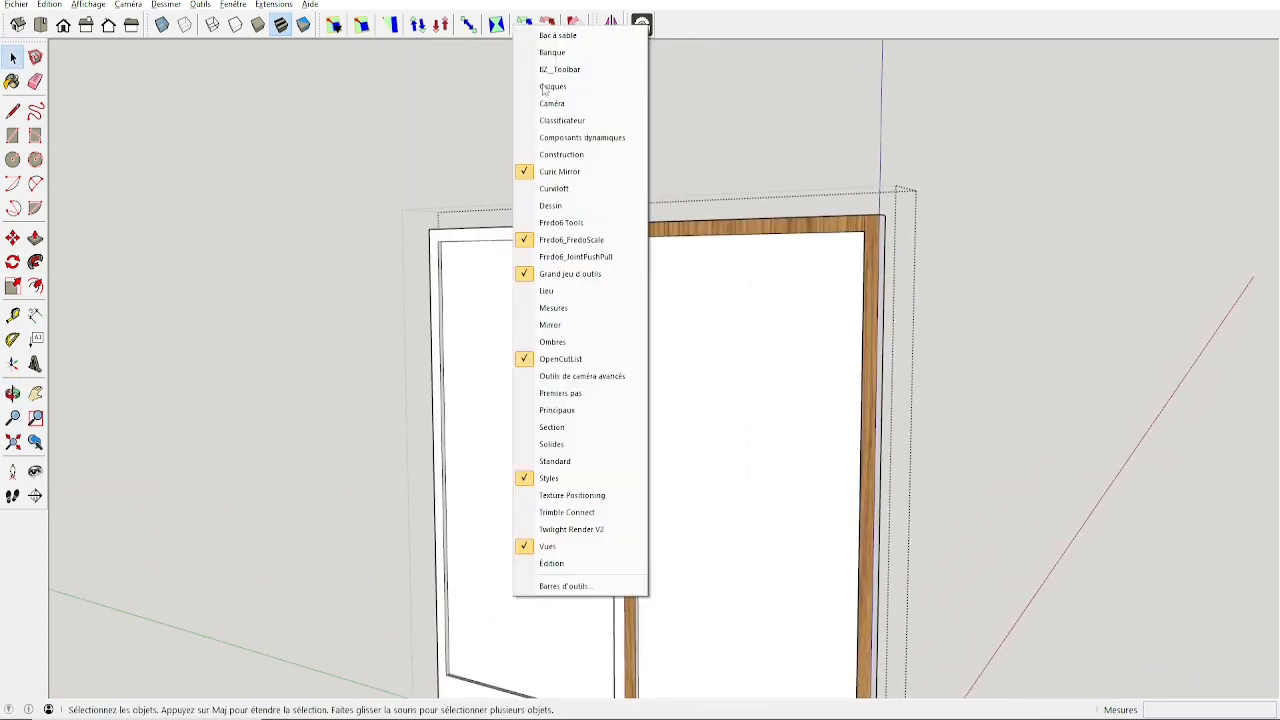
{"action": "left_click", "coordinate": [571, 495]}
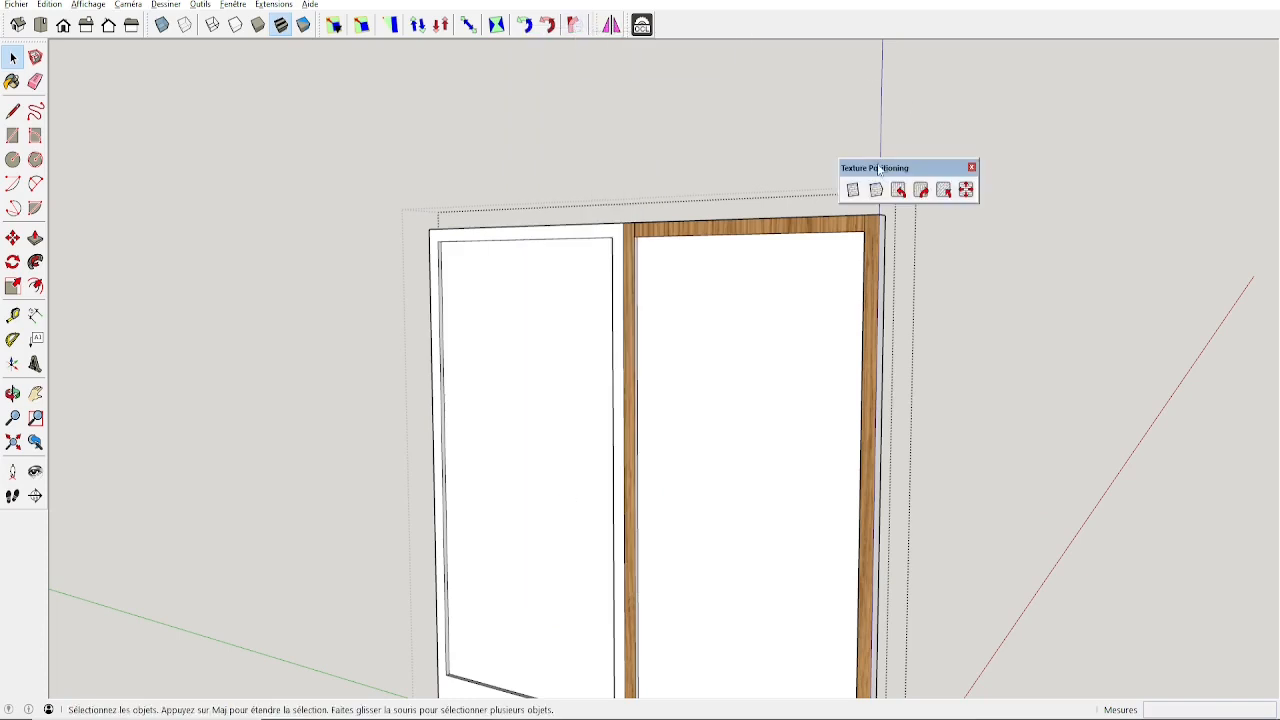
{"action": "left_click_drag", "start_coordinate": [878, 170], "coordinate": [705, 24]}
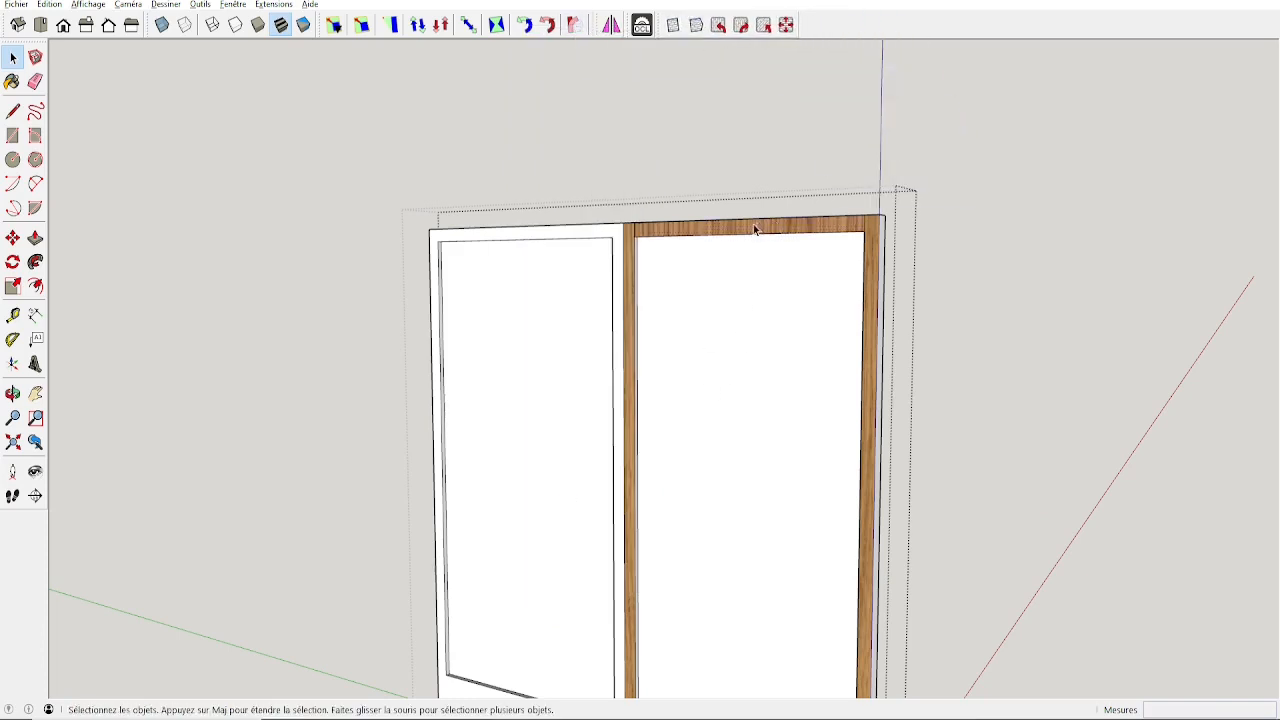
Step: Rotate the oak texture on the leaf's top rail by 90 degrees and leave the window component
{"action": "left_click", "coordinate": [745, 28]}
{"action": "left_click", "coordinate": [637, 147]}
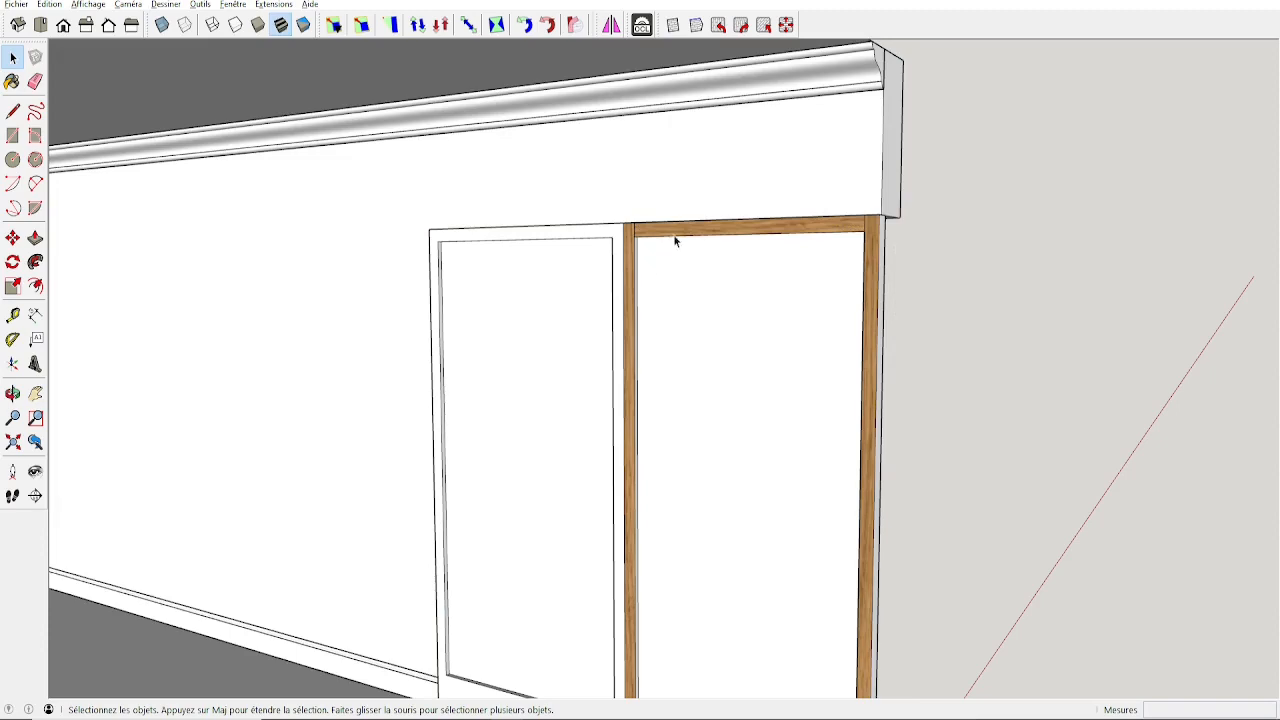
Step: Reopen the window component, sample the "chene" material from the textured leaf and paint the inner edge of its central stile
{"action": "middle_click_drag", "start_coordinate": [673, 234], "coordinate": [677, 272]}
{"action": "double_click", "coordinate": [670, 275]}
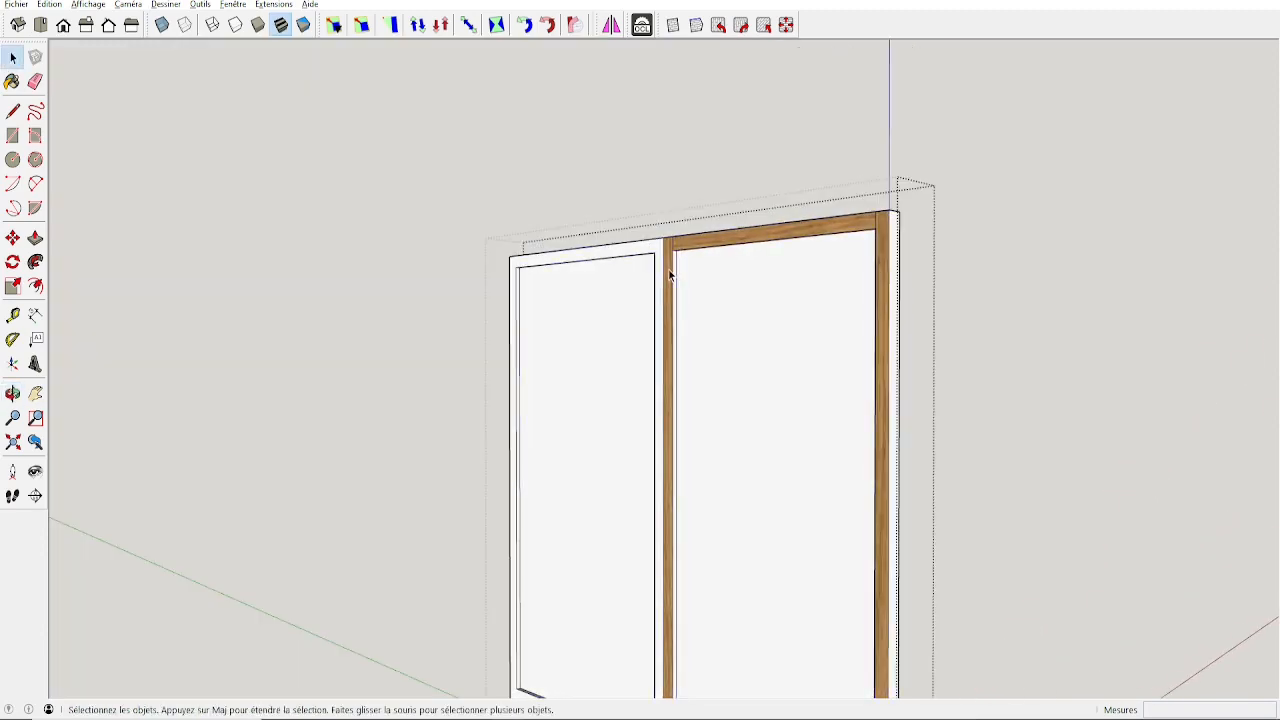
{"action": "middle_click_drag", "start_coordinate": [730, 314], "coordinate": [803, 191]}
{"action": "scroll", "coordinate": [789, 177], "scroll_direction": "up", "scroll_amount": 5}
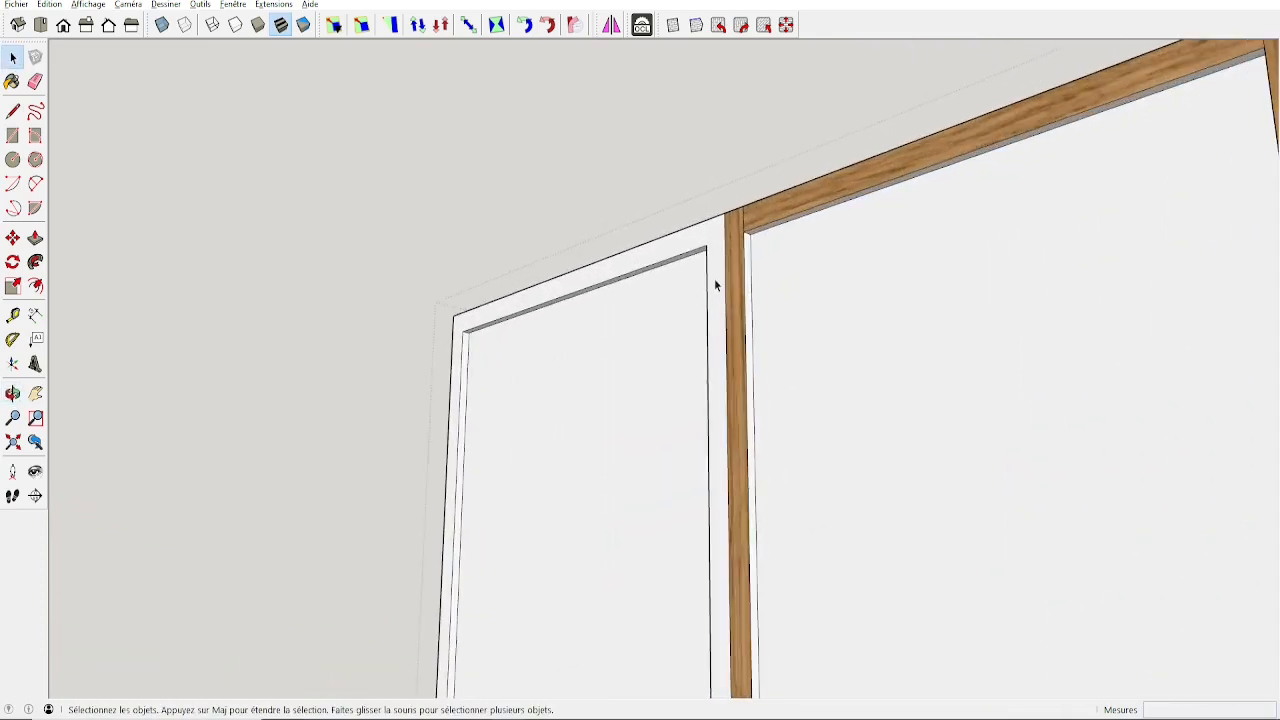
{"action": "key", "text": "b"}
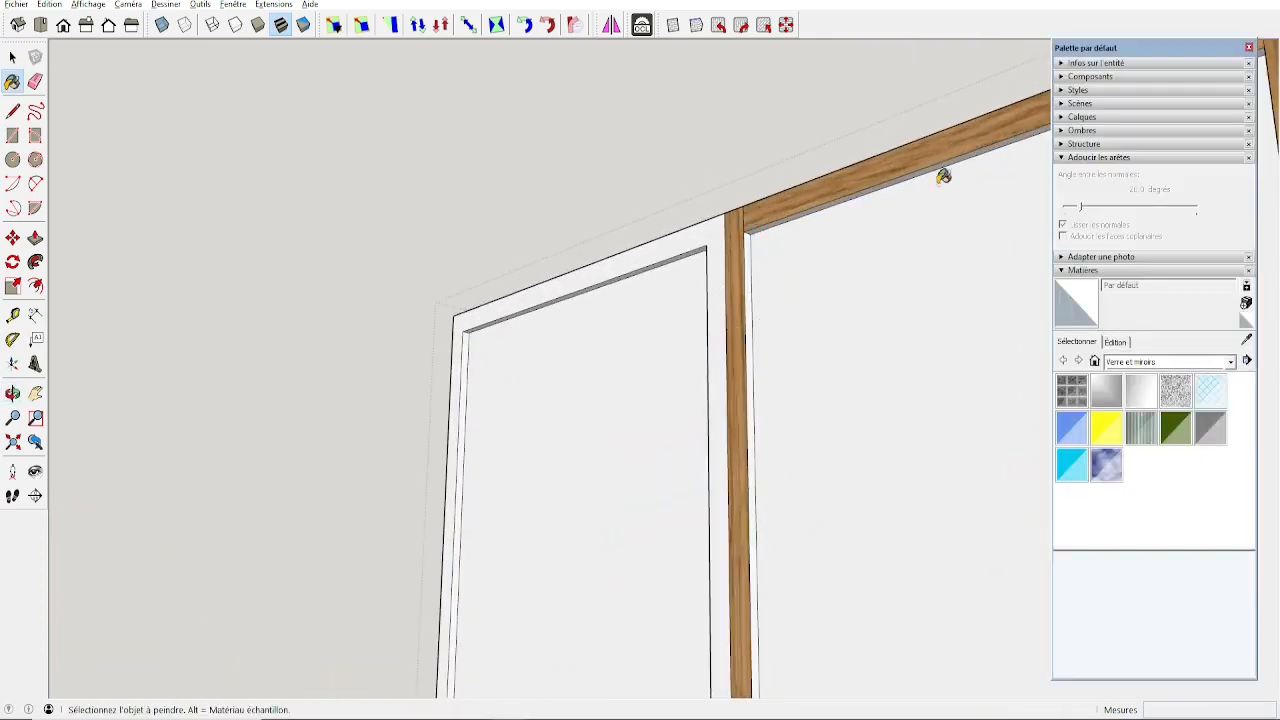
{"action": "left_click", "coordinate": [1062, 159]}
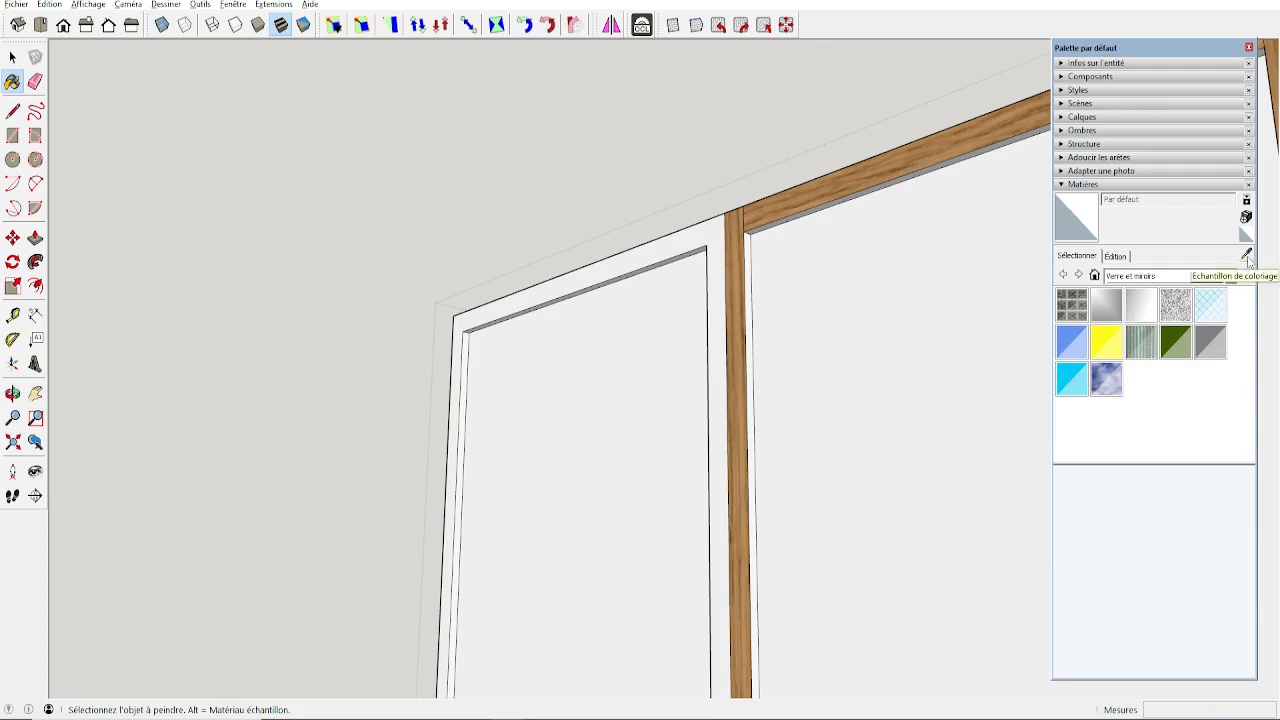
{"action": "key", "text": "alt"}
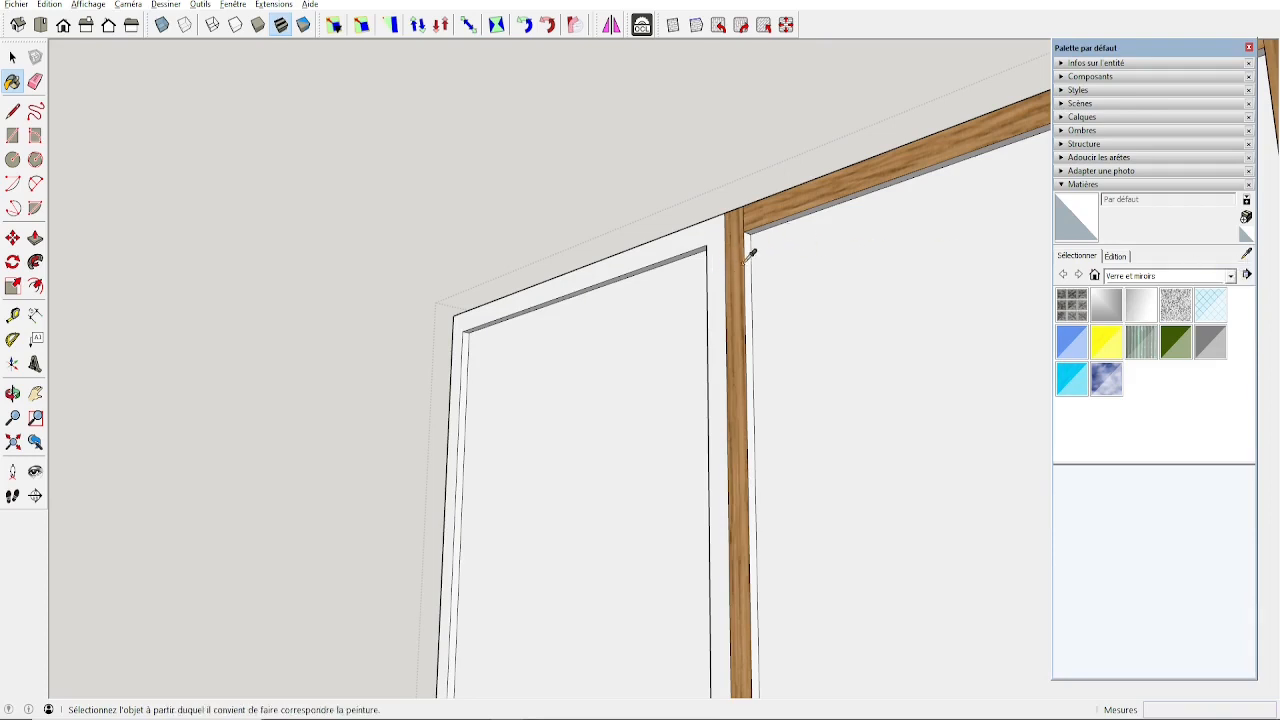
{"action": "left_click", "coordinate": [743, 252], "text": "alt"}
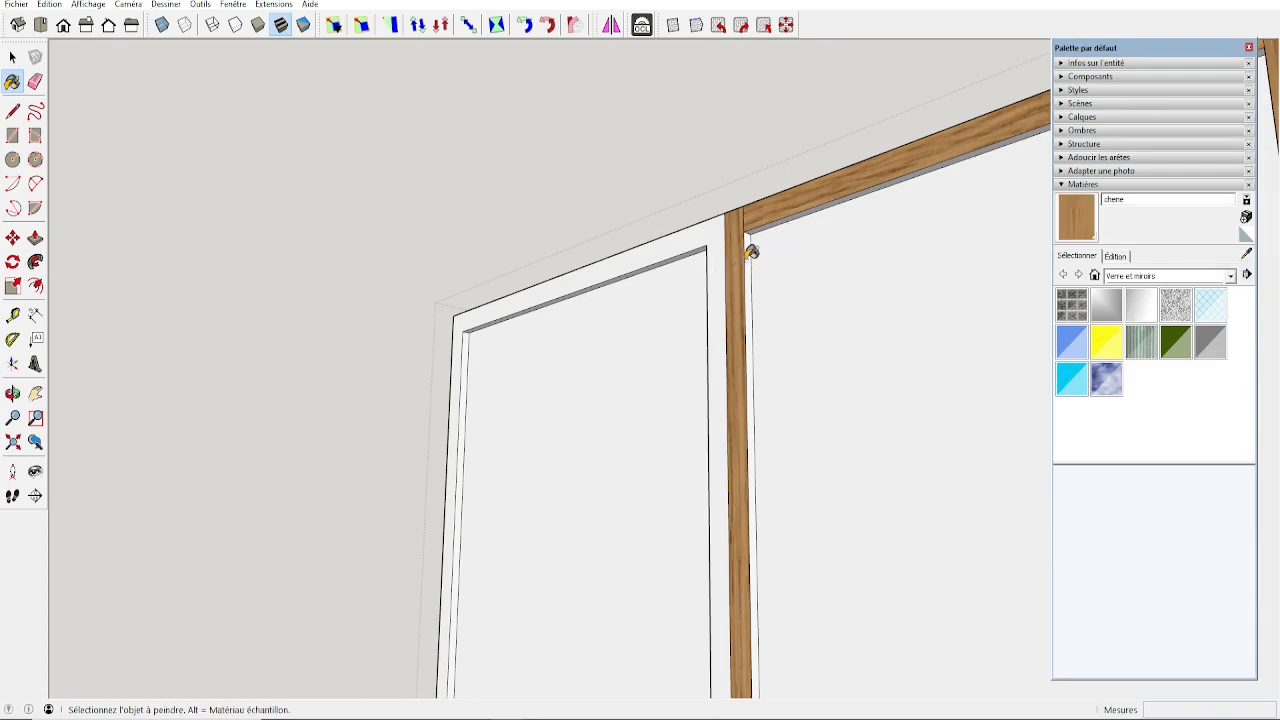
{"action": "left_click", "coordinate": [742, 256]}
{"action": "left_click", "coordinate": [713, 268]}
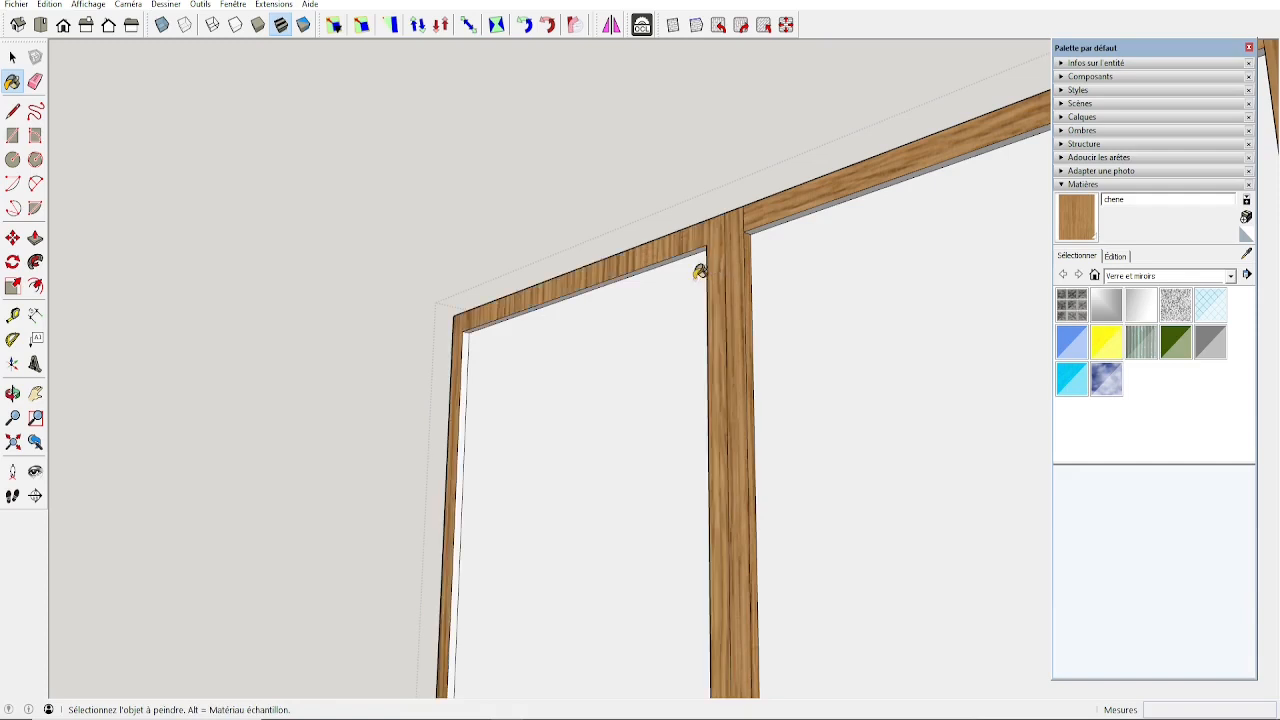
{"action": "key", "text": "ctrl+z"}
Step: Separate the untextured leaf's top and bottom rails from its stiles with vertical lines from the opening's corners to the outer edges
{"action": "key", "text": "l"}
{"action": "left_click", "coordinate": [703, 216]}
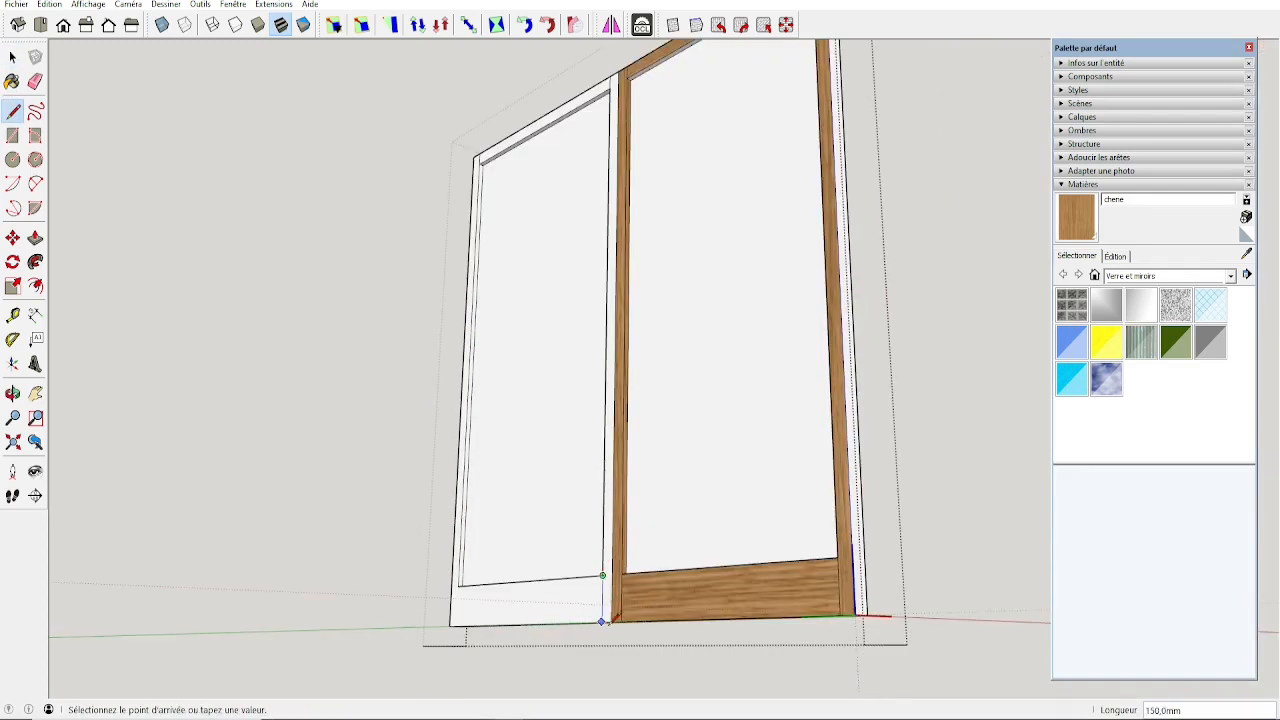
{"action": "left_click", "coordinate": [602, 622]}
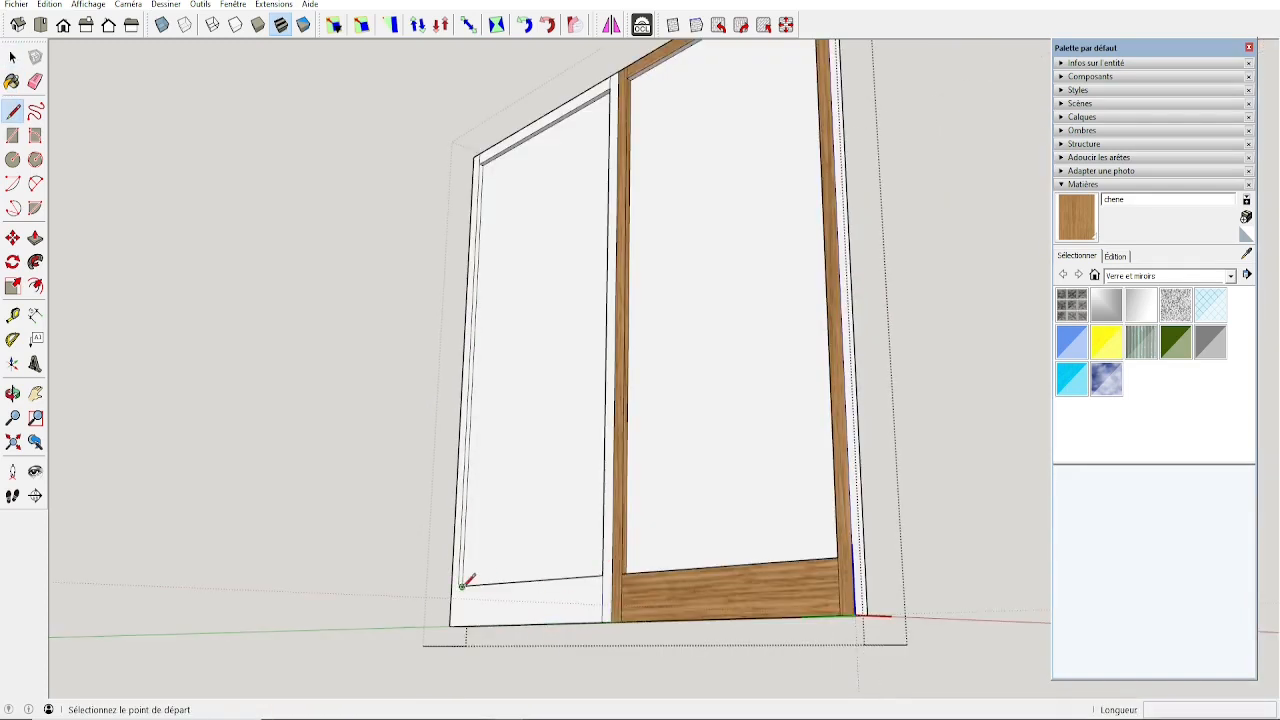
{"action": "left_click", "coordinate": [458, 586]}
{"action": "left_click", "coordinate": [457, 627]}
{"action": "key", "text": "space"}
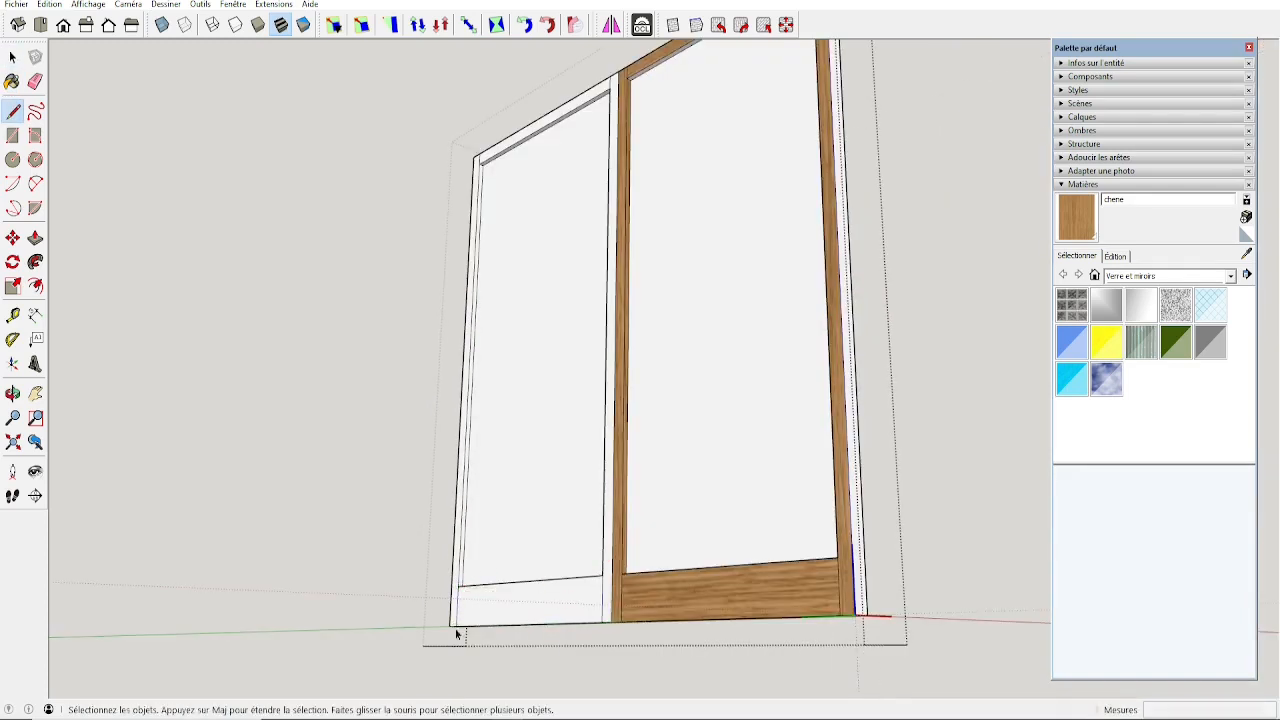
Step: Sample the horizontal-grain oak from the textured bottom rail and paint the other leaf's bottom and top rails with it
{"action": "key", "text": "b"}
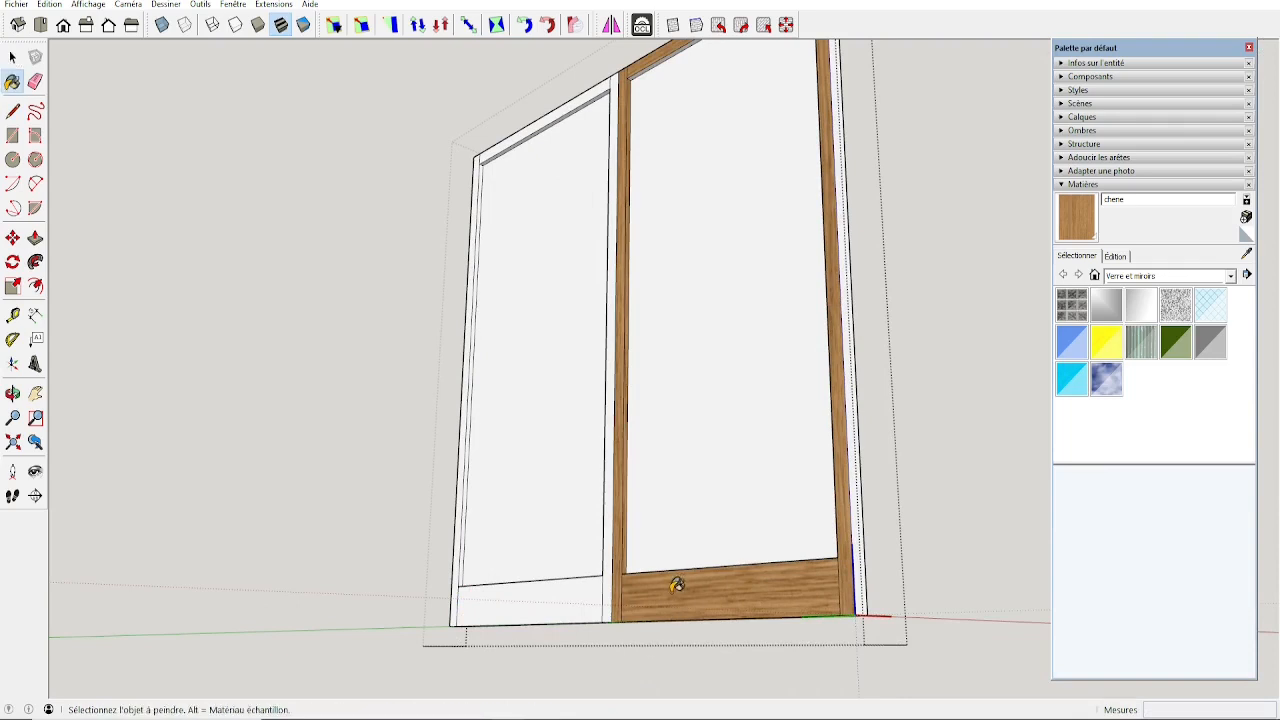
{"action": "key", "text": "alt"}
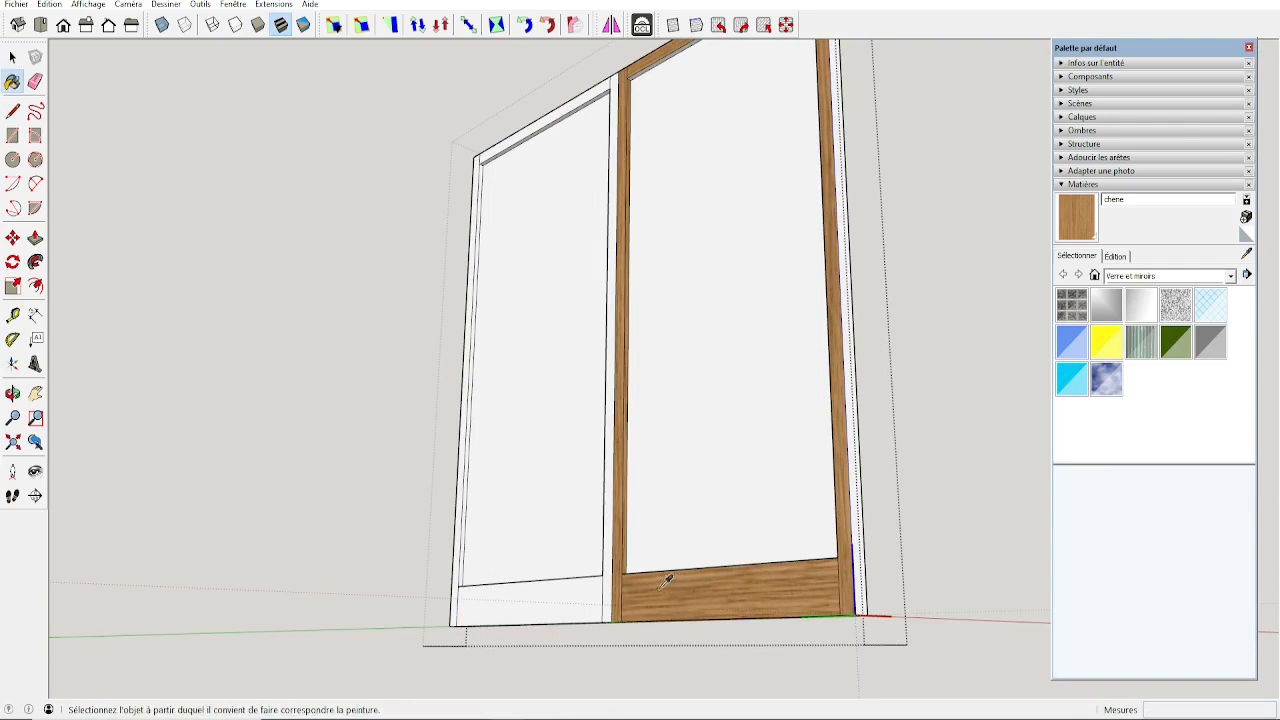
{"action": "left_click", "coordinate": [667, 580], "text": "alt"}
{"action": "left_click", "coordinate": [560, 597]}
{"action": "left_click", "coordinate": [585, 93]}
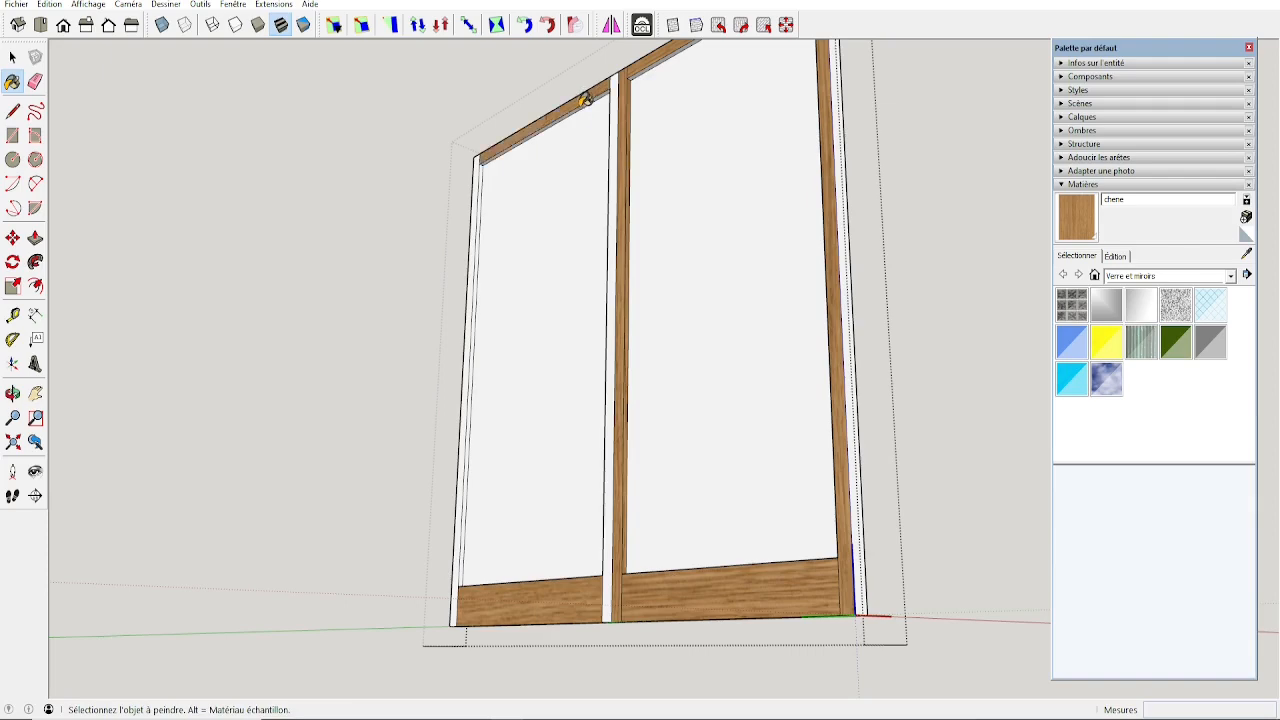
Step: Paint the rails' inner edges facing the glass openings with the horizontal-grain oak
{"action": "scroll", "coordinate": [585, 100], "scroll_direction": "up", "scroll_amount": 4}
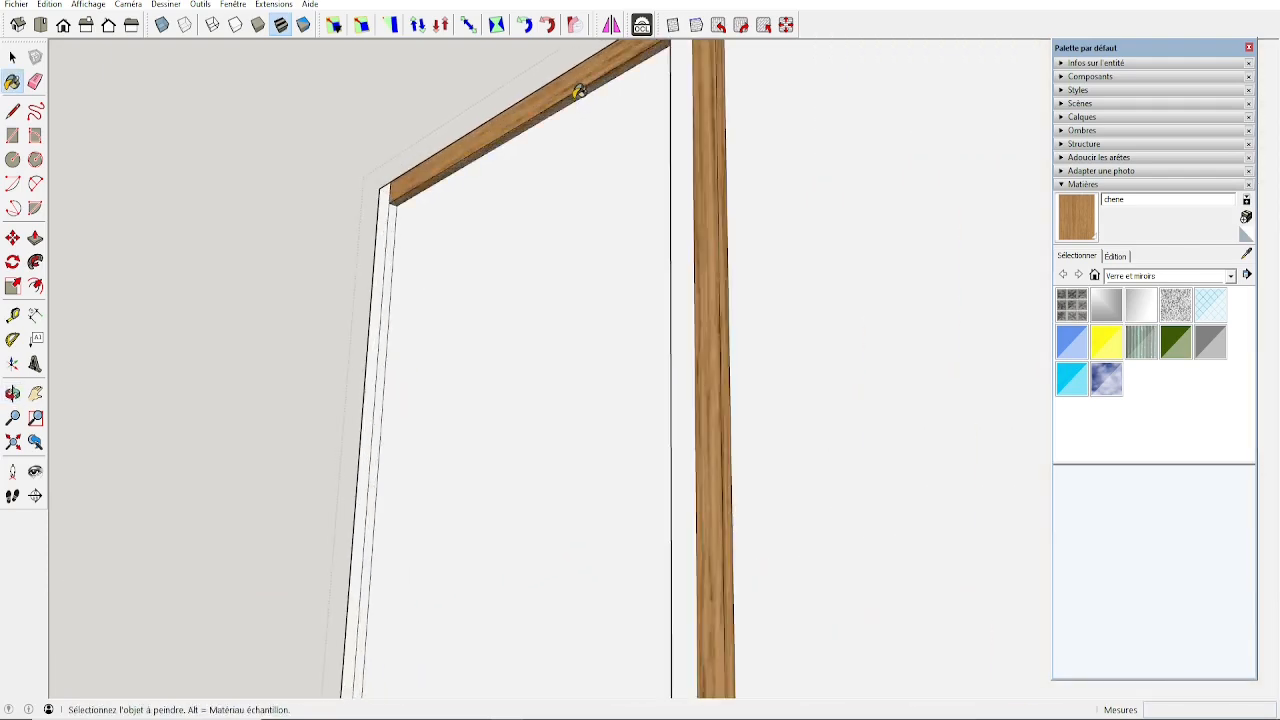
{"action": "mouse_move", "coordinate": [579, 91]}
{"action": "middle_mouse_down"}
{"action": "mouse_move", "coordinate": [534, 623]}
{"action": "mouse_move", "coordinate": [743, 380]}
{"action": "mouse_move", "coordinate": [686, 480]}
{"action": "middle_mouse_up"}
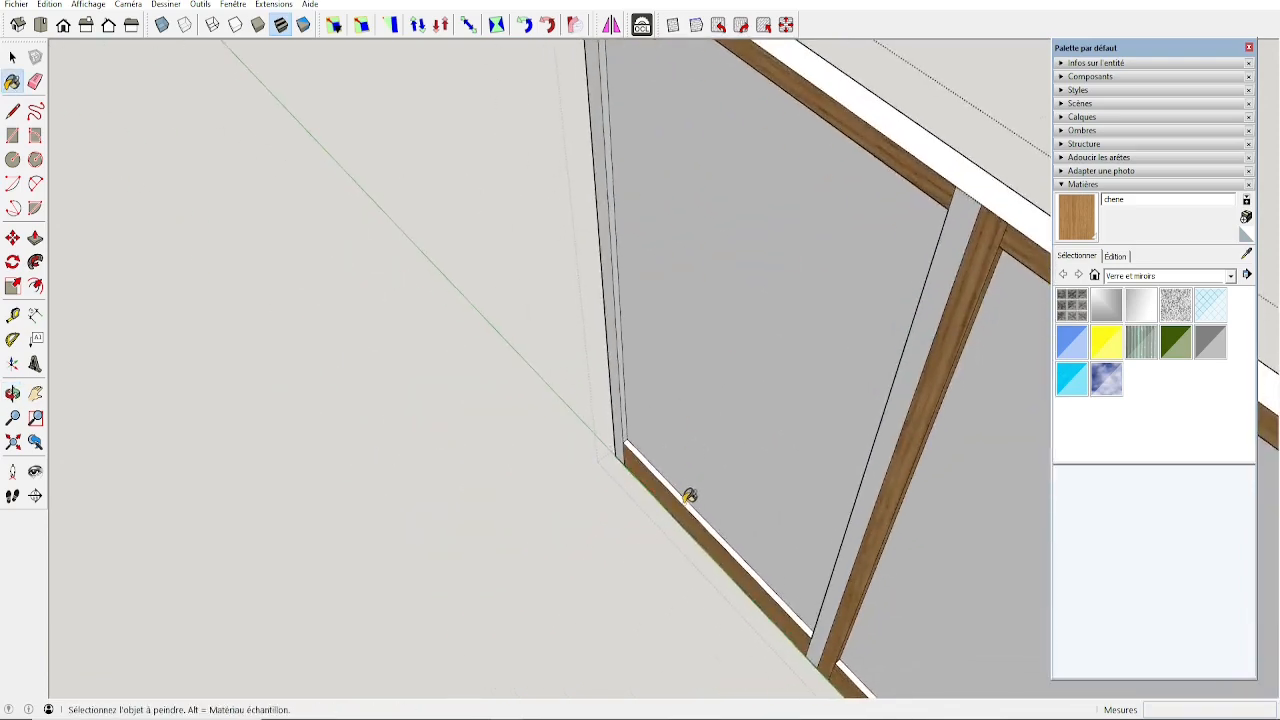
{"action": "left_click", "coordinate": [690, 494]}
{"action": "mouse_move", "coordinate": [880, 603]}
{"action": "middle_mouse_down"}
{"action": "mouse_move", "coordinate": [651, 458]}
{"action": "mouse_move", "coordinate": [823, 323]}
{"action": "mouse_move", "coordinate": [720, 477]}
{"action": "mouse_move", "coordinate": [660, 634]}
{"action": "mouse_move", "coordinate": [683, 363]}
{"action": "mouse_move", "coordinate": [674, 289]}
{"action": "mouse_move", "coordinate": [679, 307]}
{"action": "middle_mouse_up"}
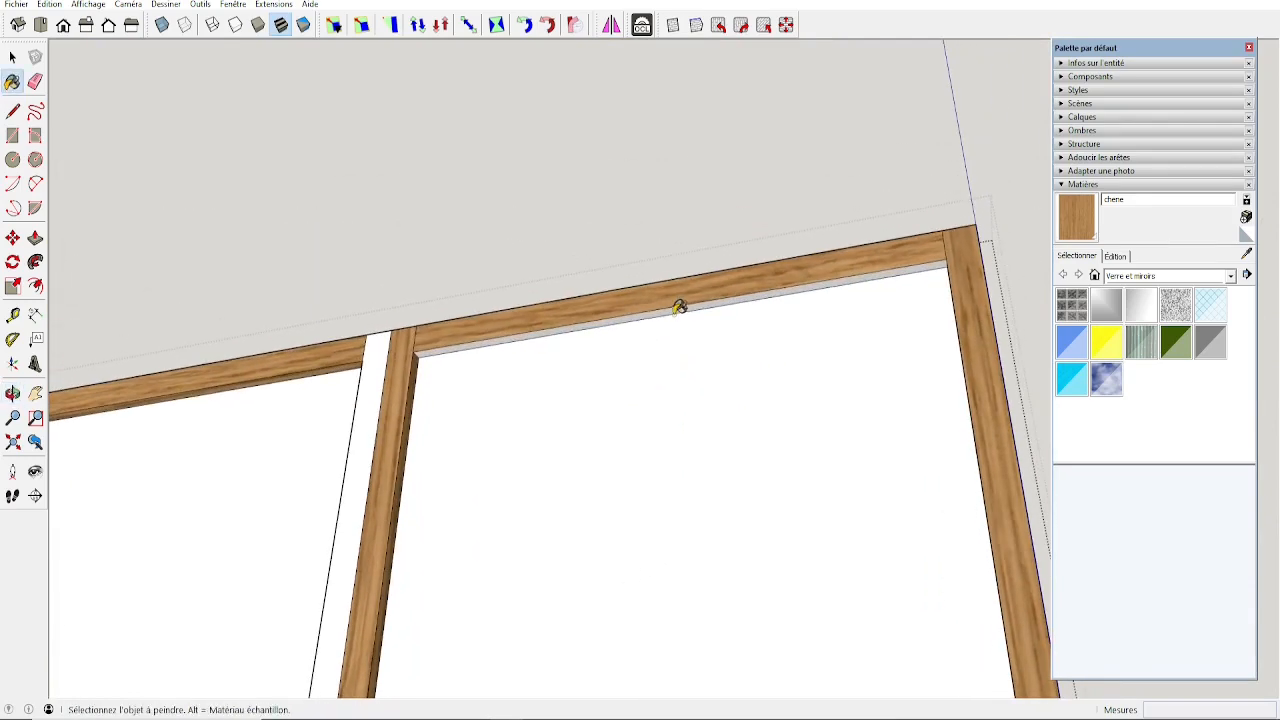
{"action": "left_click", "coordinate": [680, 300]}
Step: Paint the second leaf's stiles and the remaining inner stile edges of both leaves with vertical-grain oak
{"action": "mouse_move", "coordinate": [626, 363]}
{"action": "middle_mouse_down"}
{"action": "mouse_move", "coordinate": [851, 437]}
{"action": "mouse_move", "coordinate": [929, 437]}
{"action": "middle_mouse_up"}
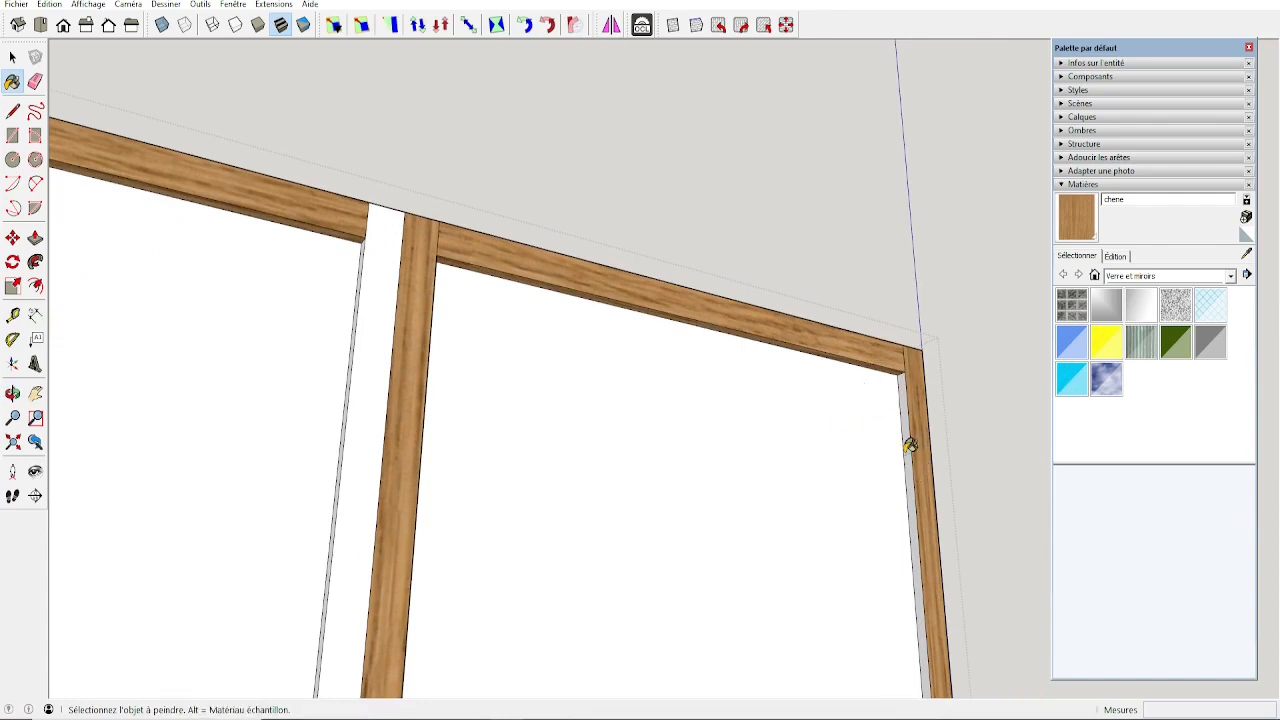
{"action": "left_click", "coordinate": [908, 443]}
{"action": "left_click", "coordinate": [354, 364]}
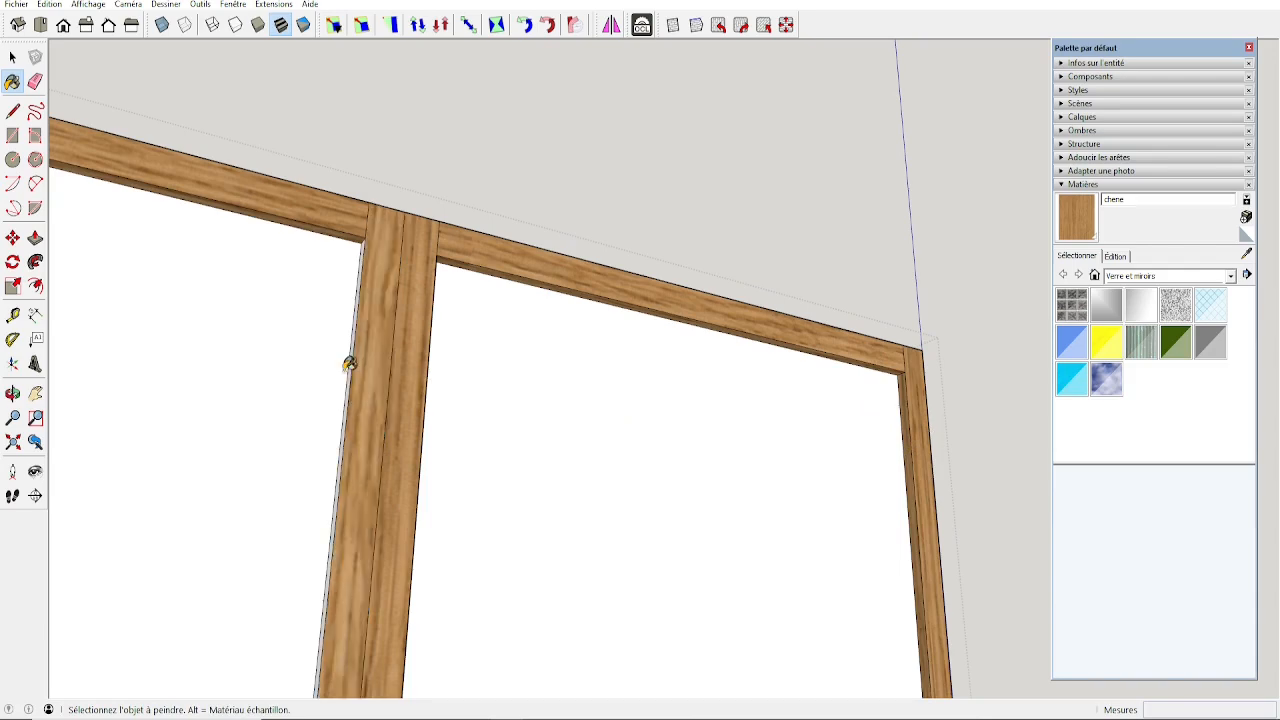
{"action": "mouse_move", "coordinate": [346, 369]}
{"action": "middle_mouse_down"}
{"action": "mouse_move", "coordinate": [583, 349]}
{"action": "mouse_move", "coordinate": [923, 380]}
{"action": "mouse_move", "coordinate": [491, 371]}
{"action": "mouse_move", "coordinate": [1210, 342]}
{"action": "mouse_move", "coordinate": [763, 374]}
{"action": "middle_mouse_up"}
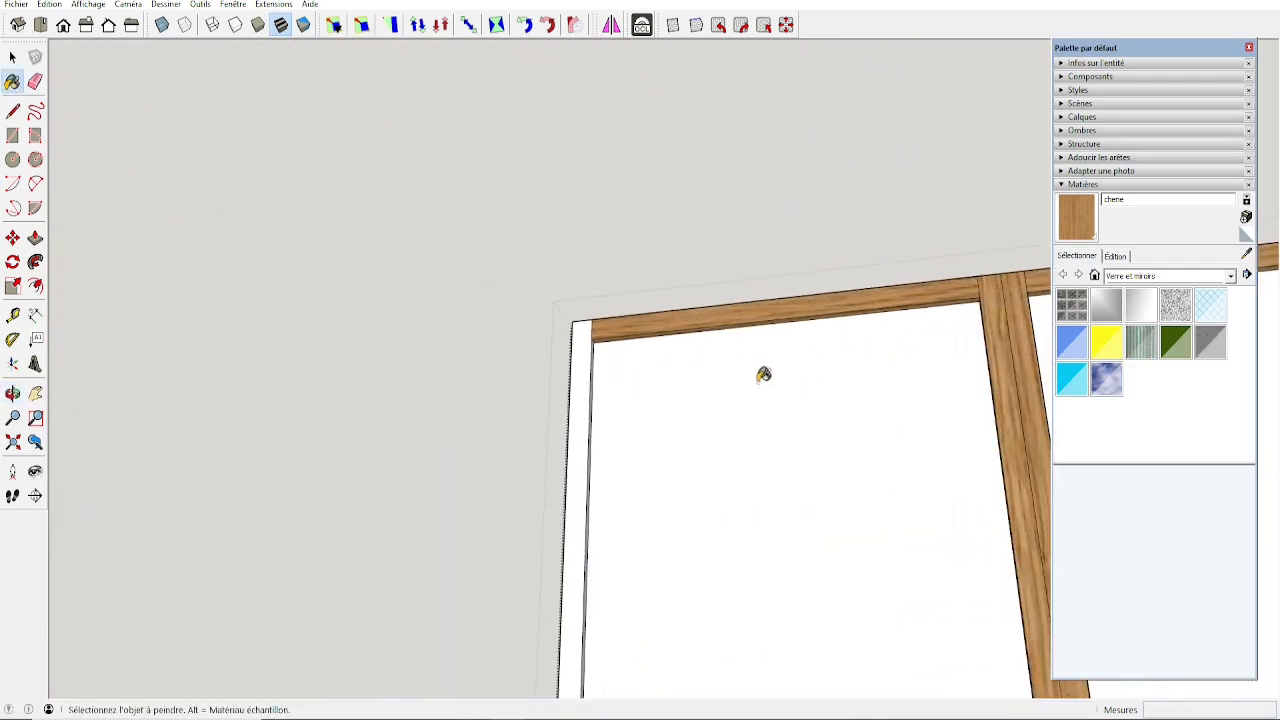
{"action": "left_click", "coordinate": [588, 404]}
{"action": "mouse_move", "coordinate": [618, 397]}
{"action": "middle_mouse_down"}
{"action": "mouse_move", "coordinate": [786, 388]}
{"action": "mouse_move", "coordinate": [631, 260]}
{"action": "mouse_move", "coordinate": [716, 325]}
{"action": "mouse_move", "coordinate": [757, 306]}
{"action": "mouse_move", "coordinate": [793, 455]}
{"action": "middle_mouse_up"}
{"action": "left_click", "coordinate": [722, 369]}
{"action": "scroll", "coordinate": [716, 325], "scroll_direction": "down", "scroll_amount": 4}
{"action": "key", "text": "space"}
Step: Paint both window panes, front and back, with "Verre translucide à effet reflet du ciel" from the "Verre et miroirs" materials
{"action": "left_click", "coordinate": [1160, 278]}
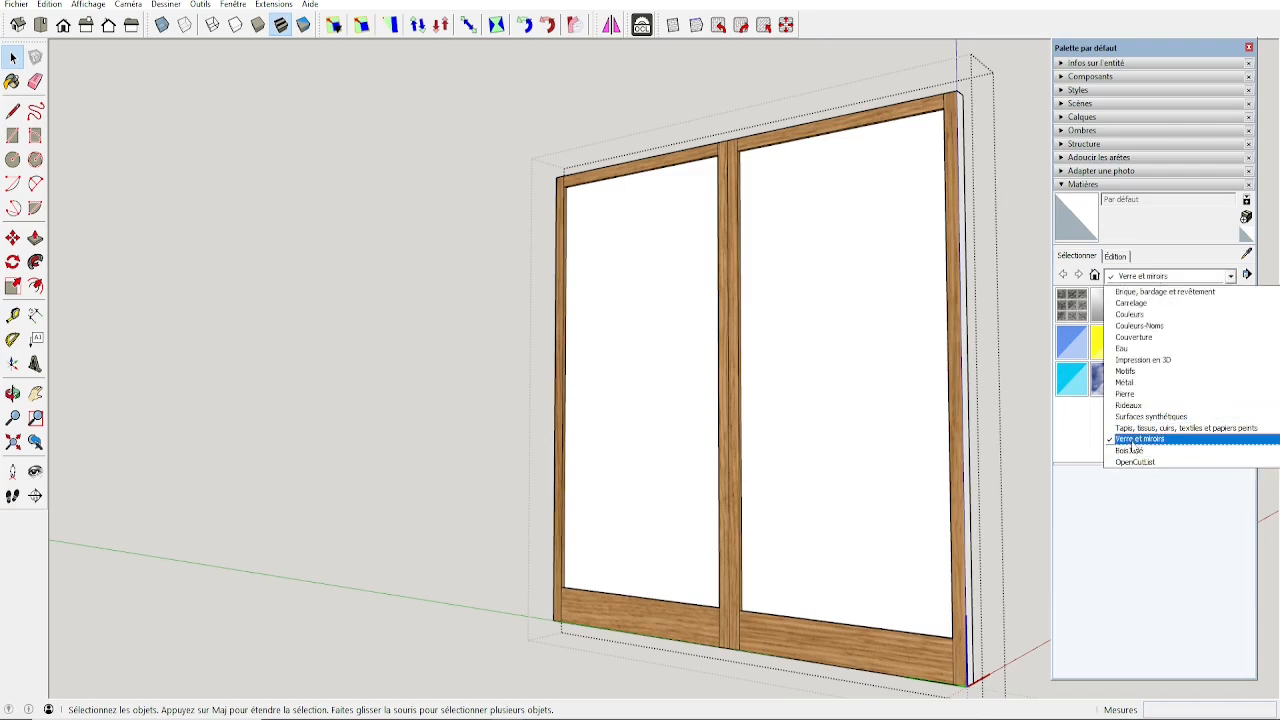
{"action": "left_click", "coordinate": [1131, 441]}
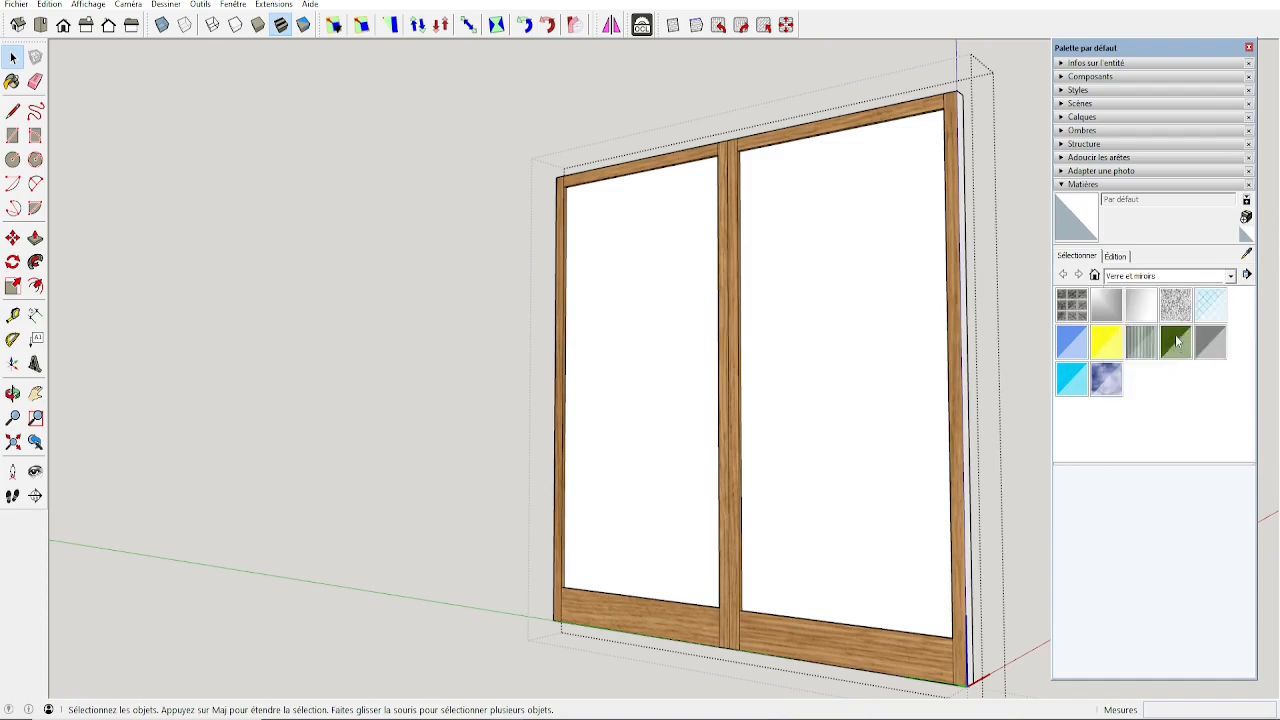
{"action": "left_click", "coordinate": [1107, 377]}
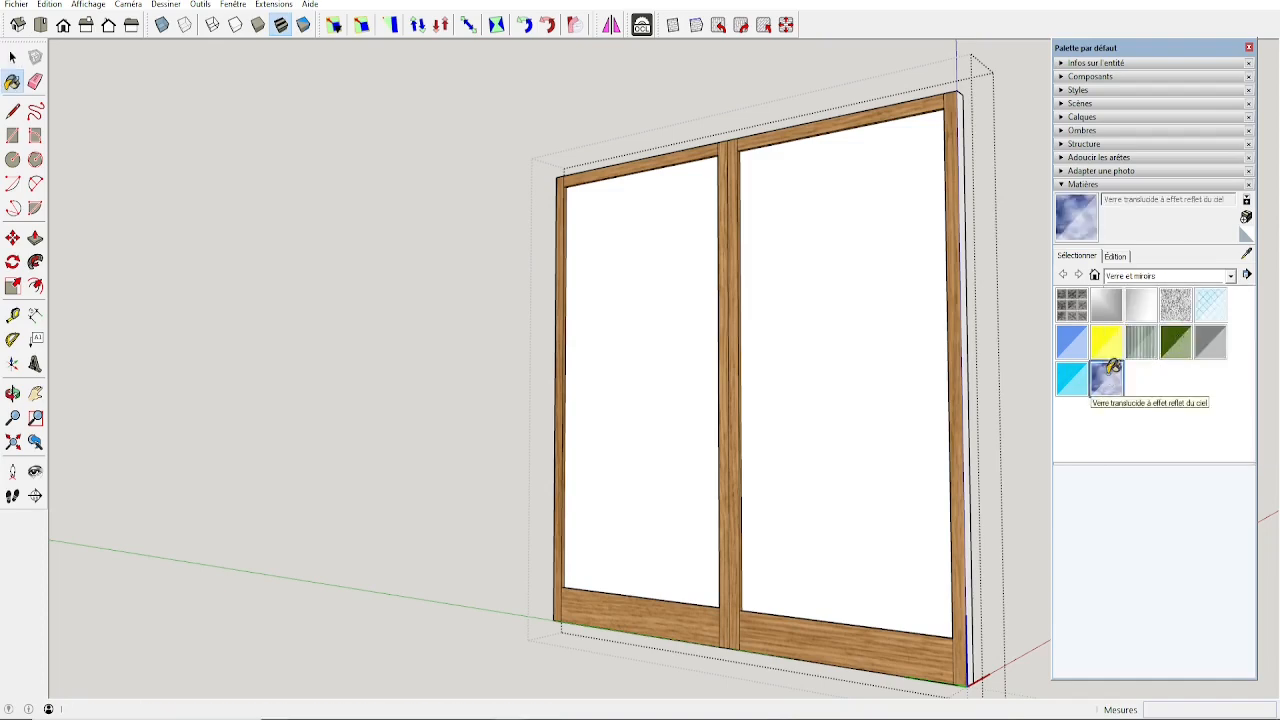
{"action": "left_click", "coordinate": [822, 369]}
{"action": "left_click", "coordinate": [689, 363]}
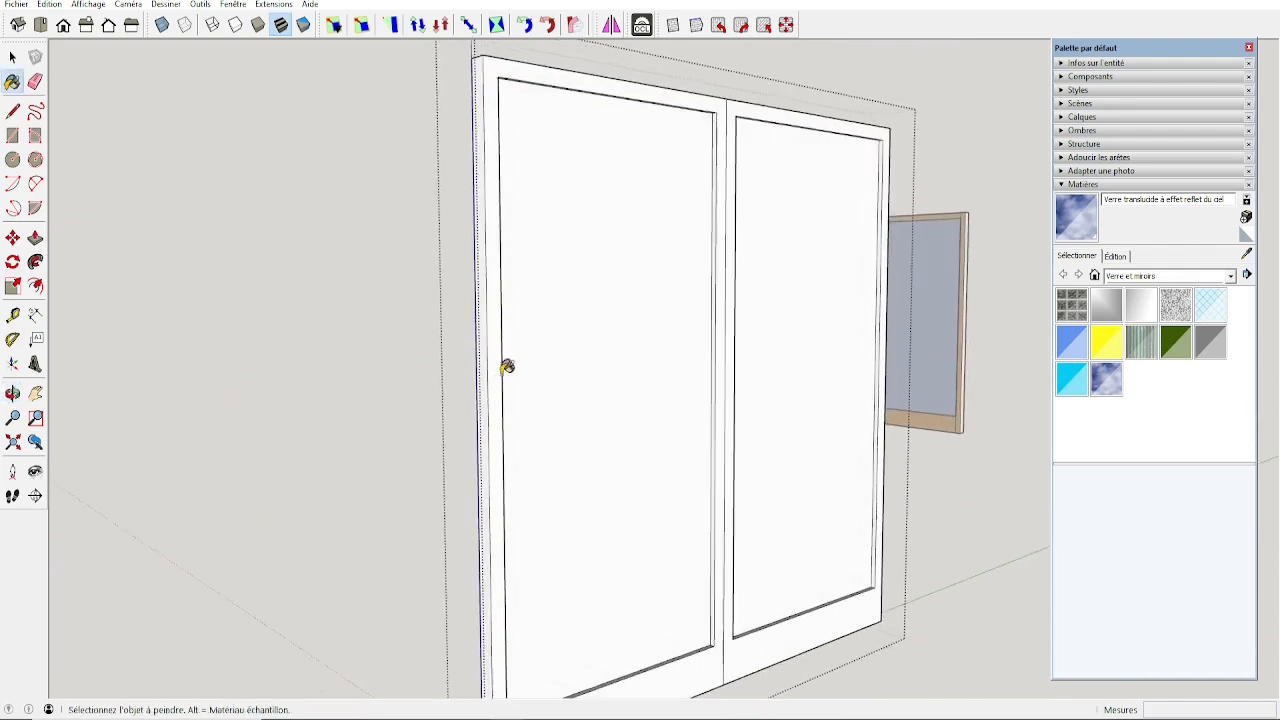
{"action": "left_click", "coordinate": [615, 355]}
{"action": "left_click", "coordinate": [797, 336]}
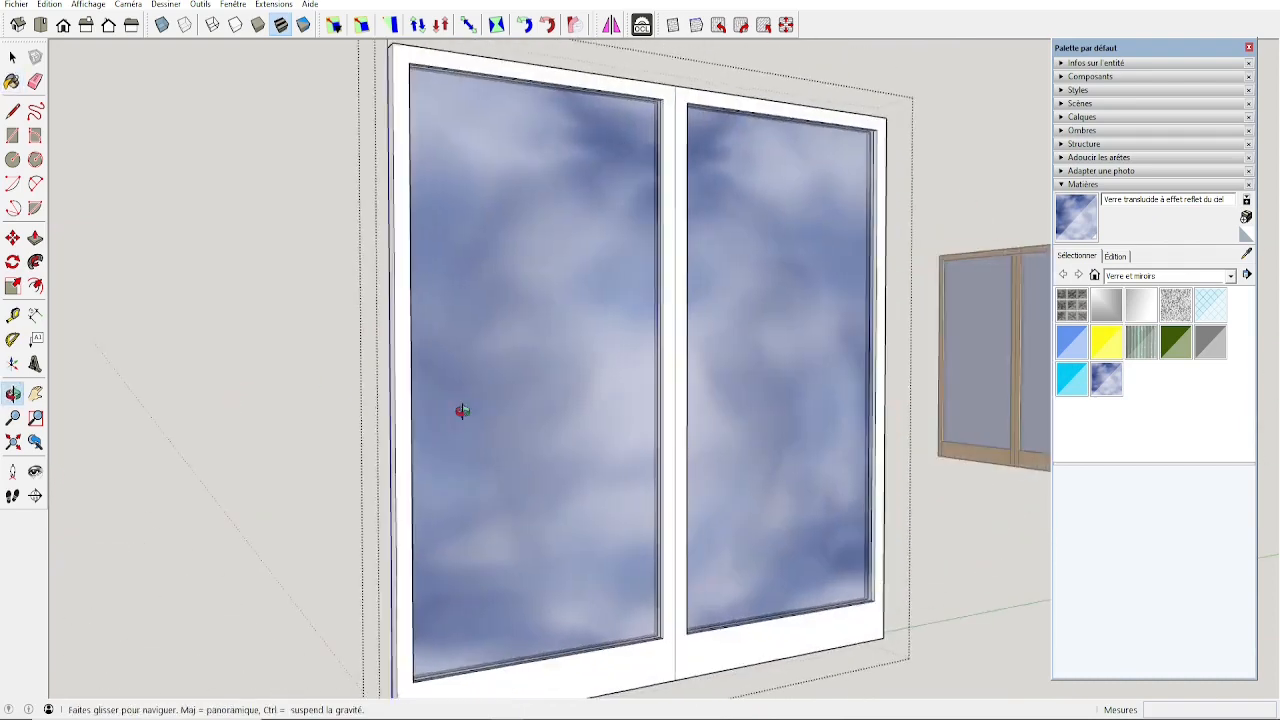
Step: Leave the window component and examine the whole room with its glazed windows from below and from the front
{"action": "left_click_drag", "start_coordinate": [457, 409], "coordinate": [574, 420]}
{"action": "key", "text": "b"}
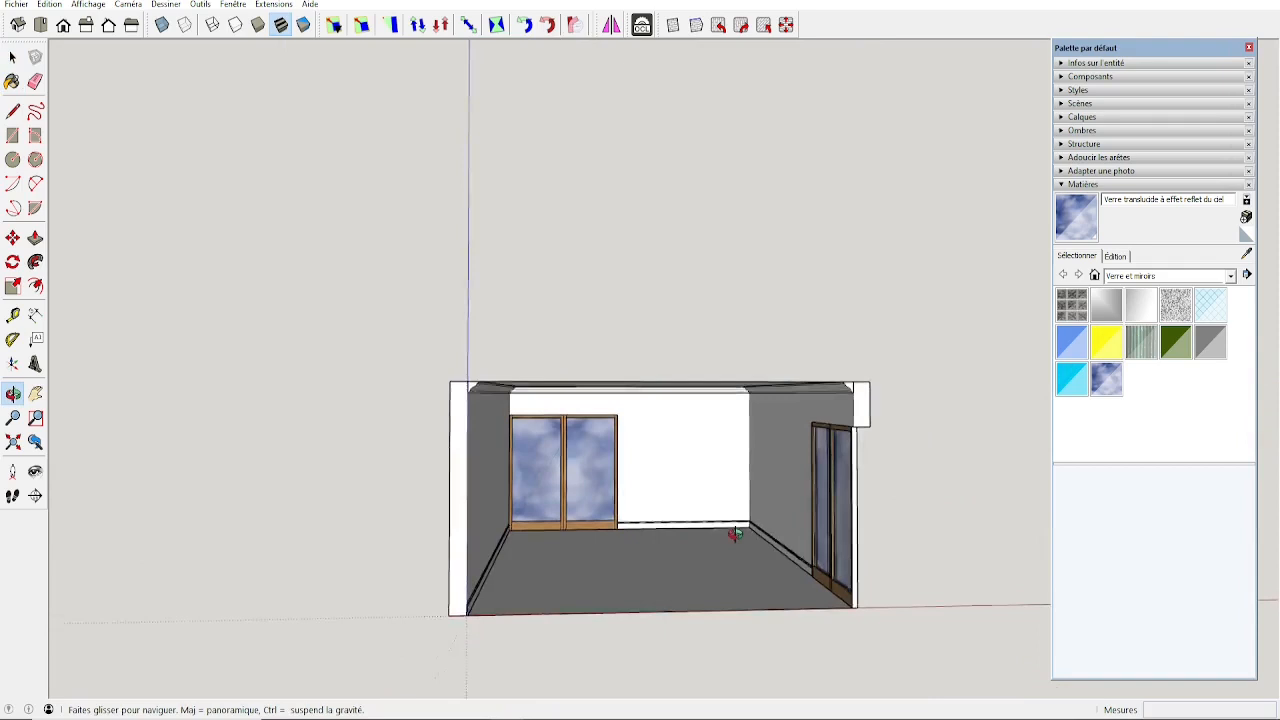
{"action": "left_click_drag", "start_coordinate": [737, 531], "coordinate": [830, 535]}
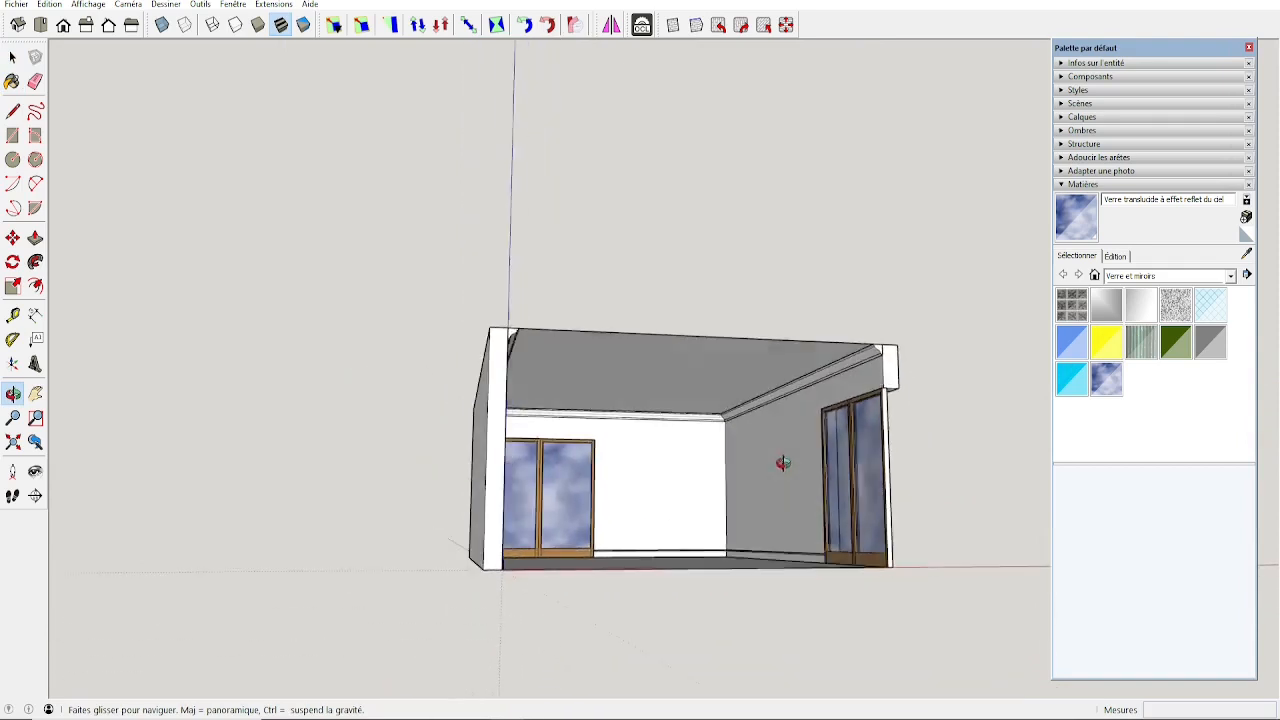
{"action": "key", "text": "space"}
{"action": "middle_click_drag", "start_coordinate": [648, 478], "coordinate": [698, 388]}
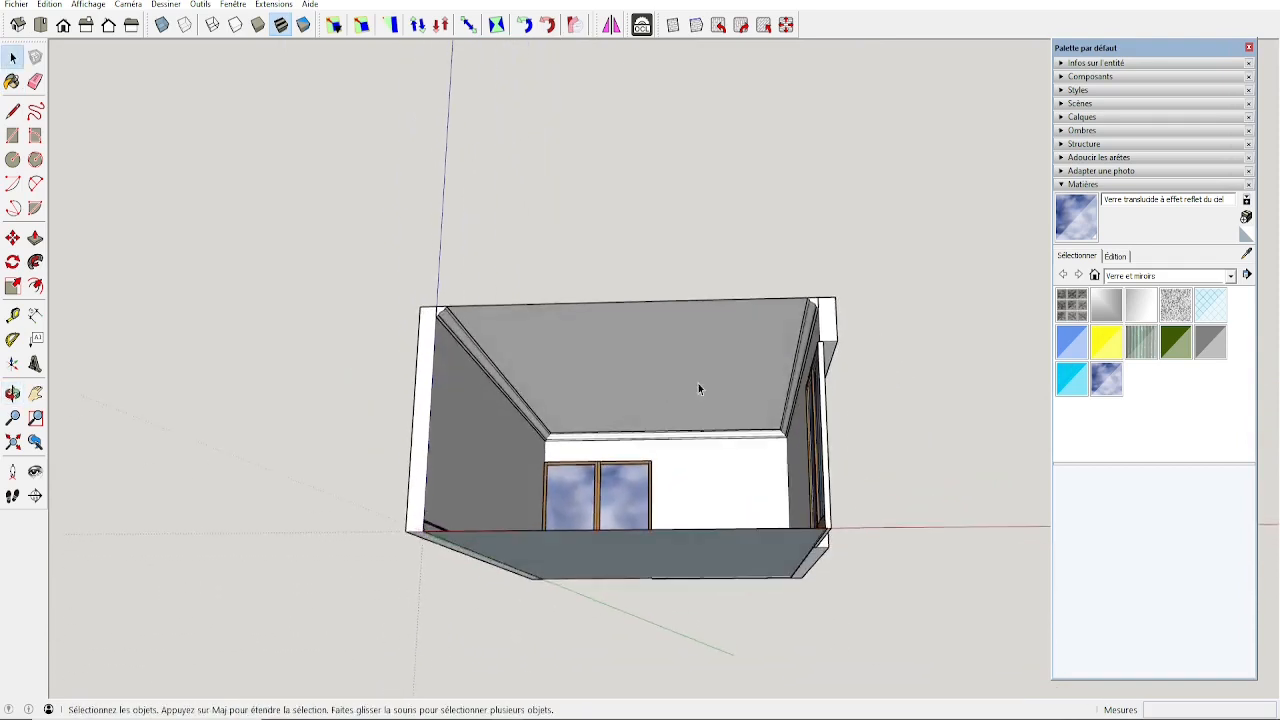
{"action": "middle_click_drag", "start_coordinate": [656, 460], "coordinate": [708, 534]}
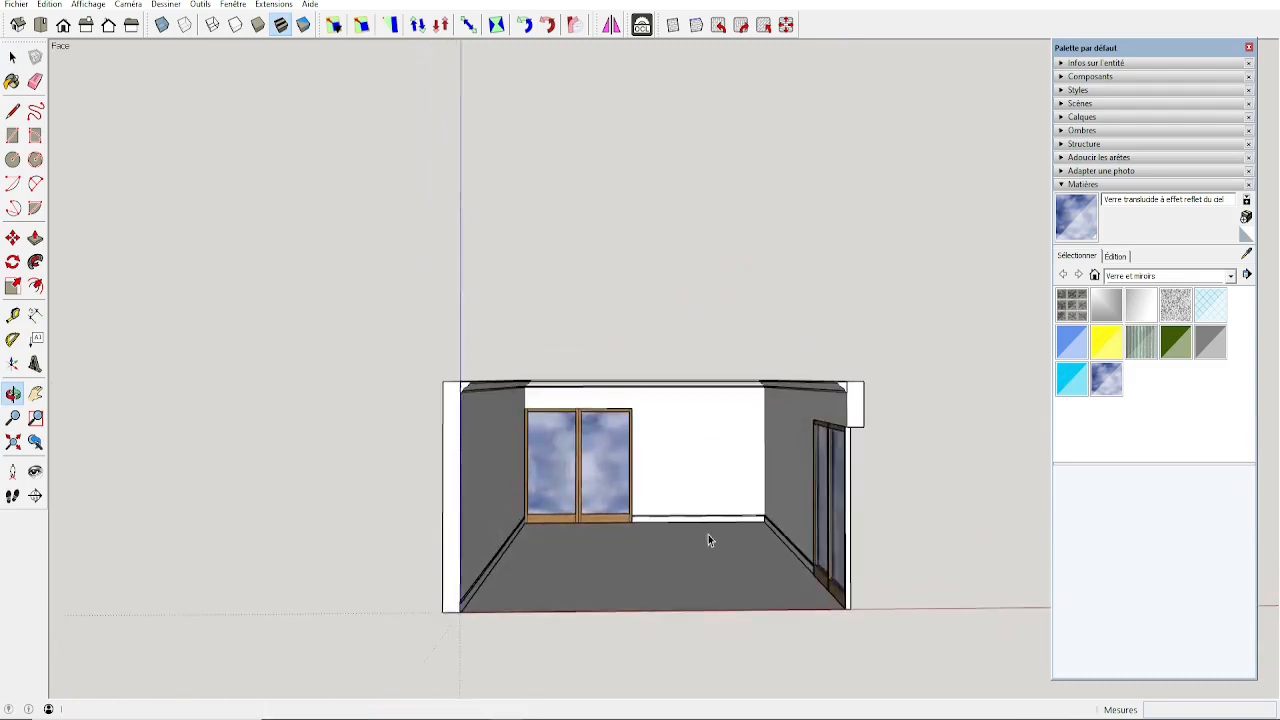
{"action": "scroll", "coordinate": [706, 528], "scroll_direction": "up", "scroll_amount": 3}
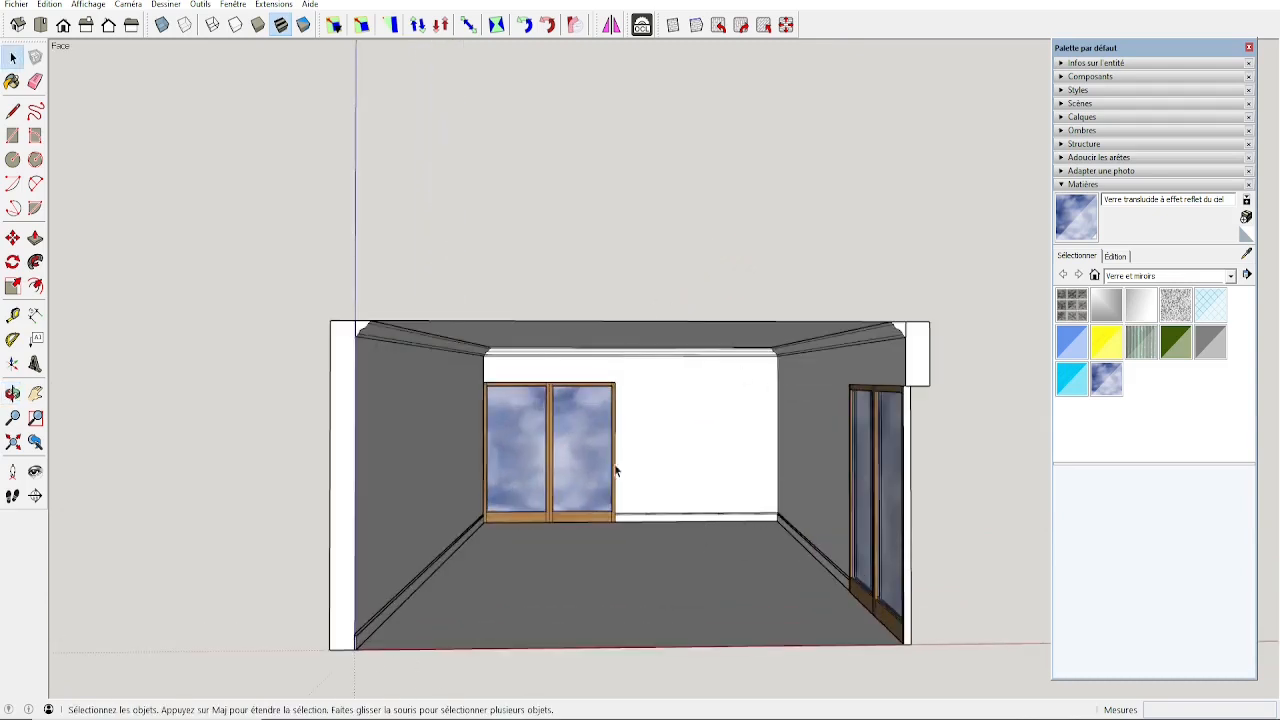